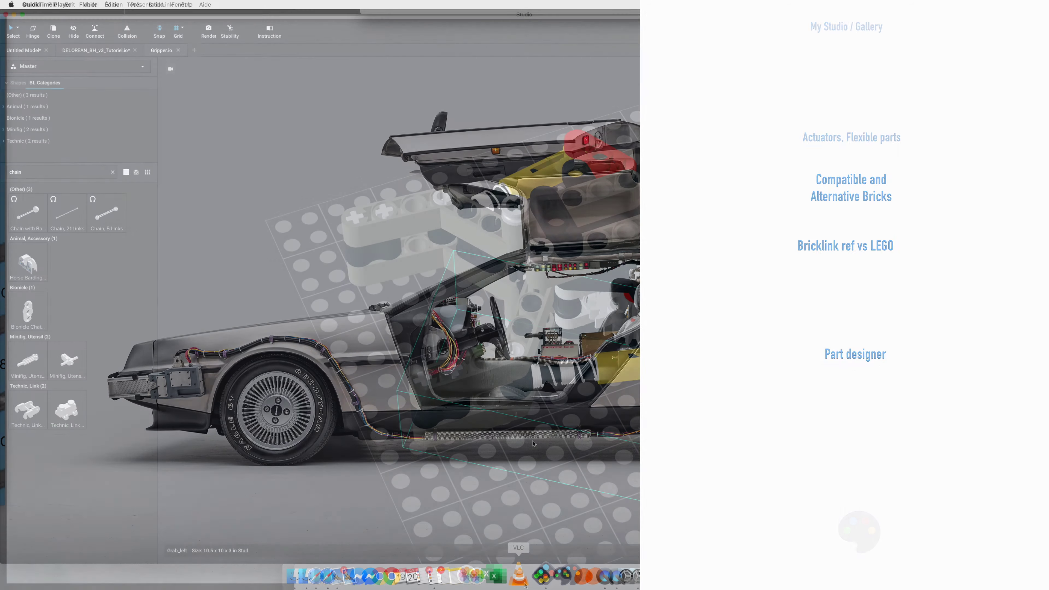
Upload the gripper model to My Studio under the creation name Gripper_test.
{"action": "left_click", "coordinate": [338, 322]}
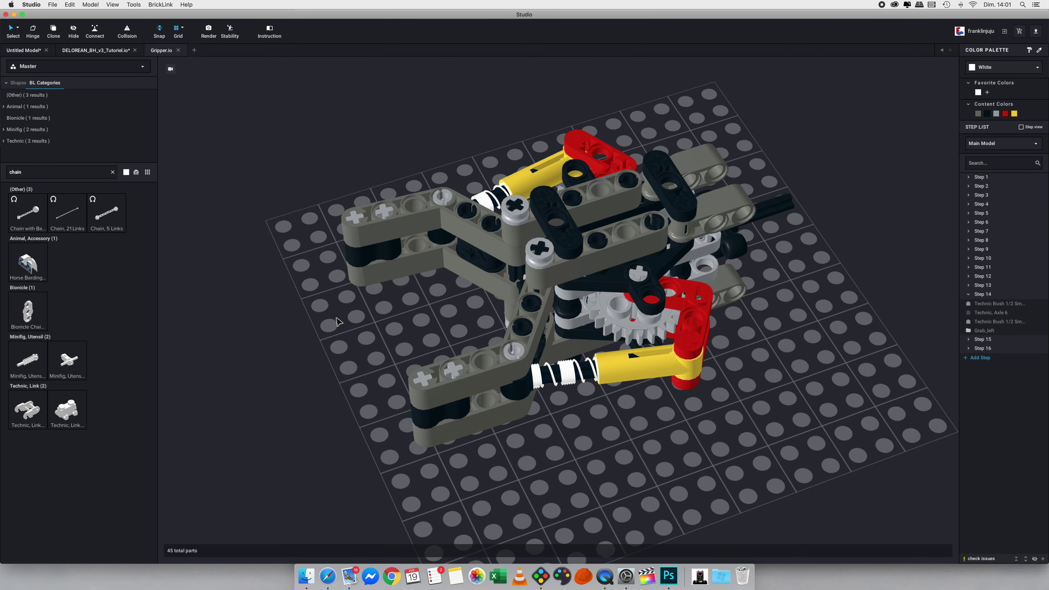
{"action": "mouse_move", "coordinate": [339, 322]}
{"action": "right_mouse_down"}
{"action": "mouse_move", "coordinate": [387, 323]}
{"action": "mouse_move", "coordinate": [352, 322]}
{"action": "right_mouse_up"}
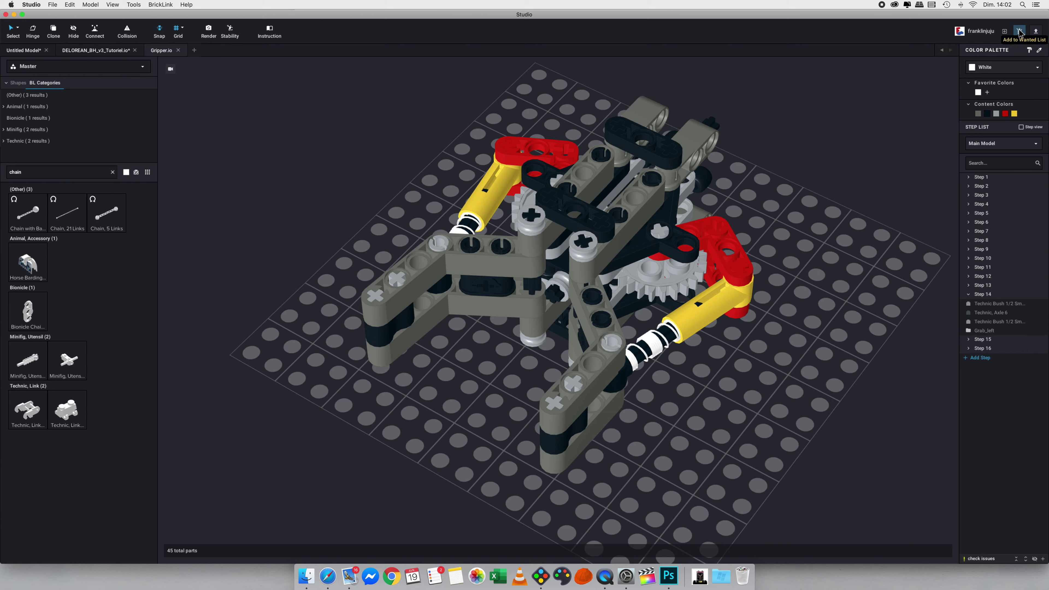
{"action": "left_click", "coordinate": [1036, 32]}
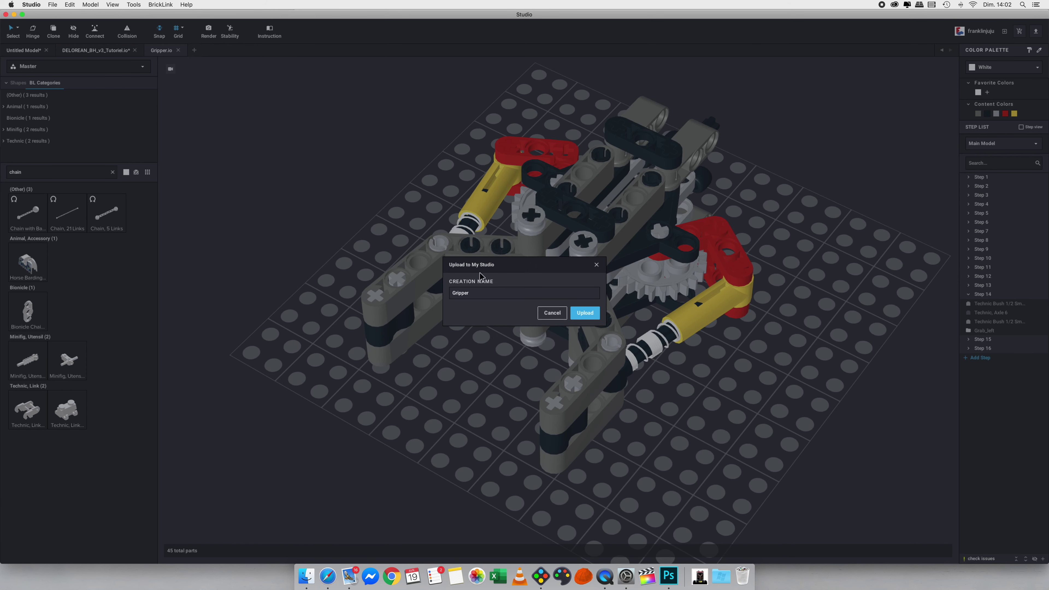
{"action": "left_click", "coordinate": [475, 290]}
{"action": "left_click", "coordinate": [476, 291]}
{"action": "type", "text": "_test"}
{"action": "left_click", "coordinate": [584, 314]}
{"action": "left_click", "coordinate": [582, 313]}
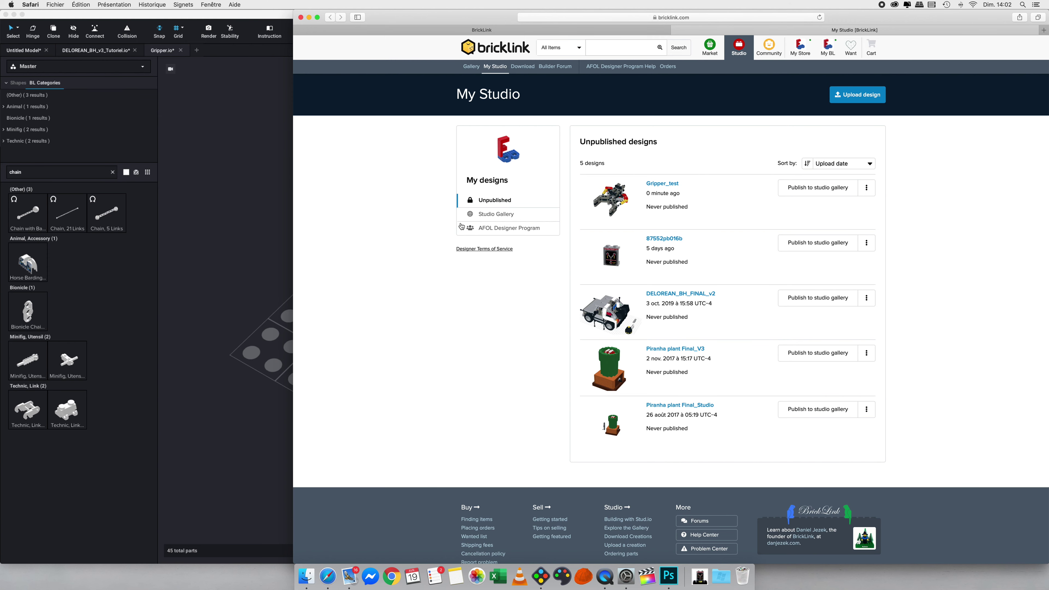
Open the My Studio page of unpublished designs from the BrickLink home page.
{"action": "left_click", "coordinate": [495, 29]}
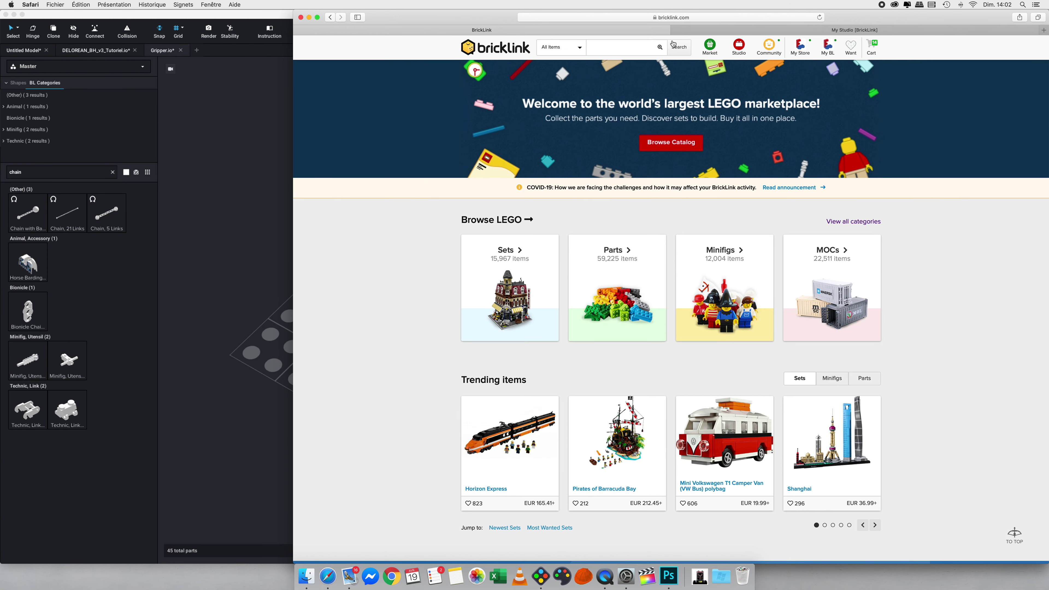
{"action": "mouse_move", "coordinate": [740, 47]}
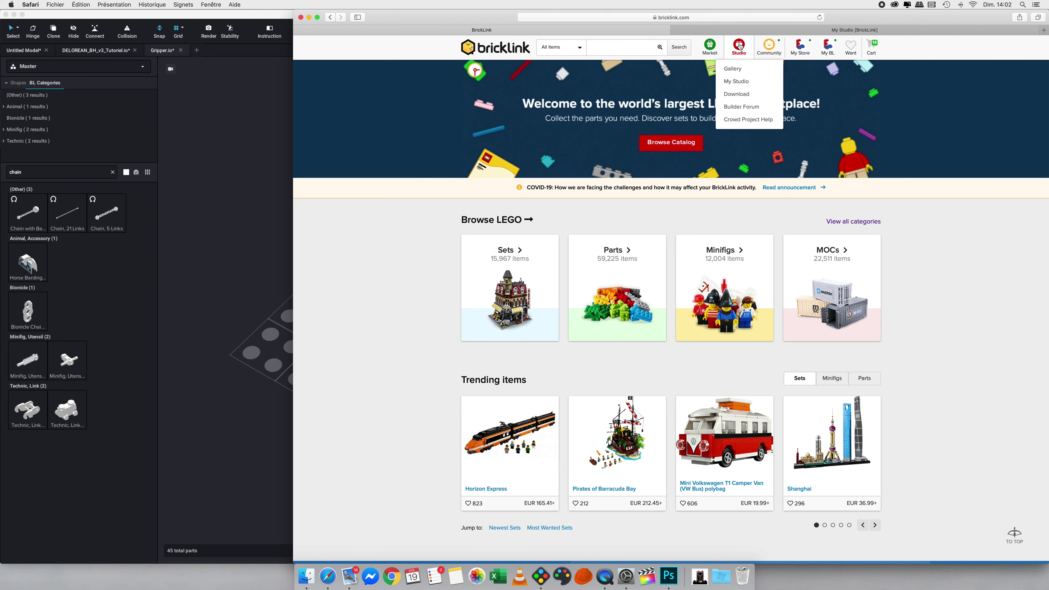
{"action": "left_click", "coordinate": [737, 83]}
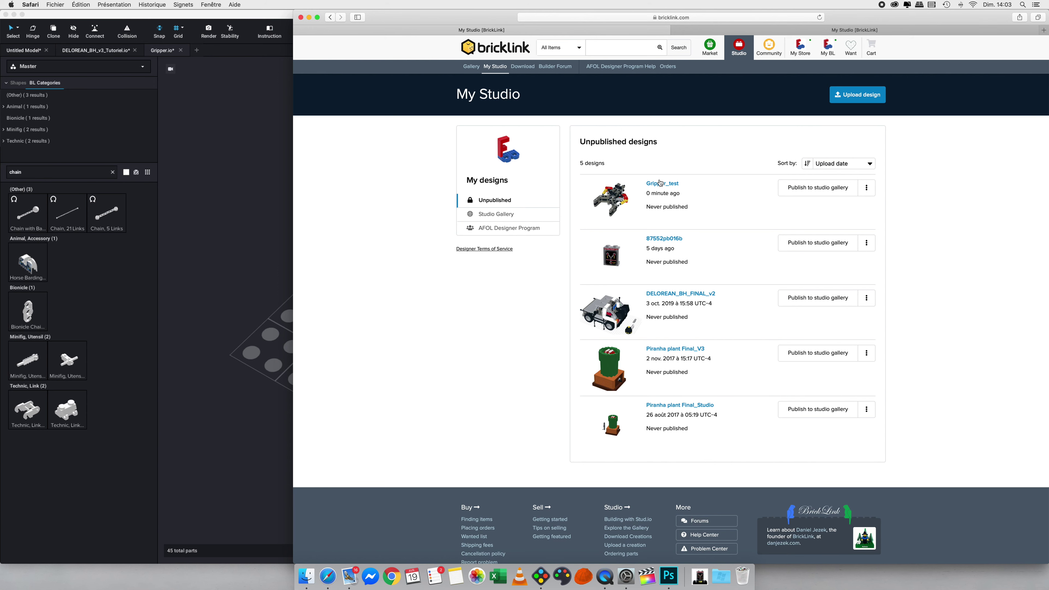
Open the Speed Champion breakdown truck from the Studio Gallery and show its second image.
{"action": "left_click", "coordinate": [471, 67]}
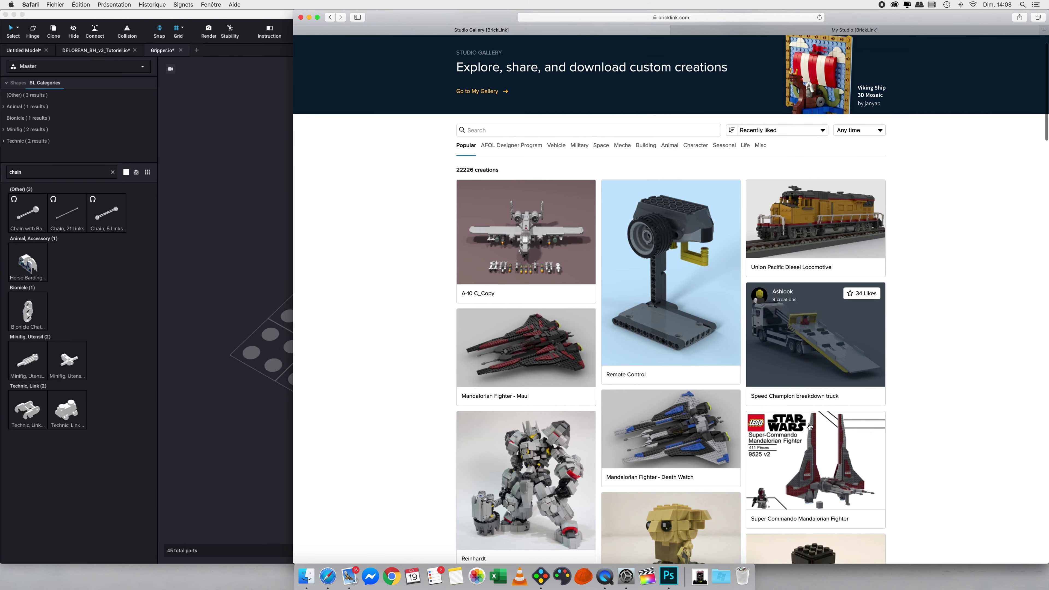
{"action": "scroll", "coordinate": [823, 318], "scroll_direction": "down", "scroll_amount": 3}
{"action": "left_click", "coordinate": [812, 318]}
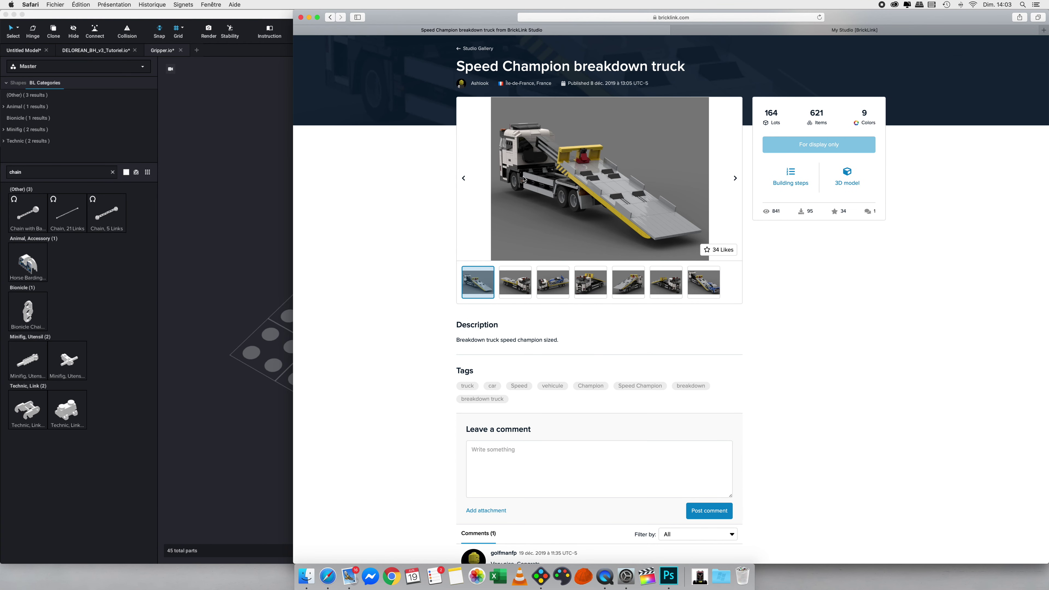
{"action": "left_click", "coordinate": [511, 280]}
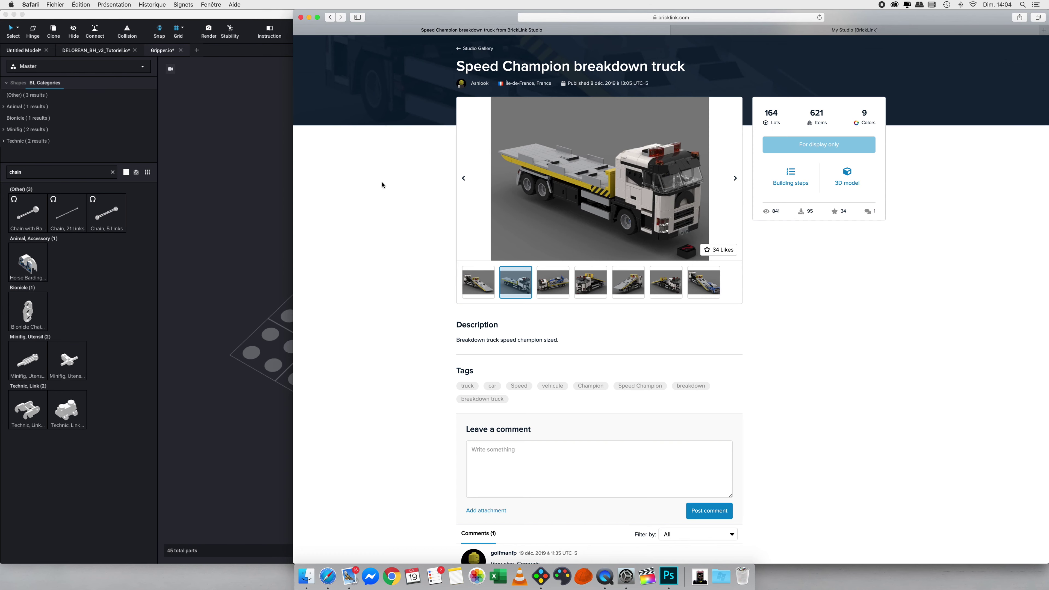
View the breakdown truck's 3D model from another angle and close the viewer.
{"action": "left_click", "coordinate": [847, 174]}
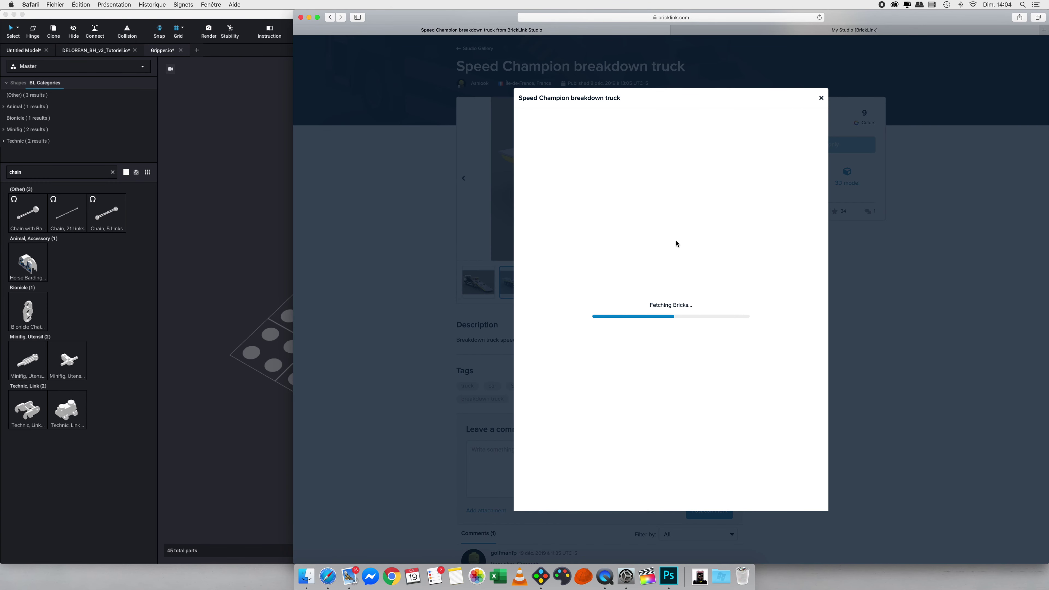
{"action": "left_click_drag", "start_coordinate": [695, 345], "coordinate": [603, 334]}
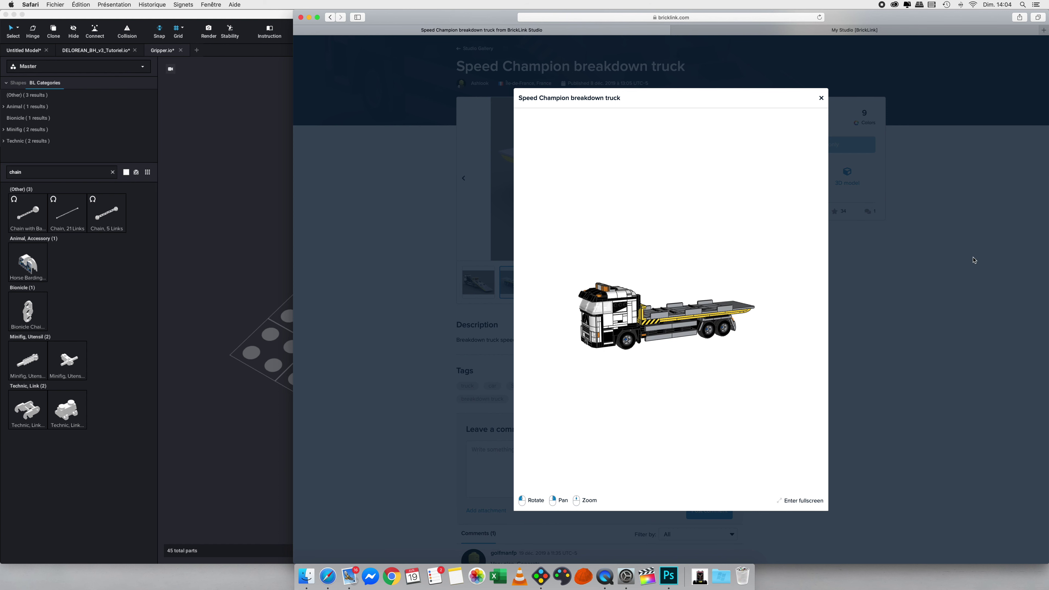
{"action": "left_click", "coordinate": [924, 202]}
Show the breakdown truck's building steps in fullscreen, advanced to step 2.
{"action": "left_click", "coordinate": [795, 174]}
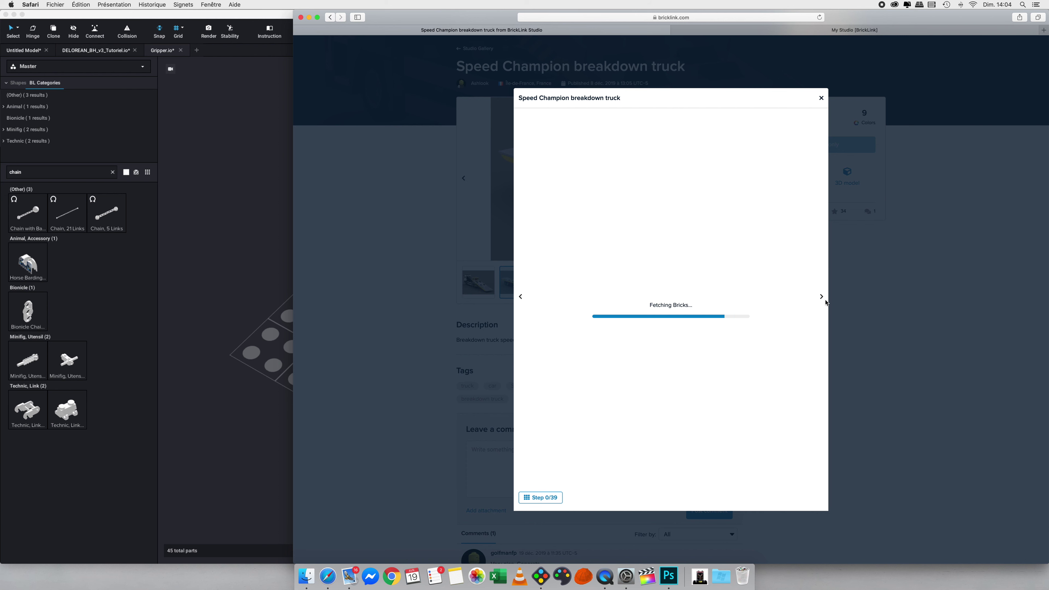
{"action": "left_click", "coordinate": [822, 272]}
{"action": "left_click", "coordinate": [788, 424]}
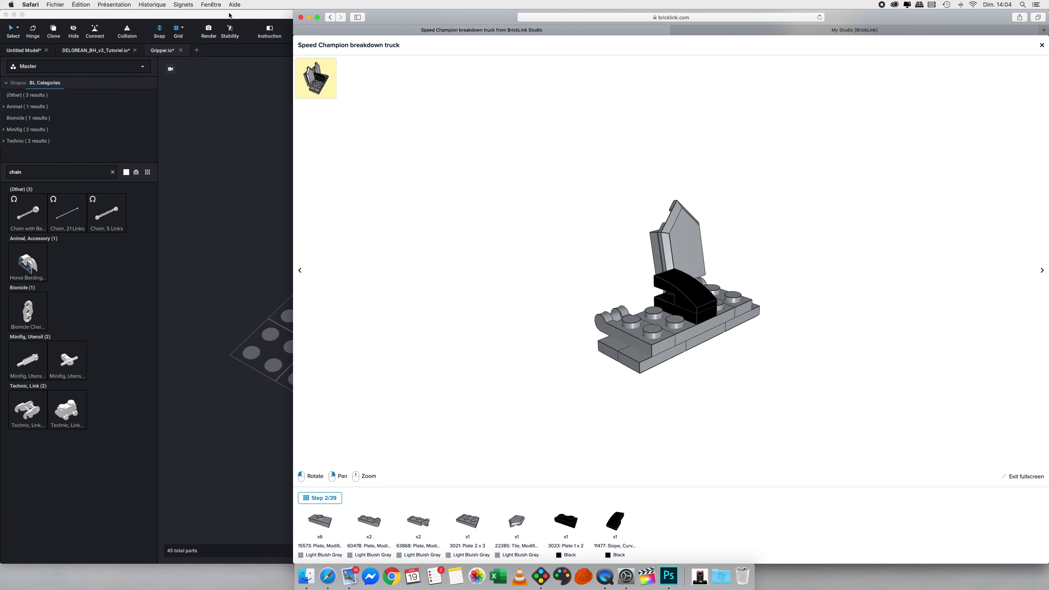
Go back to My Studio and check the approval status of the design published to the Studio Gallery.
{"action": "left_click", "coordinate": [330, 17]}
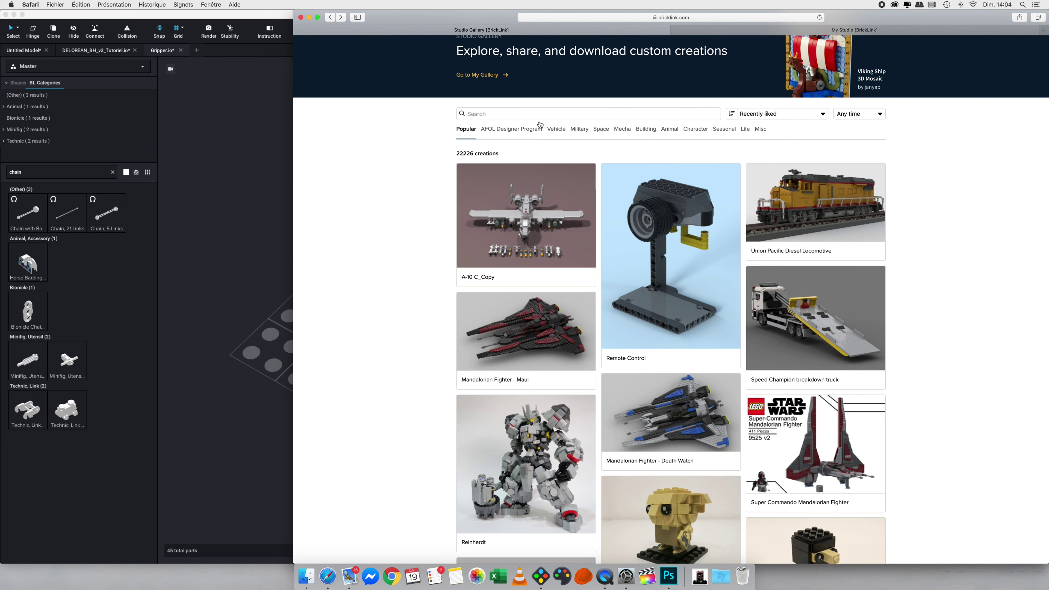
{"action": "left_click", "coordinate": [330, 16]}
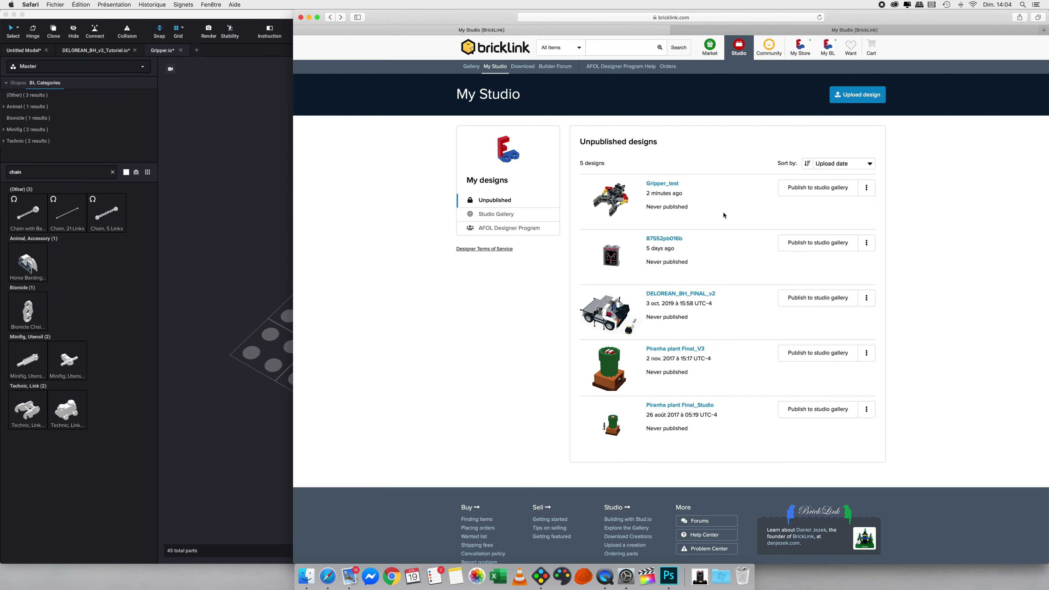
{"action": "left_click", "coordinate": [505, 215]}
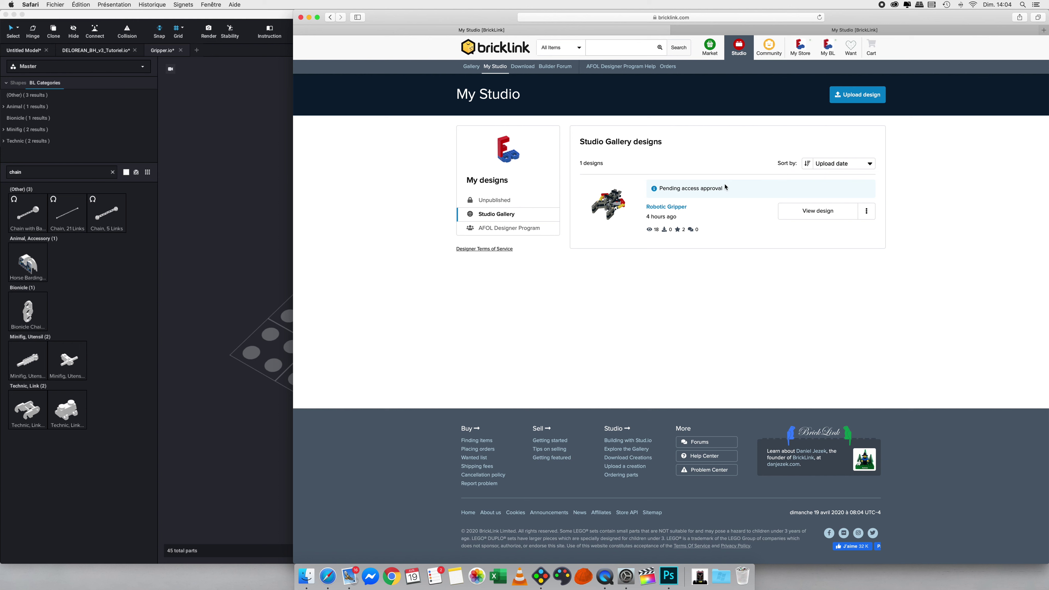
{"action": "left_click_drag", "start_coordinate": [733, 188], "coordinate": [660, 186]}
Search the Studio Gallery for "gripper" and open the yellow, red and gray Robotic Gripper creation.
{"action": "left_click", "coordinate": [472, 66]}
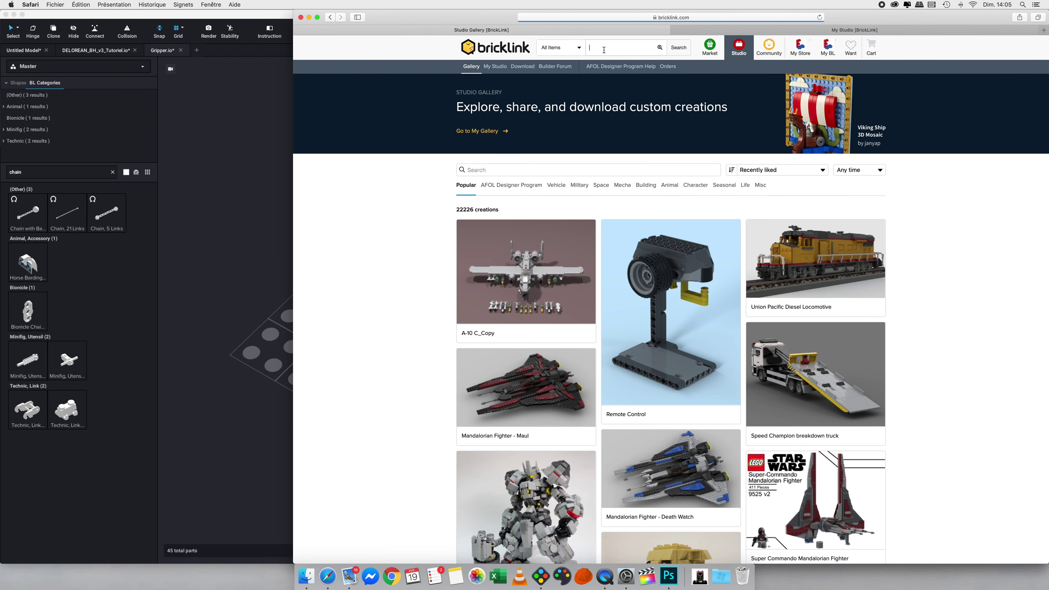
{"action": "type", "text": "gripper"}
{"action": "key", "text": "Return"}
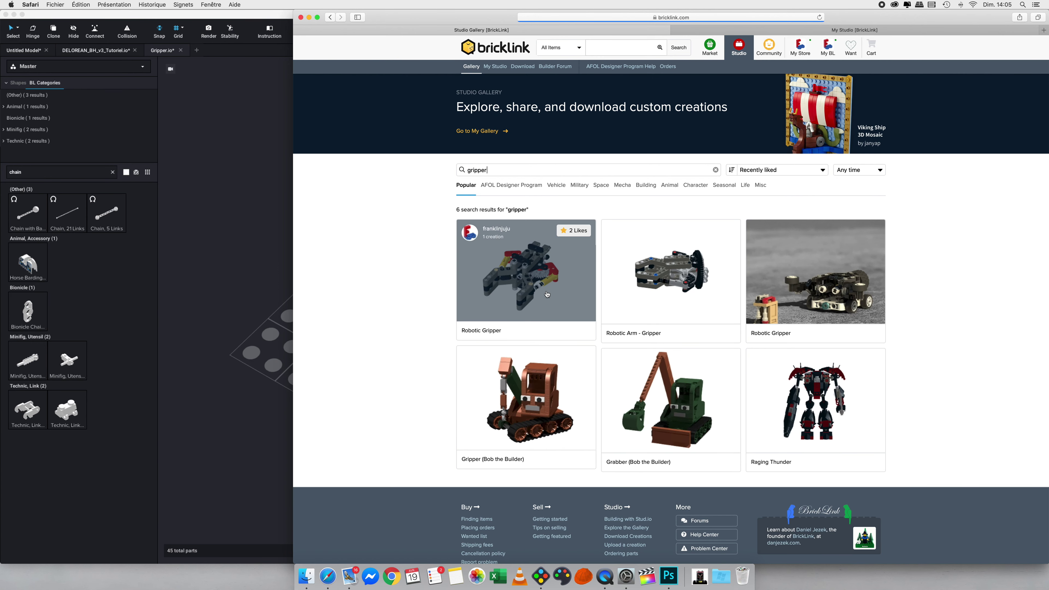
{"action": "left_click", "coordinate": [526, 272]}
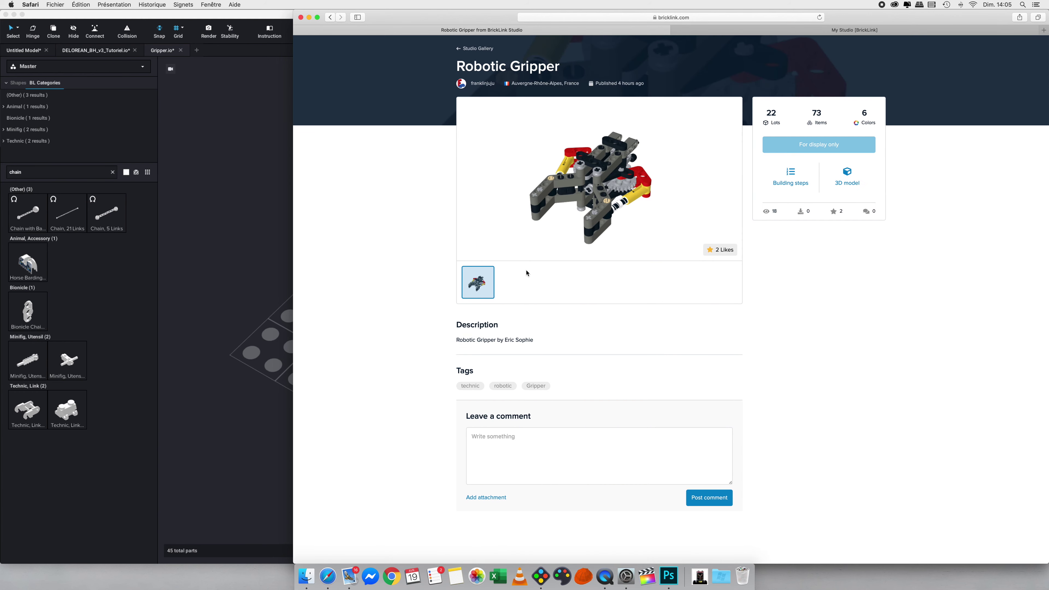
Go through the Robotic Gripper's building steps up to step 7 and return to the gallery search.
{"action": "left_click", "coordinate": [797, 177]}
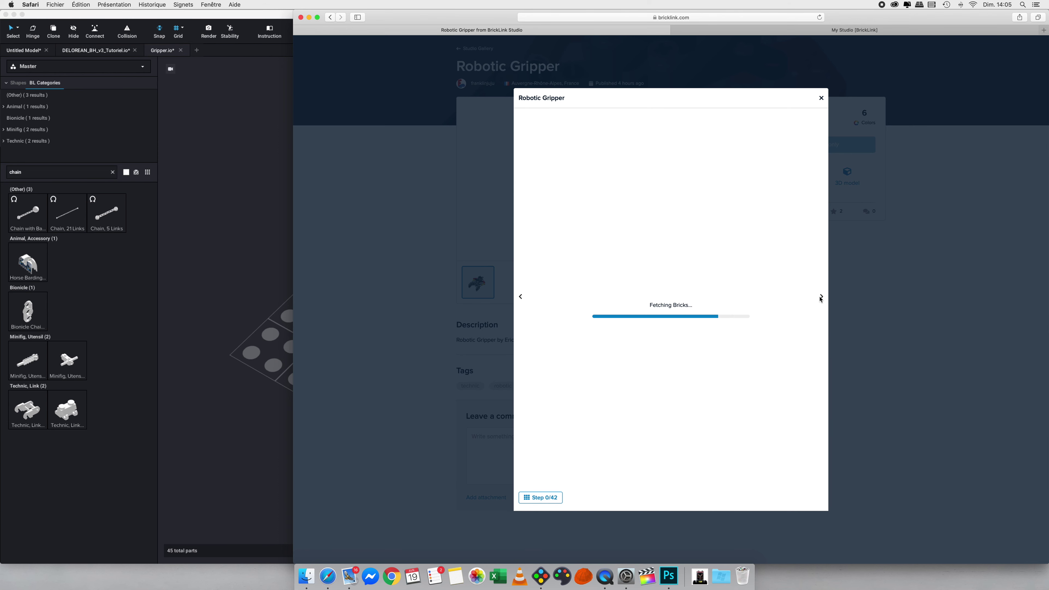
{"action": "left_click", "coordinate": [821, 270]}
{"action": "left_click", "coordinate": [821, 270]}
{"action": "left_click", "coordinate": [821, 271]}
{"action": "left_click", "coordinate": [821, 270]}
{"action": "left_click", "coordinate": [820, 271]}
{"action": "left_click", "coordinate": [821, 270]}
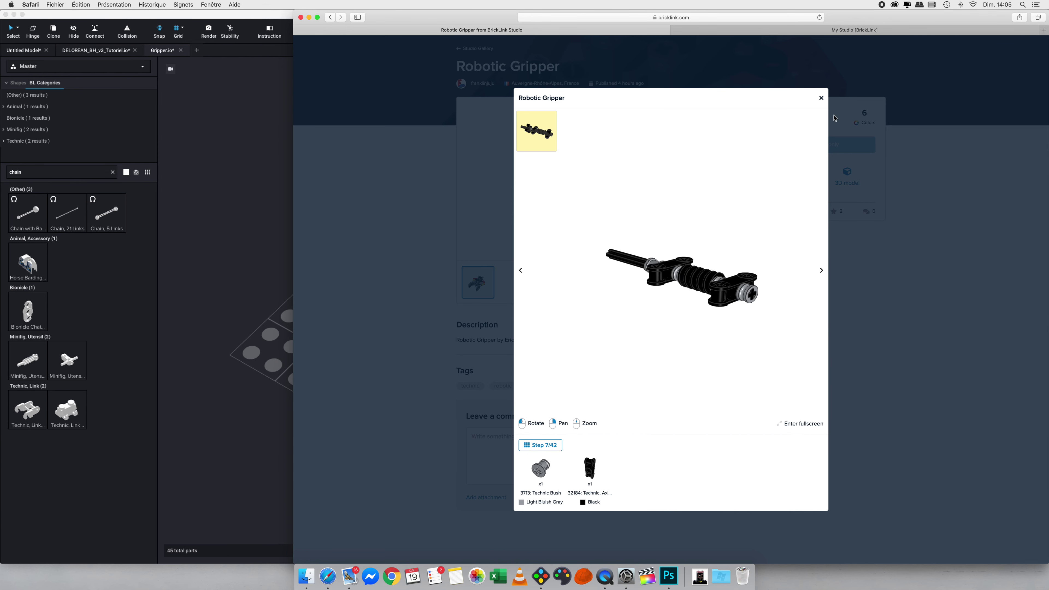
{"action": "left_click", "coordinate": [821, 98]}
{"action": "left_click", "coordinate": [479, 49]}
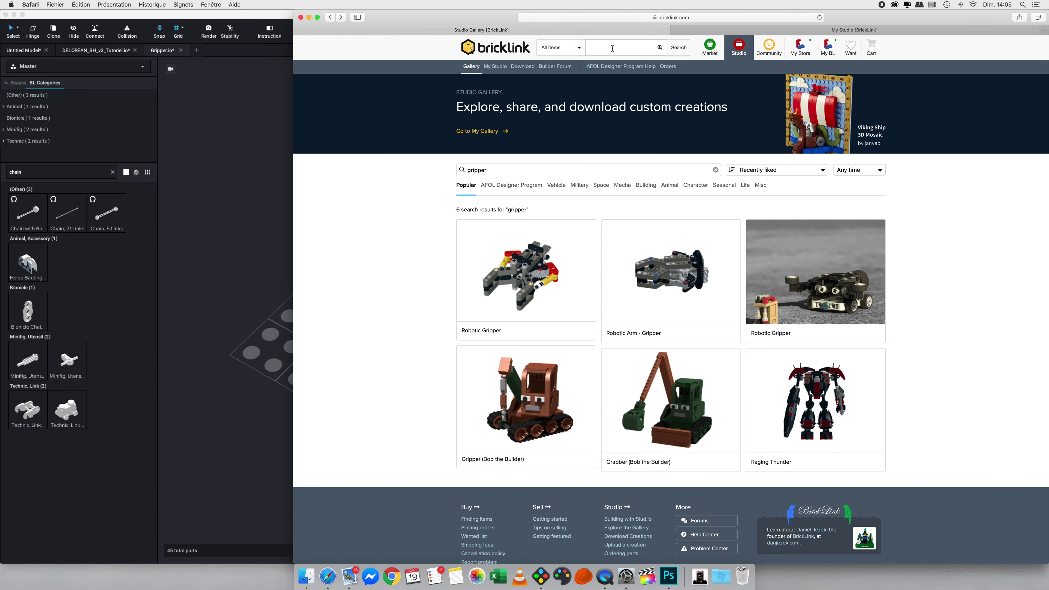
Open the design information of Robotic Gripper from the Studio Gallery designs in My Studio.
{"action": "left_click", "coordinate": [495, 68]}
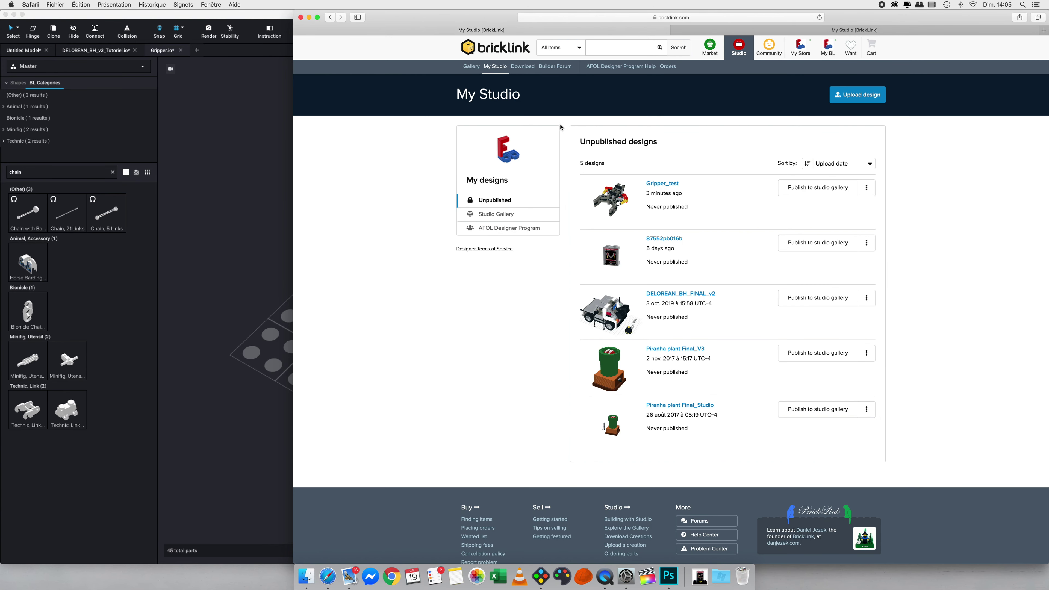
{"action": "left_click", "coordinate": [488, 214]}
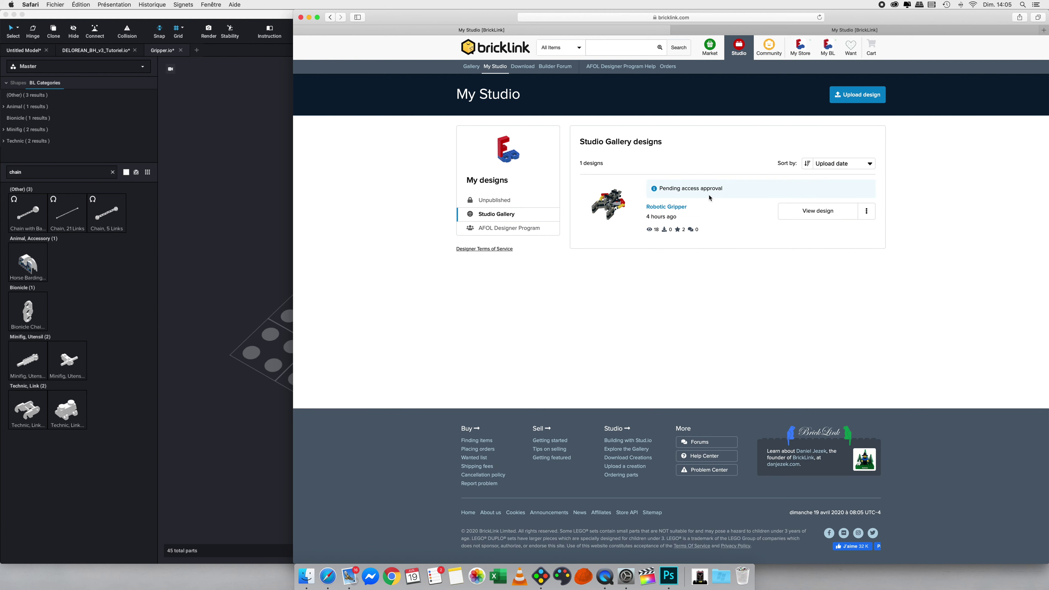
{"action": "left_click", "coordinate": [866, 211]}
{"action": "left_click", "coordinate": [663, 208]}
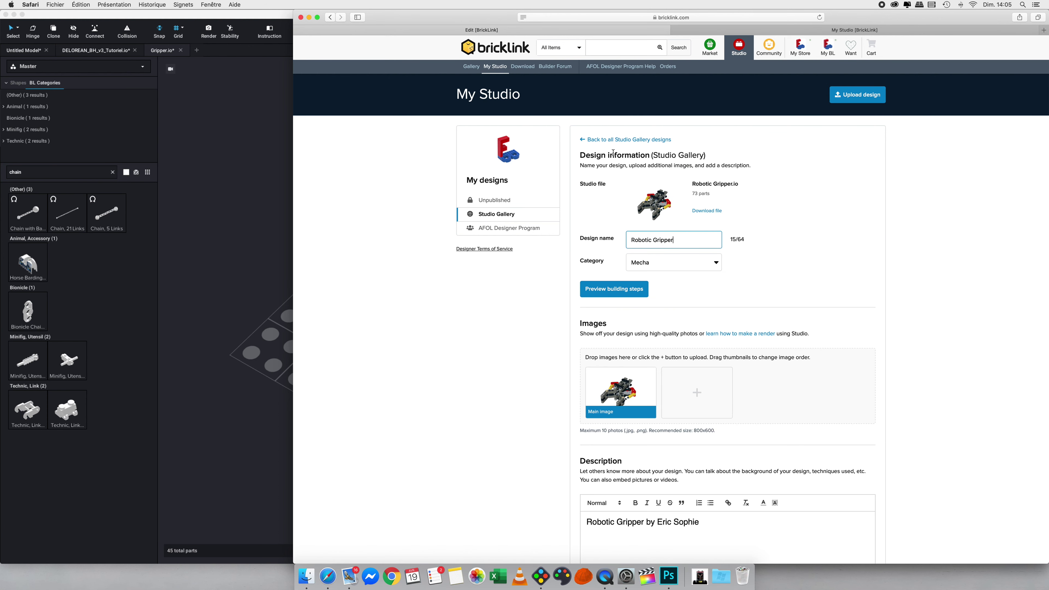
Review the Robotic Gripper's images, description, tags and user access options, with a brief look at the model in Studio.
{"action": "scroll", "coordinate": [669, 276], "scroll_direction": "down", "scroll_amount": 5}
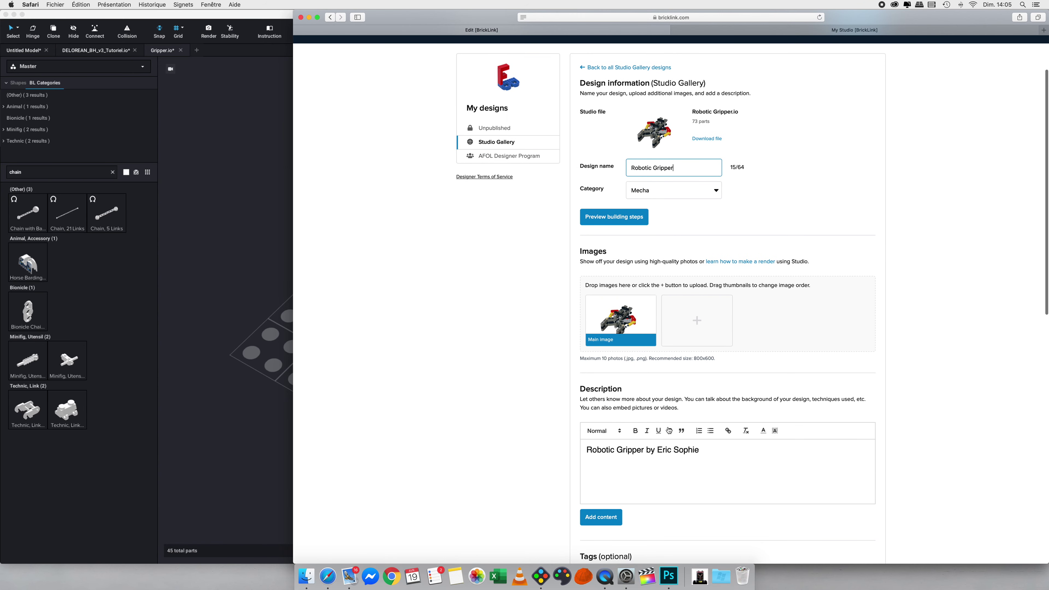
{"action": "scroll", "coordinate": [670, 439], "scroll_direction": "down", "scroll_amount": 6}
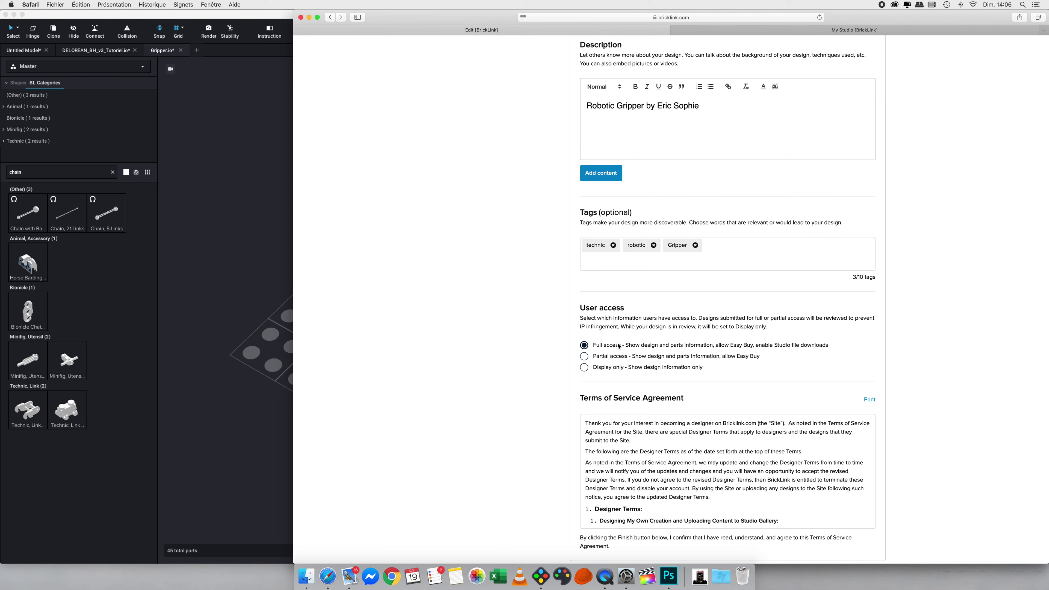
{"action": "left_click", "coordinate": [267, 274]}
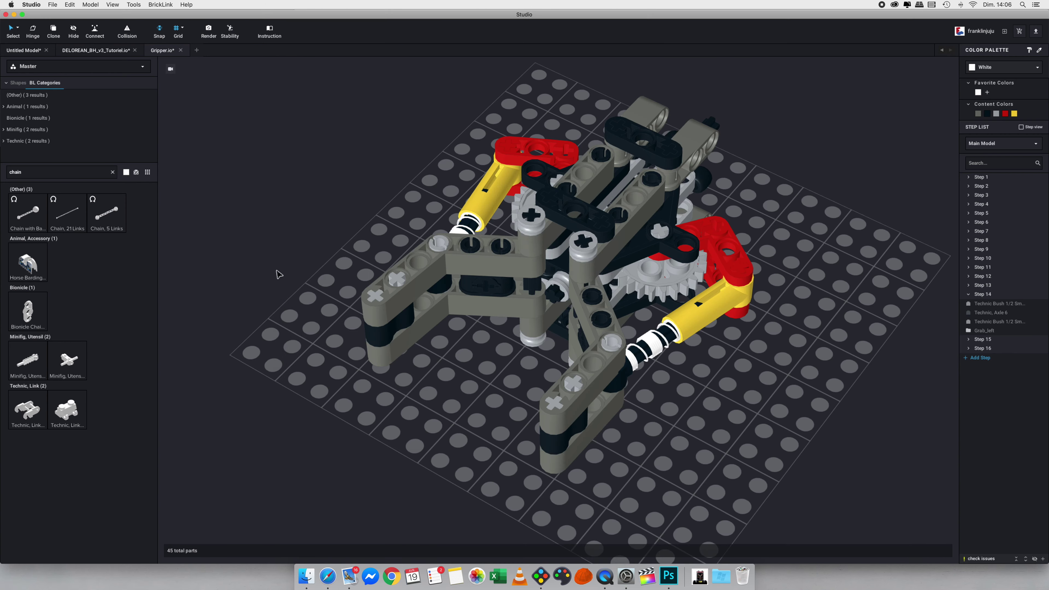
{"action": "mouse_move", "coordinate": [729, 336]}
{"action": "right_mouse_down"}
{"action": "mouse_move", "coordinate": [732, 361]}
{"action": "mouse_move", "coordinate": [747, 340]}
{"action": "right_mouse_up"}
{"action": "key", "text": "super+Tab"}
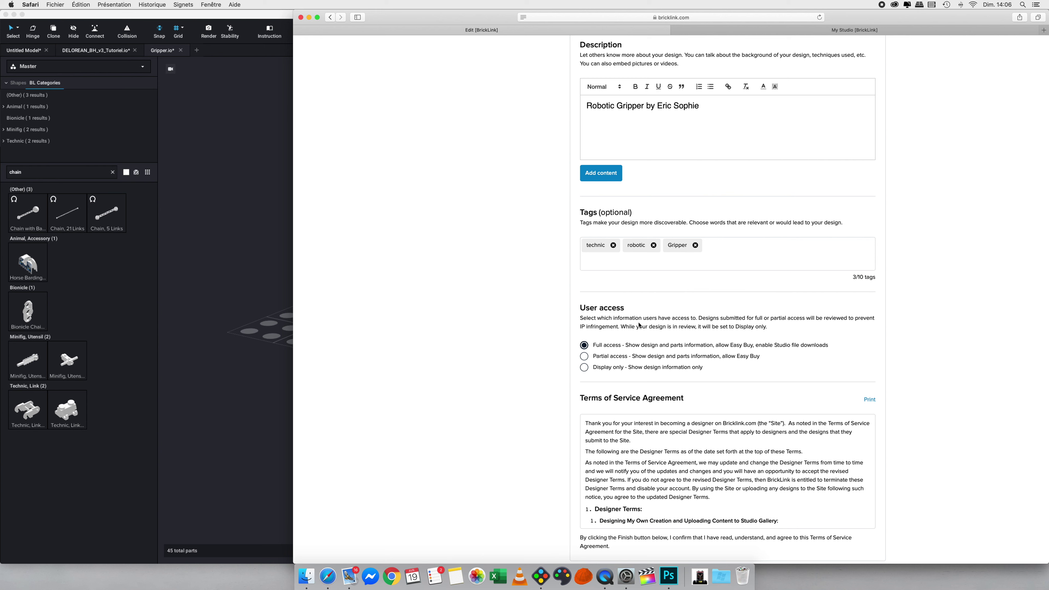
{"action": "left_click_drag", "start_coordinate": [619, 326], "coordinate": [622, 326]}
{"action": "scroll", "coordinate": [797, 324], "scroll_direction": "up", "scroll_amount": 10}
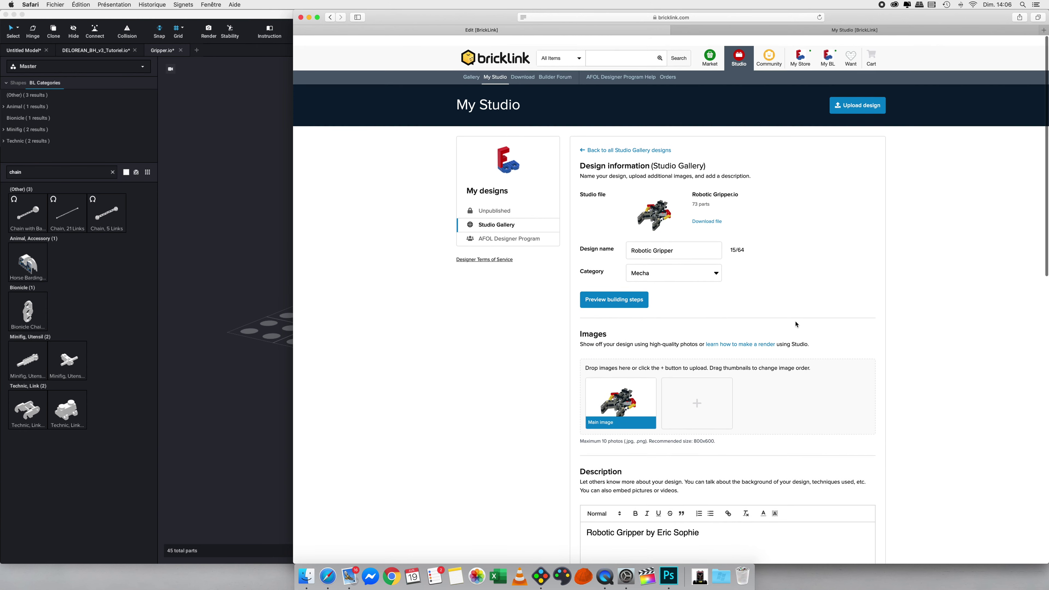
Leave the design information page and browse the popular creations in the Studio Gallery.
{"action": "scroll", "coordinate": [797, 325], "scroll_direction": "left", "scroll_amount": 5}
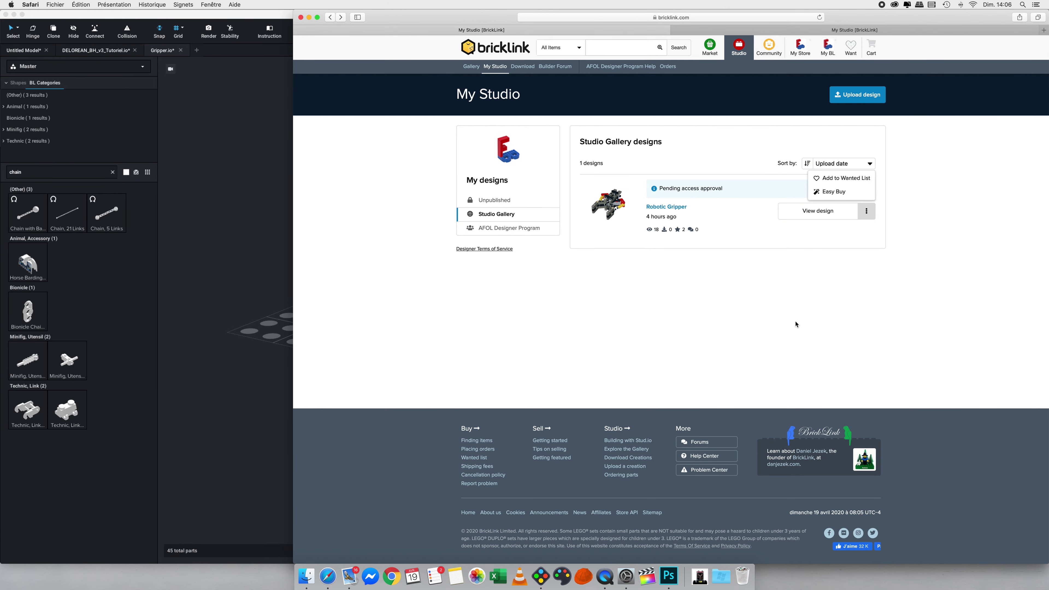
{"action": "left_click", "coordinate": [471, 66]}
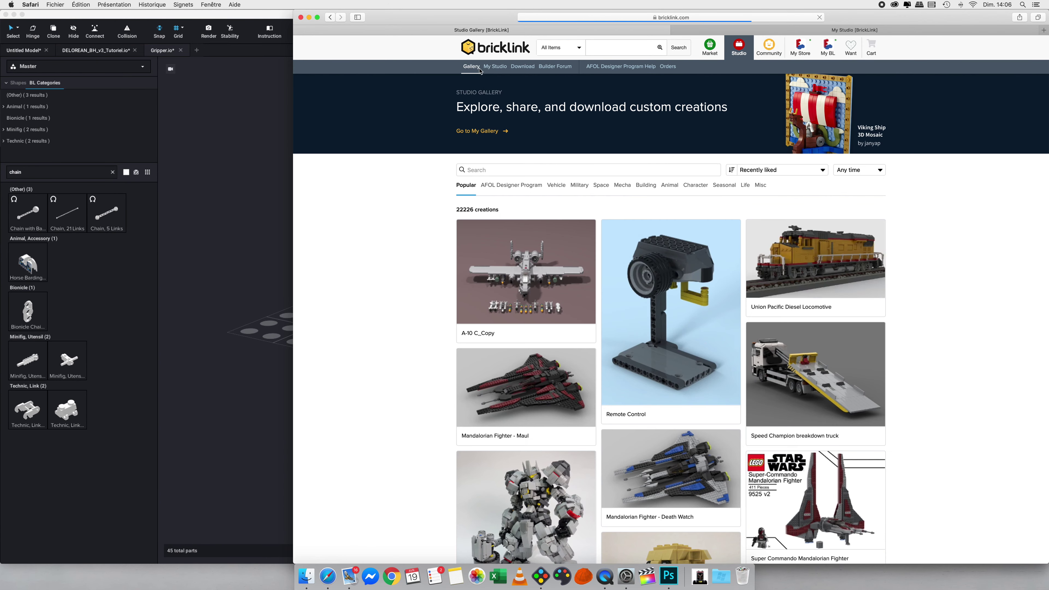
{"action": "scroll", "coordinate": [764, 315], "scroll_direction": "down", "scroll_amount": 5}
{"action": "scroll", "coordinate": [763, 316], "scroll_direction": "down", "scroll_amount": 15}
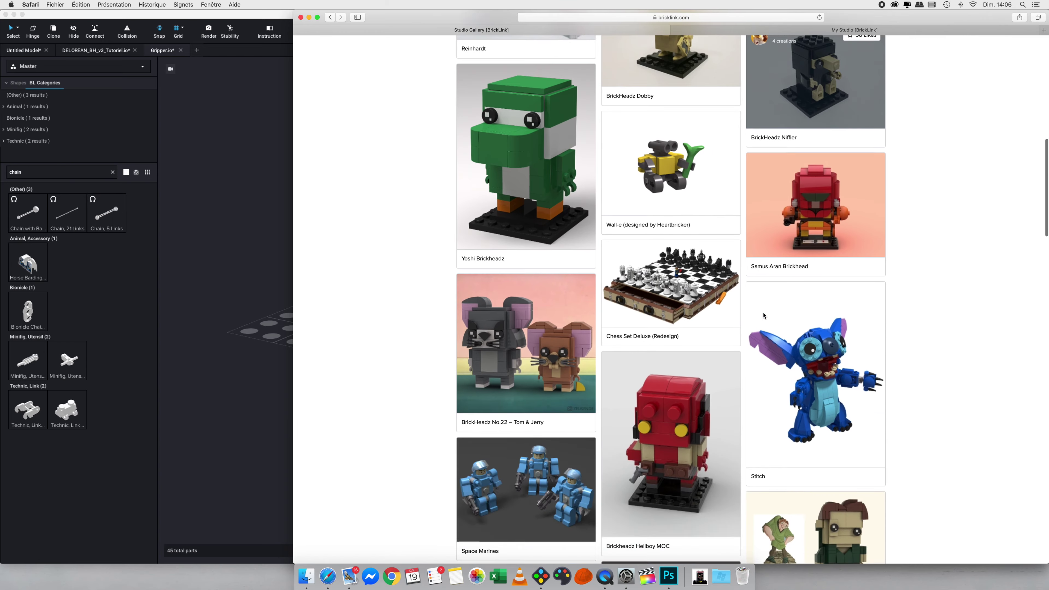
{"action": "scroll", "coordinate": [764, 315], "scroll_direction": "up", "scroll_amount": 1}
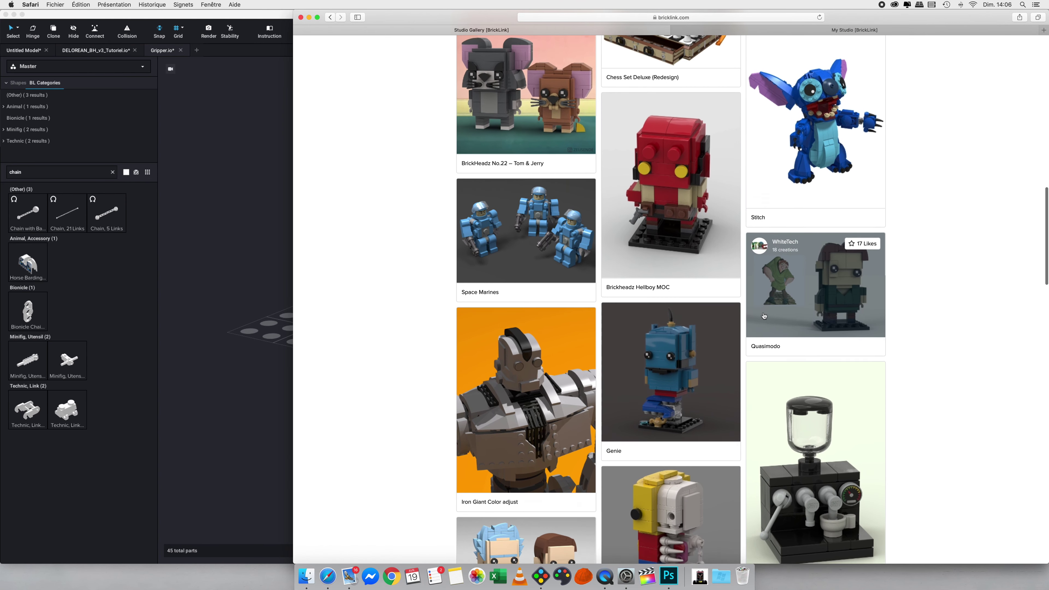
Browse the Mecha category of the Studio Gallery and return to the popular creations.
{"action": "scroll", "coordinate": [763, 316], "scroll_direction": "down", "scroll_amount": 4}
{"action": "scroll", "coordinate": [763, 316], "scroll_direction": "up", "scroll_amount": 20}
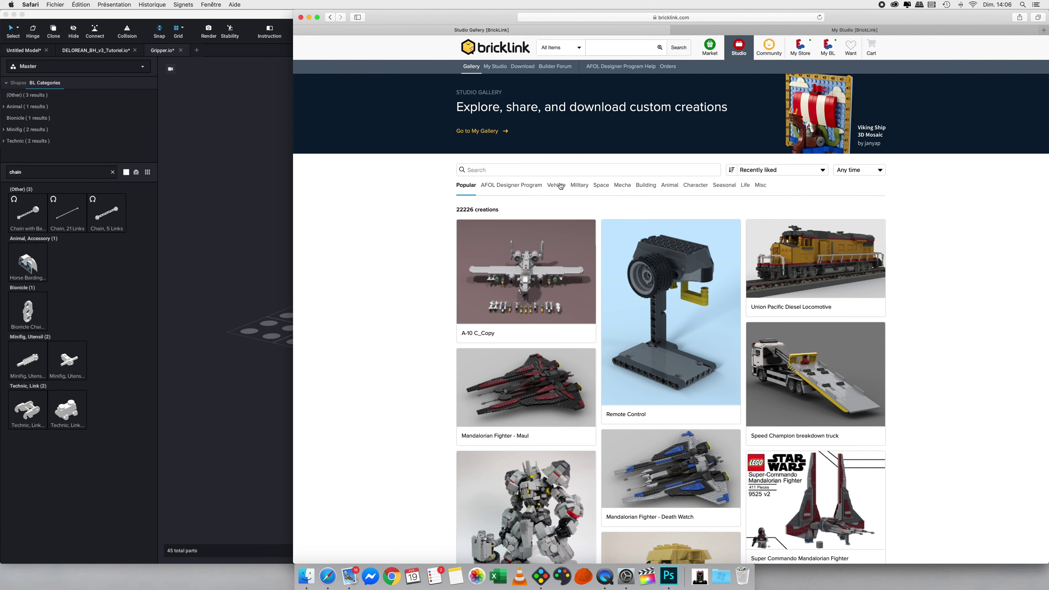
{"action": "left_click", "coordinate": [623, 186]}
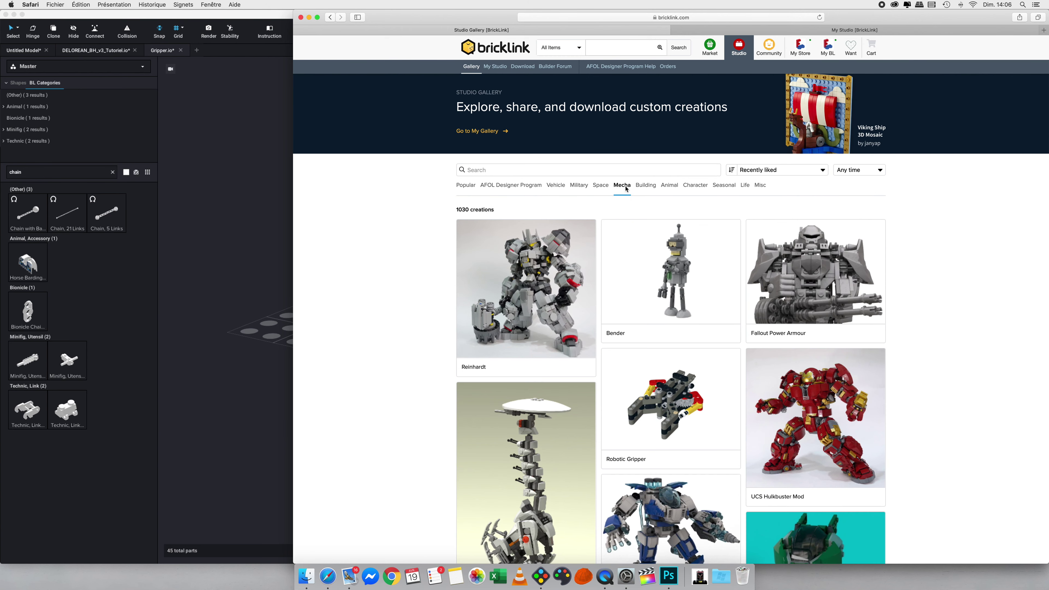
{"action": "scroll", "coordinate": [741, 332], "scroll_direction": "down", "scroll_amount": 3}
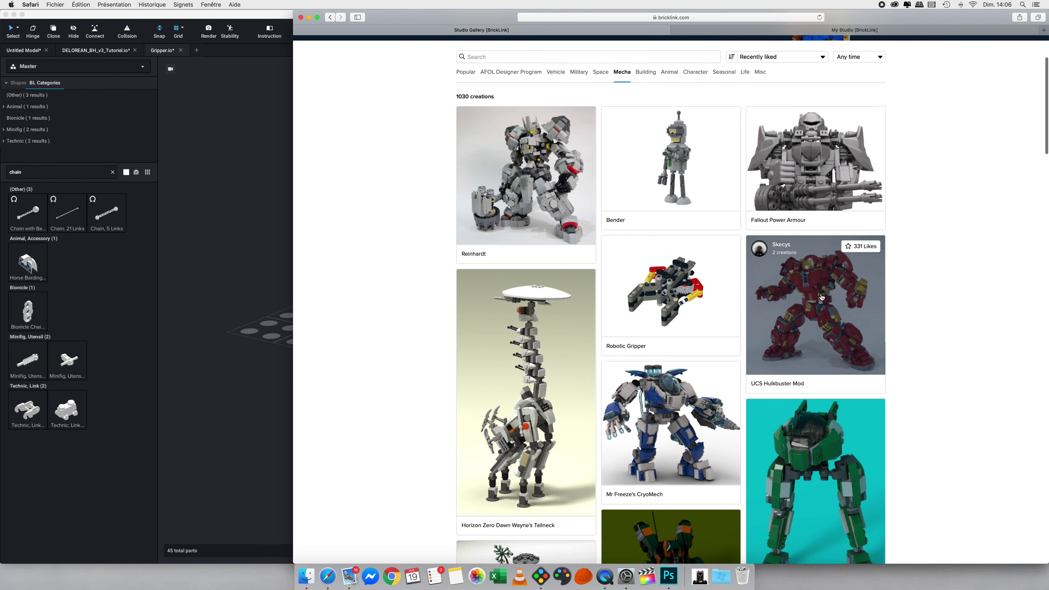
{"action": "scroll", "coordinate": [515, 293], "scroll_direction": "left", "scroll_amount": 5}
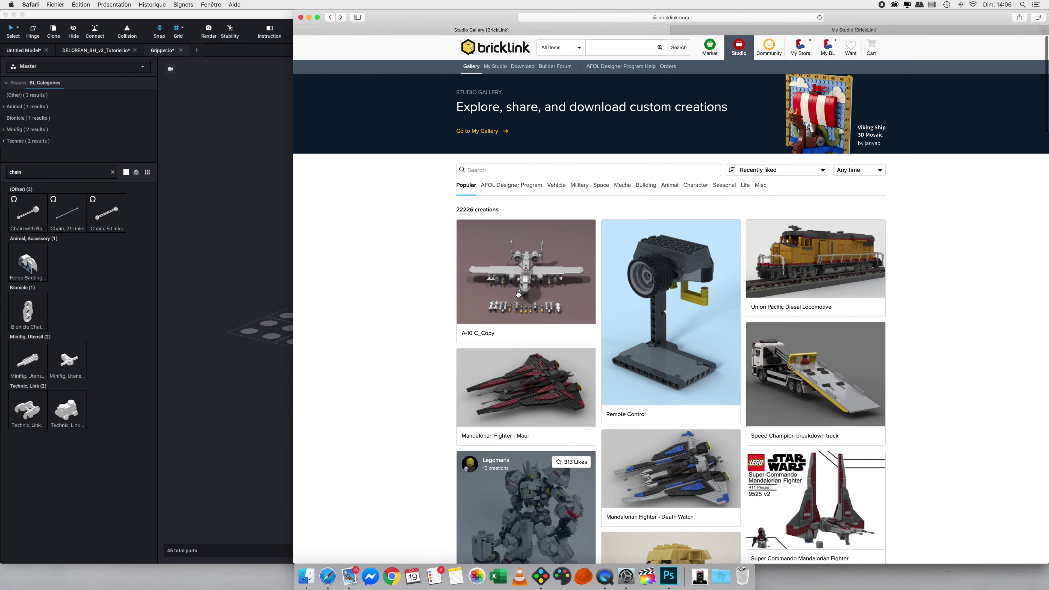
Find the Brickheadz Anatomy Cutaway among the popular creations and download its Studio file.
{"action": "scroll", "coordinate": [518, 294], "scroll_direction": "down", "scroll_amount": 15}
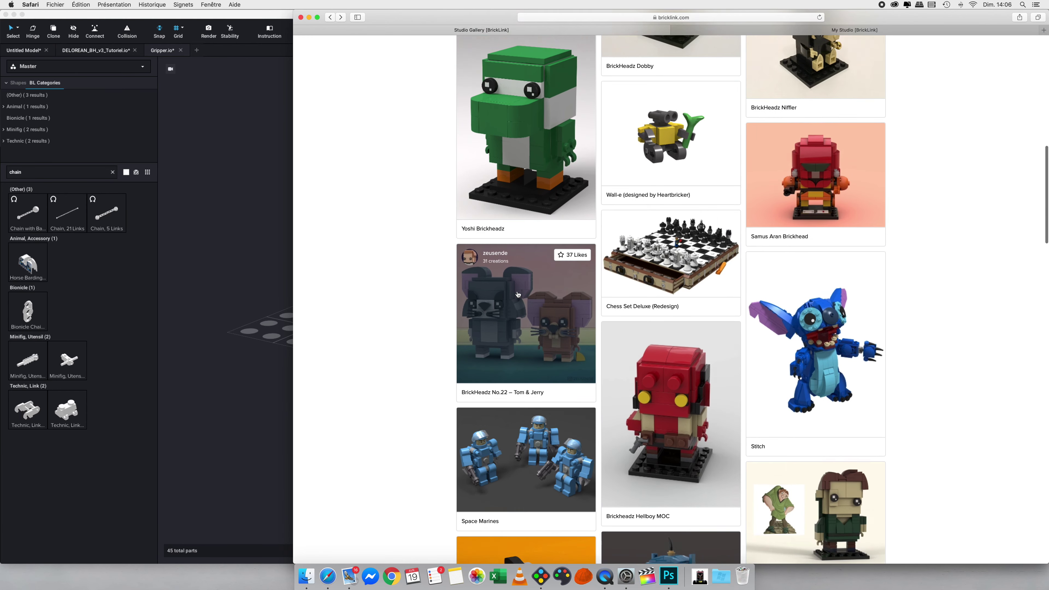
{"action": "scroll", "coordinate": [518, 294], "scroll_direction": "down", "scroll_amount": 3}
{"action": "left_click", "coordinate": [665, 429]}
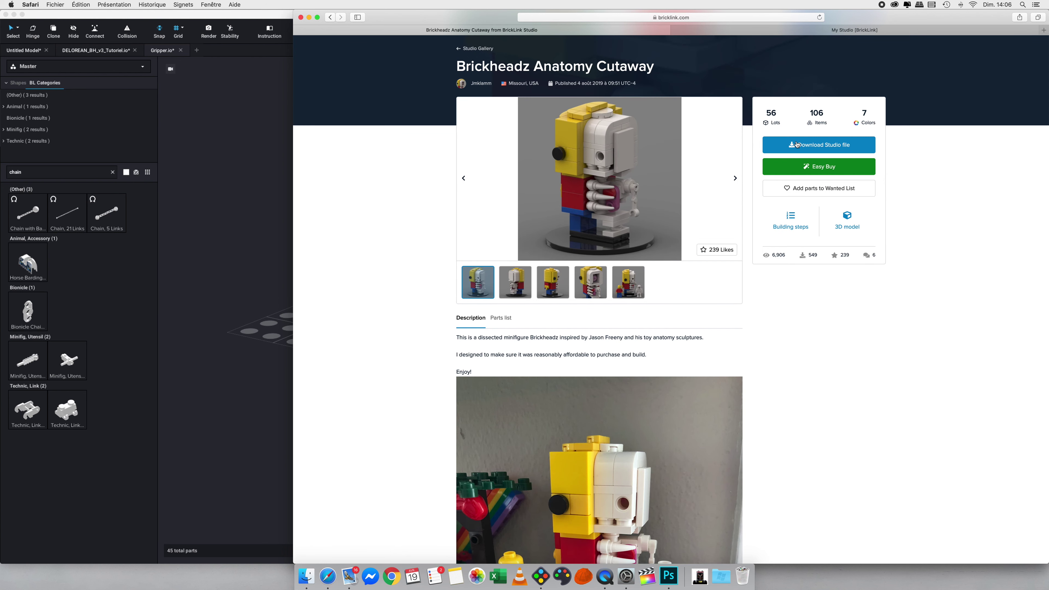
{"action": "left_click", "coordinate": [822, 145]}
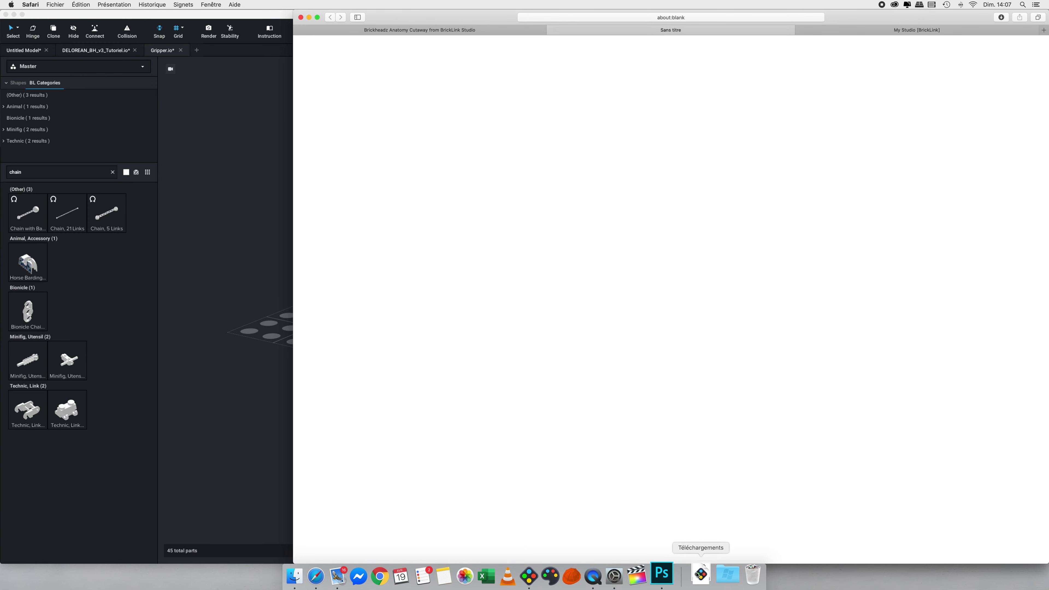
Open the downloaded Brickheadz Anatomy Cutaway file in Studio and inspect the model and its Step 1.
{"action": "left_click", "coordinate": [701, 564]}
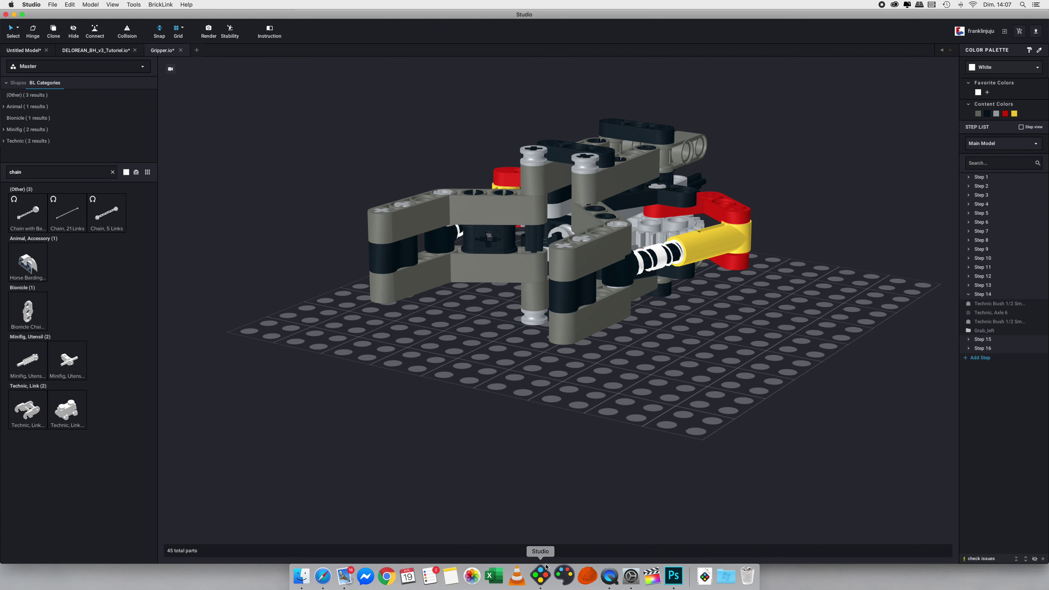
{"action": "key", "text": "super+o"}
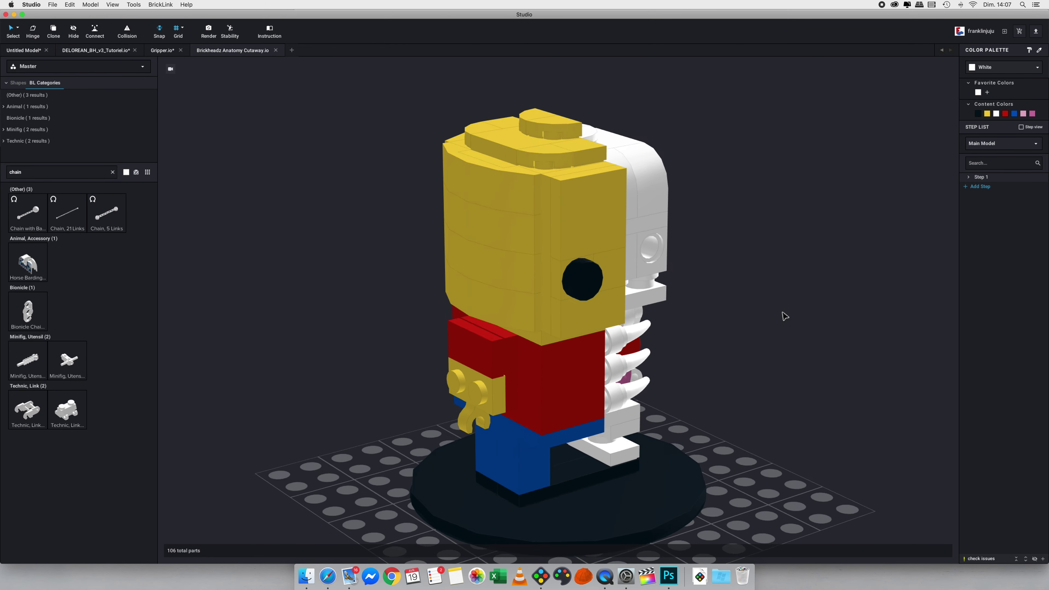
{"action": "left_click", "coordinate": [969, 178]}
{"action": "right_click_drag", "start_coordinate": [722, 262], "coordinate": [584, 274]}
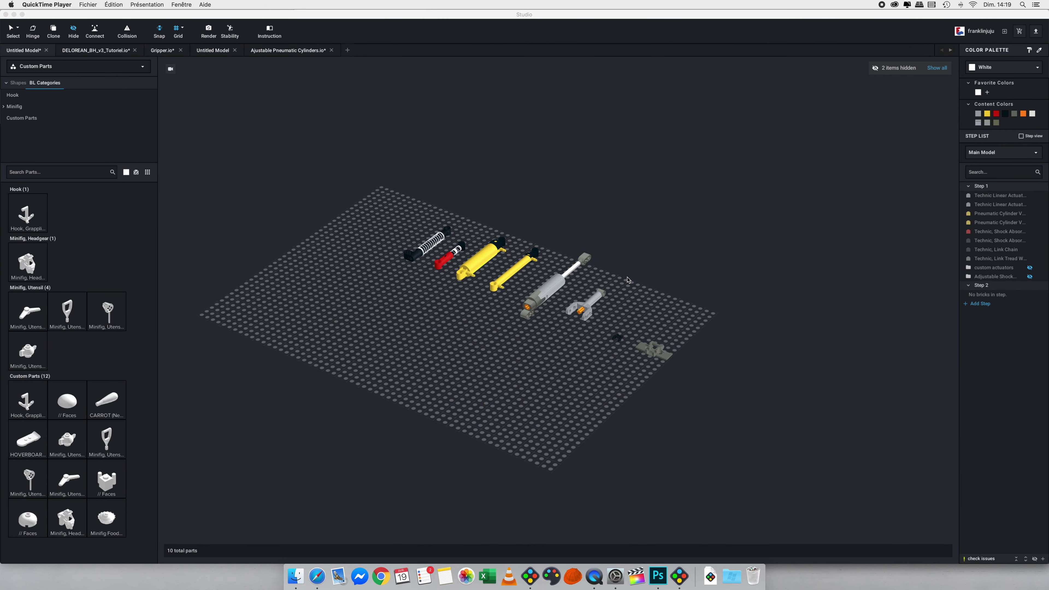
Examine the shock absorbers, pneumatic cylinders and linear actuators laid out in the Untitled Model from several angles, including their part details.
{"action": "left_click", "coordinate": [595, 284]}
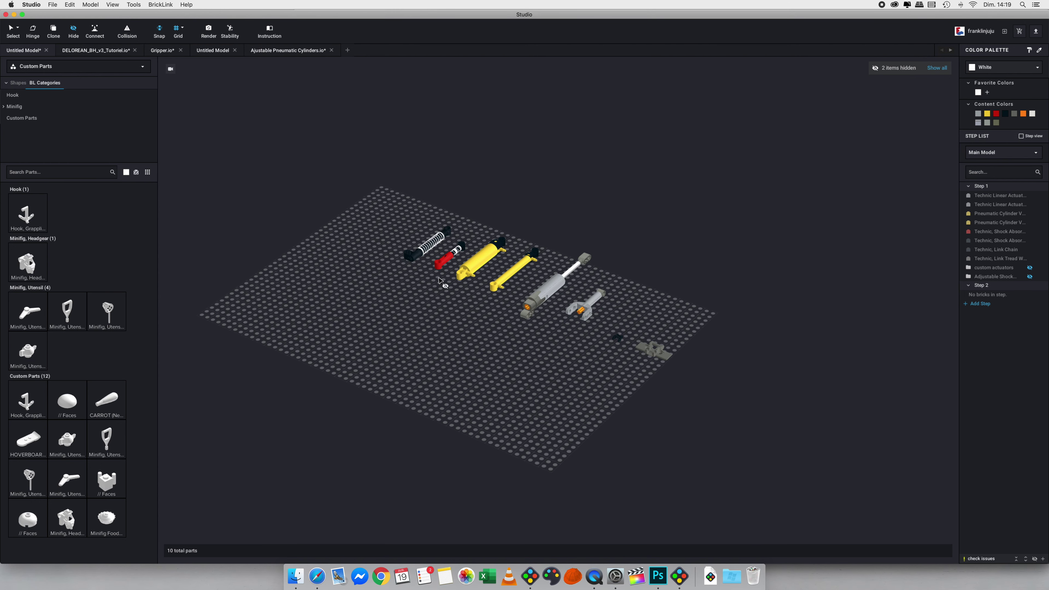
{"action": "key", "text": "Escape"}
{"action": "right_click_drag", "start_coordinate": [369, 315], "coordinate": [384, 333]}
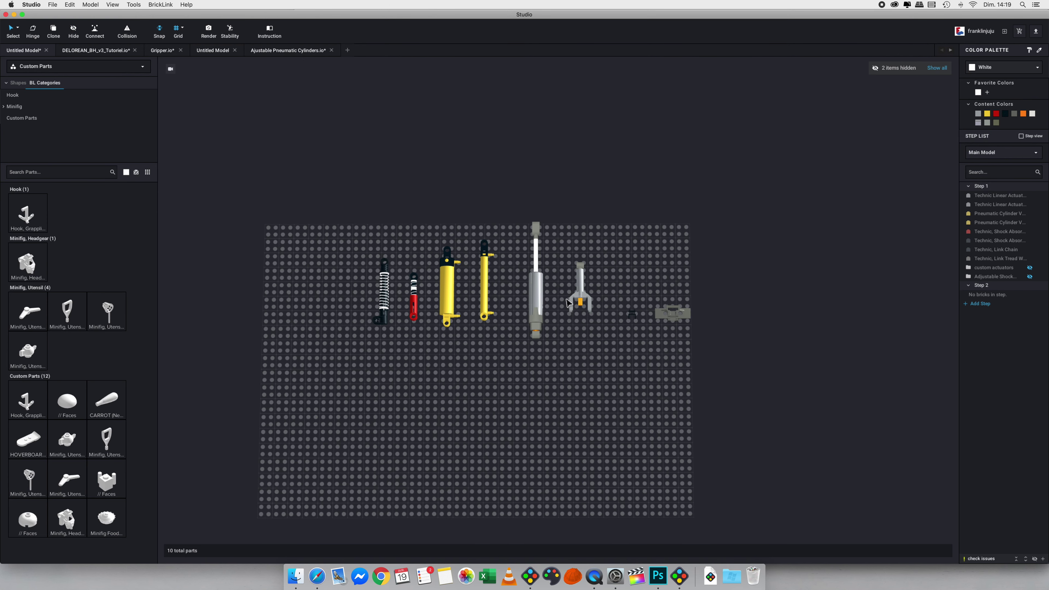
{"action": "left_click_drag", "start_coordinate": [585, 261], "coordinate": [363, 398]}
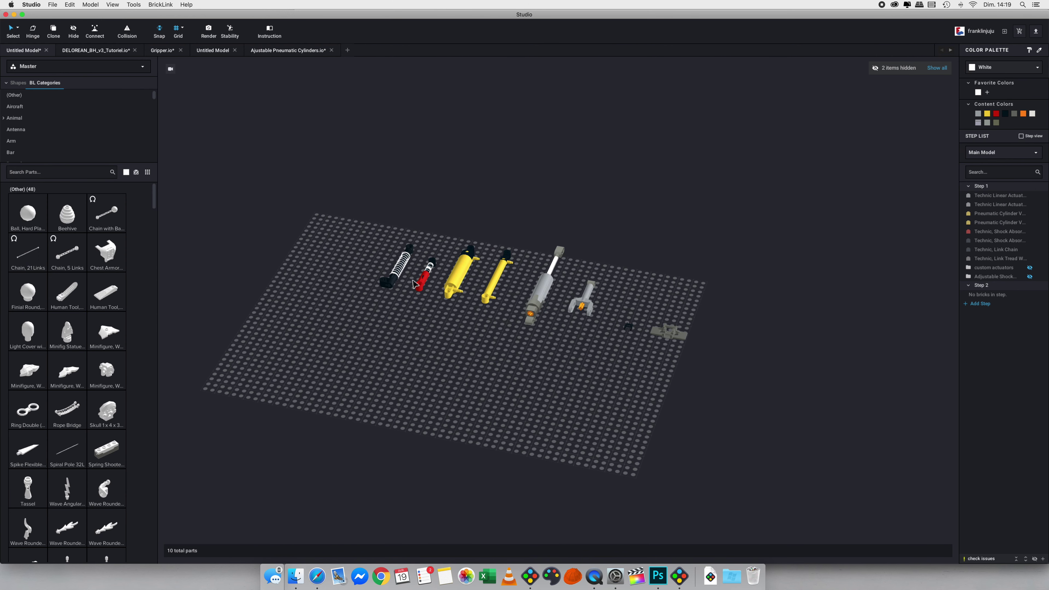
{"action": "left_click", "coordinate": [536, 293]}
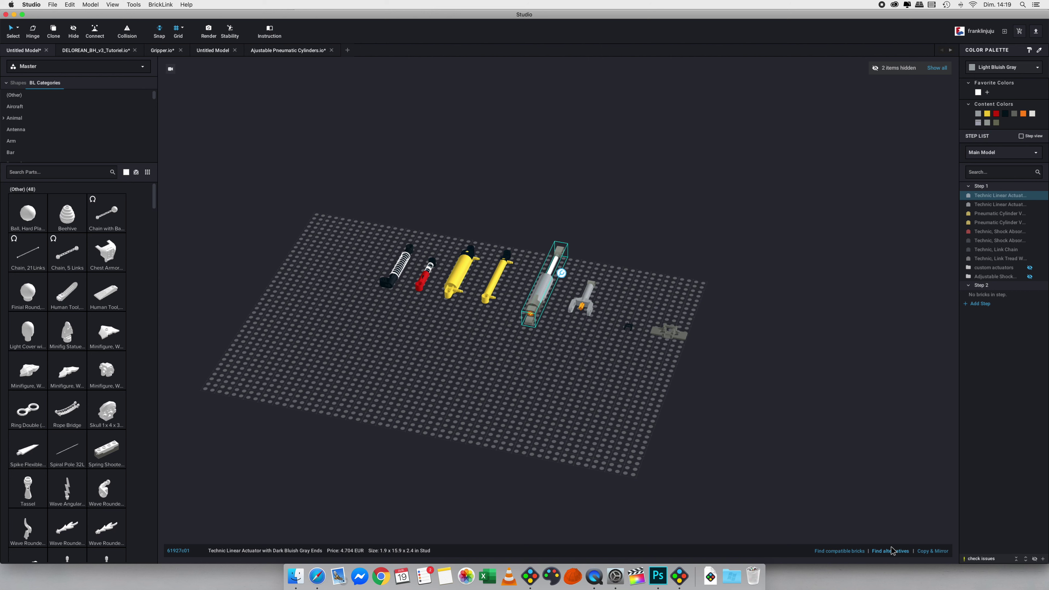
{"action": "left_click", "coordinate": [409, 282]}
{"action": "left_click", "coordinate": [396, 273]}
{"action": "left_click", "coordinate": [419, 281]}
{"action": "left_click", "coordinate": [454, 286]}
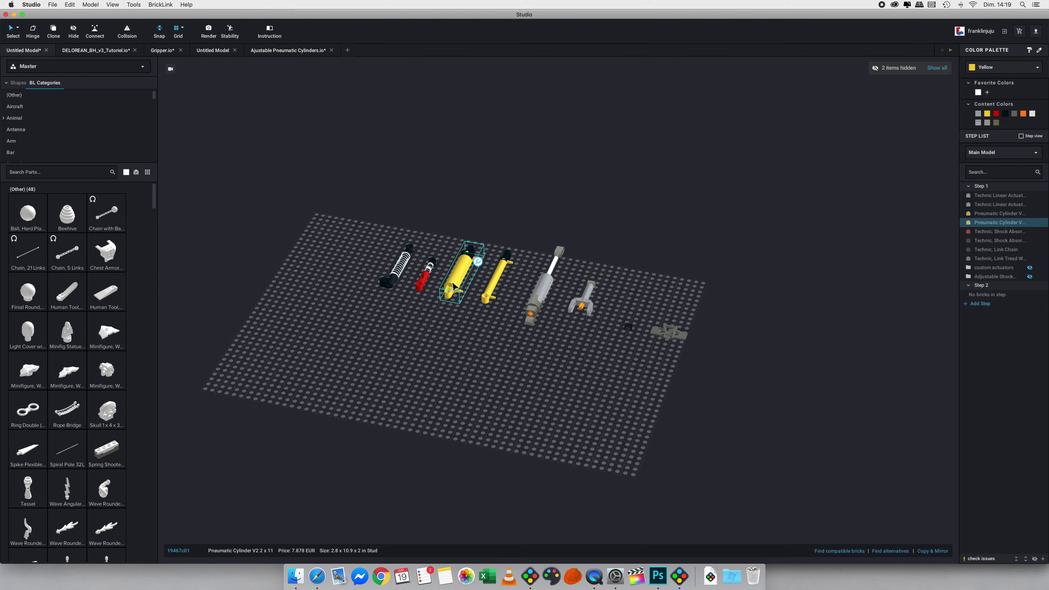
Switch to Safari and search the Studio Gallery for "actuator".
{"action": "left_click", "coordinate": [47, 173]}
{"action": "left_click", "coordinate": [314, 585]}
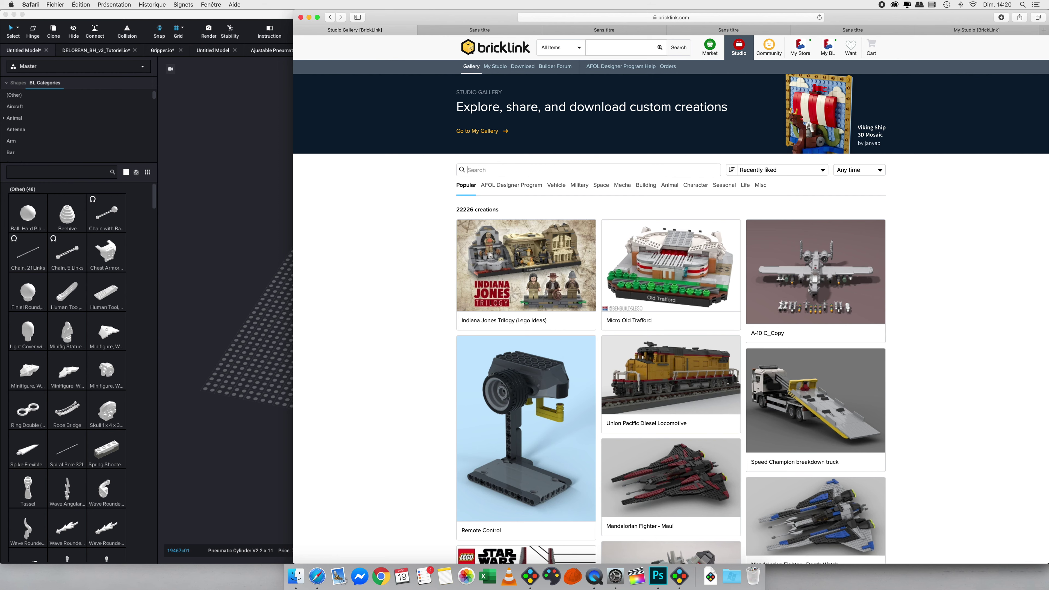
{"action": "type", "text": "actu"}
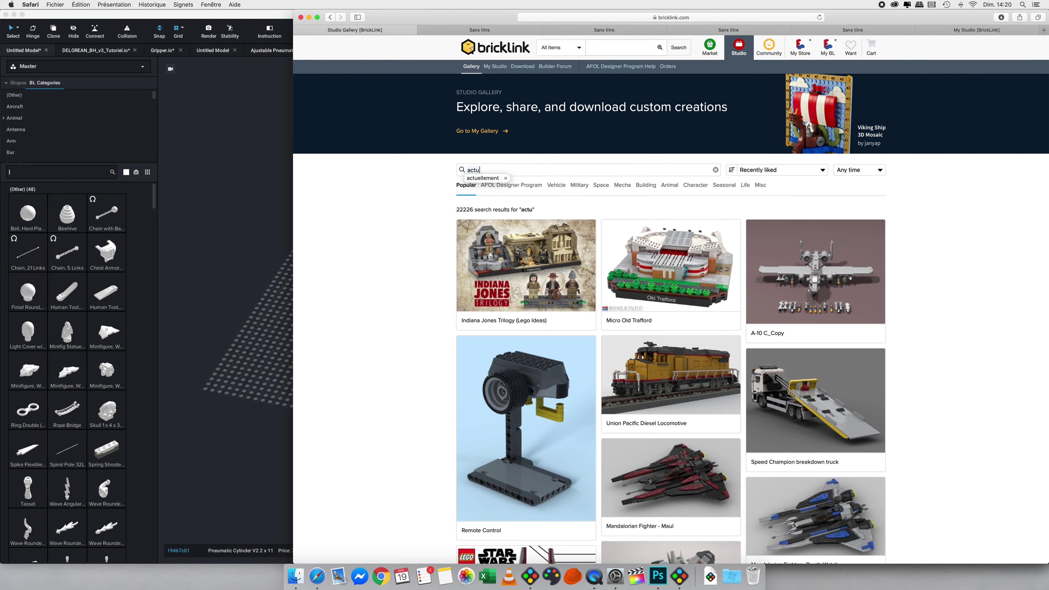
{"action": "type", "text": "ator"}
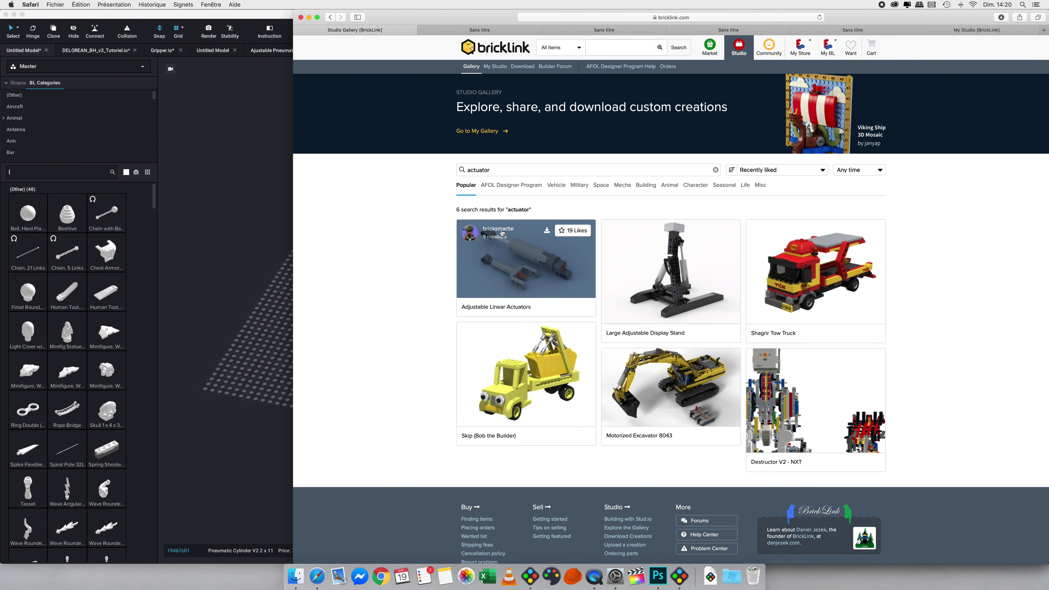
Open the Adjustable Linear Actuators design page and view the other creations of its designer.
{"action": "left_click", "coordinate": [527, 272]}
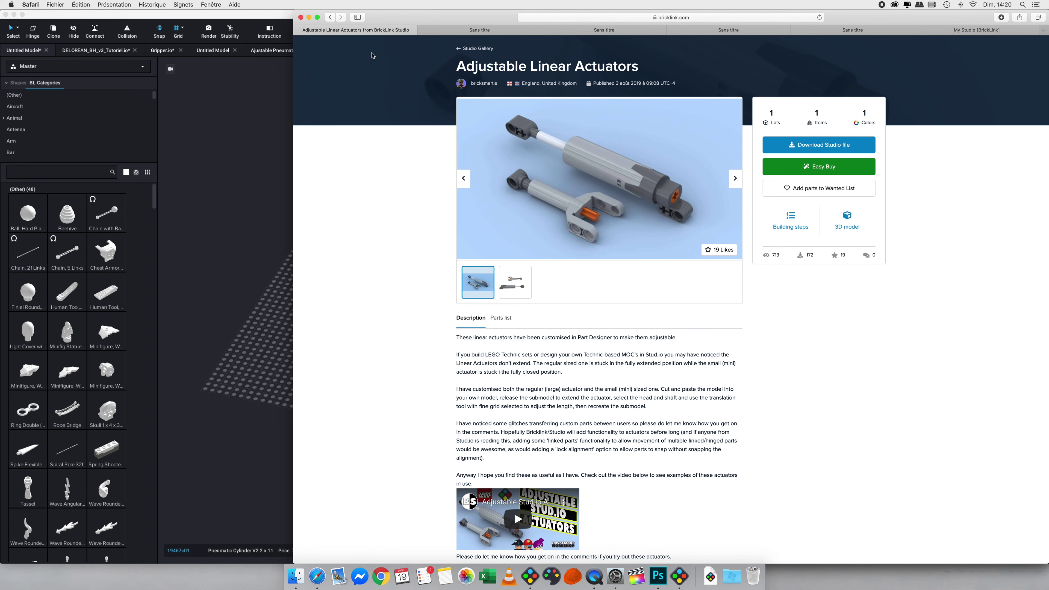
{"action": "left_click", "coordinate": [475, 49]}
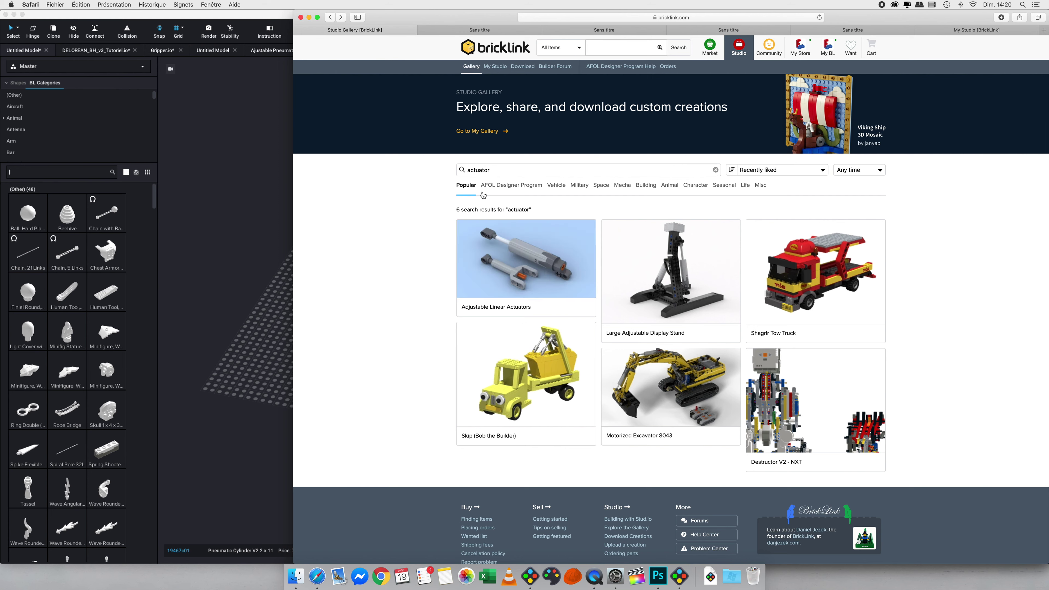
{"action": "left_click", "coordinate": [502, 248]}
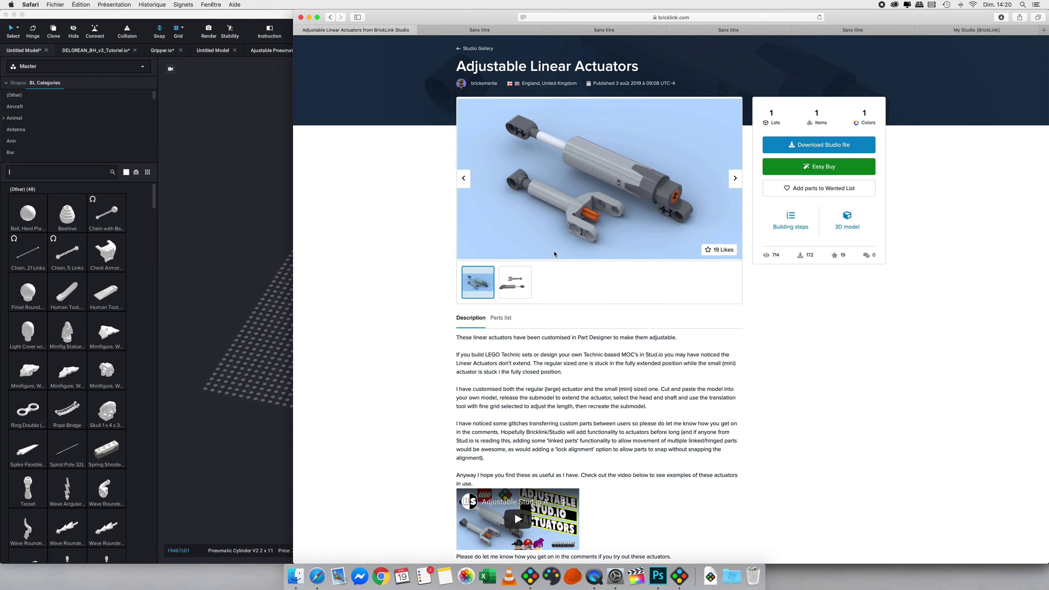
{"action": "left_click", "coordinate": [485, 83]}
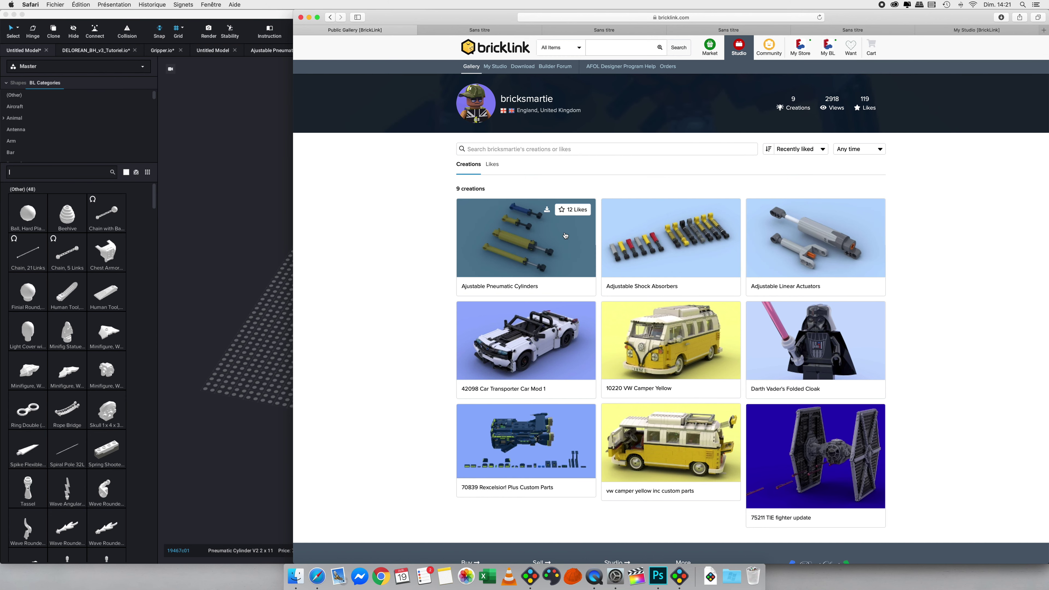
Return to Studio and show all hidden items in the Untitled Model.
{"action": "left_click", "coordinate": [206, 248]}
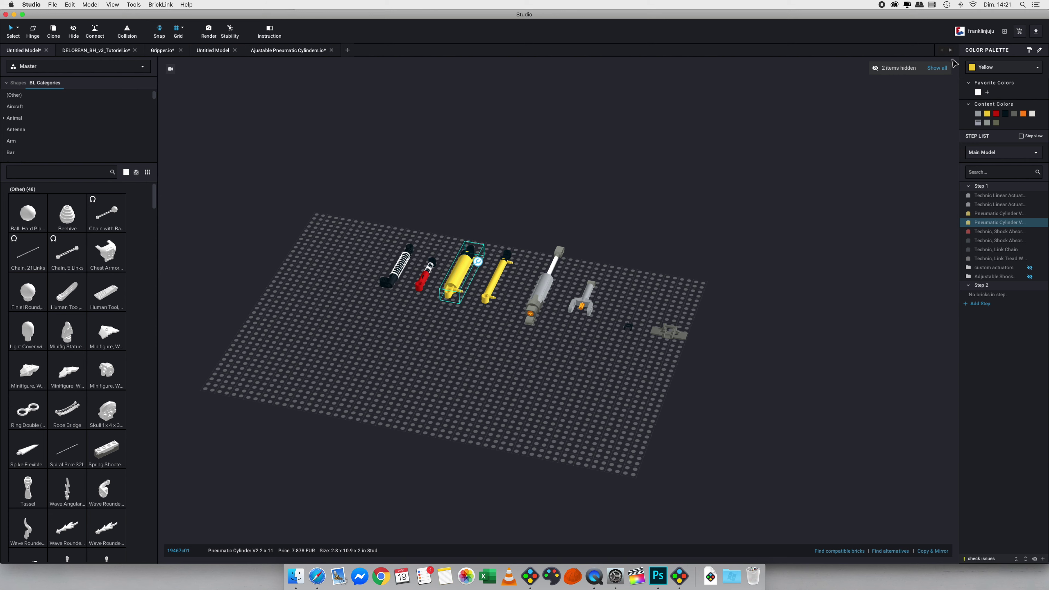
{"action": "left_click", "coordinate": [937, 68]}
{"action": "left_click_drag", "start_coordinate": [390, 197], "coordinate": [596, 327]}
{"action": "left_click", "coordinate": [387, 346]}
{"action": "right_click_drag", "start_coordinate": [351, 332], "coordinate": [380, 347]}
Release the custom actuators submodel so the large and small actuators can be selected separately.
{"action": "left_click_drag", "start_coordinate": [516, 440], "coordinate": [535, 425]}
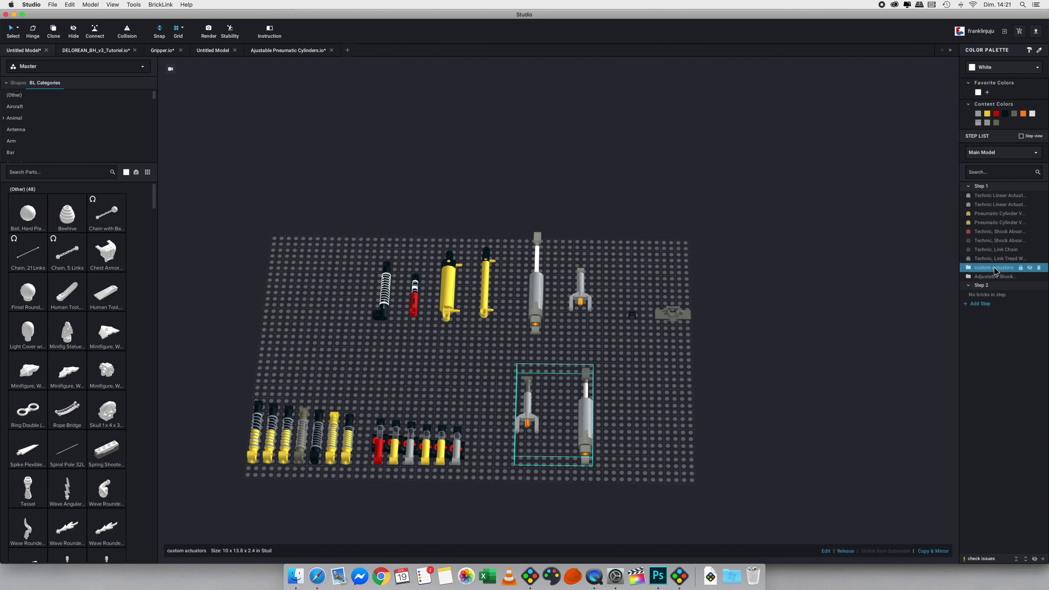
{"action": "left_click", "coordinate": [846, 551]}
{"action": "left_click", "coordinate": [687, 416]}
{"action": "left_click", "coordinate": [579, 414]}
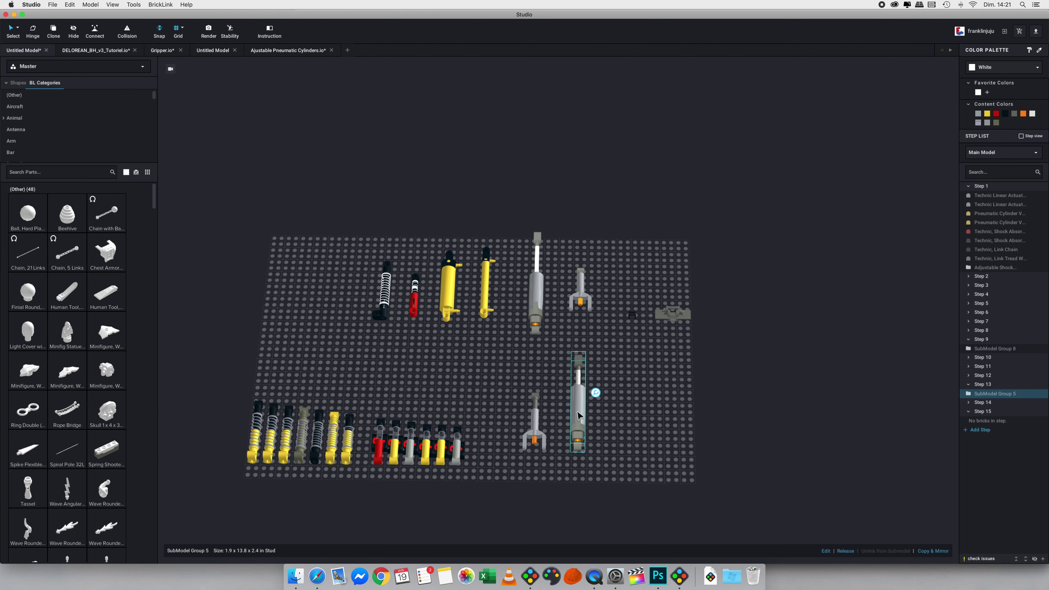
{"action": "left_click", "coordinate": [530, 424]}
Release the large custom actuator's submodel into its body and its shaft.
{"action": "right_click_drag", "start_coordinate": [609, 429], "coordinate": [588, 428]}
{"action": "right_click", "coordinate": [473, 372]}
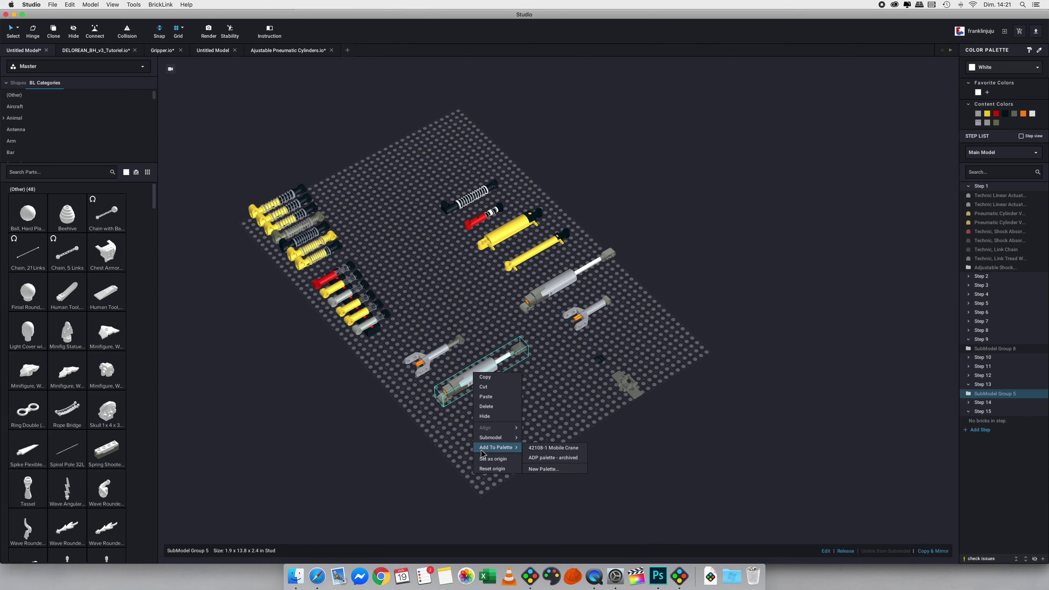
{"action": "left_click", "coordinate": [484, 456]}
{"action": "scroll", "coordinate": [521, 320], "scroll_direction": "up", "scroll_amount": 5}
{"action": "scroll", "coordinate": [521, 320], "scroll_direction": "up", "scroll_amount": 5}
{"action": "right_click_drag", "start_coordinate": [521, 320], "coordinate": [515, 309]}
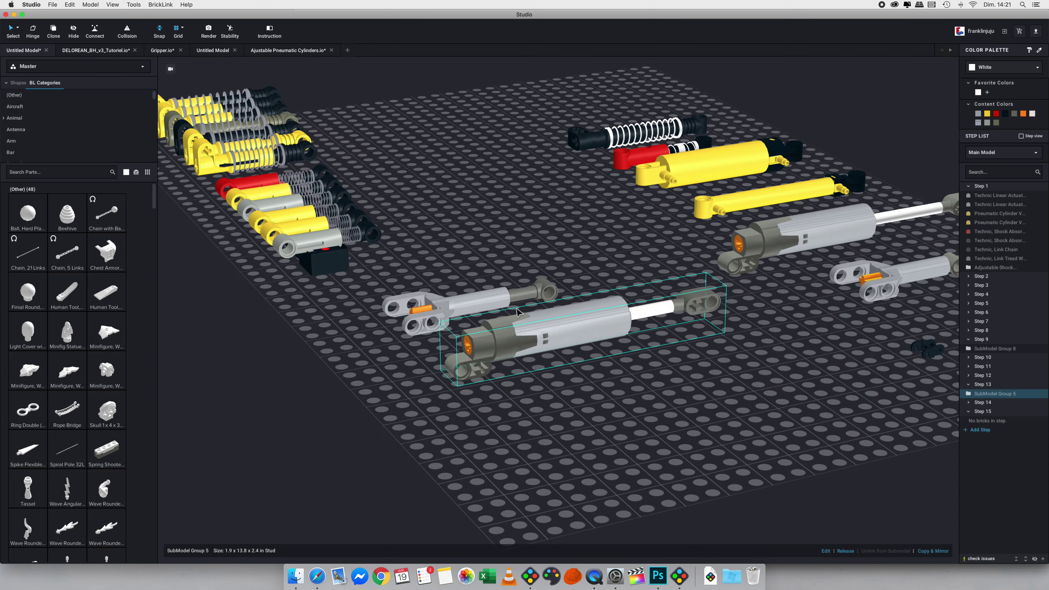
{"action": "left_click", "coordinate": [845, 551]}
Slide the large actuator's shaft and head outward along its axis to extend the actuator.
{"action": "left_click", "coordinate": [669, 309]}
{"action": "left_click", "coordinate": [680, 307]}
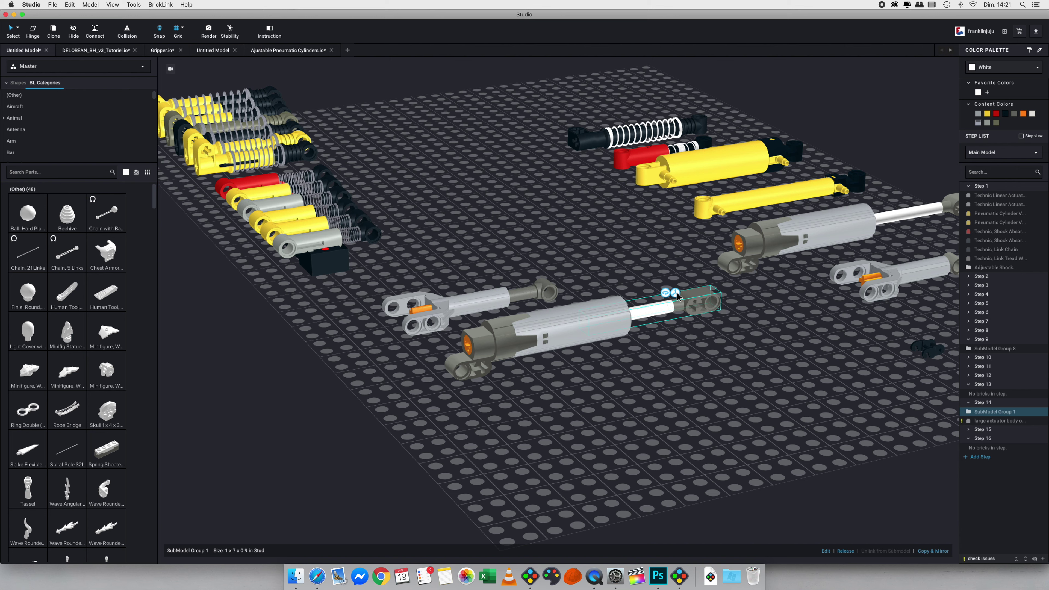
{"action": "left_click", "coordinate": [676, 293]}
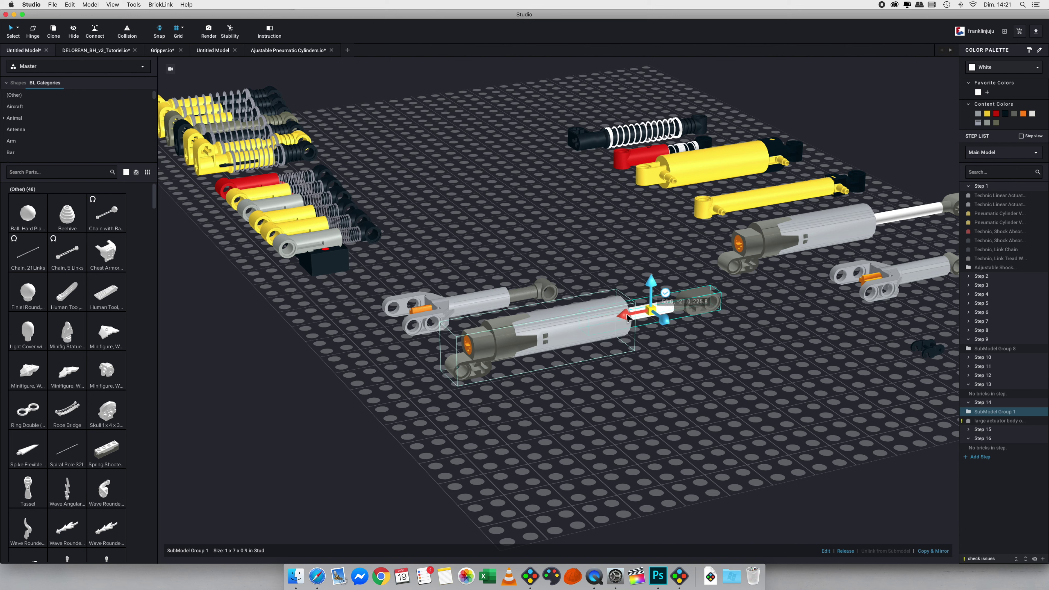
{"action": "mouse_move", "coordinate": [628, 316]}
{"action": "left_mouse_down"}
{"action": "mouse_move", "coordinate": [647, 313]}
{"action": "mouse_move", "coordinate": [617, 316]}
{"action": "mouse_move", "coordinate": [647, 313]}
{"action": "left_mouse_up"}
Rotate the large actuator's body and shaft together about the actuator's long axis.
{"action": "left_click", "coordinate": [587, 332]}
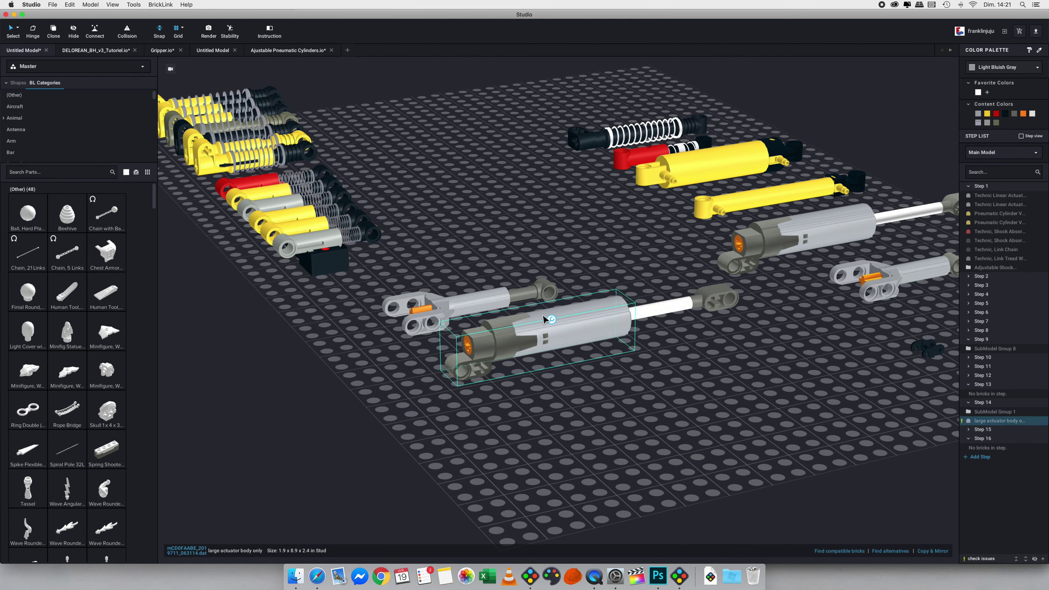
{"action": "left_click", "coordinate": [552, 320]}
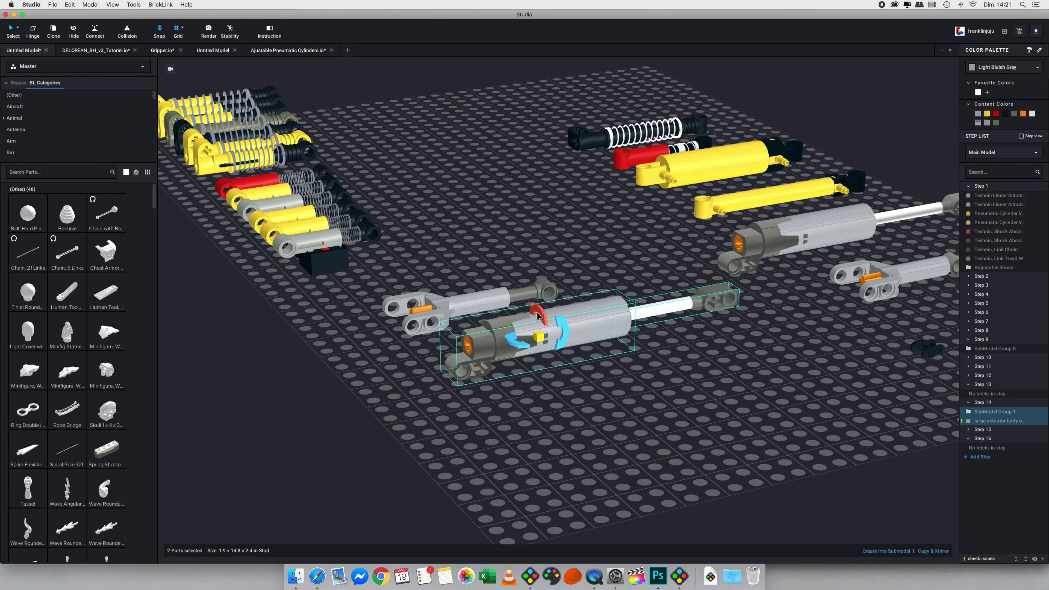
{"action": "left_click_drag", "start_coordinate": [549, 350], "coordinate": [548, 413]}
{"action": "left_click", "coordinate": [549, 413]}
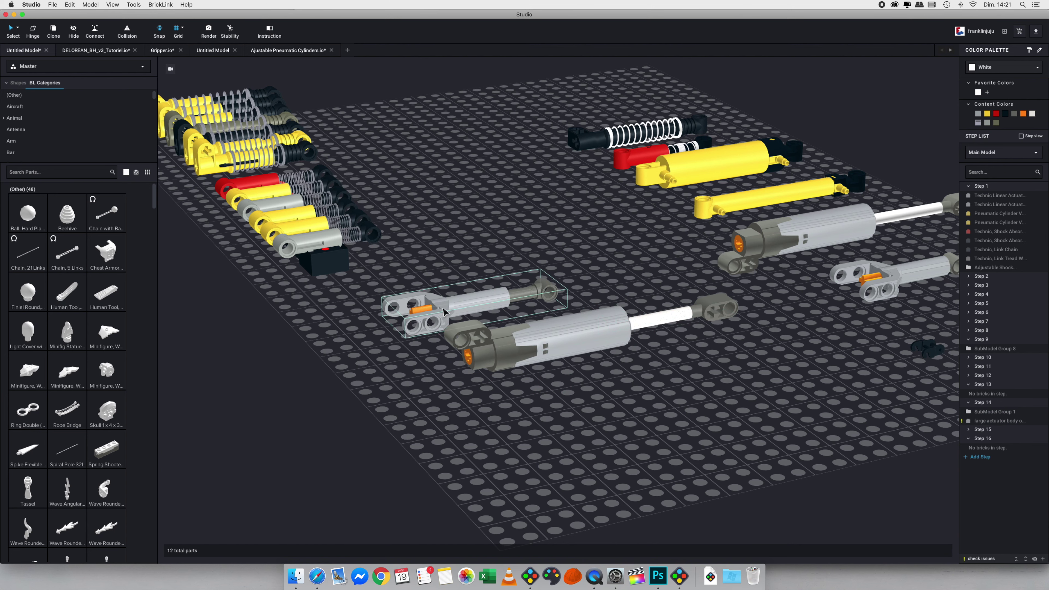
Release the small custom actuator's submodel and select its shaft on its own.
{"action": "left_click", "coordinate": [443, 312]}
{"action": "left_click", "coordinate": [845, 551]}
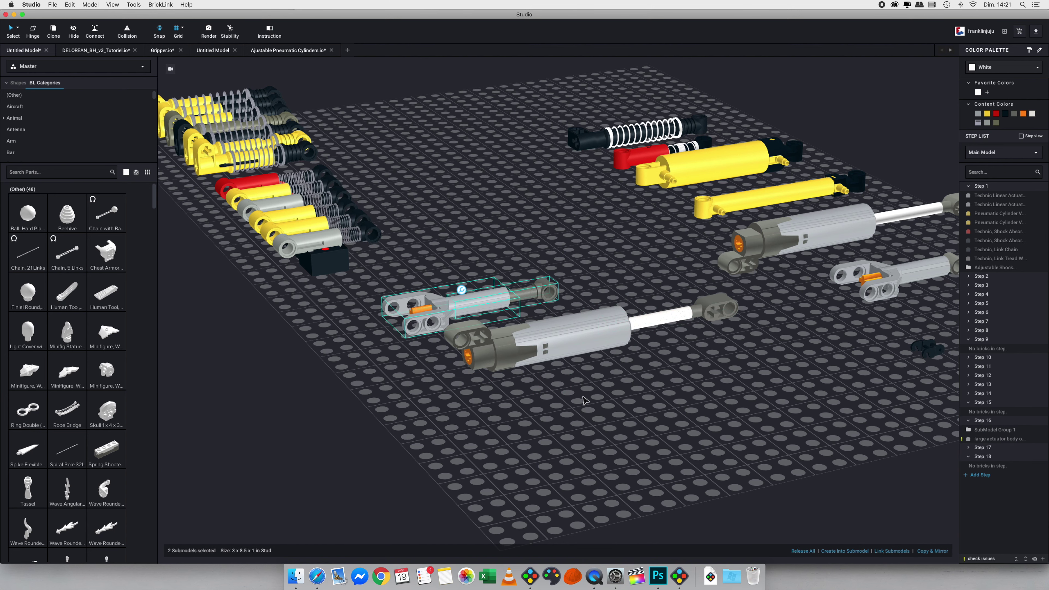
{"action": "left_click", "coordinate": [531, 292]}
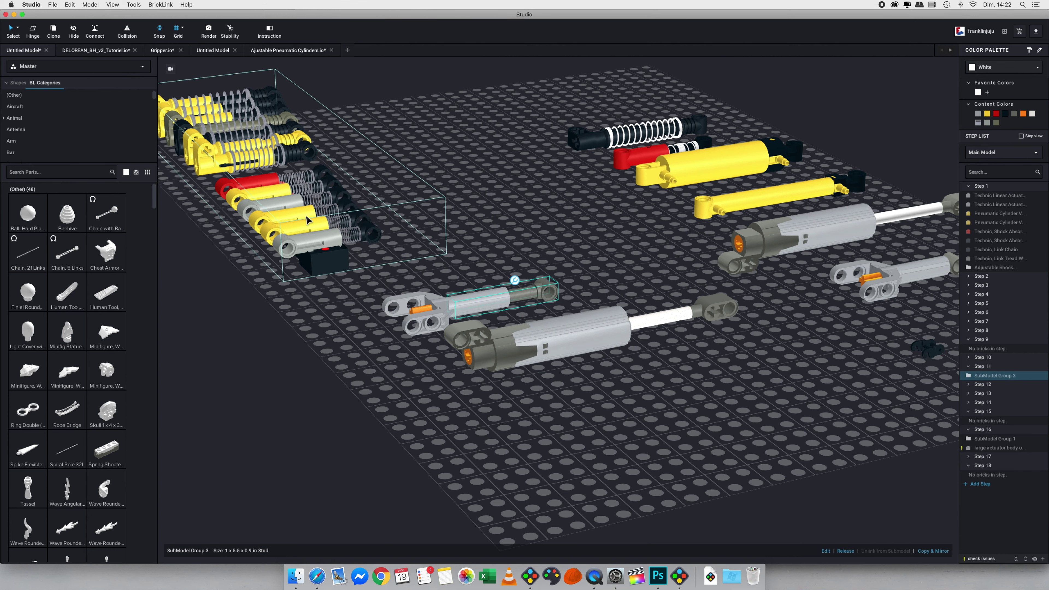
Move the Adjustable Shock Absorbers submodel across the baseplate toward the standard cylinders and shock absorbers.
{"action": "left_click_drag", "start_coordinate": [305, 215], "coordinate": [399, 212]}
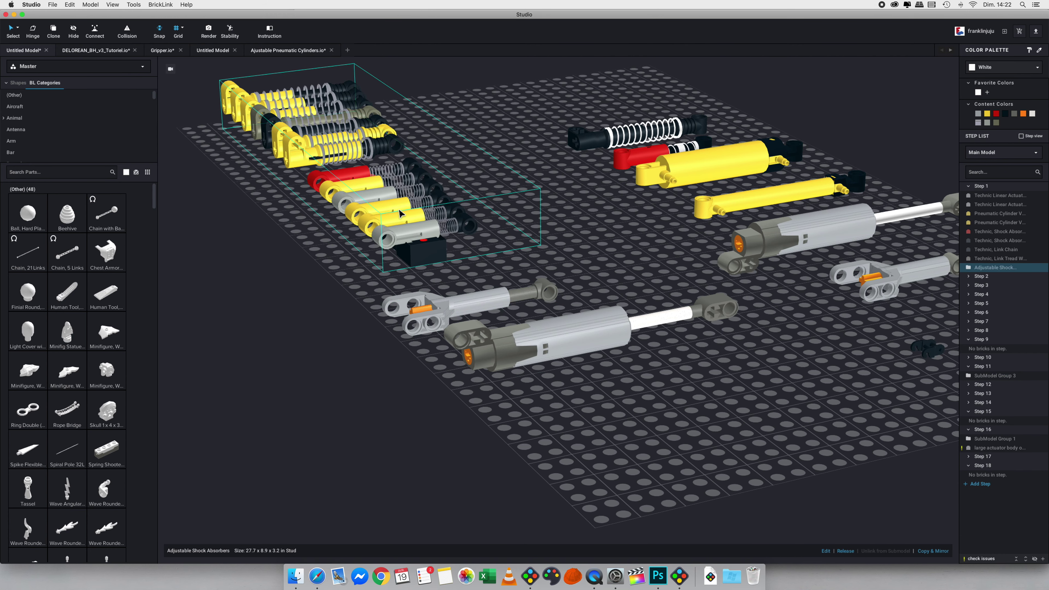
Release the Adjustable Shock Absorbers submodel and move its rearmost yellow shock absorber to the free area in front of the large actuator.
{"action": "right_click", "coordinate": [373, 200]}
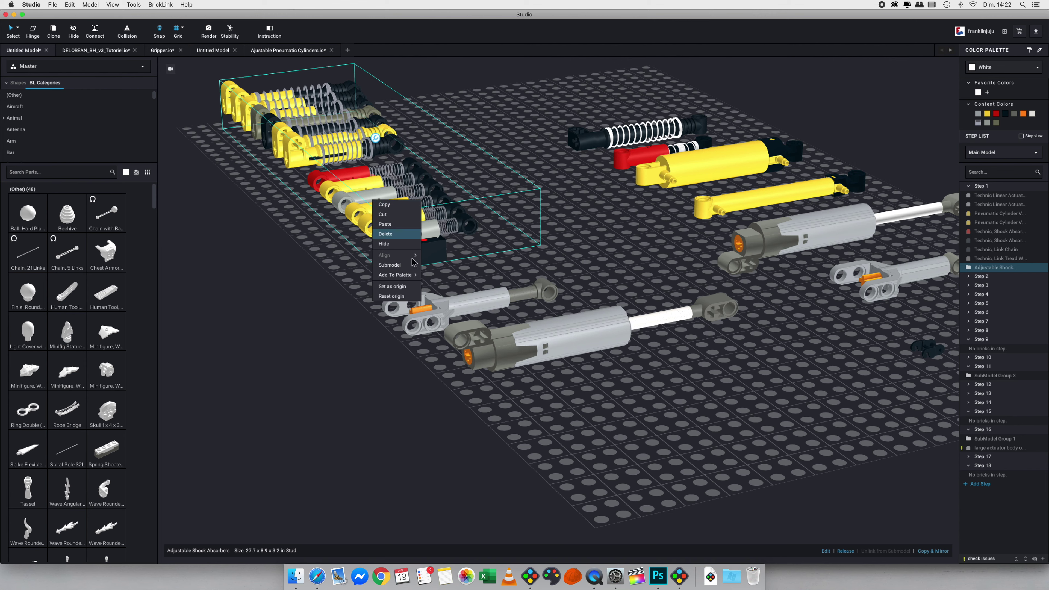
{"action": "mouse_move", "coordinate": [394, 265]}
{"action": "left_click", "coordinate": [847, 552]}
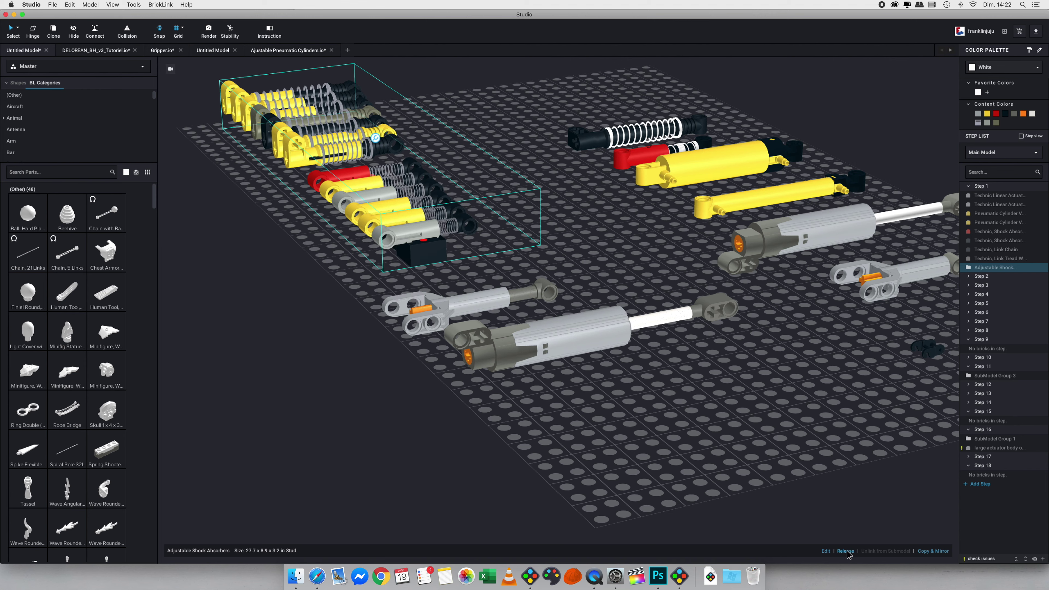
{"action": "left_click", "coordinate": [845, 551]}
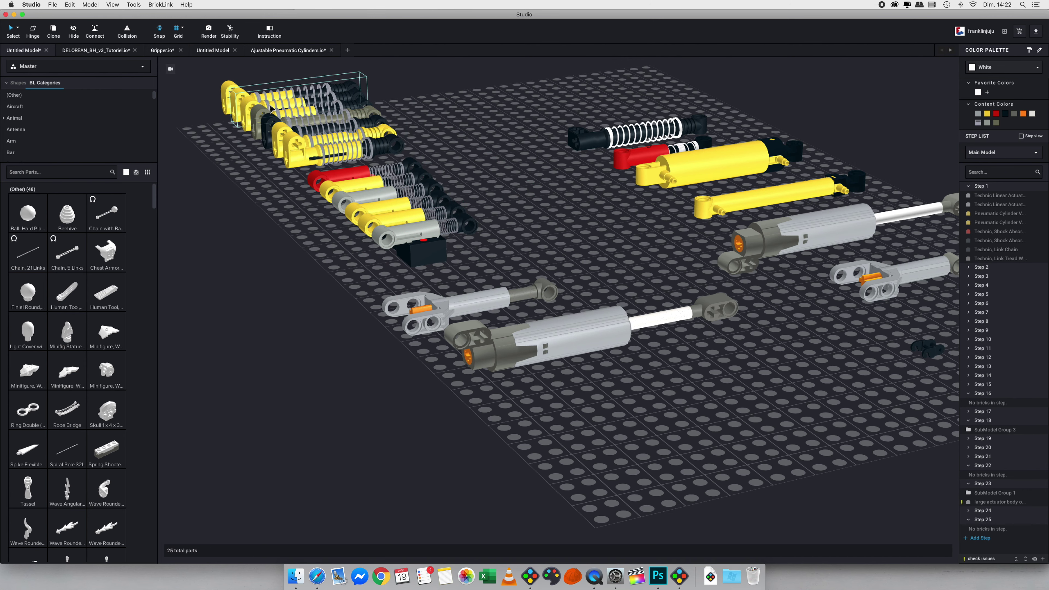
{"action": "left_click_drag", "start_coordinate": [264, 102], "coordinate": [597, 438]}
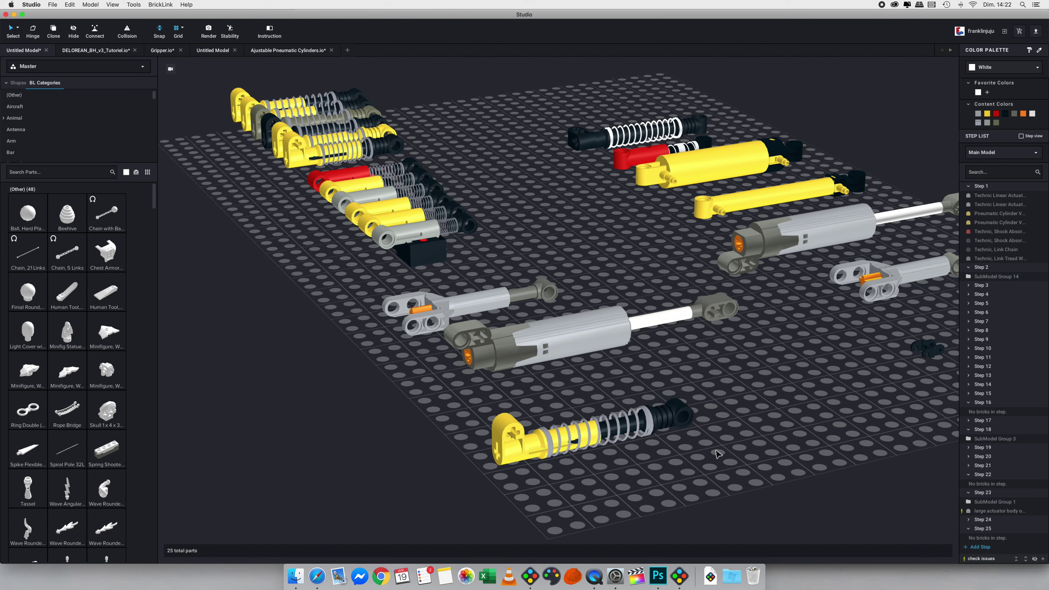
Slide the separated yellow shock absorber's black piston rod outward along its axis.
{"action": "left_click", "coordinate": [664, 414]}
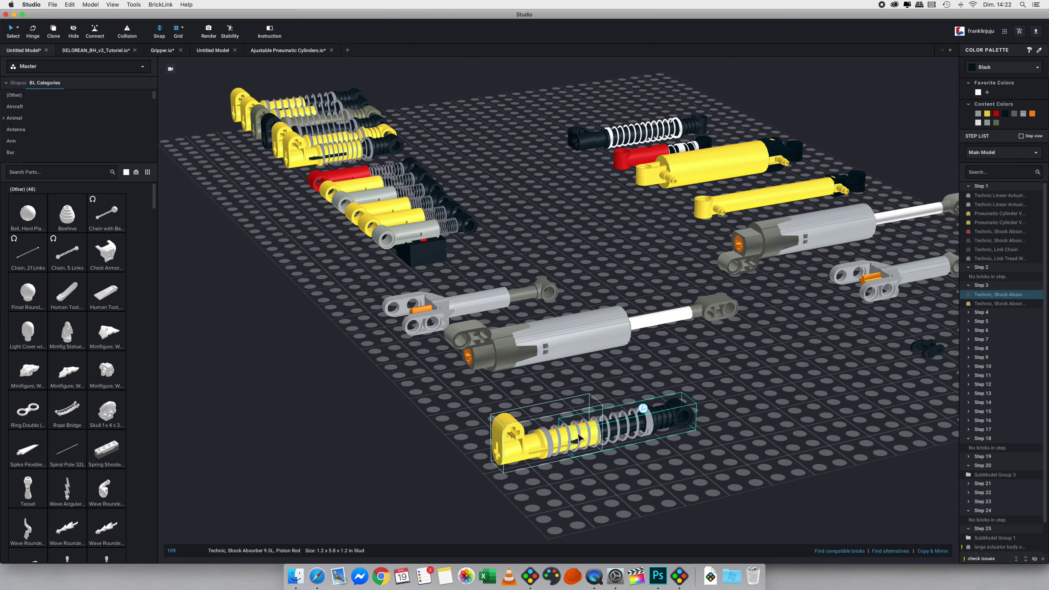
{"action": "left_click", "coordinate": [654, 410]}
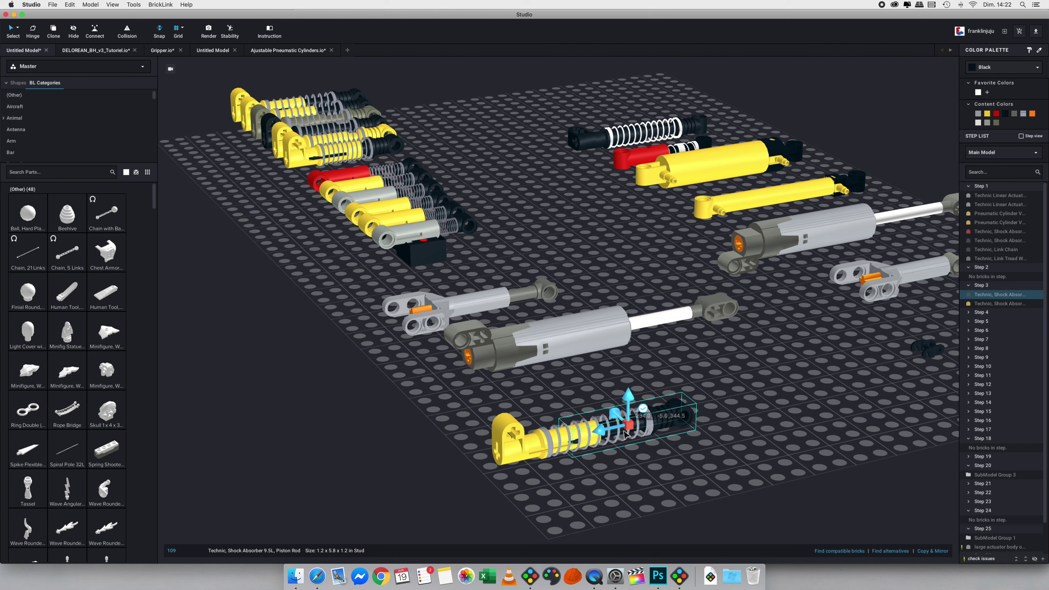
{"action": "mouse_move", "coordinate": [604, 436]}
{"action": "left_mouse_down"}
{"action": "mouse_move", "coordinate": [647, 426]}
{"action": "mouse_move", "coordinate": [618, 432]}
{"action": "left_mouse_up"}
Change the grid snapping, shift the shock absorber's spring slightly outward and nudge its piston rod back toward the yellow body.
{"action": "left_click", "coordinate": [620, 433]}
{"action": "left_click", "coordinate": [182, 28]}
{"action": "left_click", "coordinate": [190, 54]}
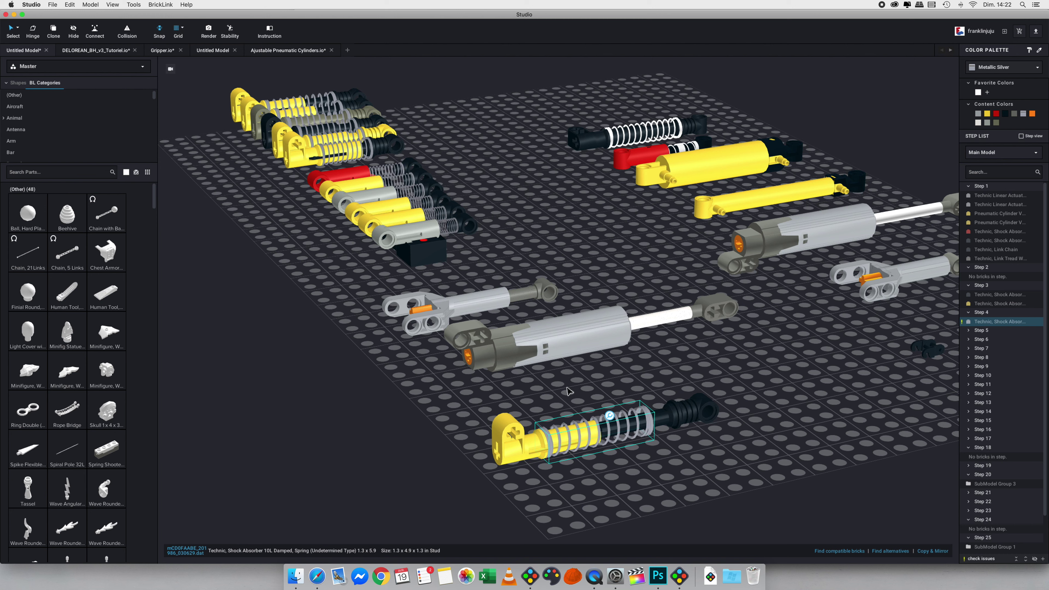
{"action": "left_click", "coordinate": [621, 416]}
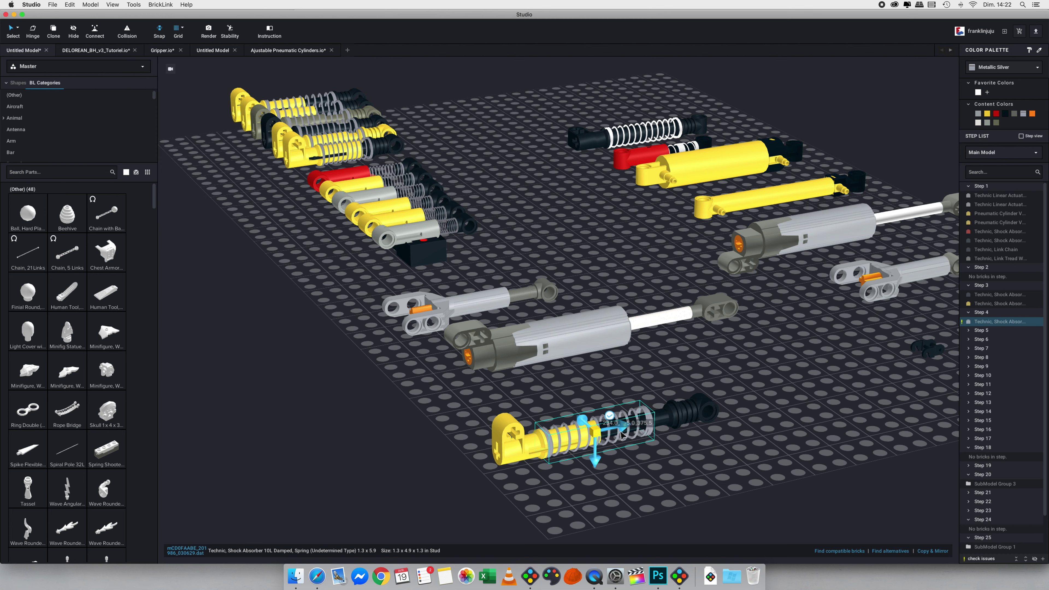
{"action": "mouse_move", "coordinate": [622, 432]}
{"action": "left_mouse_down"}
{"action": "mouse_move", "coordinate": [614, 432]}
{"action": "mouse_move", "coordinate": [627, 433]}
{"action": "left_mouse_up"}
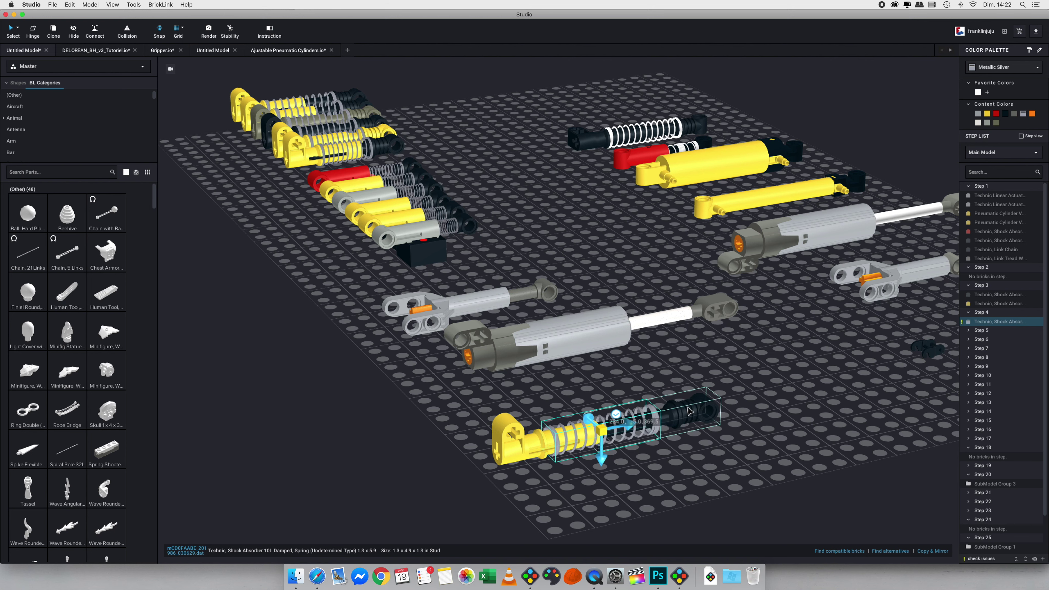
{"action": "left_click", "coordinate": [657, 428]}
{"action": "left_click", "coordinate": [669, 403]}
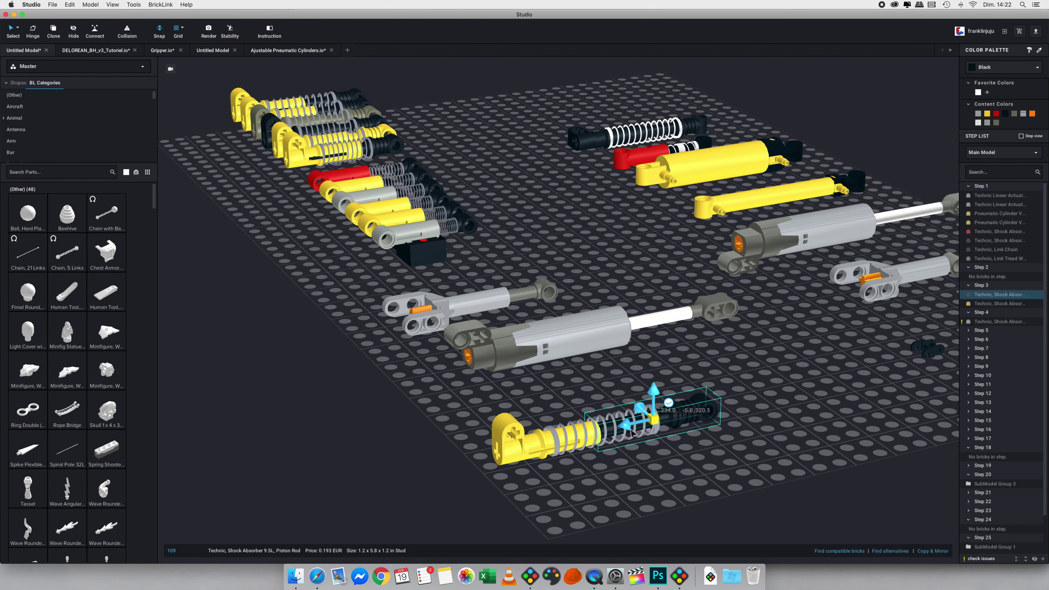
{"action": "mouse_move", "coordinate": [632, 432]}
{"action": "left_mouse_down"}
{"action": "mouse_move", "coordinate": [661, 426]}
{"action": "mouse_move", "coordinate": [600, 441]}
{"action": "mouse_move", "coordinate": [644, 430]}
{"action": "mouse_move", "coordinate": [628, 433]}
{"action": "left_mouse_up"}
Look over the whole layout, switch to Safari to view the designer's gallery of creations, and return to Studio.
{"action": "left_click", "coordinate": [475, 389]}
{"action": "right_click_drag", "start_coordinate": [476, 389], "coordinate": [490, 394]}
{"action": "scroll", "coordinate": [489, 394], "scroll_direction": "down", "scroll_amount": 10}
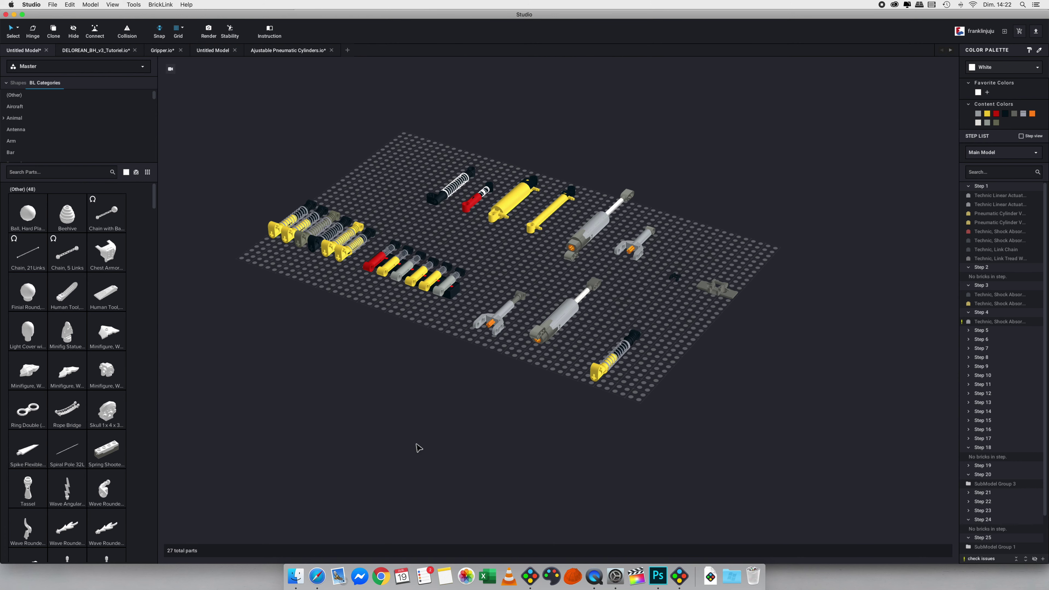
{"action": "left_click", "coordinate": [318, 575]}
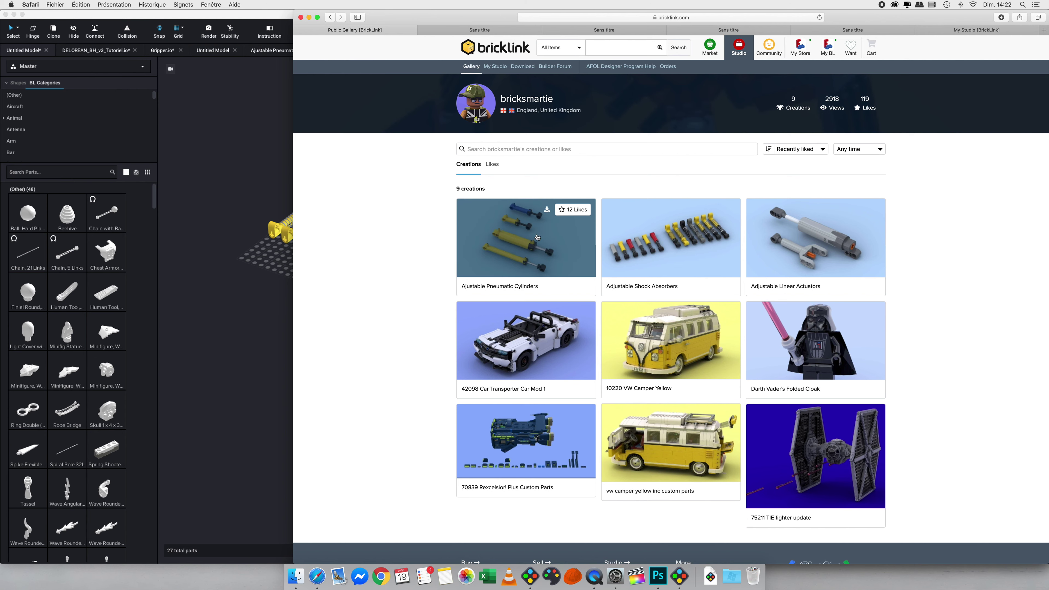
{"action": "left_click", "coordinate": [277, 369]}
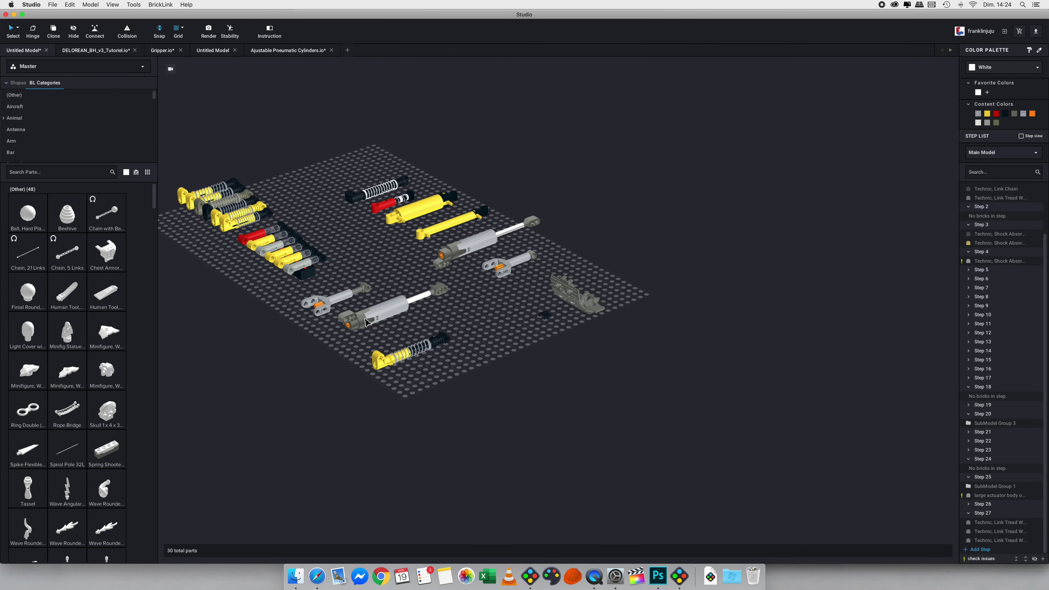
Delete every part from the model and place a white Chain, 21 Links on the empty baseplate.
{"action": "left_click_drag", "start_coordinate": [657, 375], "coordinate": [197, 124]}
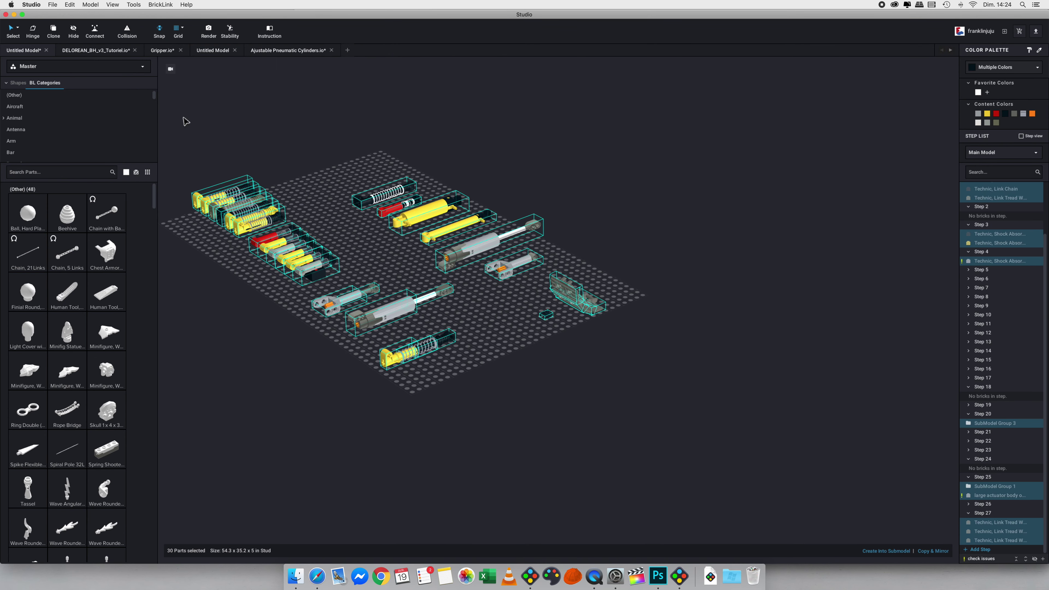
{"action": "key", "text": "Delete"}
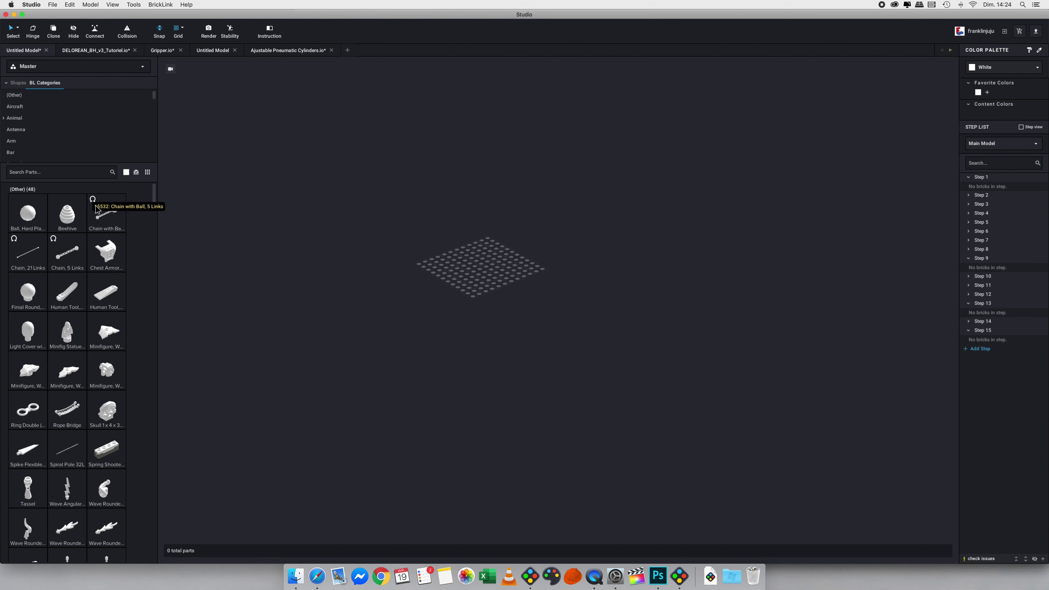
{"action": "left_click", "coordinate": [27, 252]}
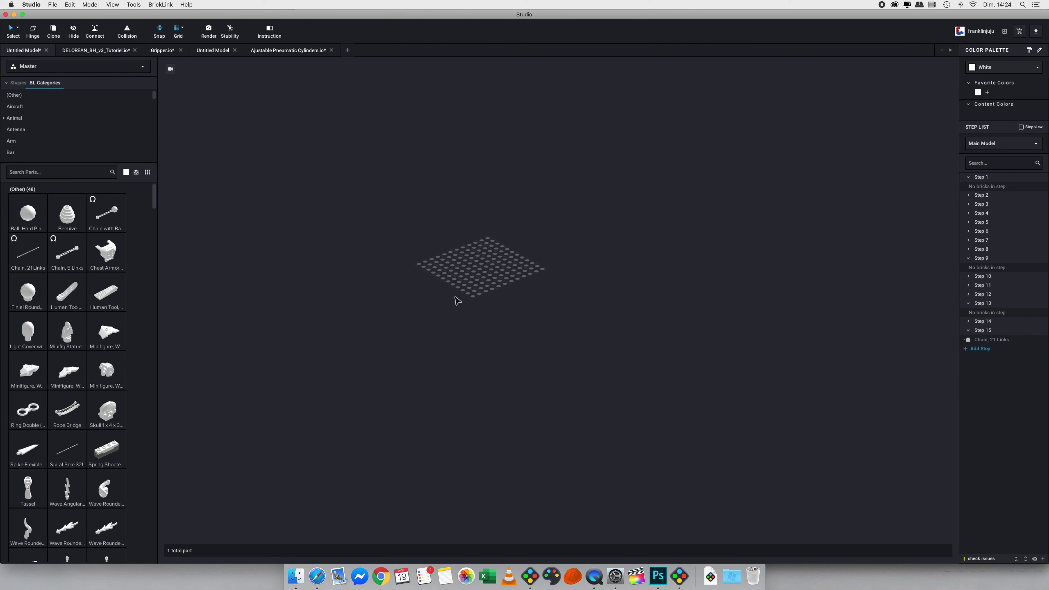
{"action": "left_click", "coordinate": [463, 271]}
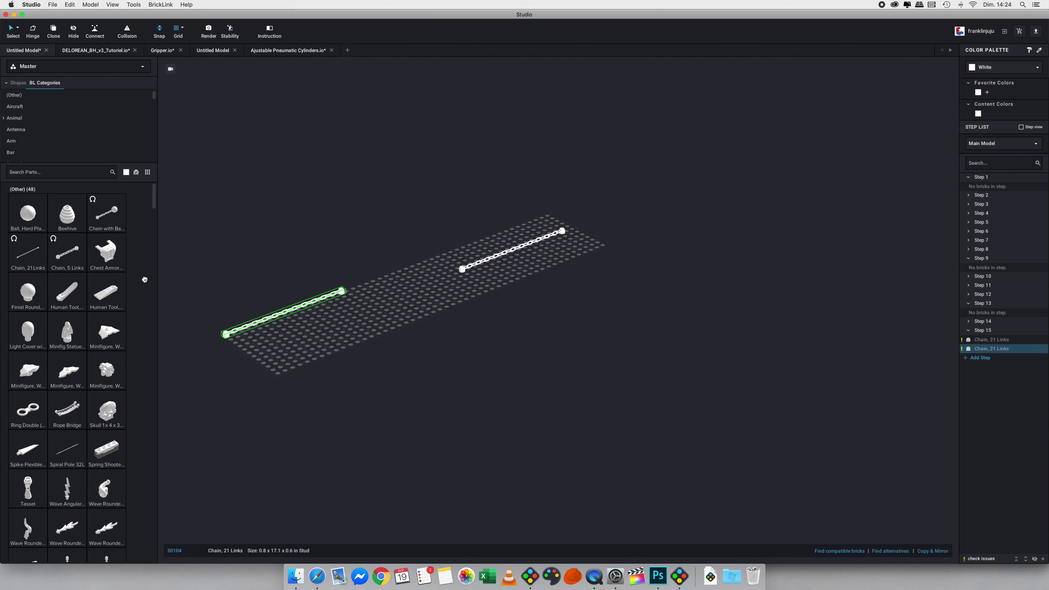
Search the parts for "hose" and place a Hose, Flexible 8.5L with Tabbed Ends parallel to the chain.
{"action": "left_click", "coordinate": [39, 172]}
{"action": "type", "text": "hos"}
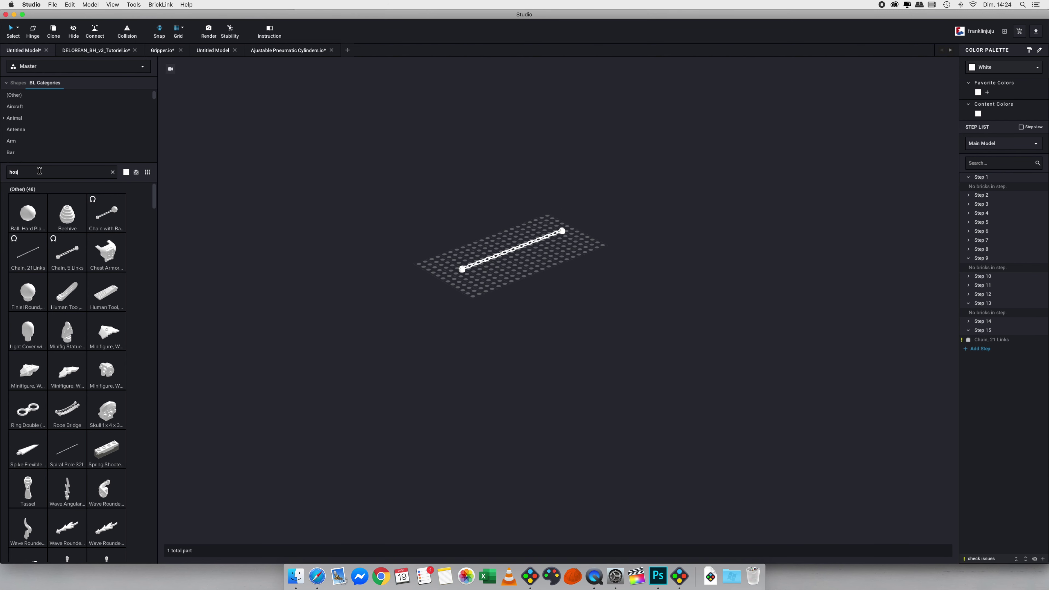
{"action": "type", "text": "e"}
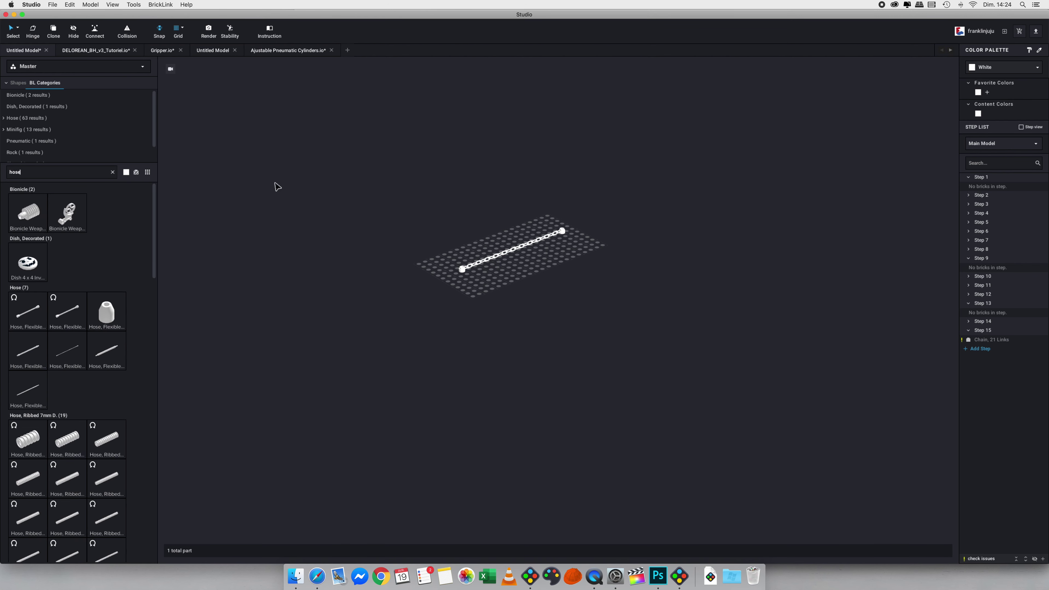
{"action": "left_click", "coordinate": [31, 316]}
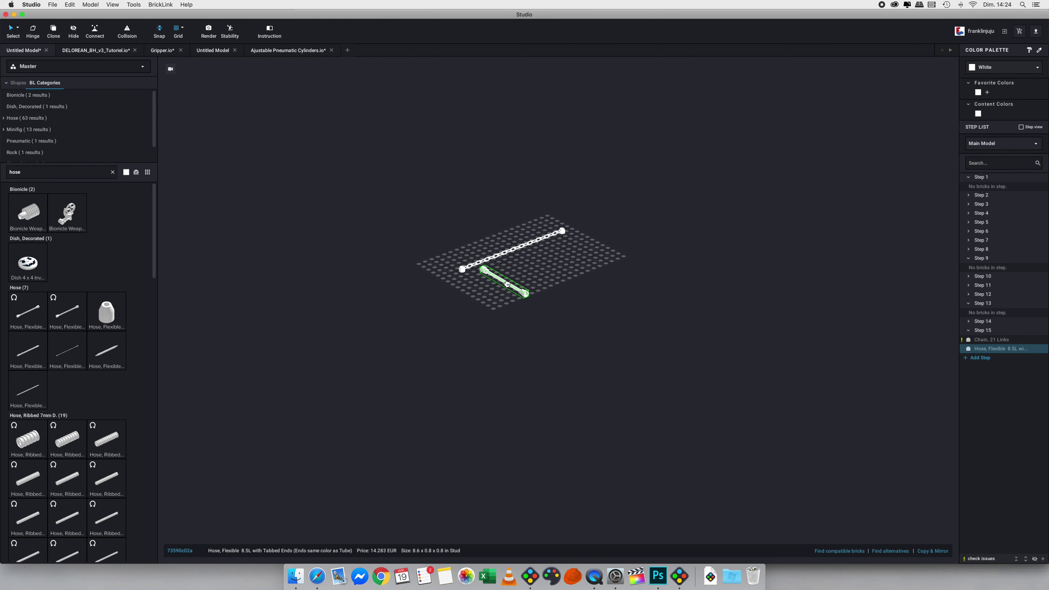
{"action": "left_click", "coordinate": [505, 271]}
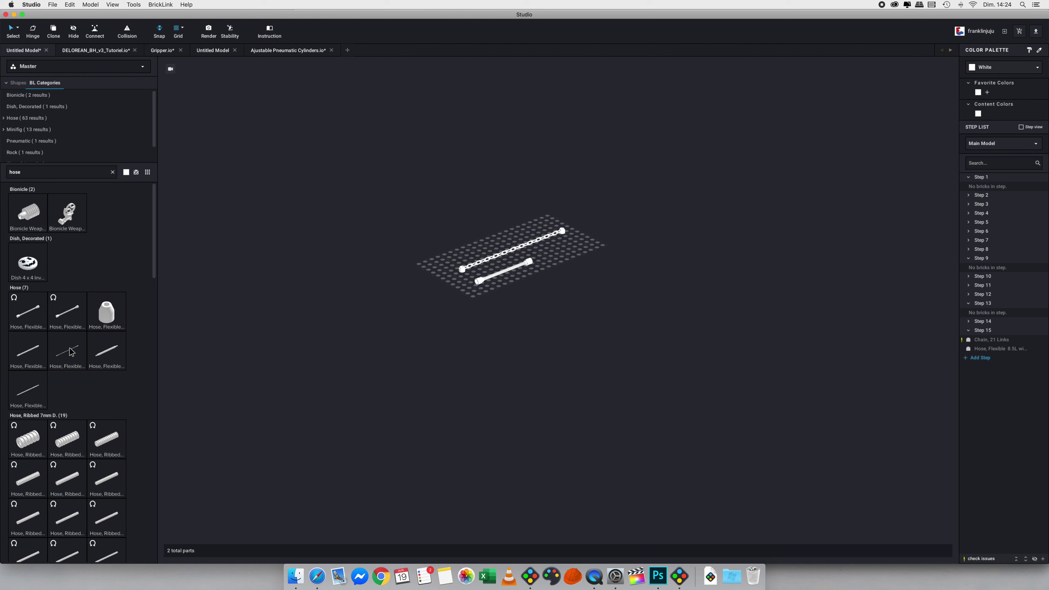
Place a Hose, Flexible Ribbed with 8mm Ends, 11.5L beside the tabbed-end hose, parallel to it.
{"action": "left_click", "coordinate": [102, 352]}
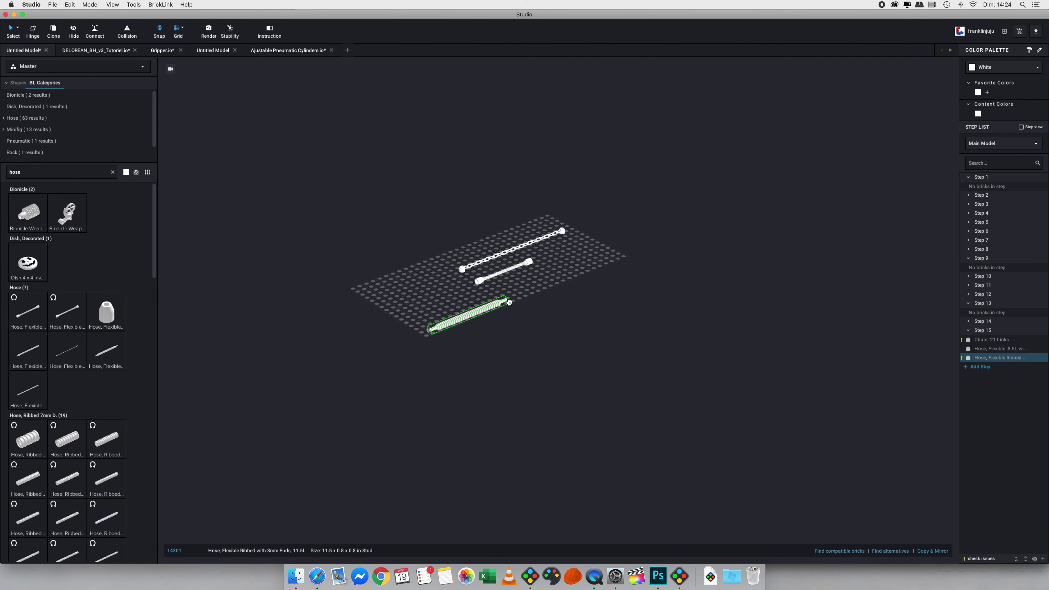
{"action": "left_click", "coordinate": [551, 282]}
{"action": "left_click", "coordinate": [550, 283]}
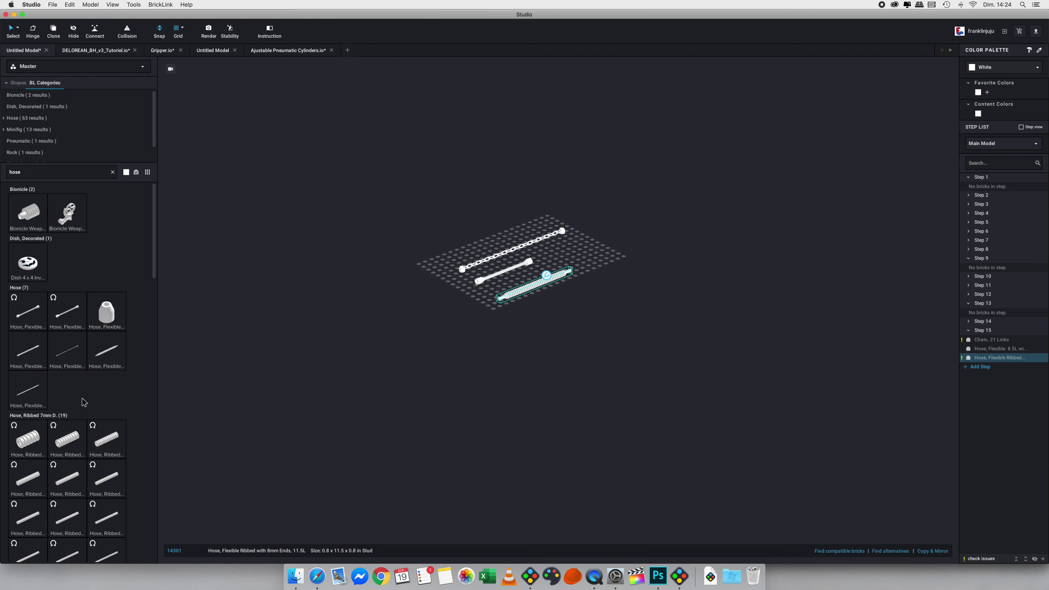
Place a Hose, Ribbed 7mm D. 14L parallel to the 11.5L ribbed hose.
{"action": "scroll", "coordinate": [84, 402], "scroll_direction": "down", "scroll_amount": 4}
{"action": "left_click", "coordinate": [28, 353]}
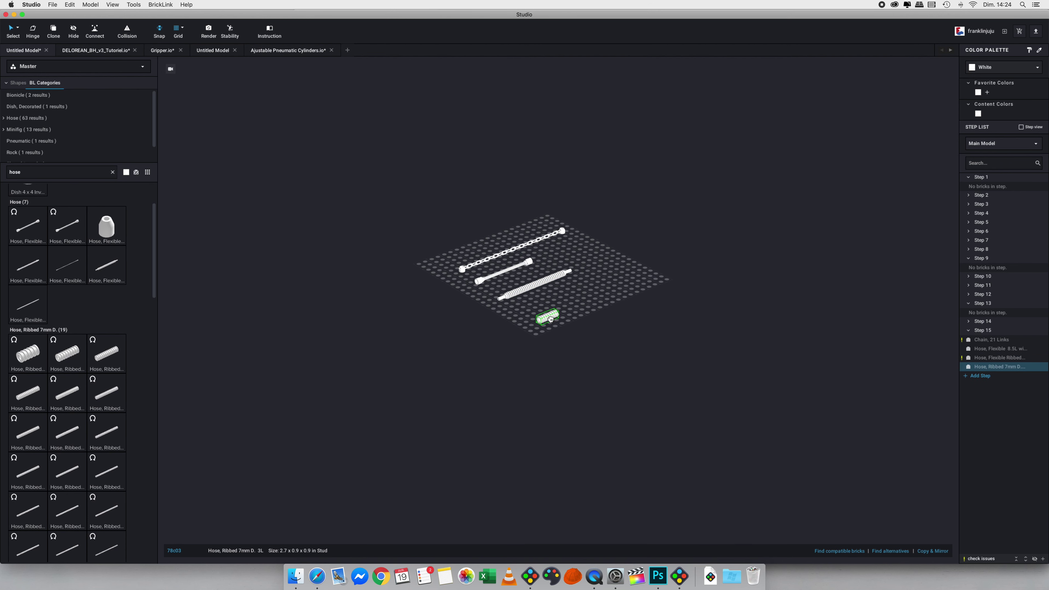
{"action": "left_click", "coordinate": [111, 464]}
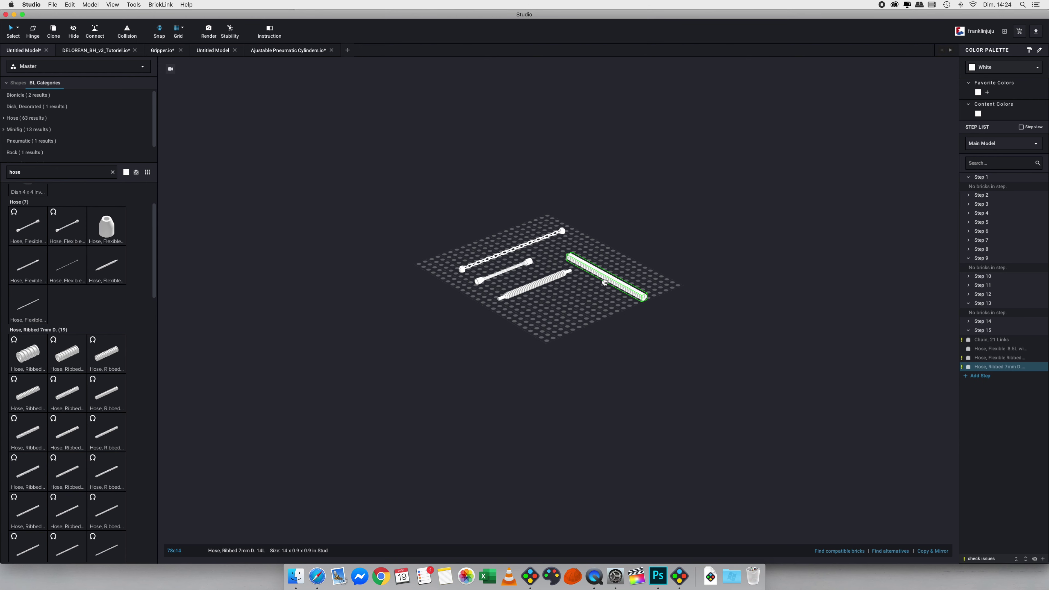
{"action": "left_click", "coordinate": [570, 296]}
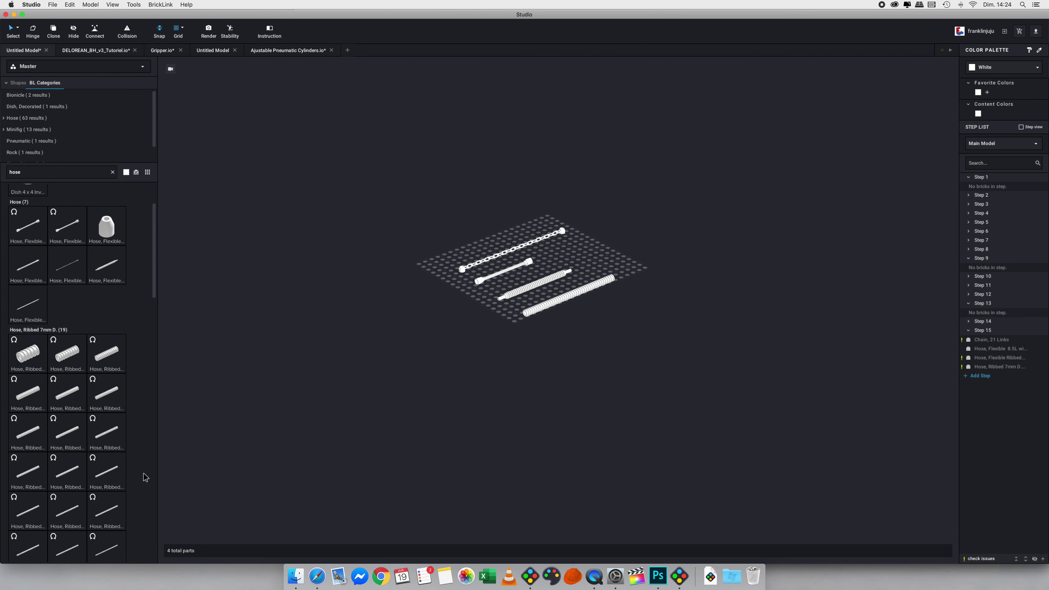
Place a Hose, Rigid 3mm D. 4L on the baseplate, rotated to lie flat and parallel to the 14L ribbed hose.
{"action": "scroll", "coordinate": [91, 471], "scroll_direction": "down", "scroll_amount": 5}
{"action": "scroll", "coordinate": [49, 262], "scroll_direction": "down", "scroll_amount": 2}
{"action": "left_click", "coordinate": [67, 367]}
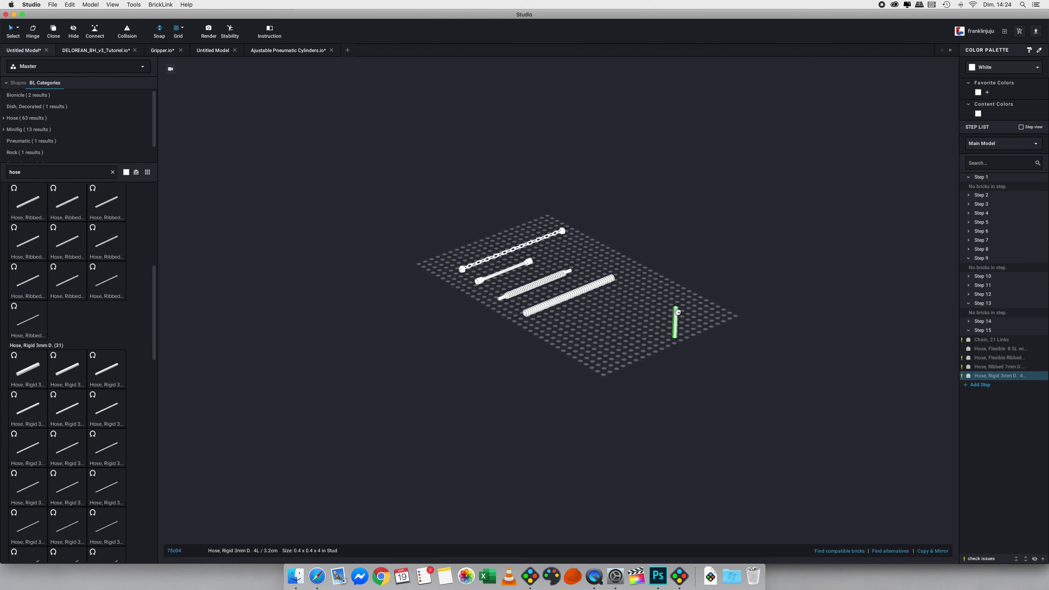
{"action": "key", "text": "Up"}
{"action": "key", "text": "Left"}
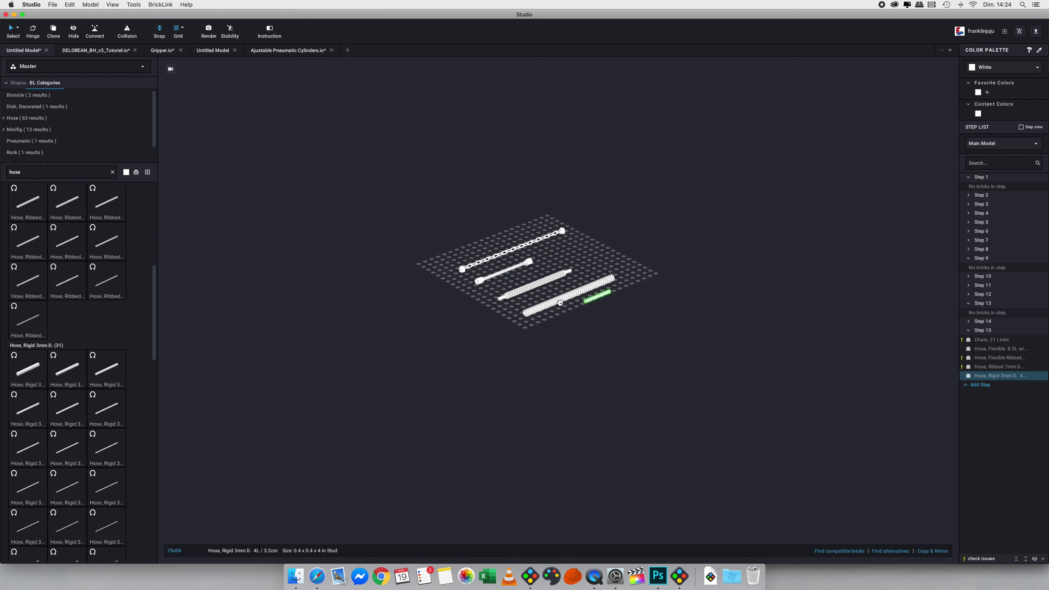
{"action": "left_click", "coordinate": [554, 336]}
Place a Hose, Soft Axle 11 beside the rigid hose, parallel to the other hoses.
{"action": "scroll", "coordinate": [76, 397], "scroll_direction": "down", "scroll_amount": 5}
{"action": "scroll", "coordinate": [75, 398], "scroll_direction": "down", "scroll_amount": 6}
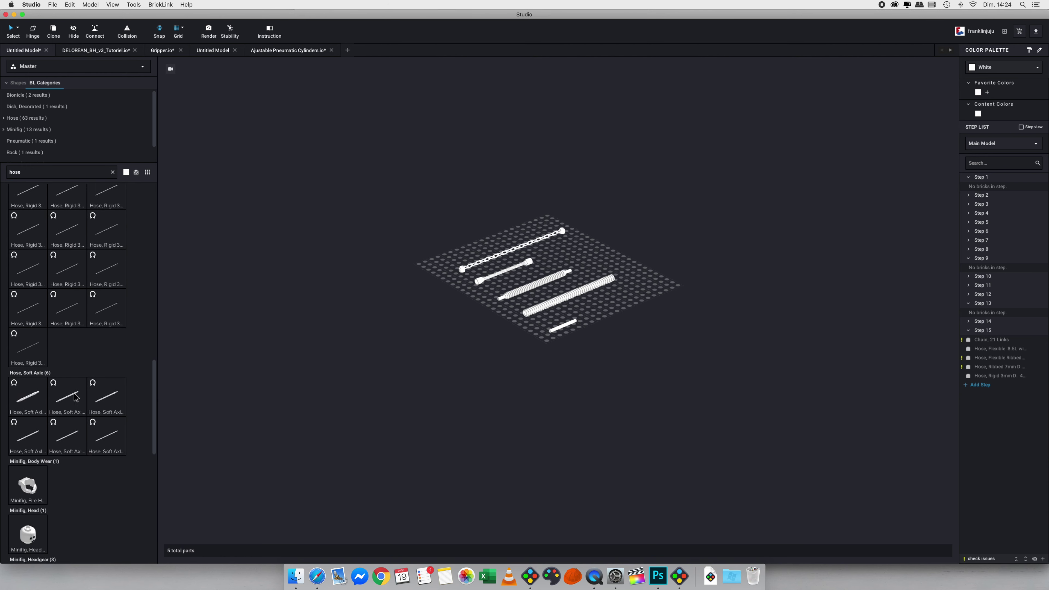
{"action": "left_click", "coordinate": [68, 347]}
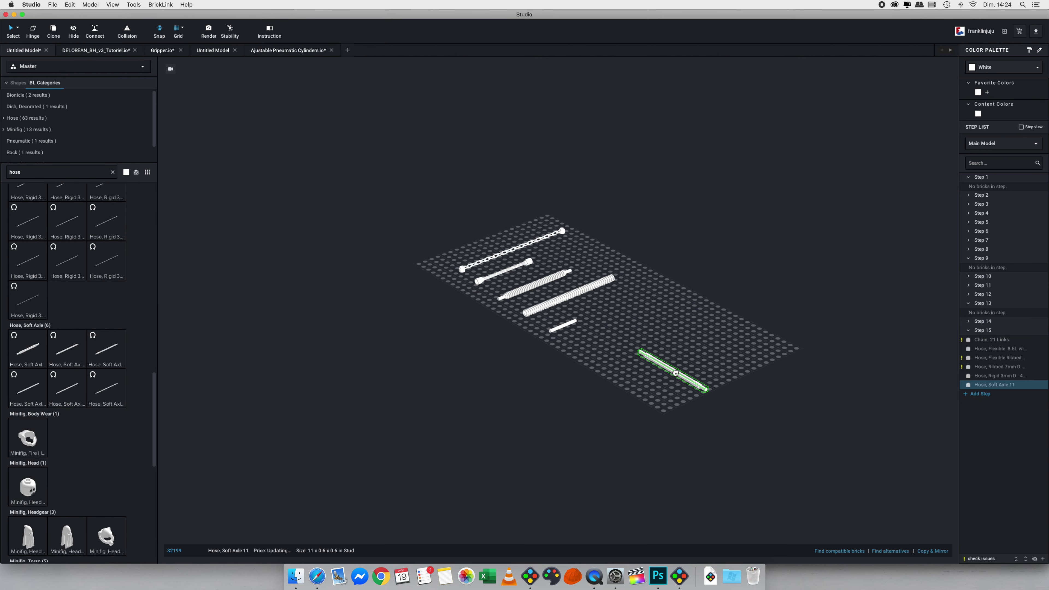
{"action": "left_click", "coordinate": [607, 332]}
Set the 21-link chain as the view origin.
{"action": "scroll", "coordinate": [97, 425], "scroll_direction": "down", "scroll_amount": 8}
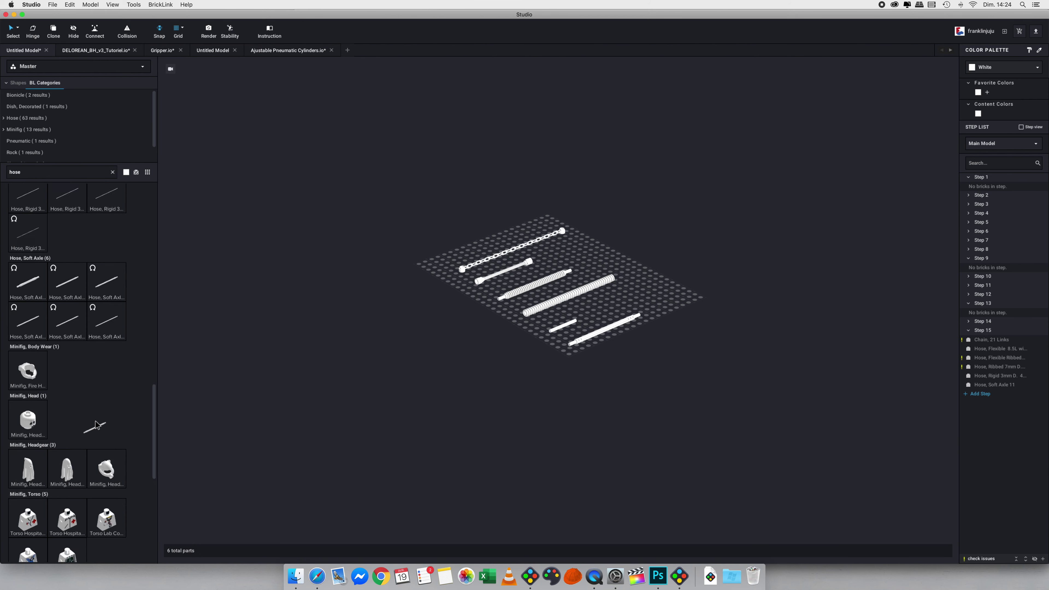
{"action": "scroll", "coordinate": [96, 425], "scroll_direction": "up", "scroll_amount": 15}
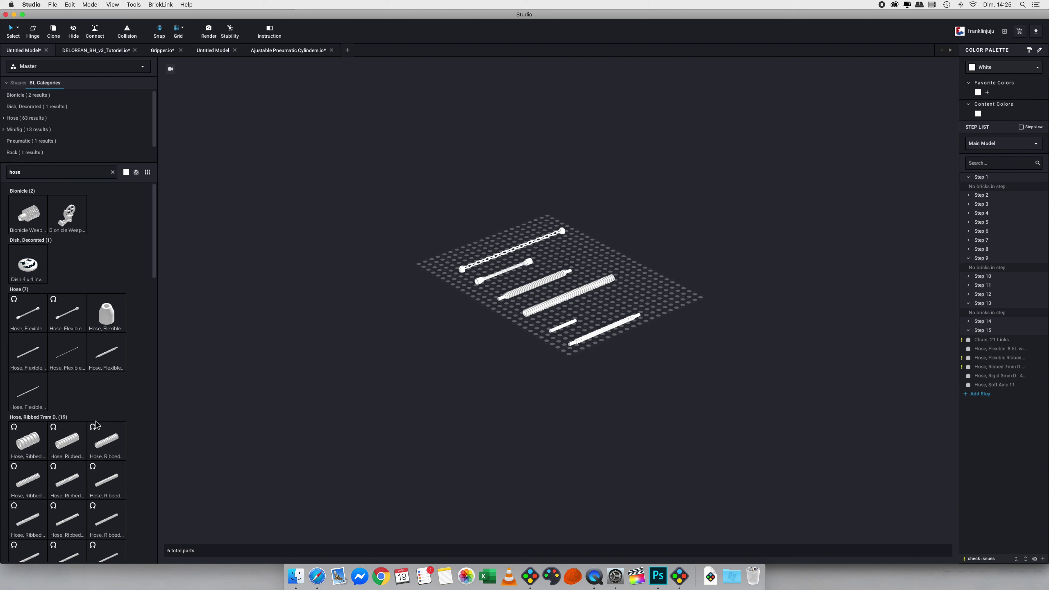
{"action": "left_click_drag", "start_coordinate": [422, 137], "coordinate": [393, 261]}
{"action": "right_click", "coordinate": [461, 269]}
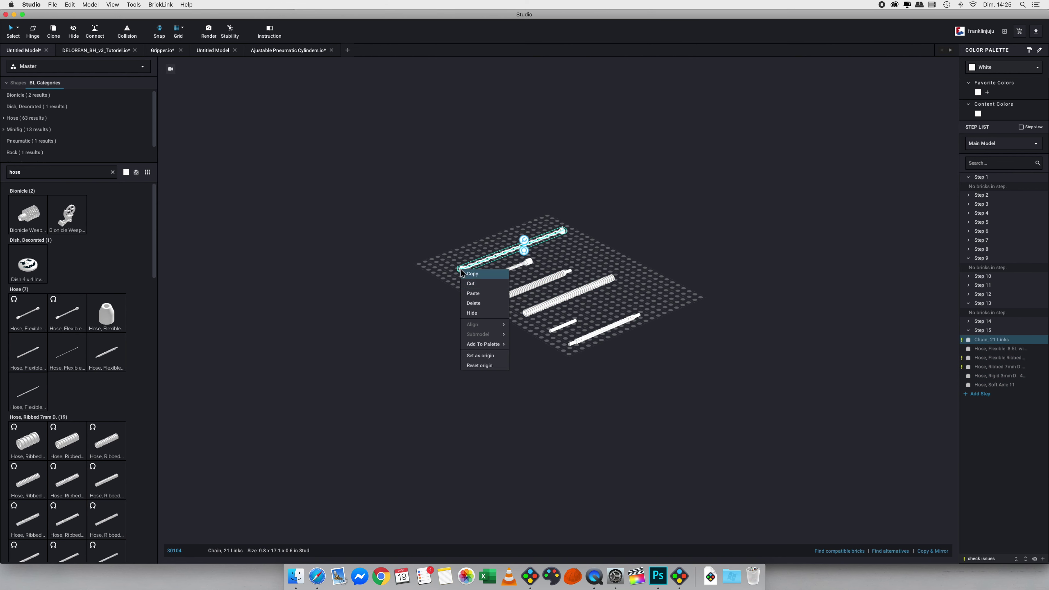
{"action": "left_click", "coordinate": [479, 356]}
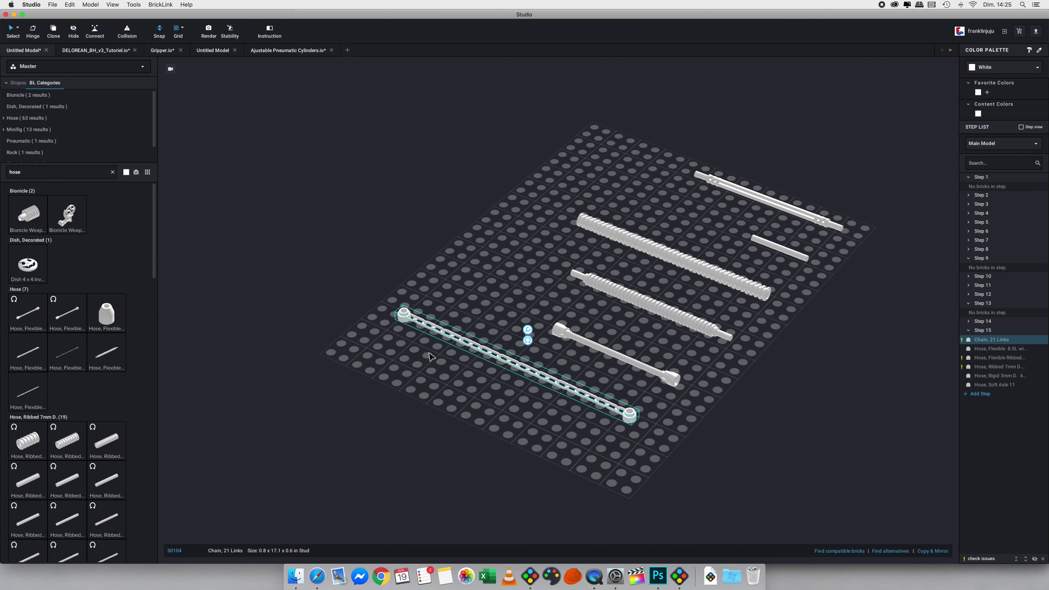
Activate bending for the 21-link chain and try pulling one of its middle links.
{"action": "mouse_move", "coordinate": [529, 334]}
{"action": "left_click", "coordinate": [528, 340]}
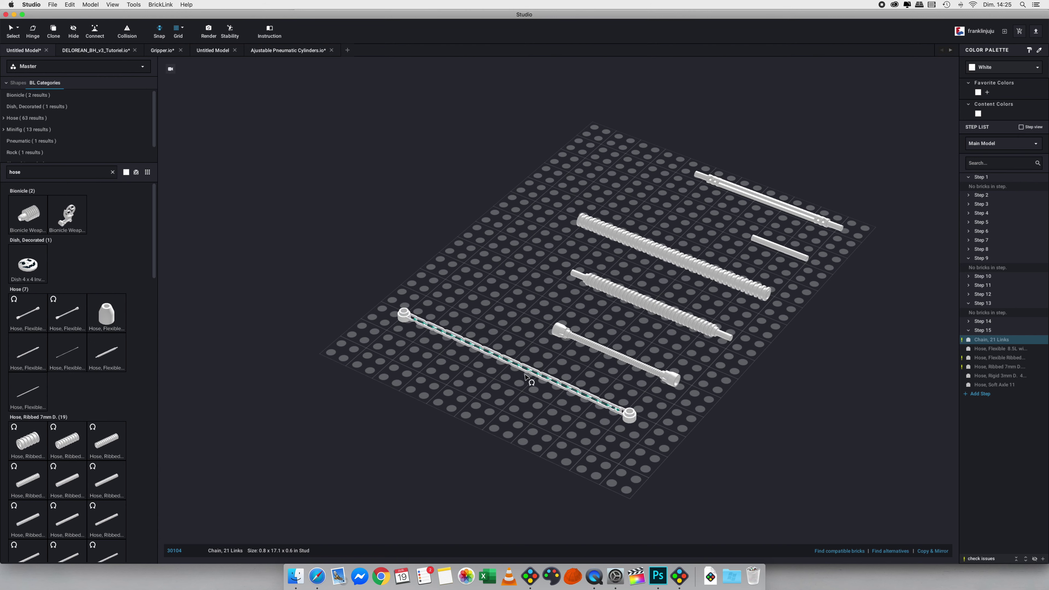
{"action": "right_click_drag", "start_coordinate": [548, 379], "coordinate": [506, 372]}
{"action": "scroll", "coordinate": [506, 372], "scroll_direction": "up", "scroll_amount": 5}
{"action": "scroll", "coordinate": [506, 372], "scroll_direction": "up", "scroll_amount": 2}
{"action": "middle_click_drag", "start_coordinate": [512, 377], "coordinate": [504, 330]}
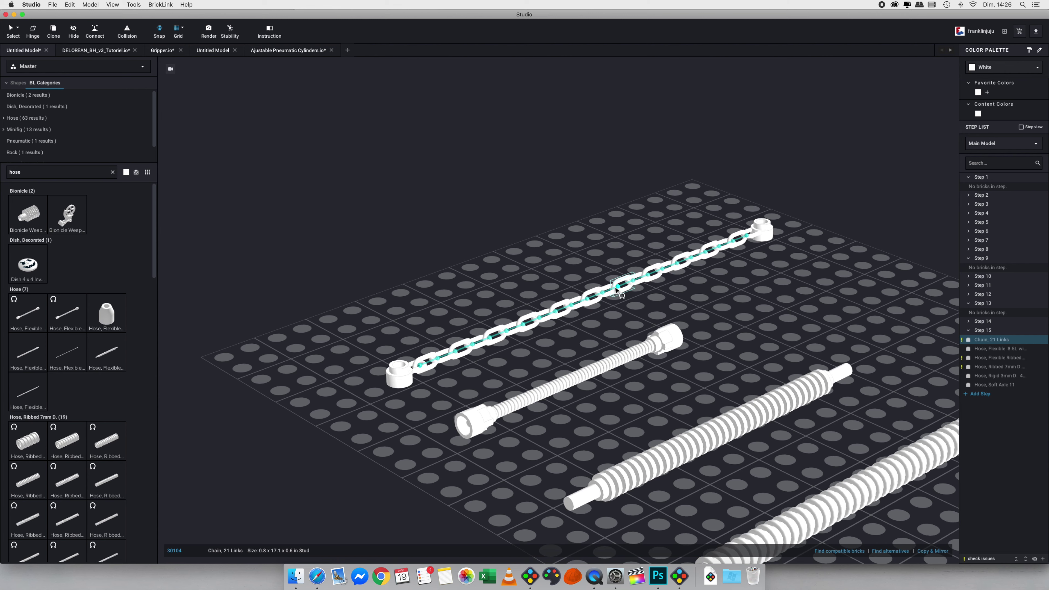
{"action": "mouse_move", "coordinate": [616, 289]}
{"action": "left_mouse_down"}
{"action": "mouse_move", "coordinate": [533, 246]}
{"action": "mouse_move", "coordinate": [609, 300]}
{"action": "mouse_move", "coordinate": [578, 253]}
{"action": "mouse_move", "coordinate": [613, 286]}
{"action": "mouse_move", "coordinate": [599, 282]}
{"action": "left_mouse_up"}
{"action": "right_click_drag", "start_coordinate": [456, 255], "coordinate": [502, 251]}
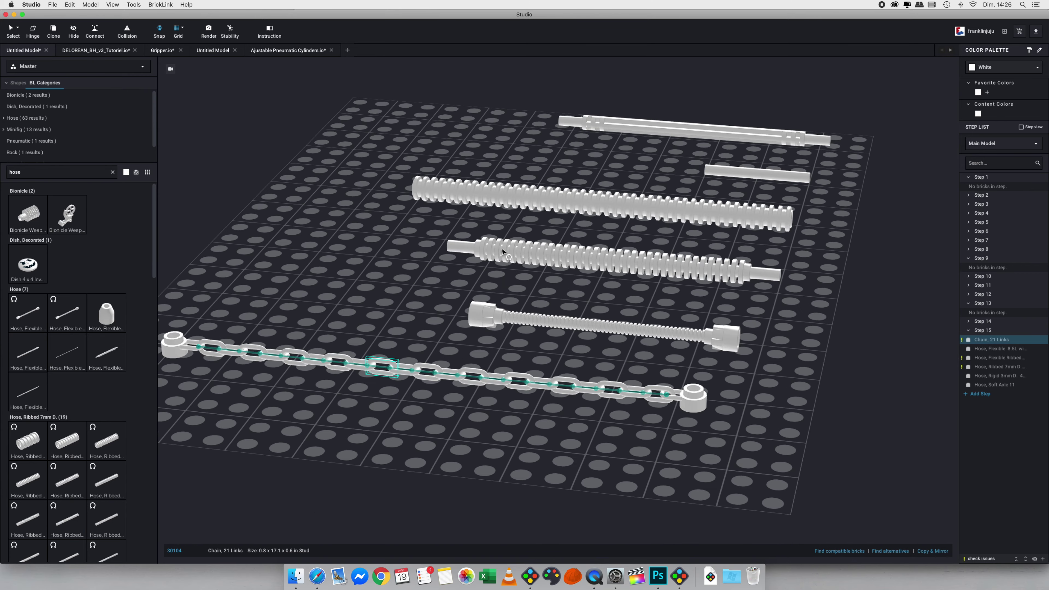
{"action": "scroll", "coordinate": [503, 251], "scroll_direction": "down", "scroll_amount": 5}
{"action": "scroll", "coordinate": [502, 251], "scroll_direction": "down", "scroll_amount": 2}
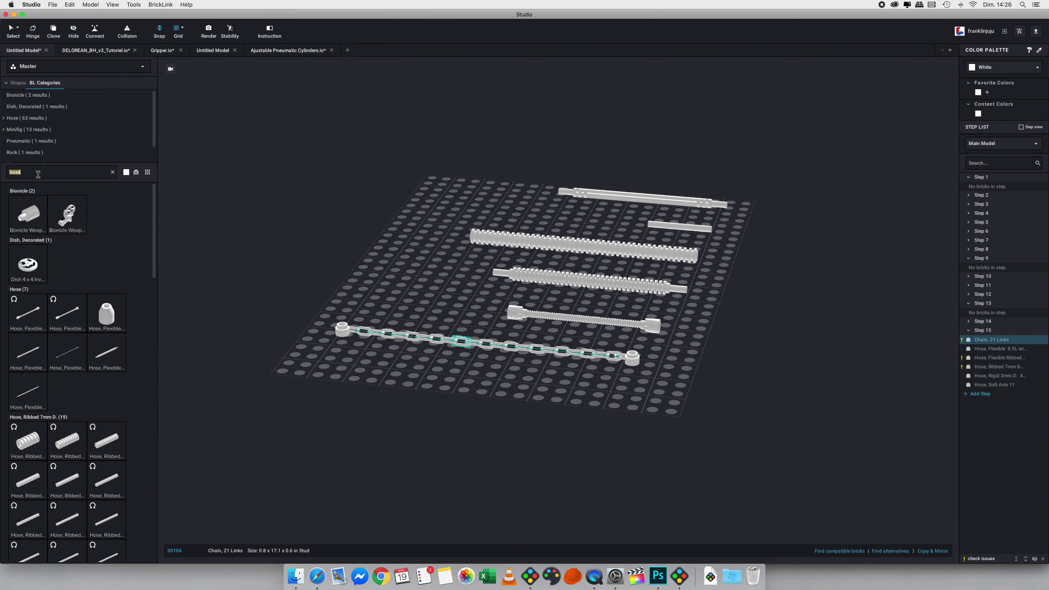
Find "brick round 1 x 1" and stack three Brick, Round 1 x 1 Open Stud parts beside the chain's end.
{"action": "type", "text": "brick"}
{"action": "type", "text": "b"}
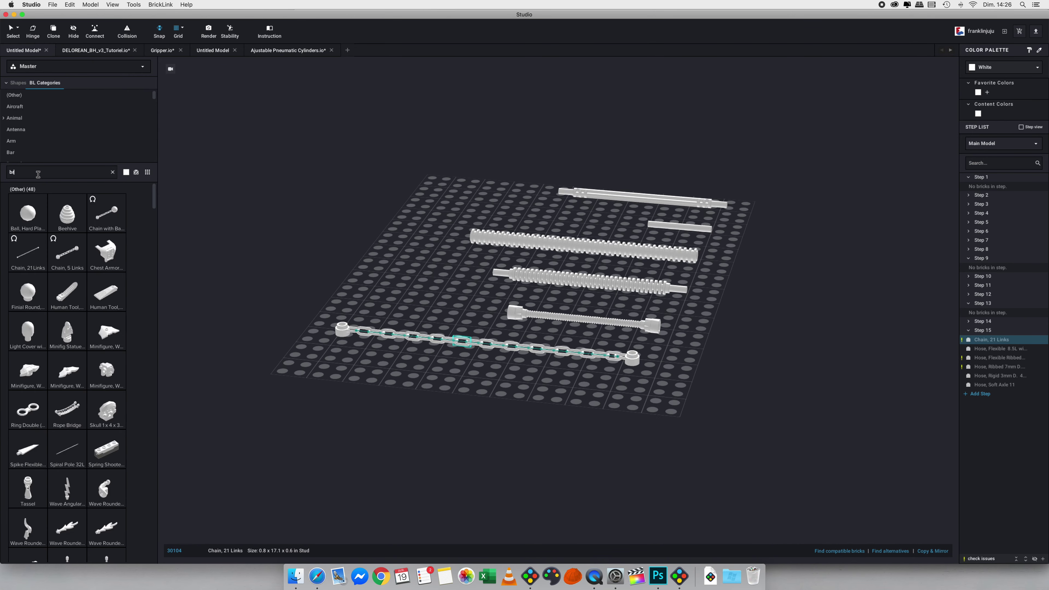
{"action": "type", "text": " round 1 x 1"}
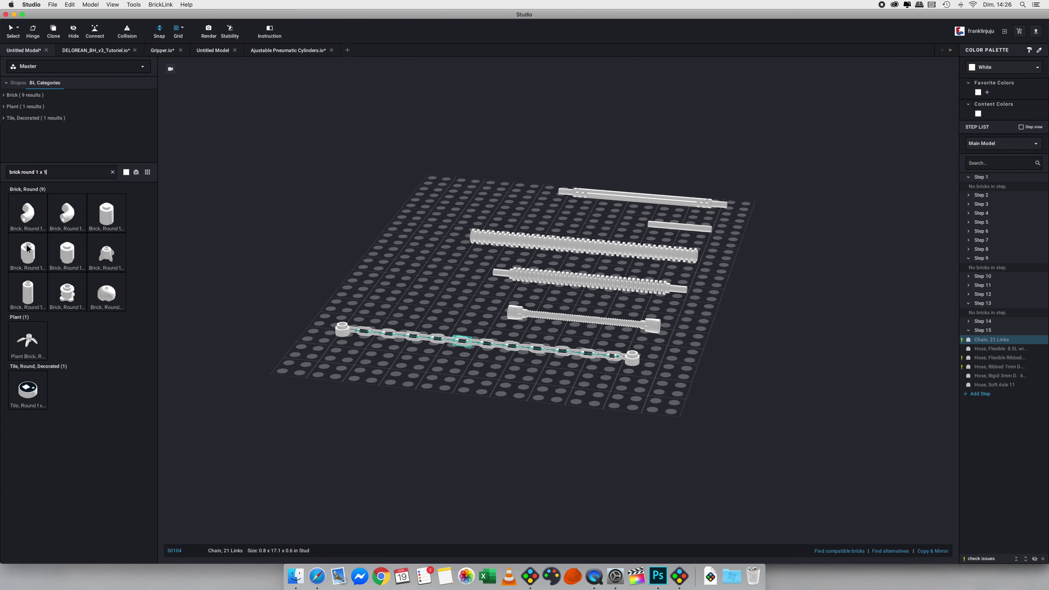
{"action": "left_click", "coordinate": [28, 248]}
{"action": "left_click", "coordinate": [317, 354]}
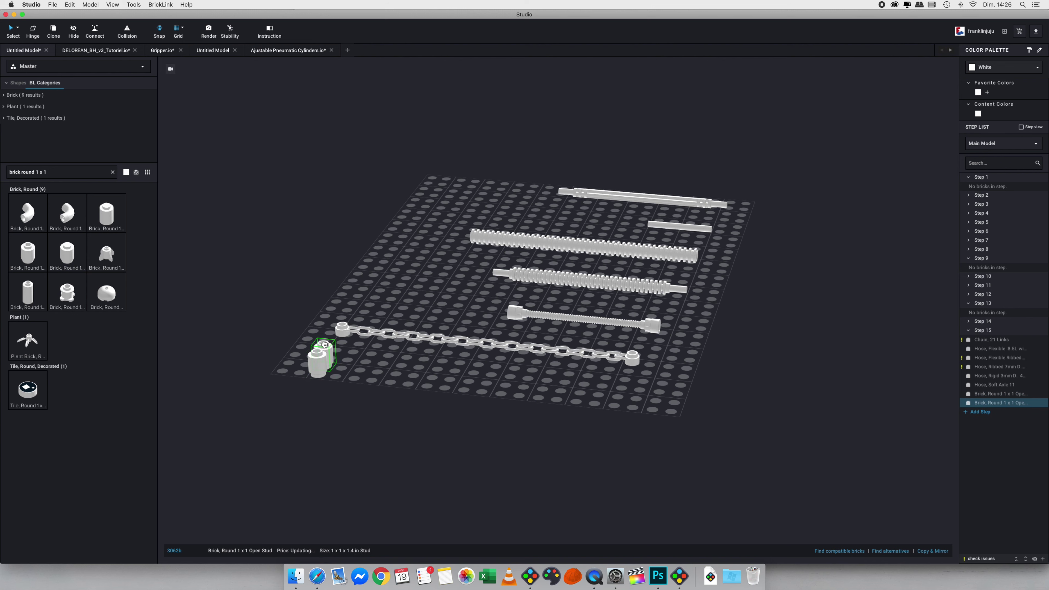
{"action": "left_click", "coordinate": [318, 341]}
{"action": "left_click", "coordinate": [315, 325]}
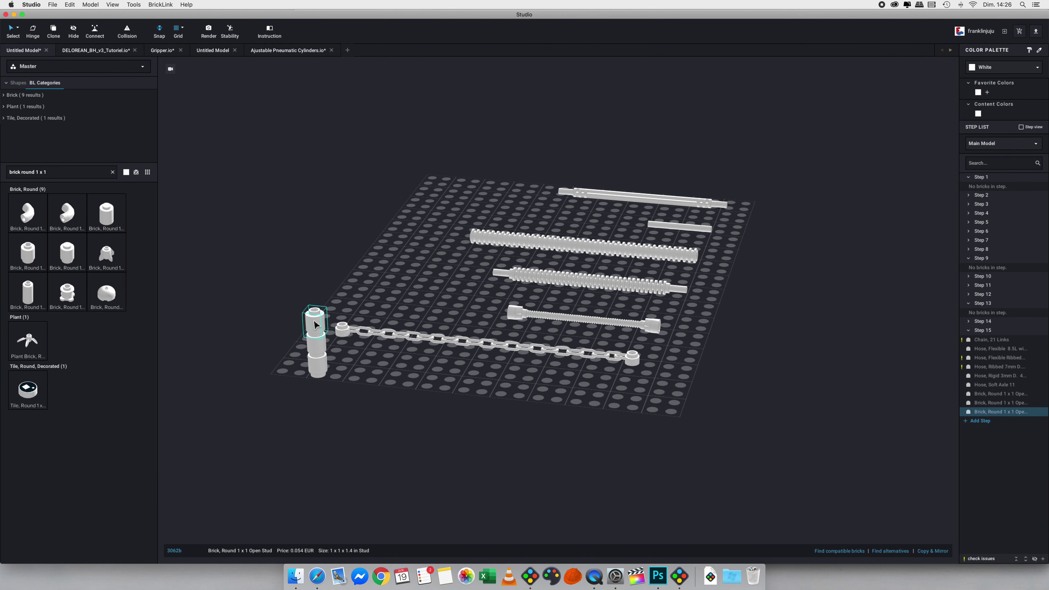
Recolor all three stacked round bricks Black.
{"action": "left_click", "coordinate": [315, 325], "text": "super"}
{"action": "left_click", "coordinate": [316, 336], "text": "super"}
{"action": "left_click", "coordinate": [316, 347], "text": "super"}
{"action": "left_click", "coordinate": [316, 354], "text": "super"}
{"action": "left_click", "coordinate": [323, 370], "text": "super"}
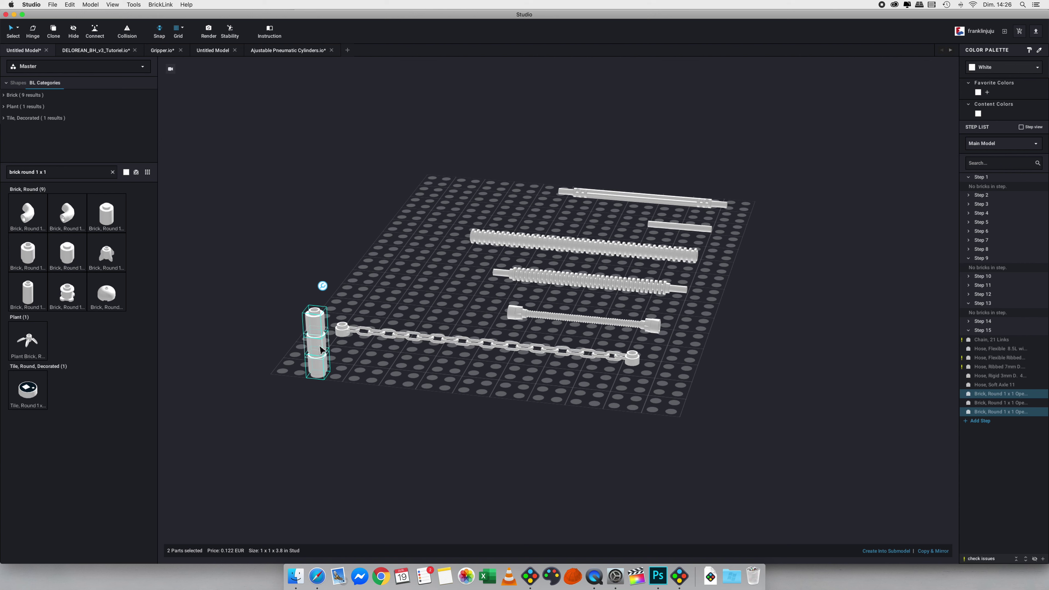
{"action": "left_click", "coordinate": [988, 67]}
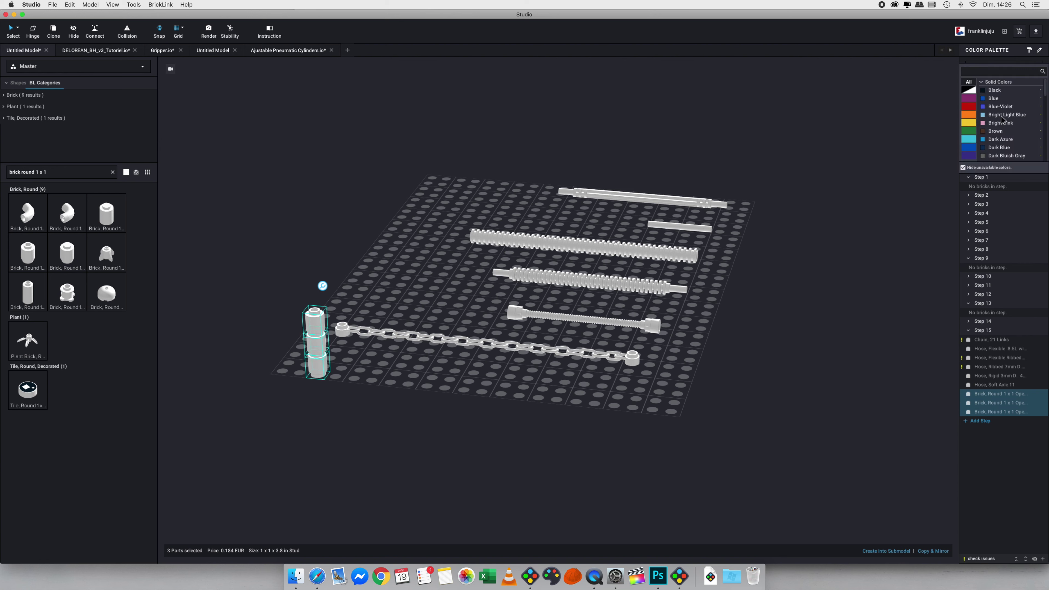
{"action": "left_click", "coordinate": [995, 91]}
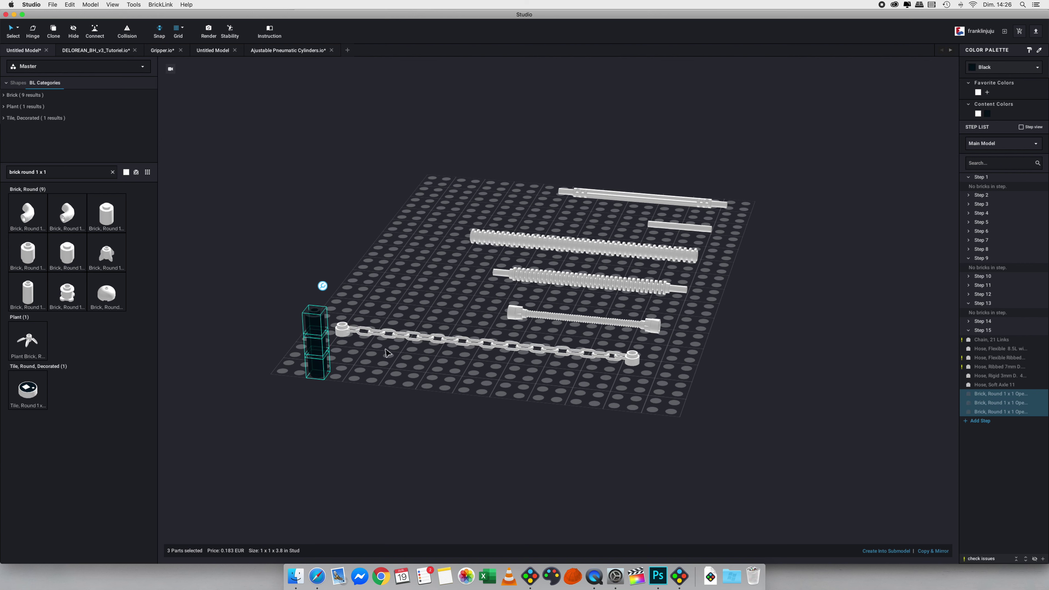
Recolor the 21-link chain Dark Bluish Gray and seat one of its end studs on top of the black column.
{"action": "left_click", "coordinate": [388, 338]}
{"action": "left_click", "coordinate": [394, 336]}
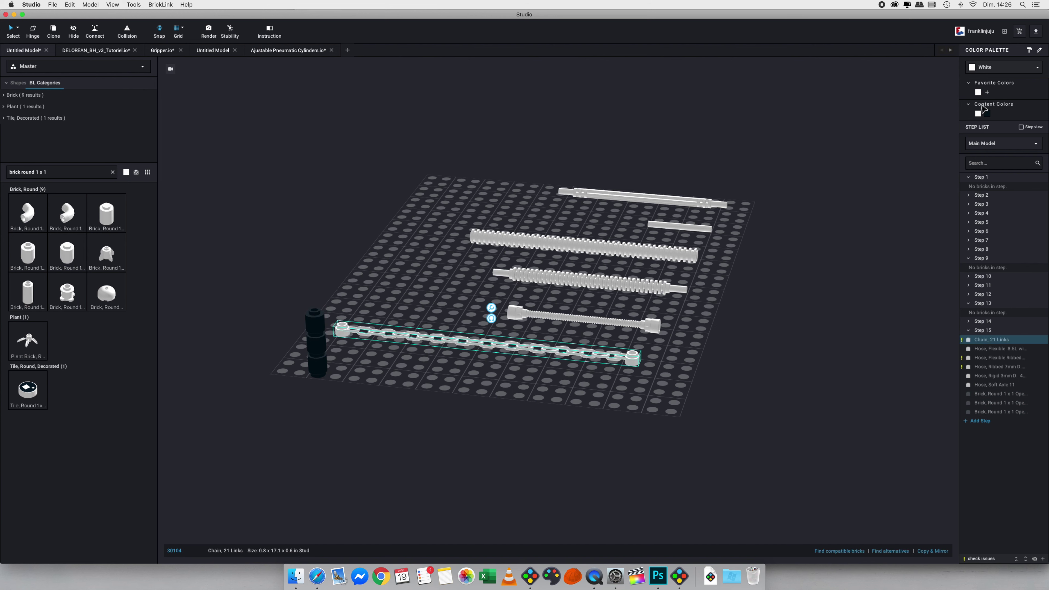
{"action": "left_click", "coordinate": [985, 70]}
{"action": "left_click", "coordinate": [1008, 107]}
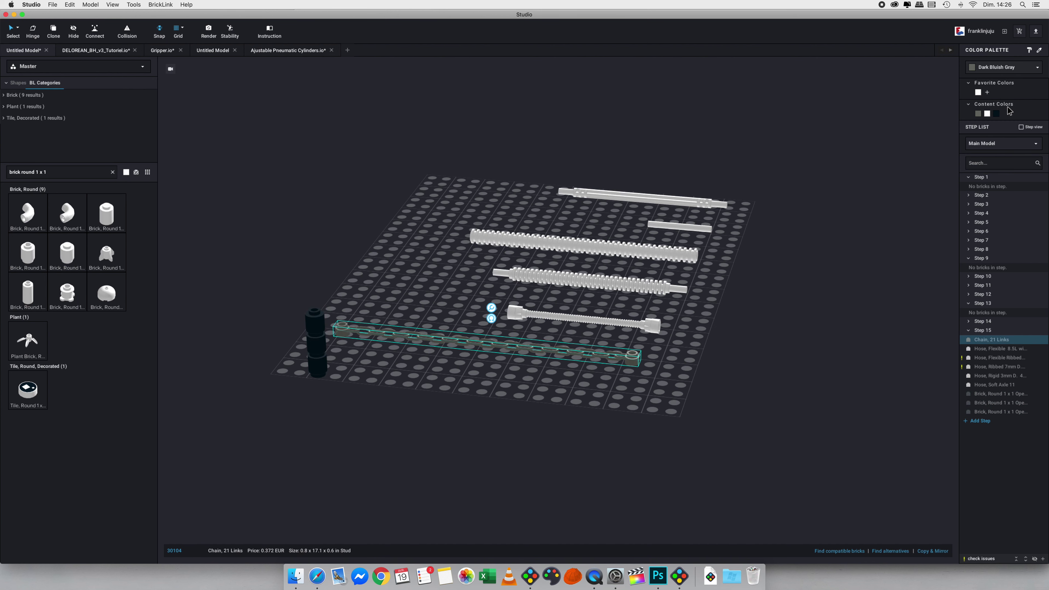
{"action": "left_click_drag", "start_coordinate": [337, 339], "coordinate": [315, 309]}
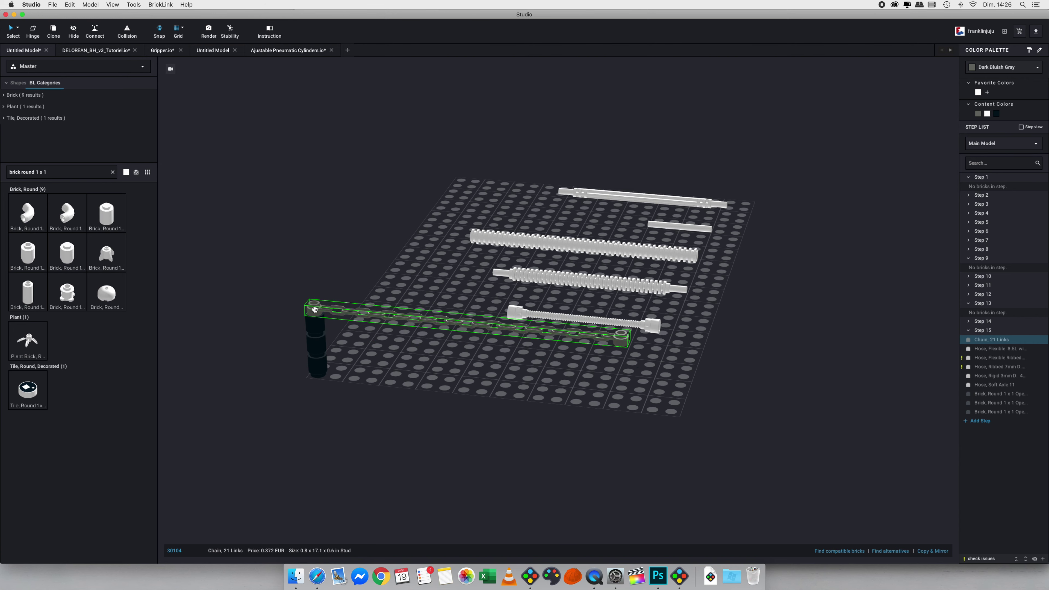
Clone the three-brick black column and place the copy on the baseplate just inside the chain's free end.
{"action": "left_click", "coordinate": [392, 356]}
{"action": "mouse_move", "coordinate": [390, 352]}
{"action": "right_mouse_down"}
{"action": "mouse_move", "coordinate": [409, 341]}
{"action": "mouse_move", "coordinate": [402, 349]}
{"action": "right_mouse_up"}
{"action": "left_click", "coordinate": [391, 348]}
{"action": "left_click", "coordinate": [391, 367], "text": "shift"}
{"action": "left_click", "coordinate": [391, 389], "text": "shift"}
{"action": "key", "text": "c"}
{"action": "right_click_drag", "start_coordinate": [720, 330], "coordinate": [682, 335]}
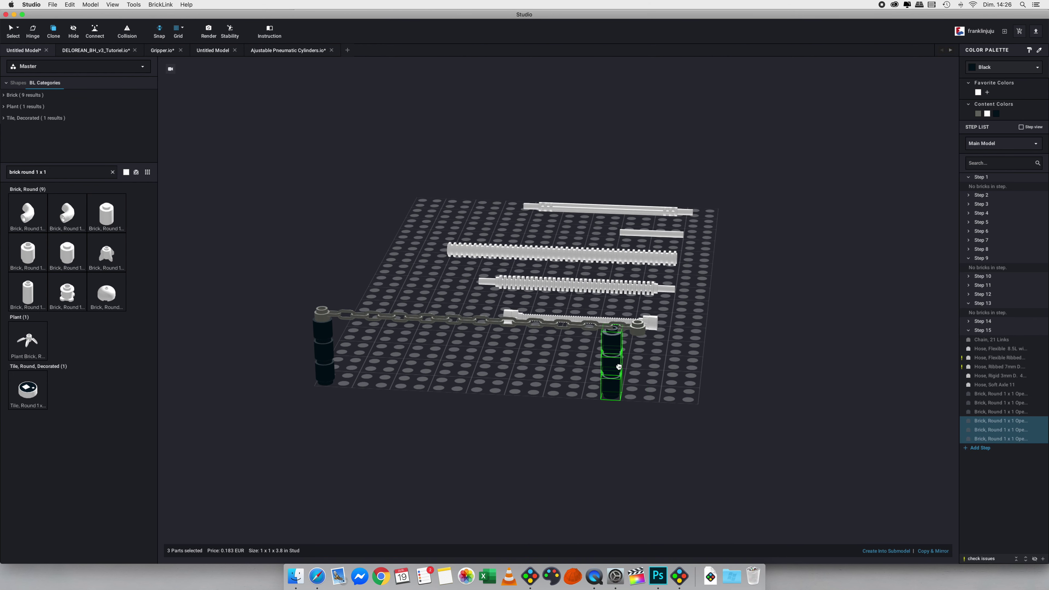
{"action": "left_click", "coordinate": [618, 366]}
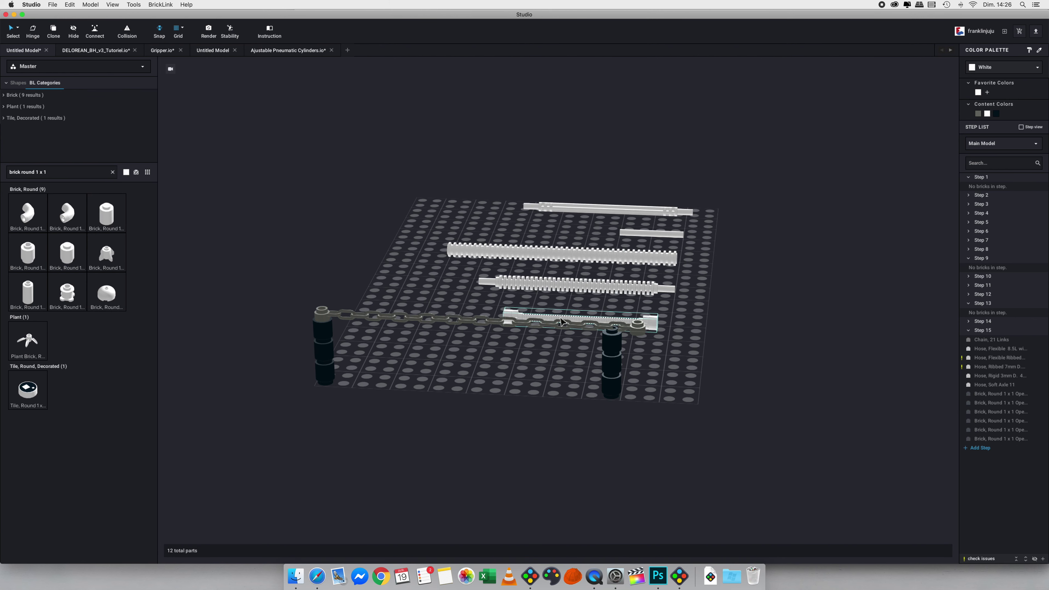
Hide the five white hoses, leaving only the chain and its two columns in view.
{"action": "left_click", "coordinate": [444, 321]}
{"action": "right_click_drag", "start_coordinate": [445, 321], "coordinate": [428, 324]}
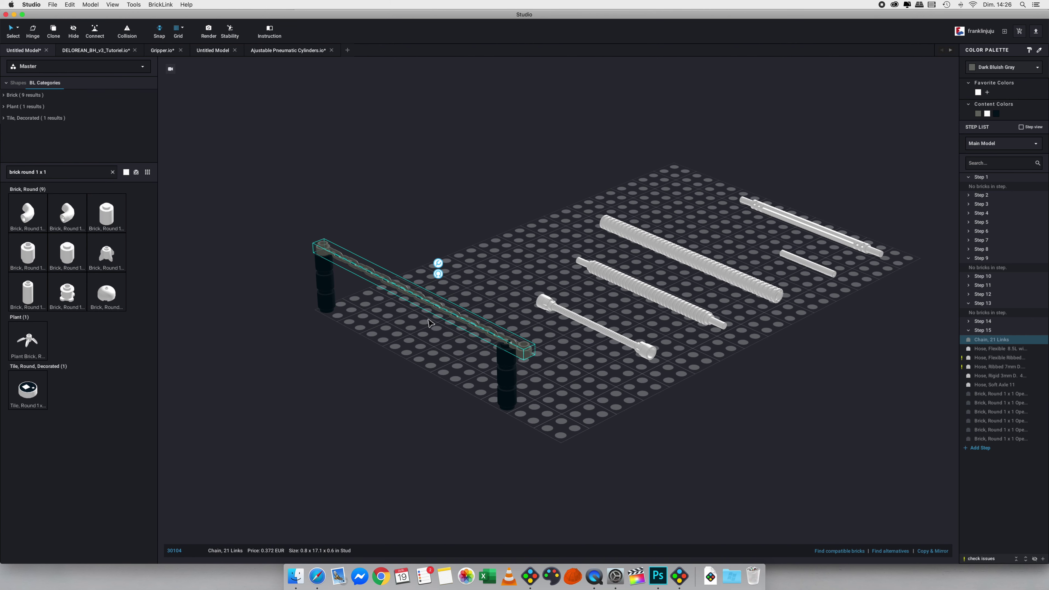
{"action": "left_click_drag", "start_coordinate": [576, 150], "coordinate": [870, 434]}
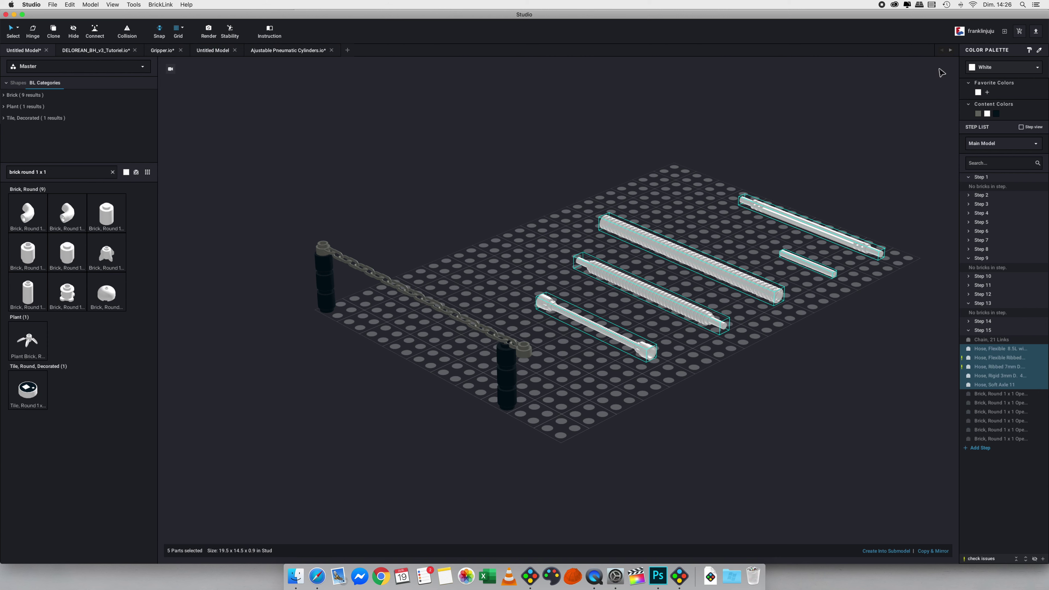
{"action": "left_click", "coordinate": [73, 32]}
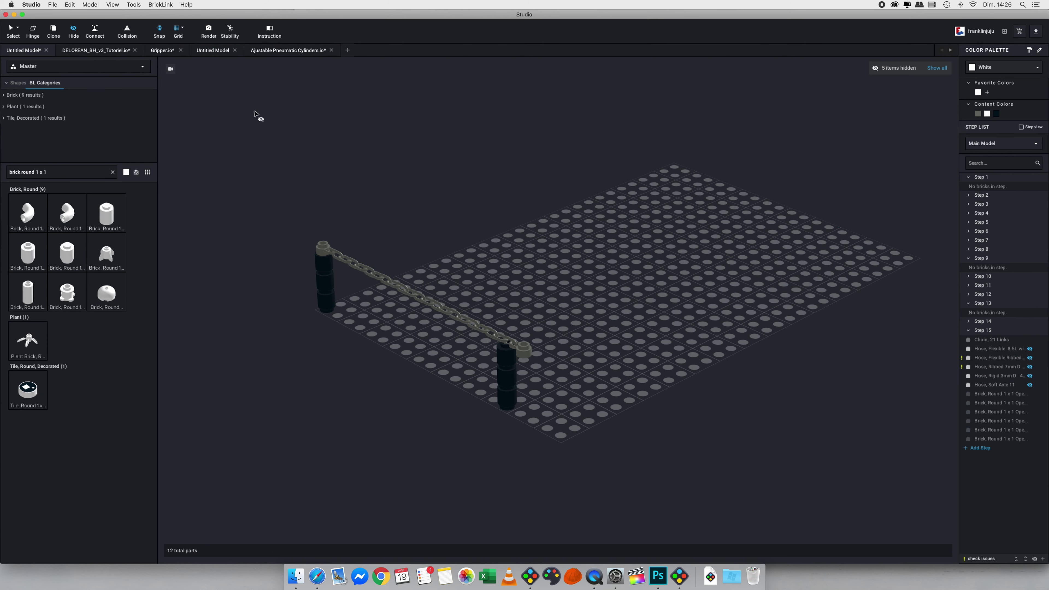
Move the chain together with both columns across the baseplate and set the group as the view origin.
{"action": "right_click", "coordinate": [441, 308]}
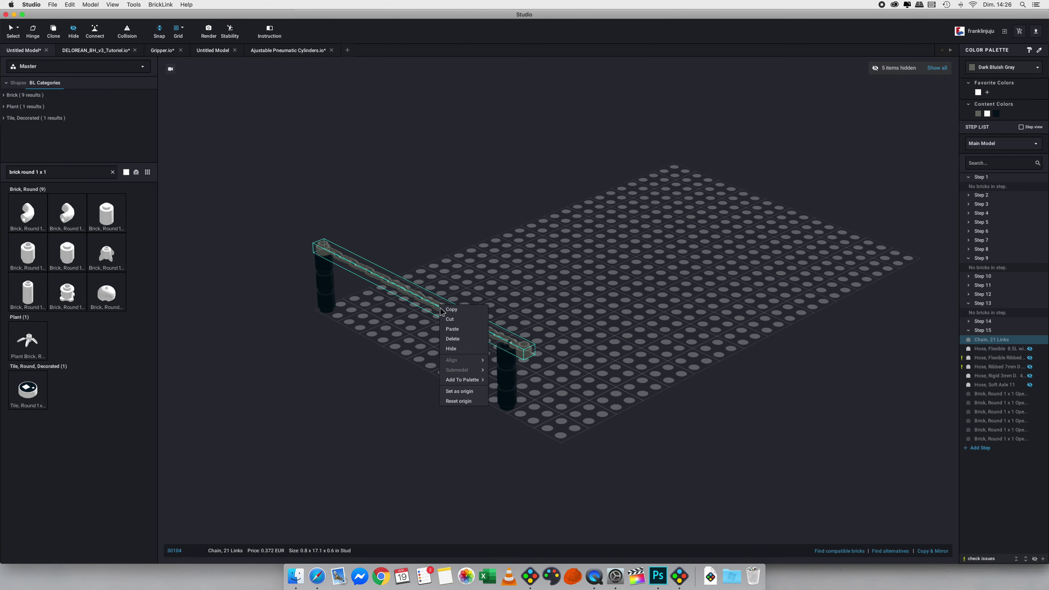
{"action": "left_click", "coordinate": [463, 392]}
{"action": "left_click_drag", "start_coordinate": [345, 181], "coordinate": [661, 433]}
{"action": "left_click_drag", "start_coordinate": [623, 404], "coordinate": [750, 404]}
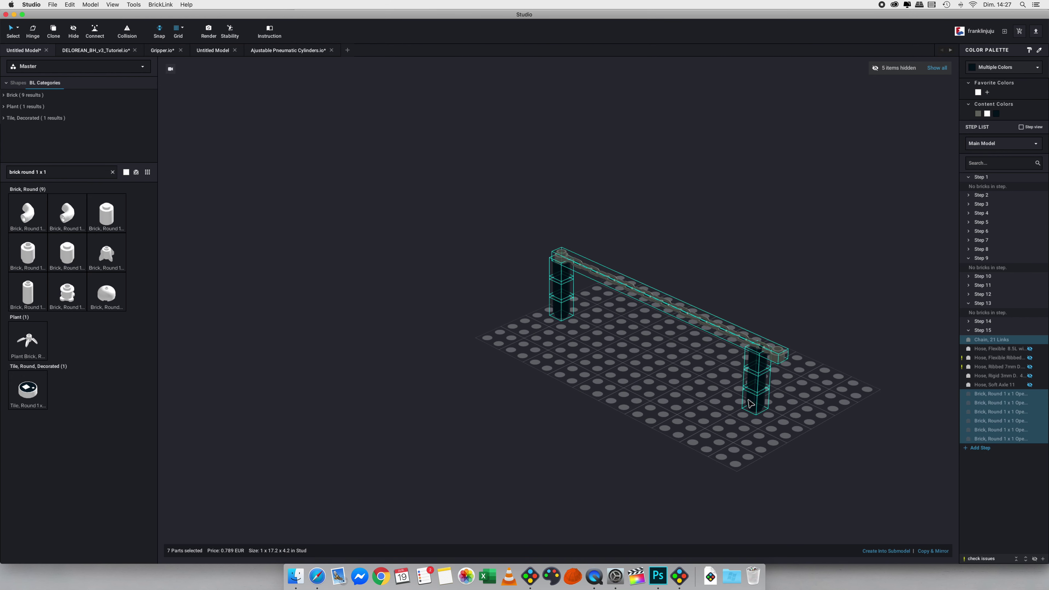
{"action": "right_click", "coordinate": [751, 403]}
{"action": "left_click", "coordinate": [769, 486]}
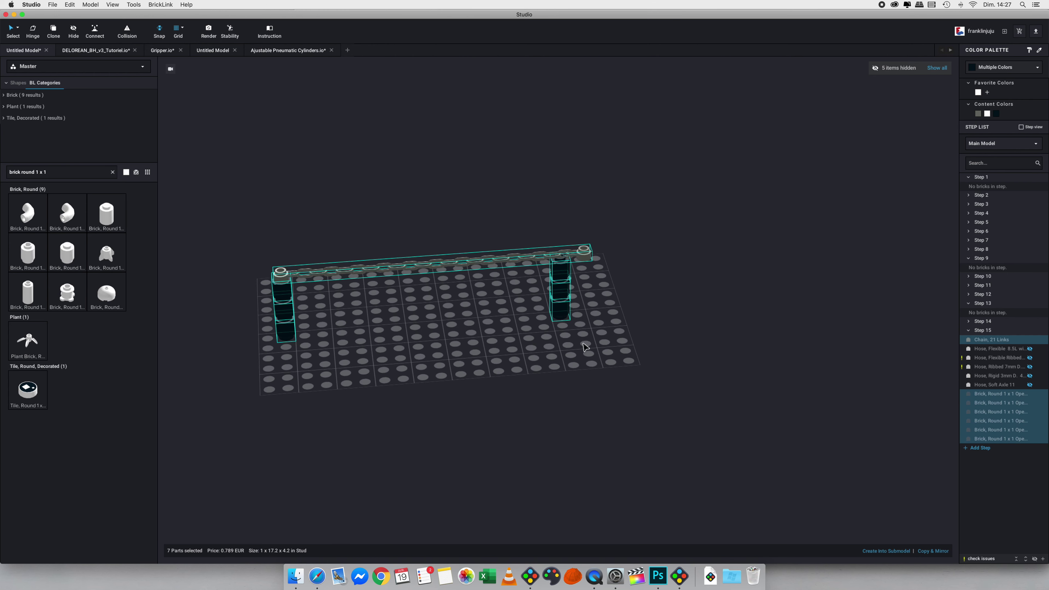
{"action": "left_click", "coordinate": [558, 331]}
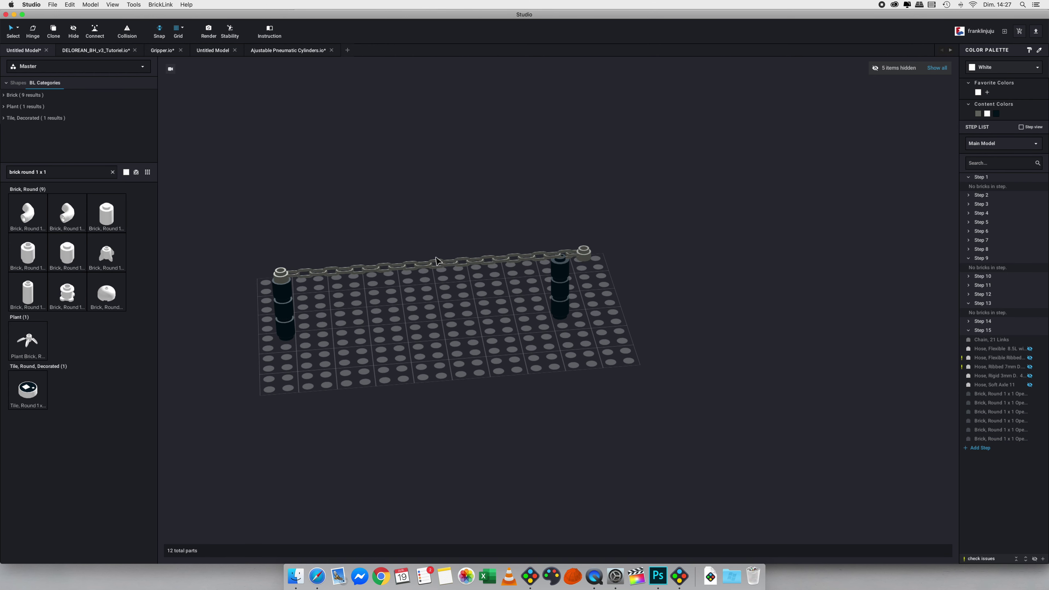
Bend the 21-link chain so its free end stud sits on top of the second black column.
{"action": "left_click", "coordinate": [443, 265]}
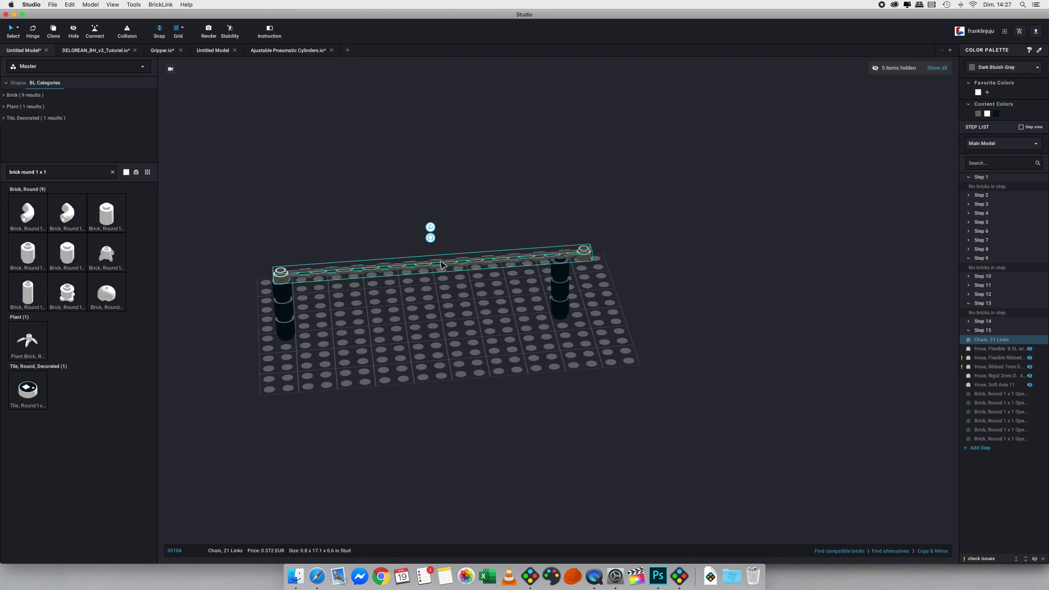
{"action": "left_click", "coordinate": [431, 239]}
{"action": "scroll", "coordinate": [599, 268], "scroll_direction": "up", "scroll_amount": 3}
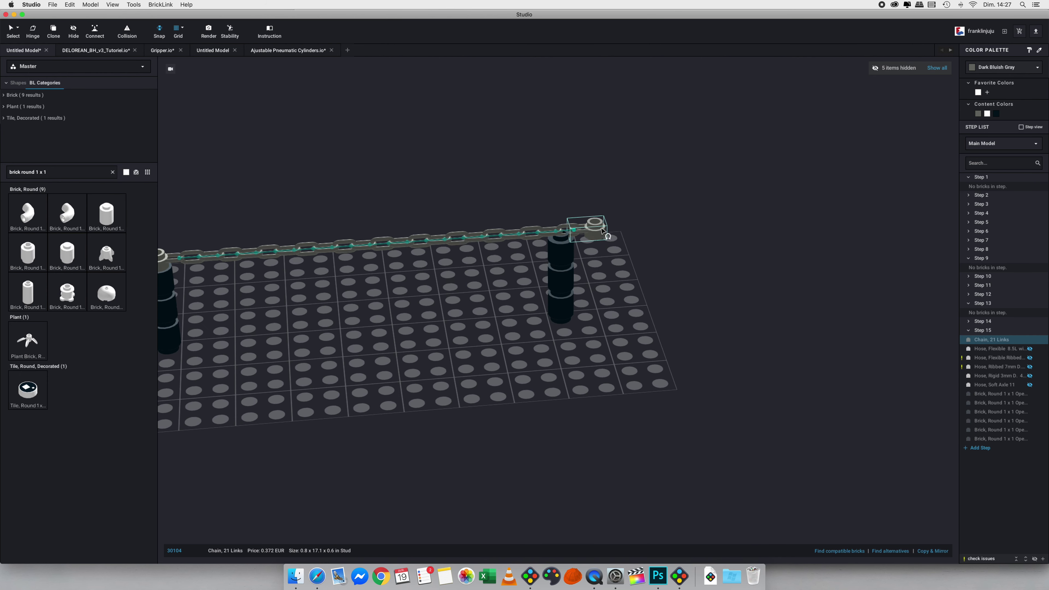
{"action": "left_click_drag", "start_coordinate": [600, 232], "coordinate": [520, 161]}
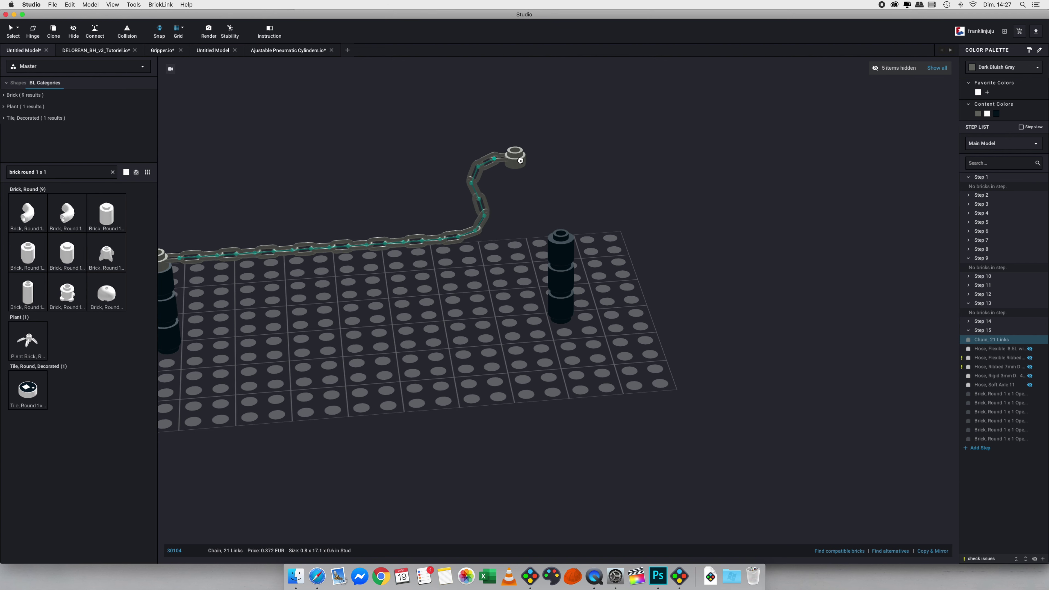
{"action": "key", "text": "Down"}
{"action": "key", "text": "Left"}
{"action": "key", "text": "Right"}
{"action": "key", "text": "Down"}
{"action": "key", "text": "Down"}
{"action": "left_click_drag", "start_coordinate": [520, 161], "coordinate": [564, 234]}
{"action": "mouse_move", "coordinate": [439, 323]}
{"action": "right_mouse_down"}
{"action": "mouse_move", "coordinate": [454, 311]}
{"action": "mouse_move", "coordinate": [444, 314]}
{"action": "right_mouse_up"}
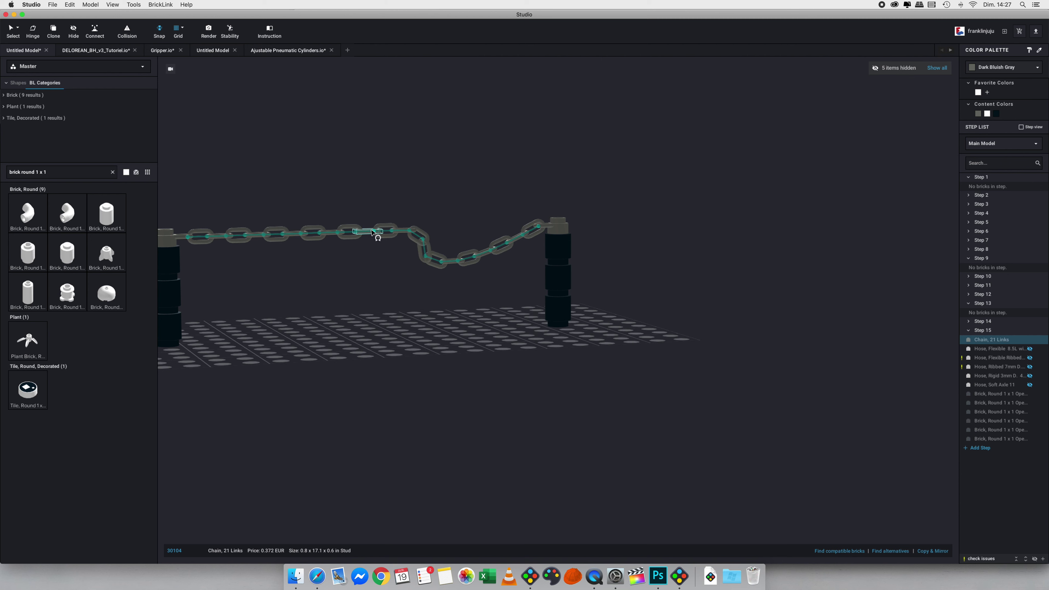
Pull the middle of the chain down so it sags between the two columns, and finish bending.
{"action": "left_click_drag", "start_coordinate": [373, 234], "coordinate": [382, 370]}
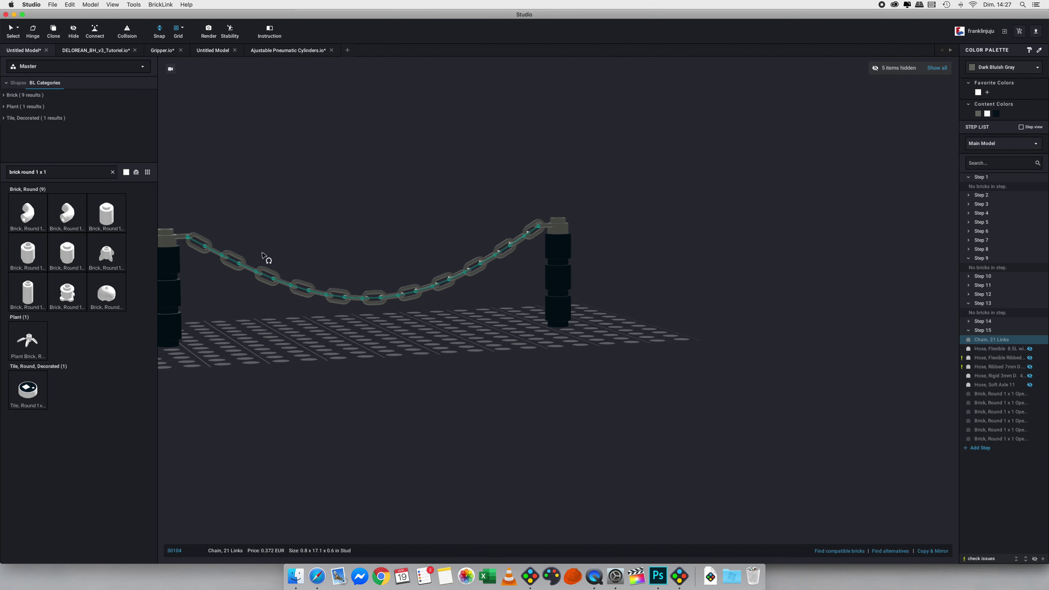
{"action": "left_click_drag", "start_coordinate": [380, 300], "coordinate": [386, 370]}
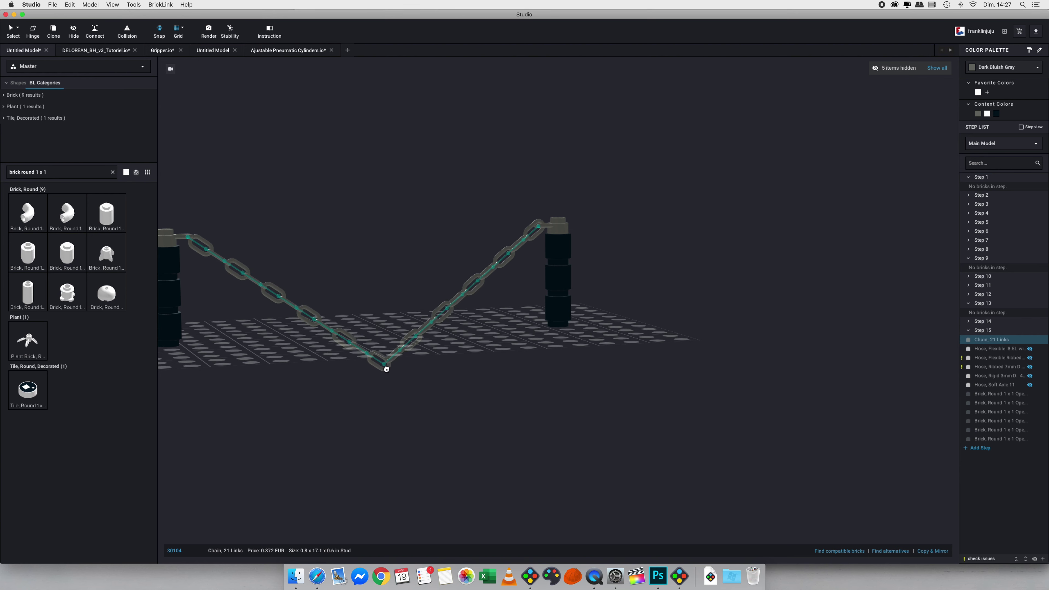
{"action": "left_click_drag", "start_coordinate": [385, 371], "coordinate": [386, 374]}
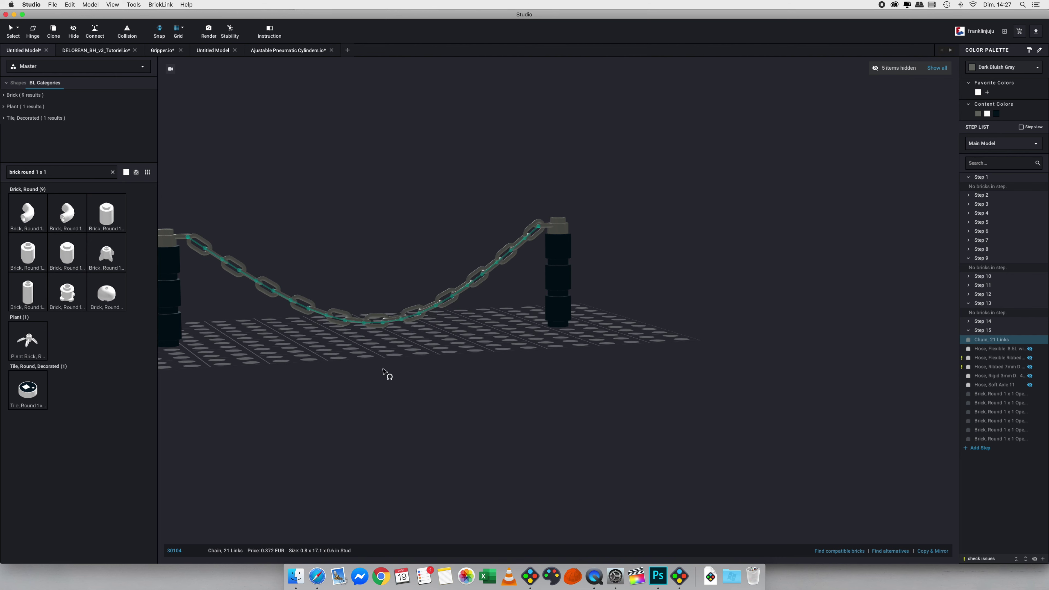
{"action": "left_click", "coordinate": [391, 319]}
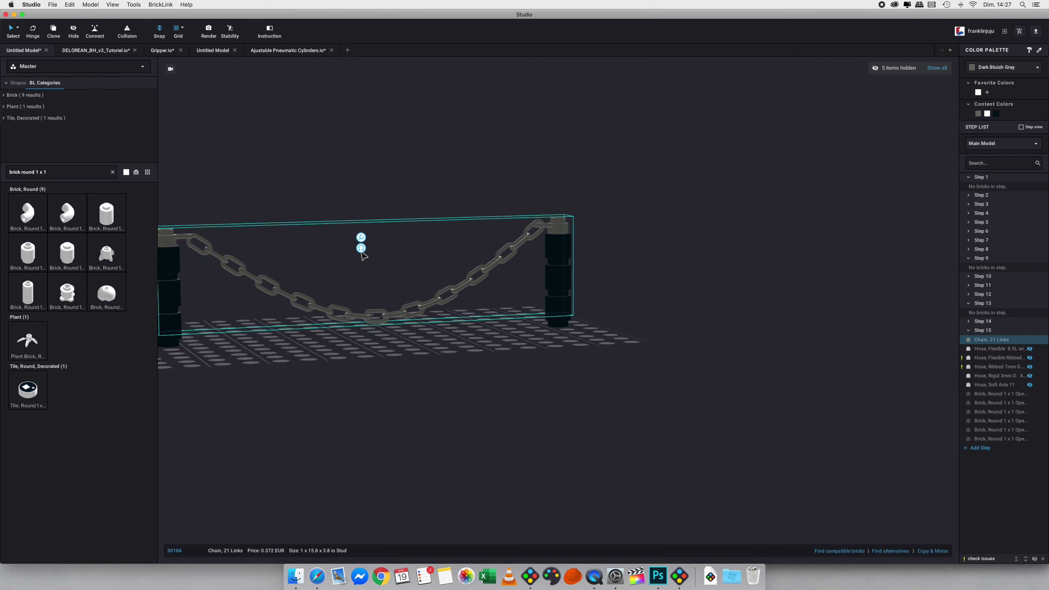
Bend the chain upward by pulling a link near the second column well above the column tops.
{"action": "left_click", "coordinate": [359, 248]}
{"action": "right_click_drag", "start_coordinate": [367, 218], "coordinate": [390, 226]}
{"action": "mouse_move", "coordinate": [555, 223]}
{"action": "left_mouse_down"}
{"action": "mouse_move", "coordinate": [510, 209]}
{"action": "mouse_move", "coordinate": [520, 140]}
{"action": "mouse_move", "coordinate": [544, 217]}
{"action": "mouse_move", "coordinate": [558, 220]}
{"action": "left_mouse_up"}
{"action": "left_click_drag", "start_coordinate": [482, 270], "coordinate": [582, 116]}
{"action": "left_click", "coordinate": [582, 116]}
{"action": "right_click_drag", "start_coordinate": [584, 119], "coordinate": [485, 176]}
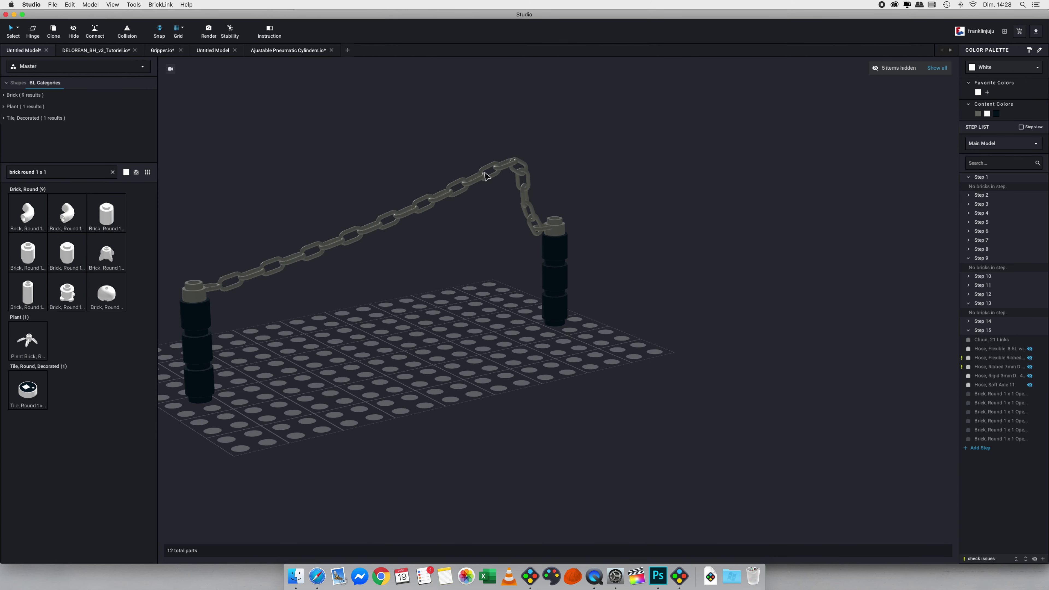
Reopen the chain for bending and pull its middle down into an even sag between the columns.
{"action": "left_click", "coordinate": [483, 175]}
{"action": "left_click", "coordinate": [369, 192]}
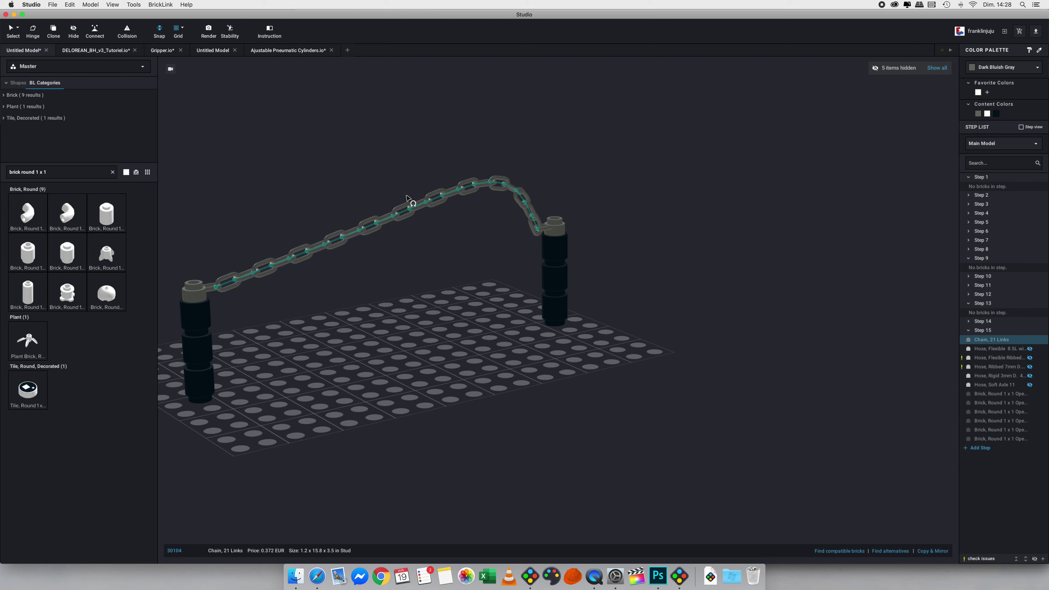
{"action": "mouse_move", "coordinate": [398, 263]}
{"action": "right_mouse_down"}
{"action": "mouse_move", "coordinate": [385, 247]}
{"action": "mouse_move", "coordinate": [396, 248]}
{"action": "mouse_move", "coordinate": [384, 260]}
{"action": "right_mouse_up"}
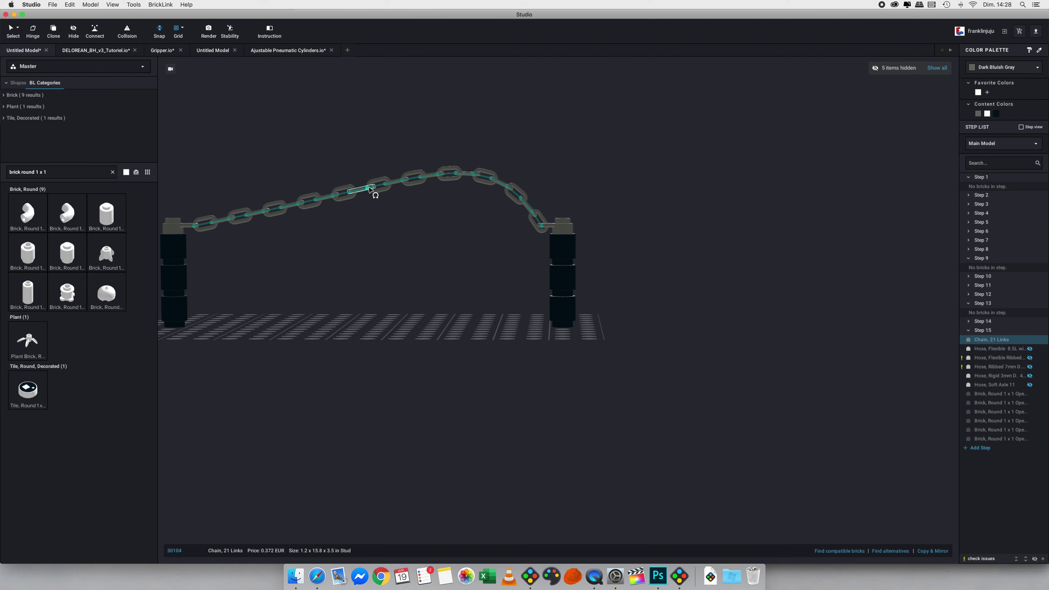
{"action": "left_click_drag", "start_coordinate": [370, 209], "coordinate": [356, 363]}
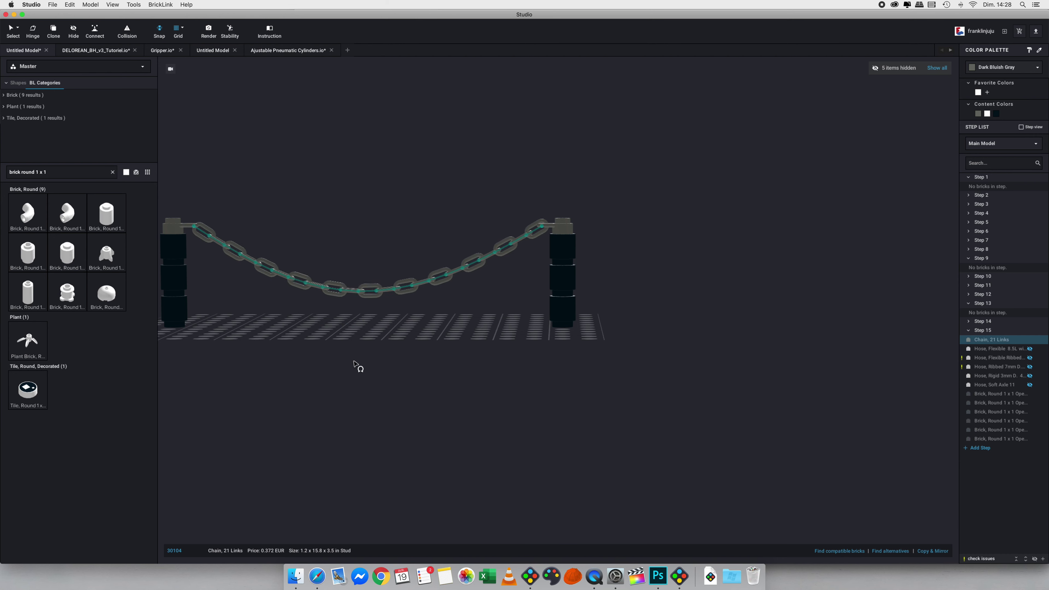
Finish bending the 21-link chain between the columns, and unhide all hidden hoses.
{"action": "right_click_drag", "start_coordinate": [354, 362], "coordinate": [328, 367]}
{"action": "left_click", "coordinate": [391, 366]}
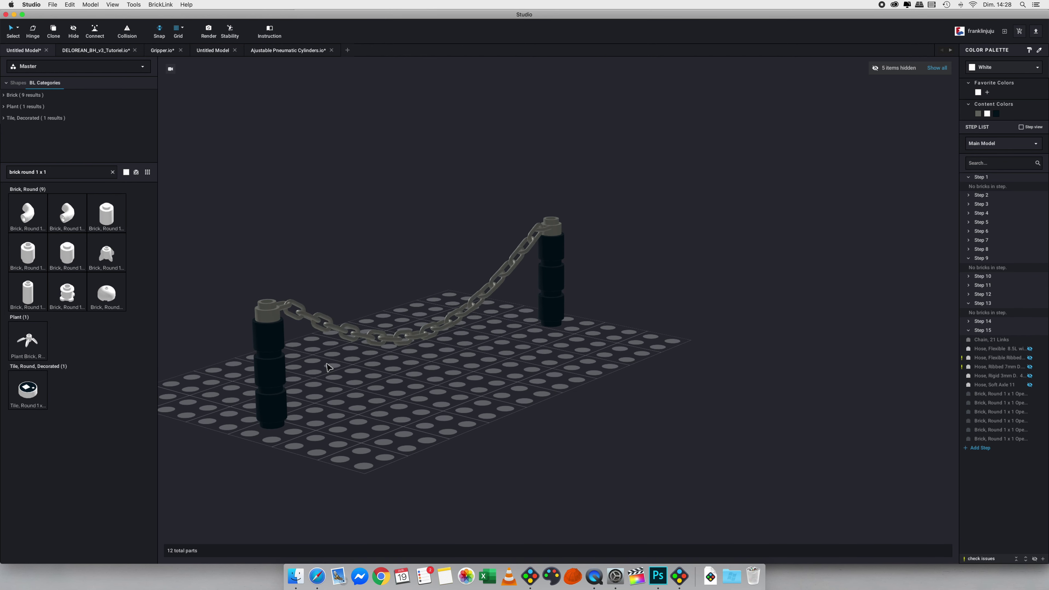
{"action": "right_click_drag", "start_coordinate": [541, 335], "coordinate": [530, 347]}
{"action": "scroll", "coordinate": [530, 347], "scroll_direction": "down", "scroll_amount": 4}
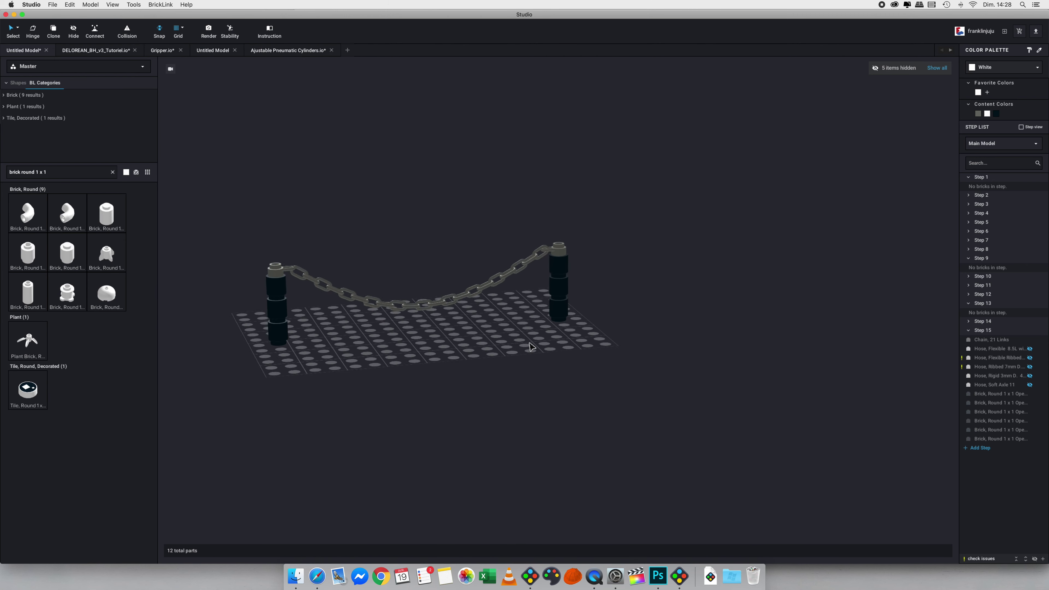
{"action": "scroll", "coordinate": [530, 347], "scroll_direction": "down", "scroll_amount": 3}
{"action": "left_click", "coordinate": [933, 68]}
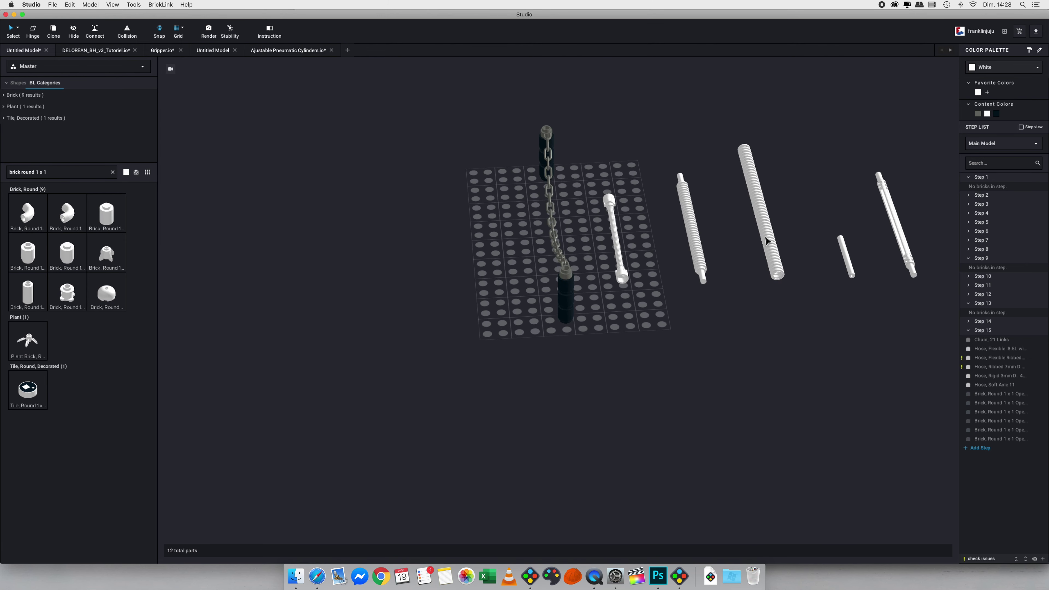
Bend the Hose, Ribbed 7mm D. 14L into a C-shaped curve by pulling its body at two points.
{"action": "left_click", "coordinate": [767, 239]}
{"action": "left_click", "coordinate": [786, 200]}
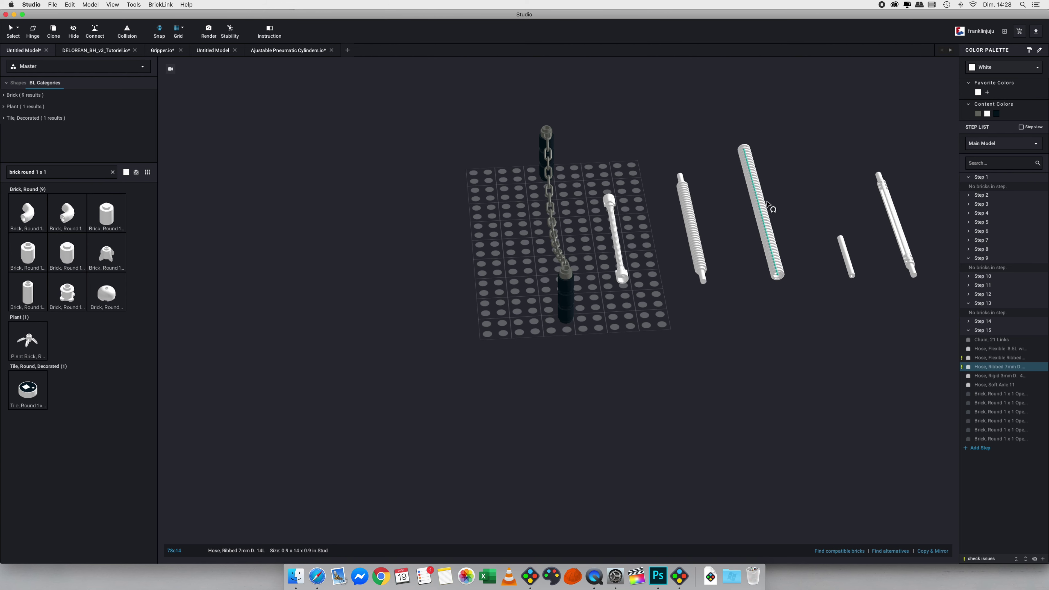
{"action": "left_click_drag", "start_coordinate": [760, 209], "coordinate": [726, 175]}
{"action": "right_click_drag", "start_coordinate": [729, 198], "coordinate": [753, 205]}
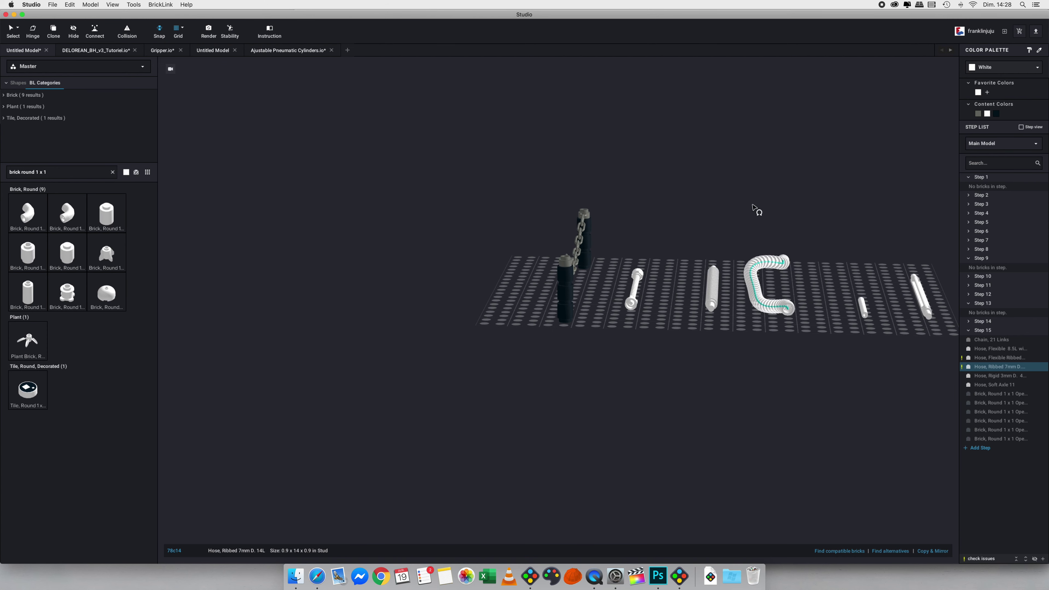
{"action": "mouse_move", "coordinate": [756, 300]}
{"action": "left_mouse_down"}
{"action": "mouse_move", "coordinate": [744, 378]}
{"action": "mouse_move", "coordinate": [755, 293]}
{"action": "mouse_move", "coordinate": [755, 311]}
{"action": "left_mouse_up"}
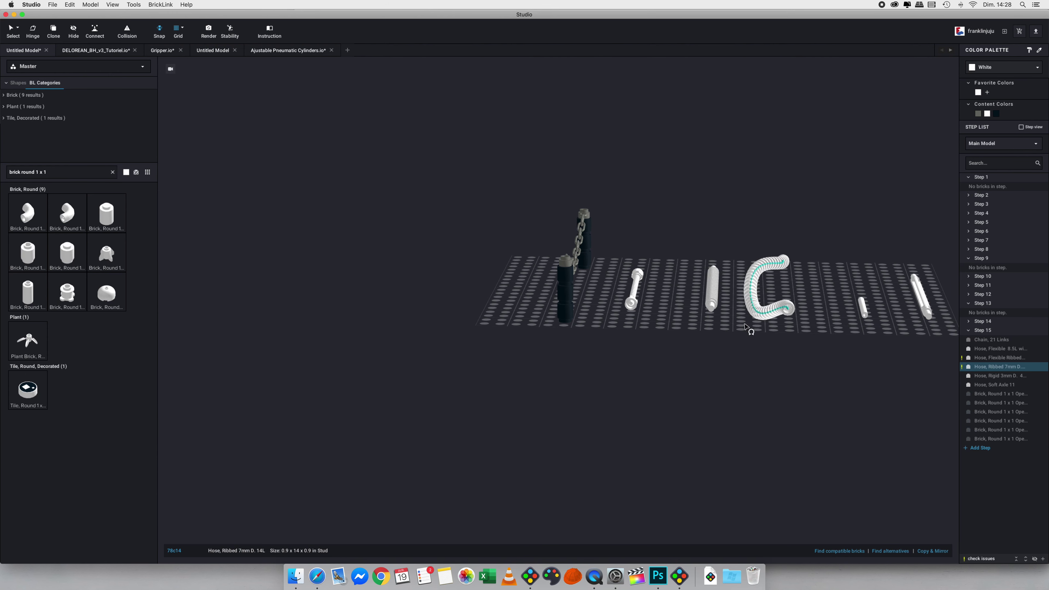
{"action": "right_click_drag", "start_coordinate": [744, 326], "coordinate": [768, 330]}
Move the bent ribbed hose to the open area in front of the chain and columns, and deselect it.
{"action": "left_click_drag", "start_coordinate": [671, 256], "coordinate": [486, 419]}
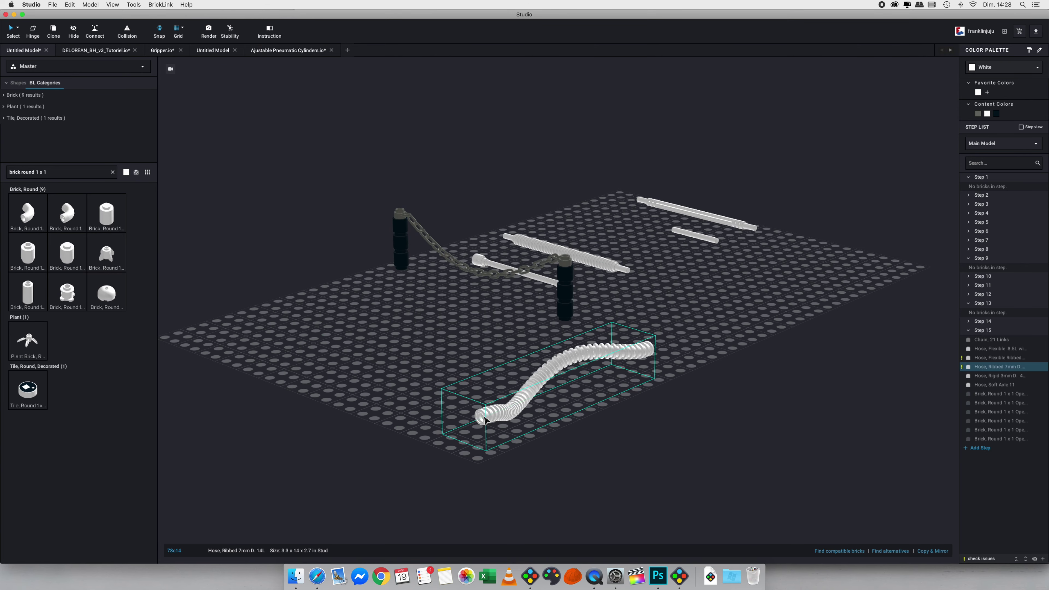
{"action": "left_click", "coordinate": [413, 385]}
{"action": "mouse_move", "coordinate": [409, 383]}
{"action": "right_mouse_down"}
{"action": "mouse_move", "coordinate": [427, 383]}
{"action": "mouse_move", "coordinate": [410, 385]}
{"action": "right_mouse_up"}
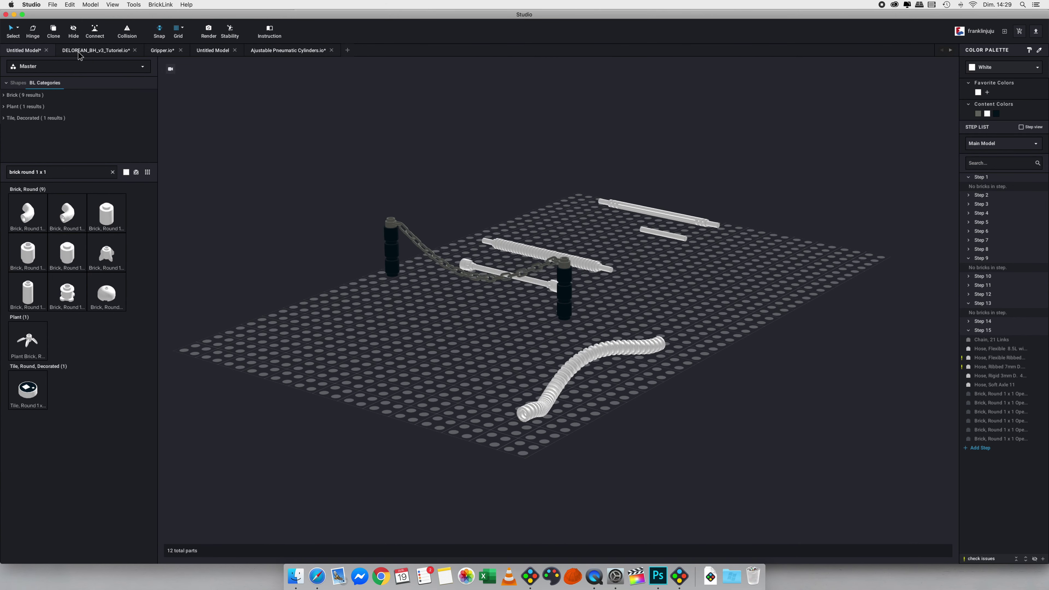
Switch to the DELOREAN_BH_v3_Tutoriel.io model and examine the car and both figures from several angles.
{"action": "left_click", "coordinate": [79, 52]}
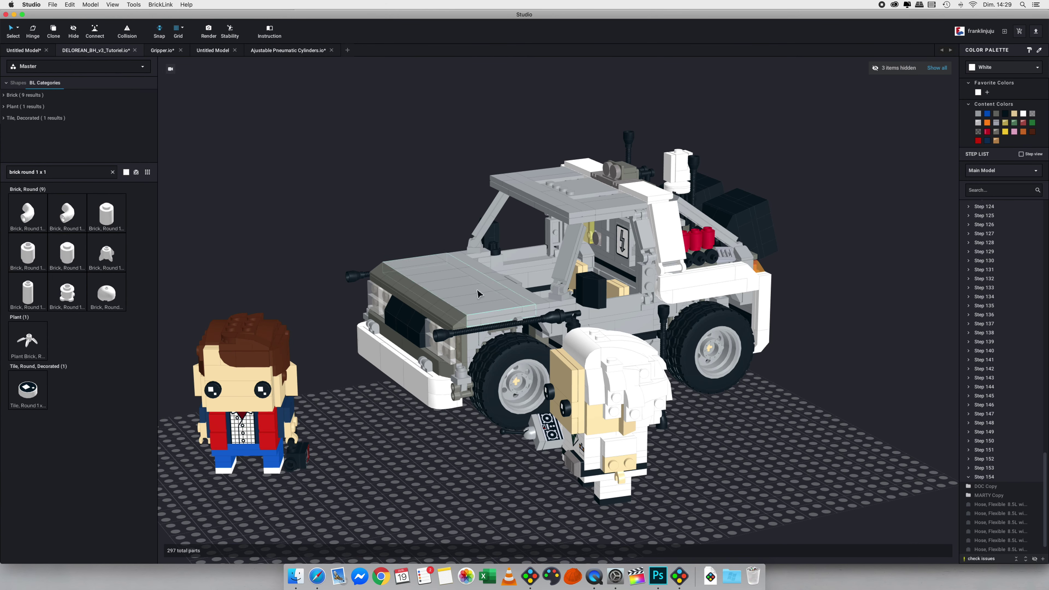
{"action": "right_click_drag", "start_coordinate": [450, 429], "coordinate": [504, 424]}
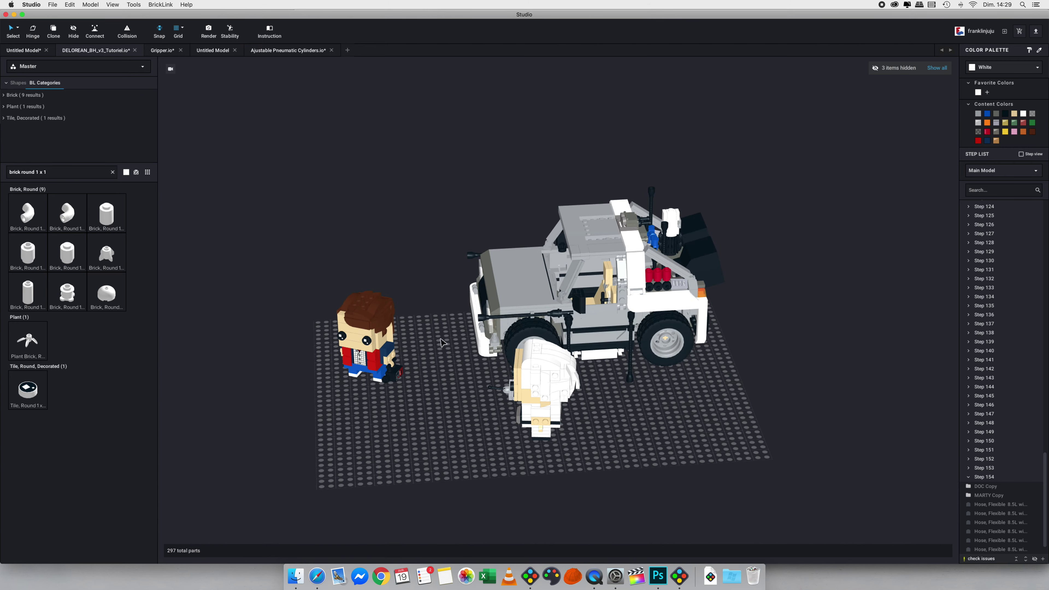
{"action": "right_click_drag", "start_coordinate": [440, 348], "coordinate": [602, 205]}
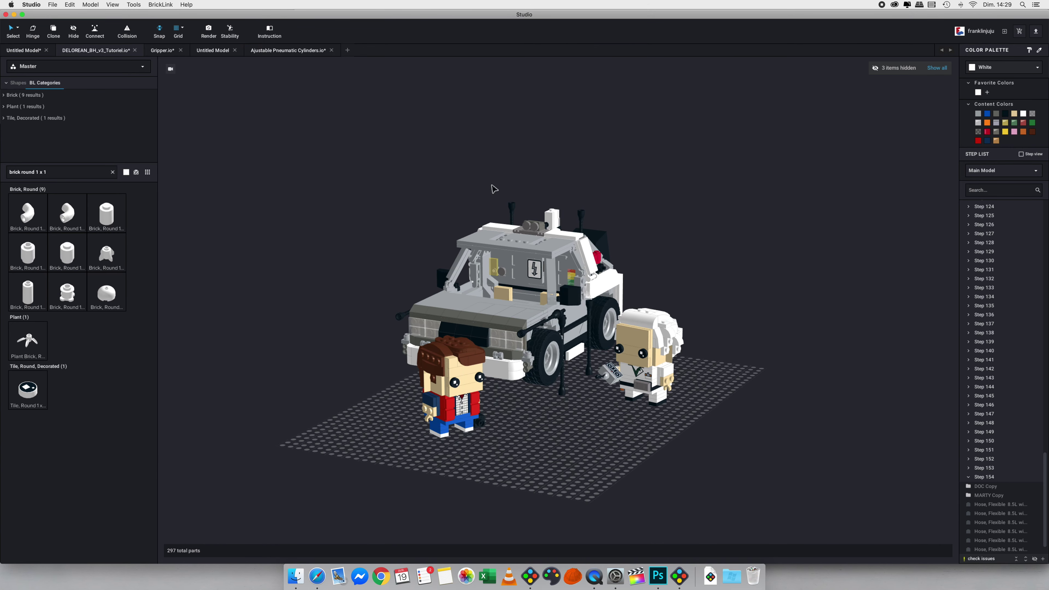
{"action": "right_click_drag", "start_coordinate": [659, 430], "coordinate": [476, 288]}
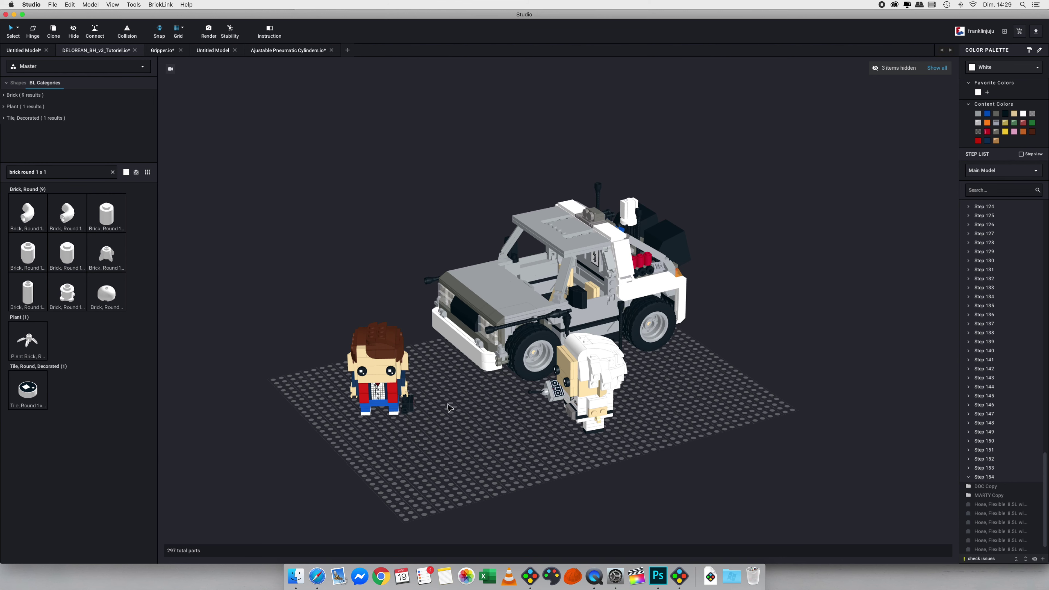
{"action": "right_click_drag", "start_coordinate": [449, 408], "coordinate": [460, 403]}
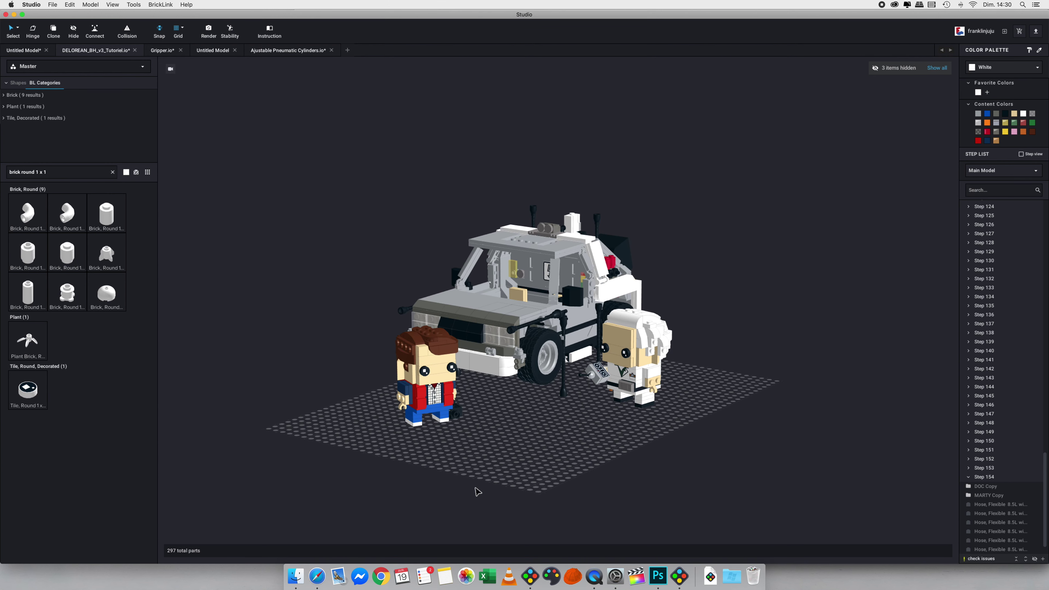
{"action": "right_click_drag", "start_coordinate": [476, 488], "coordinate": [460, 496]}
Move the MARTY Copy and DOC Copy figures away from the car, and hide both submodels.
{"action": "left_click_drag", "start_coordinate": [376, 362], "coordinate": [272, 296]}
{"action": "left_click_drag", "start_coordinate": [563, 399], "coordinate": [269, 330]}
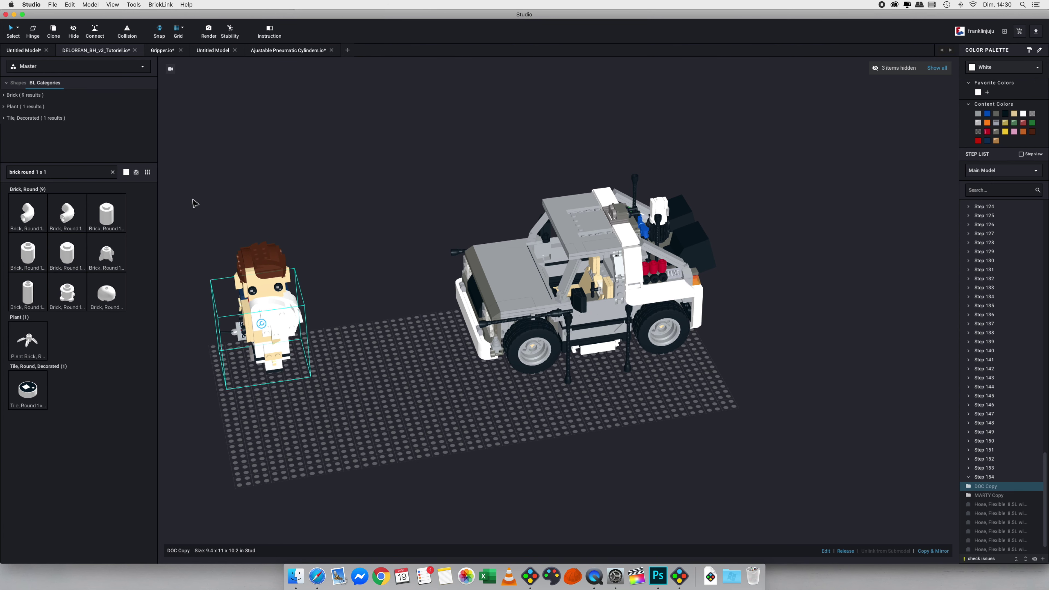
{"action": "left_click", "coordinate": [260, 268], "text": "shift"}
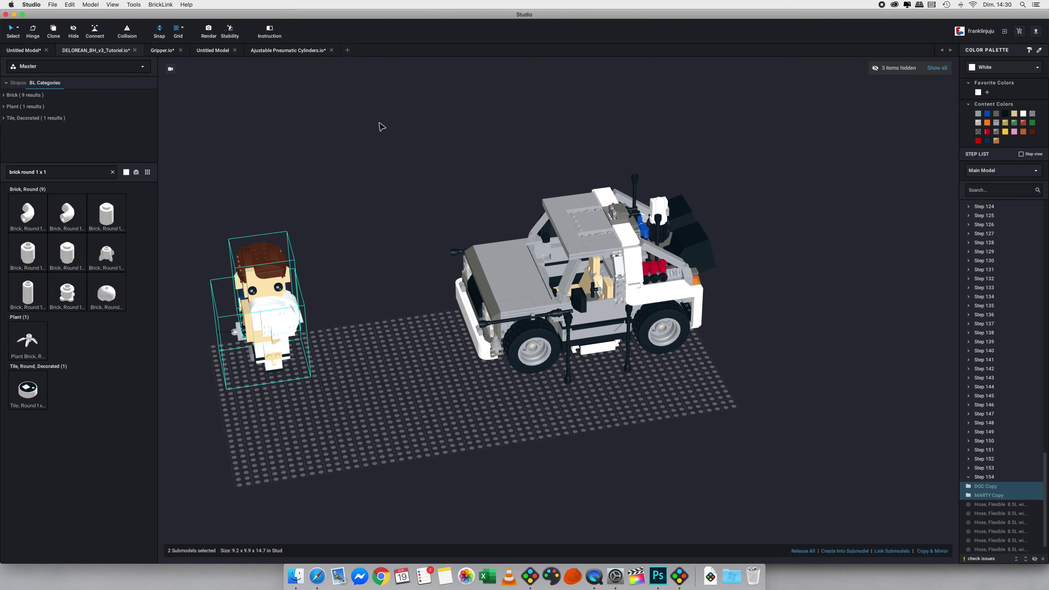
{"action": "key", "text": "h"}
Identify the black 8.5L flexible hose beside the car's hood, and clear the parts search.
{"action": "right_click_drag", "start_coordinate": [395, 333], "coordinate": [504, 349]}
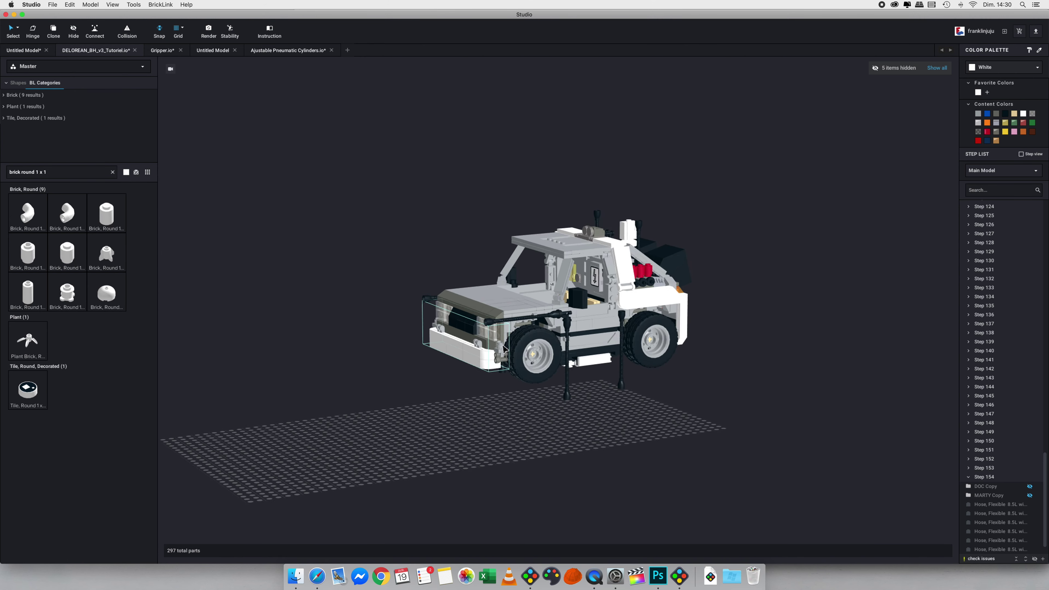
{"action": "scroll", "coordinate": [505, 349], "scroll_direction": "up", "scroll_amount": 5}
{"action": "left_click", "coordinate": [530, 330]}
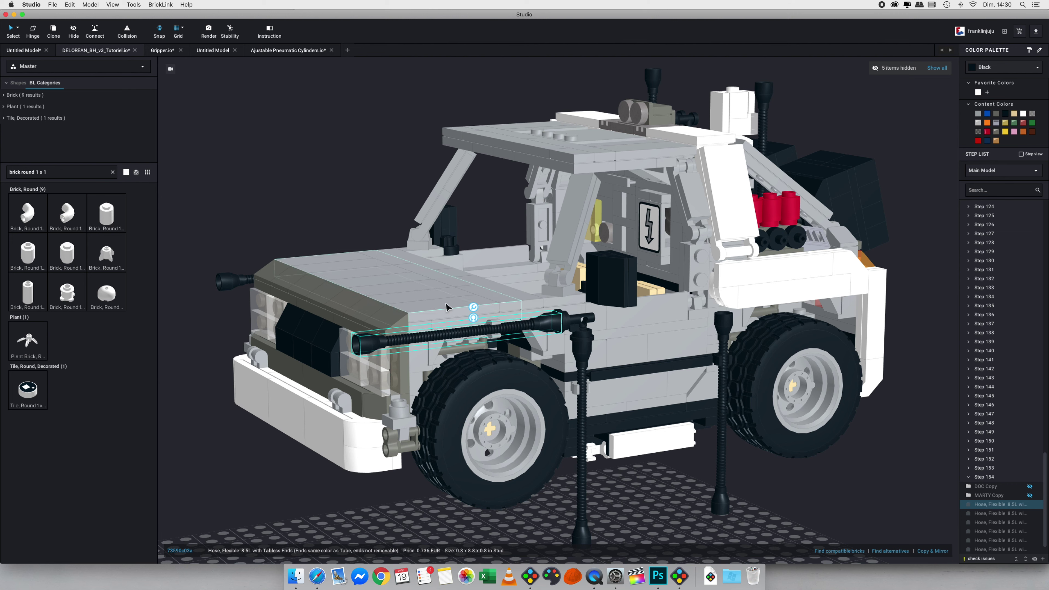
{"action": "left_click", "coordinate": [245, 485]}
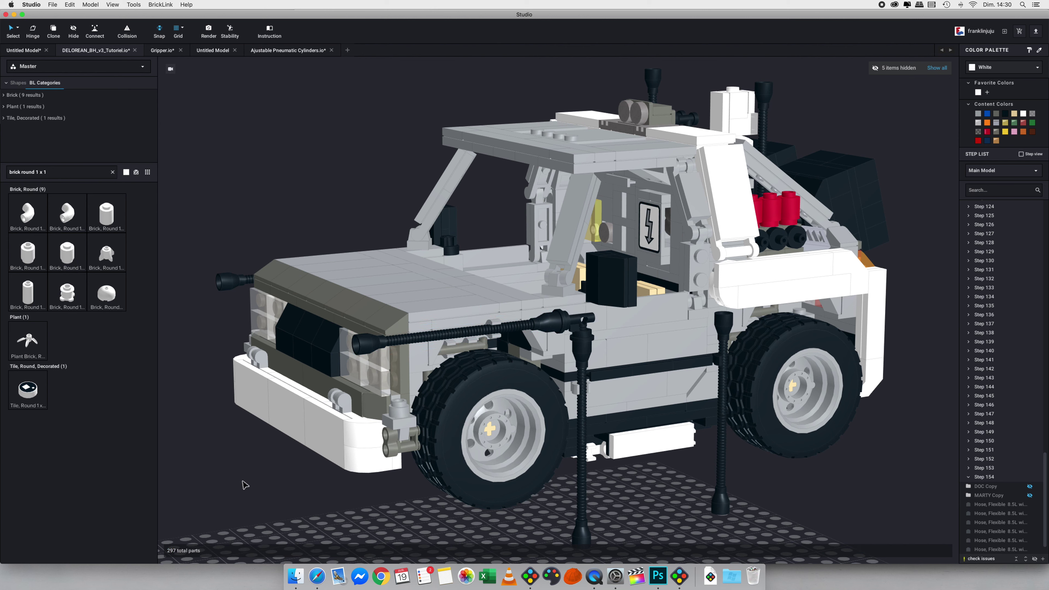
{"action": "left_click", "coordinate": [365, 350]}
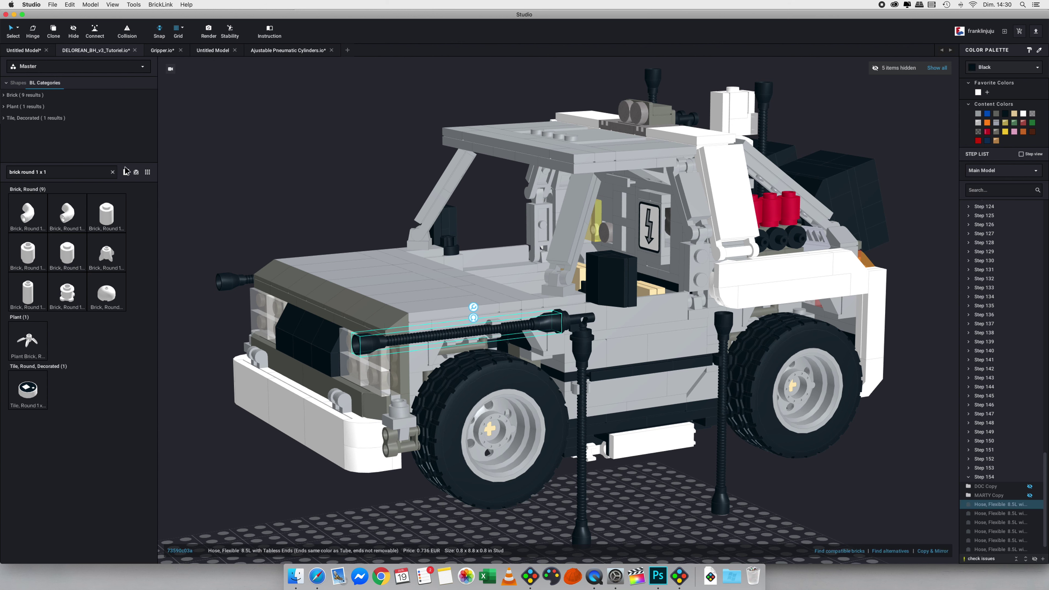
{"action": "left_click", "coordinate": [113, 173]}
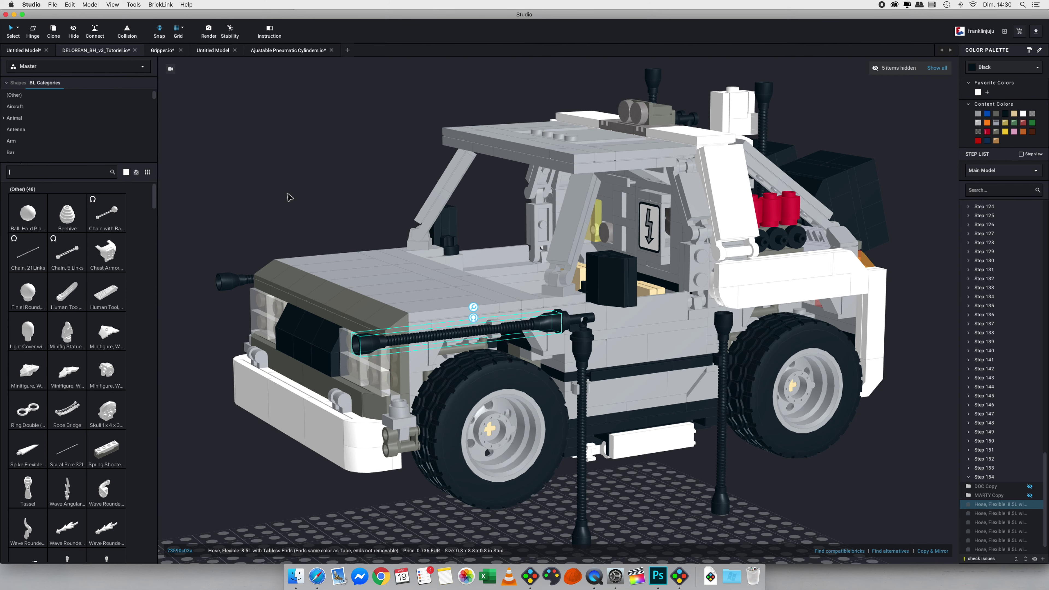
{"action": "left_click", "coordinate": [273, 189]}
Bend the black 8.5L flexible hose beside the hood so its free end sits on the connector at the front bumper corner.
{"action": "right_click_drag", "start_coordinate": [272, 186], "coordinate": [282, 189]}
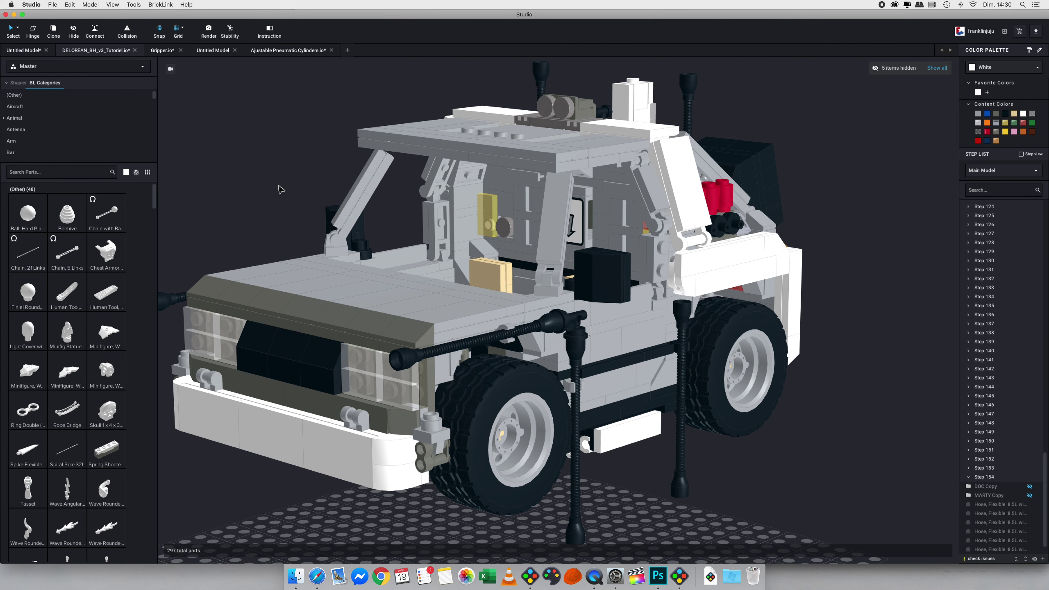
{"action": "scroll", "coordinate": [443, 348], "scroll_direction": "down", "scroll_amount": 2}
{"action": "left_click", "coordinate": [443, 347]}
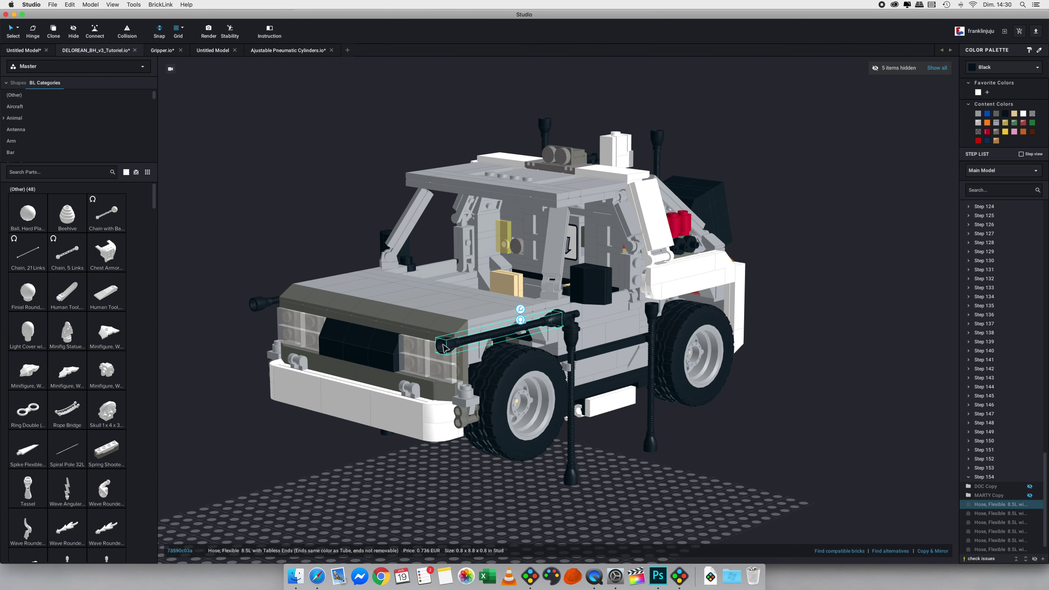
{"action": "left_click", "coordinate": [522, 324]}
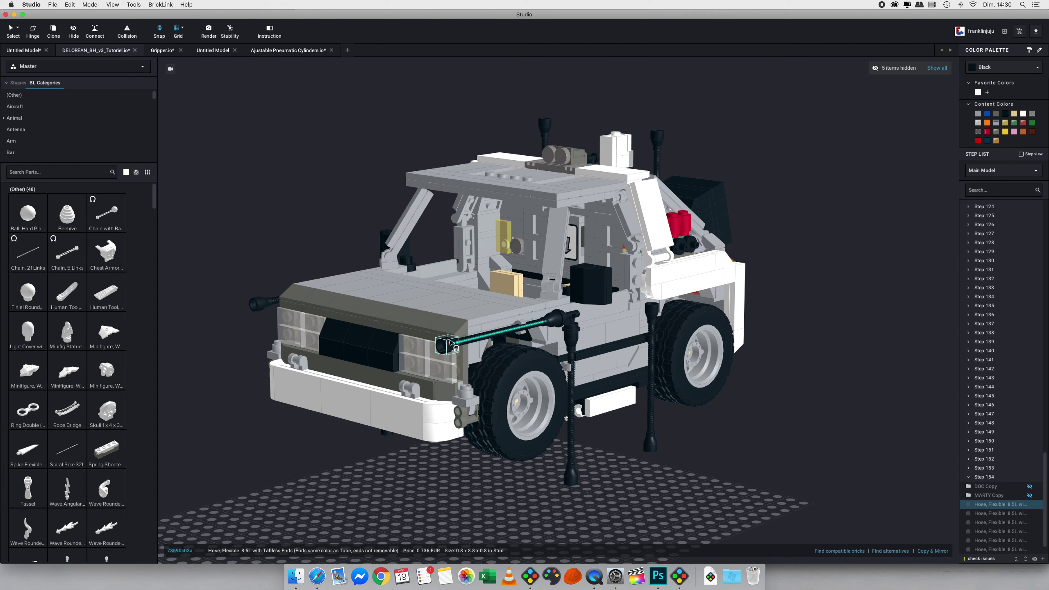
{"action": "left_click_drag", "start_coordinate": [447, 347], "coordinate": [456, 385]}
{"action": "right_click_drag", "start_coordinate": [456, 385], "coordinate": [581, 432]}
{"action": "left_click_drag", "start_coordinate": [581, 432], "coordinate": [607, 432]}
{"action": "right_click_drag", "start_coordinate": [607, 432], "coordinate": [456, 299]}
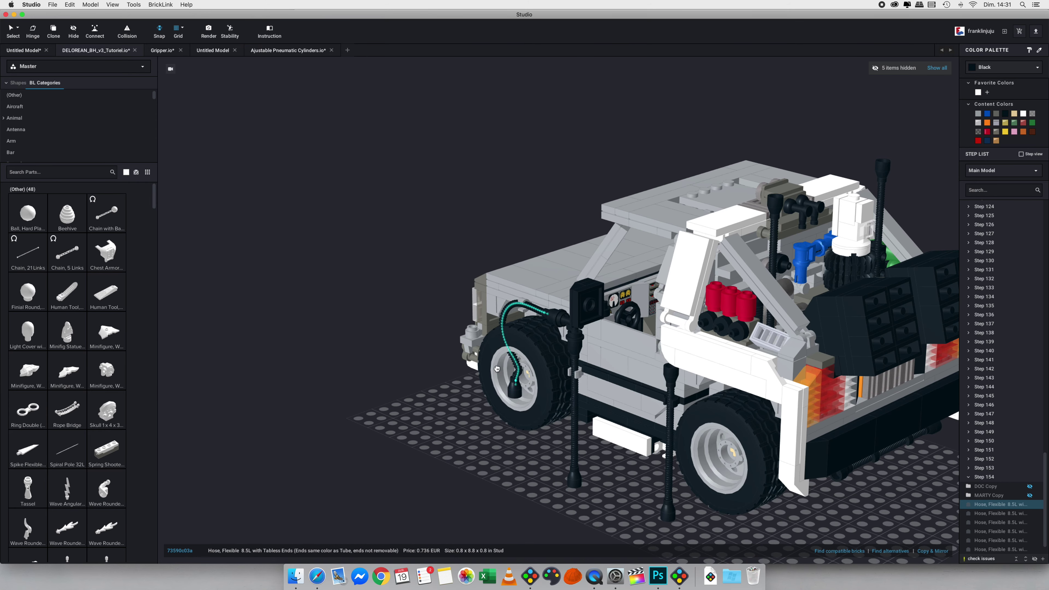
{"action": "mouse_move", "coordinate": [456, 298]}
{"action": "left_mouse_down"}
{"action": "mouse_move", "coordinate": [435, 292]}
{"action": "mouse_move", "coordinate": [457, 303]}
{"action": "left_mouse_up"}
{"action": "right_click_drag", "start_coordinate": [367, 311], "coordinate": [459, 333]}
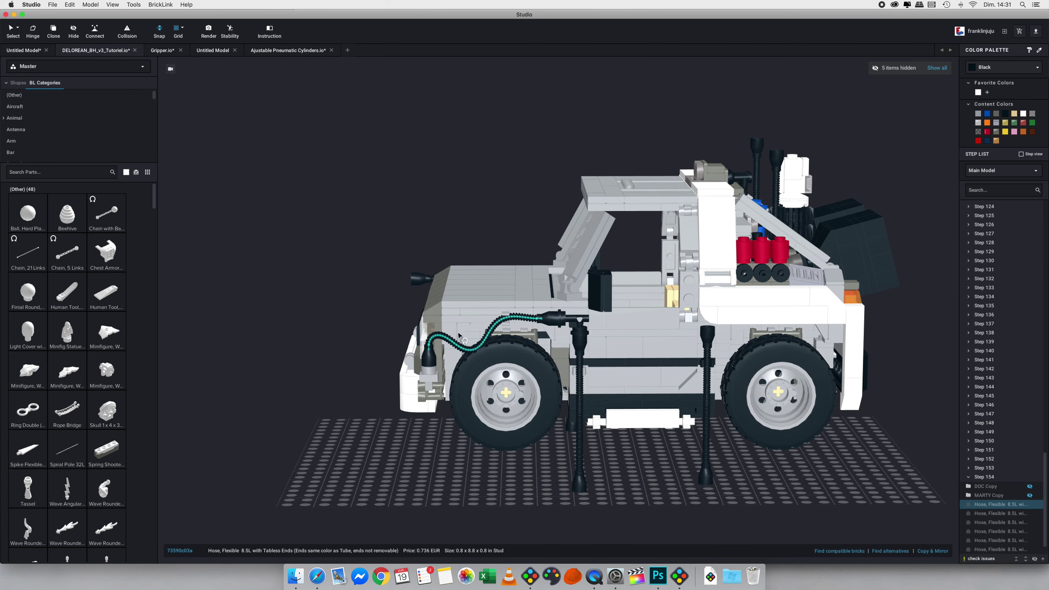
Reshape the hose's middle into a smooth arch over the front wheel, flattening it toward its rear end.
{"action": "left_click_drag", "start_coordinate": [461, 346], "coordinate": [402, 253]}
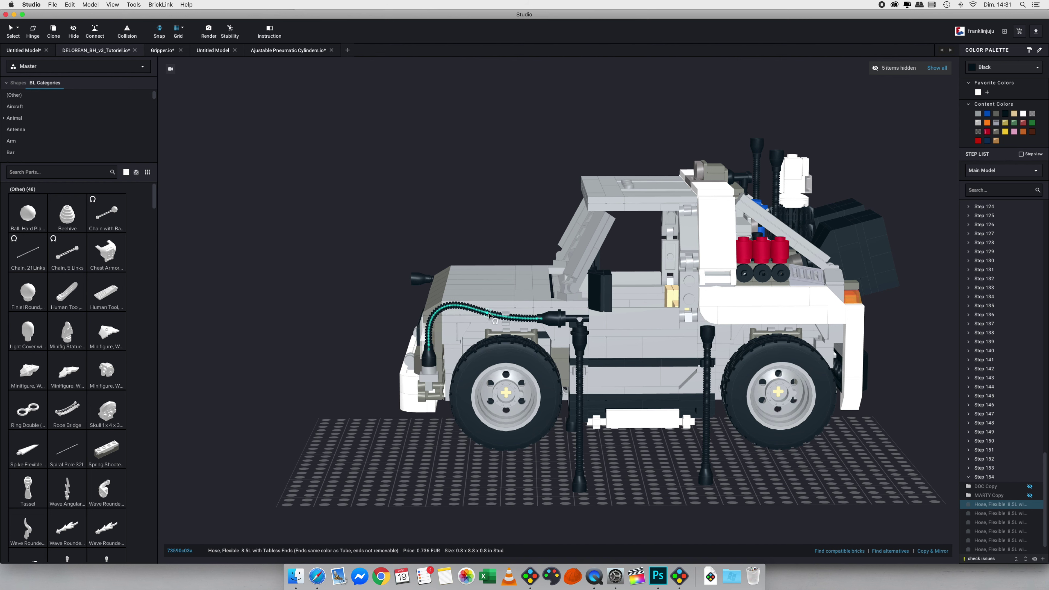
{"action": "left_click_drag", "start_coordinate": [489, 314], "coordinate": [491, 319]}
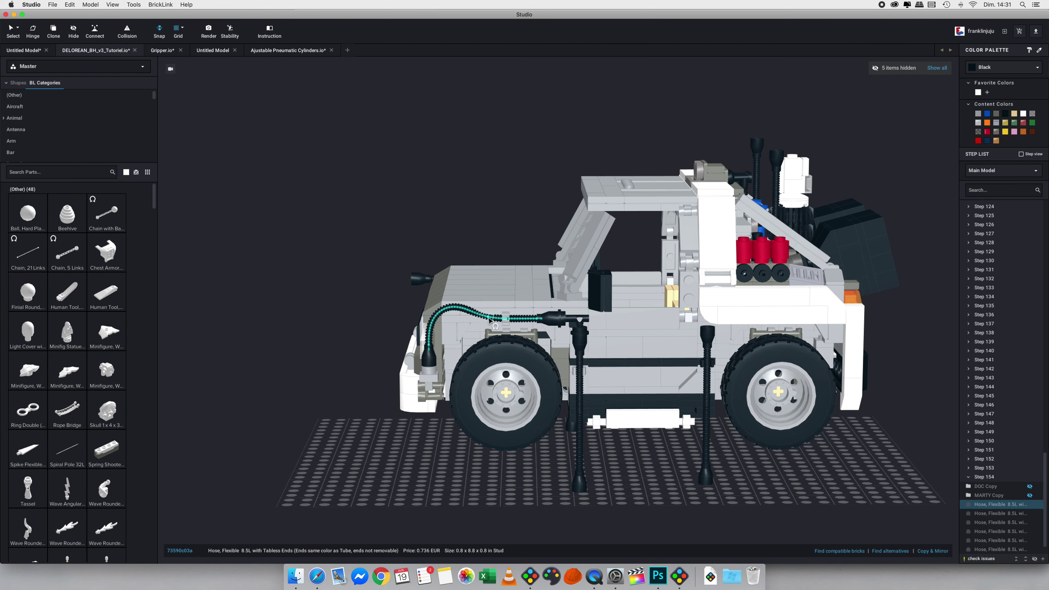
{"action": "right_click_drag", "start_coordinate": [370, 322], "coordinate": [409, 333]}
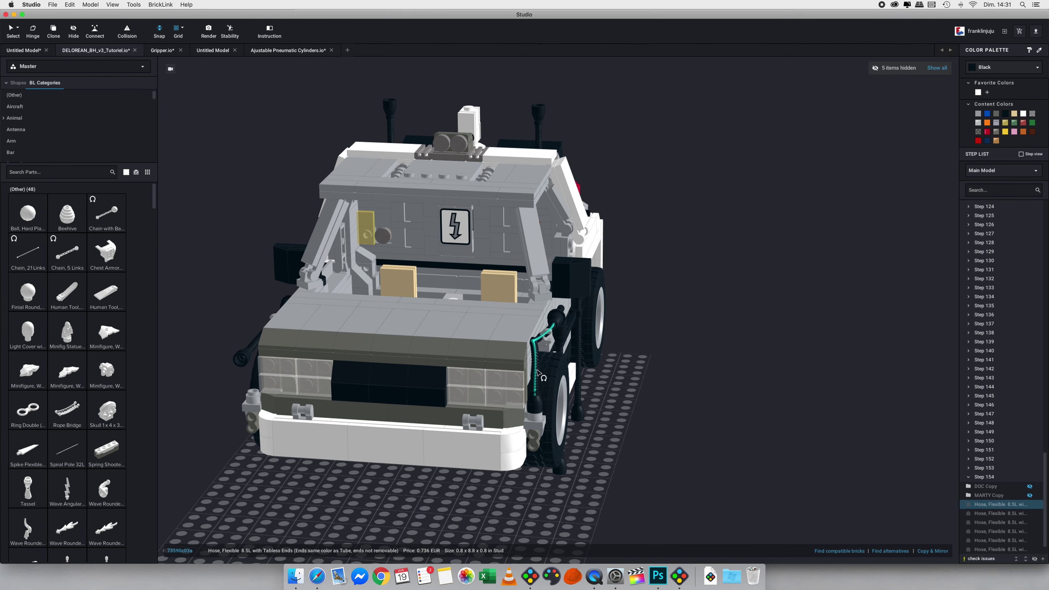
Add a second viewport and set it to a front view framed closely on the bent hose.
{"action": "left_click", "coordinate": [112, 4]}
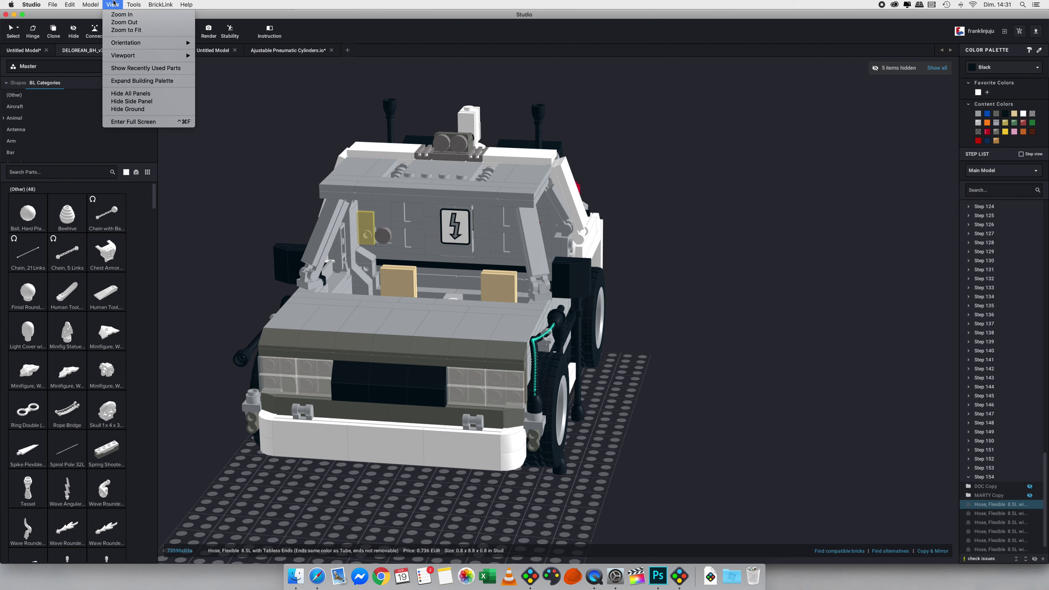
{"action": "mouse_move", "coordinate": [164, 60]}
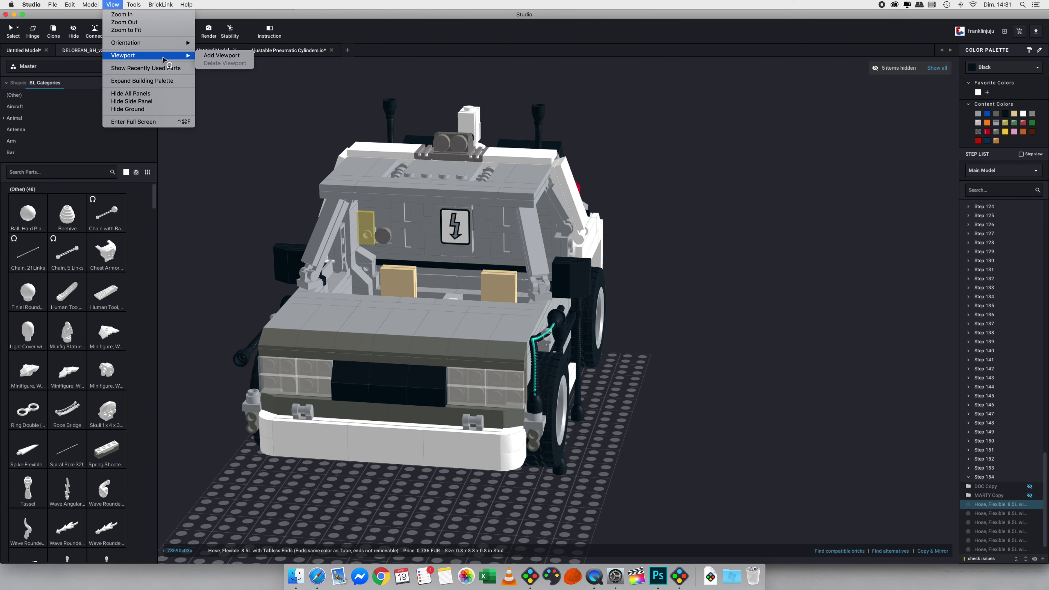
{"action": "left_click", "coordinate": [222, 55]}
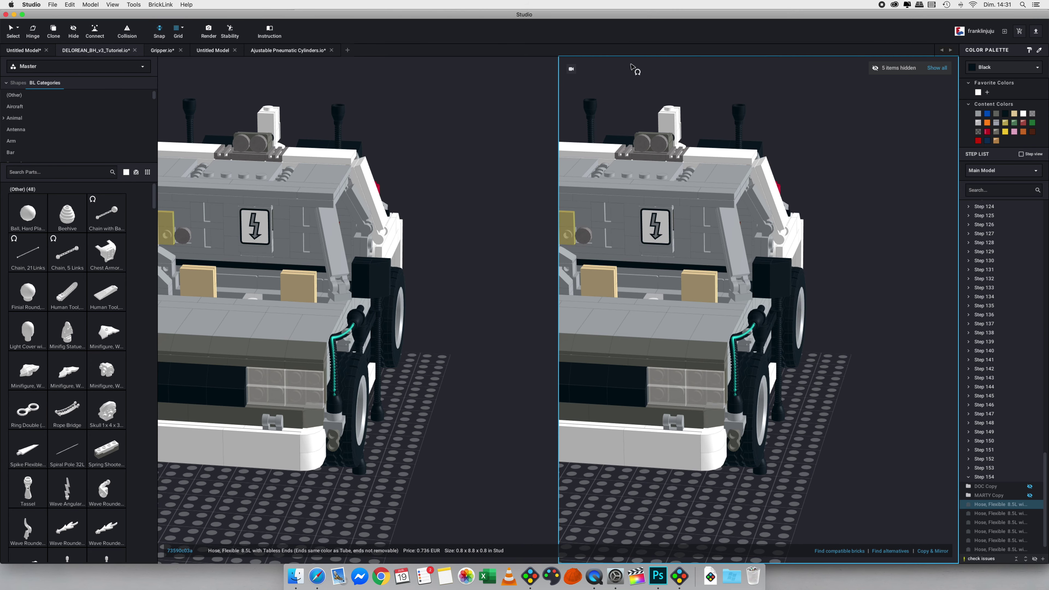
{"action": "left_click", "coordinate": [593, 71]}
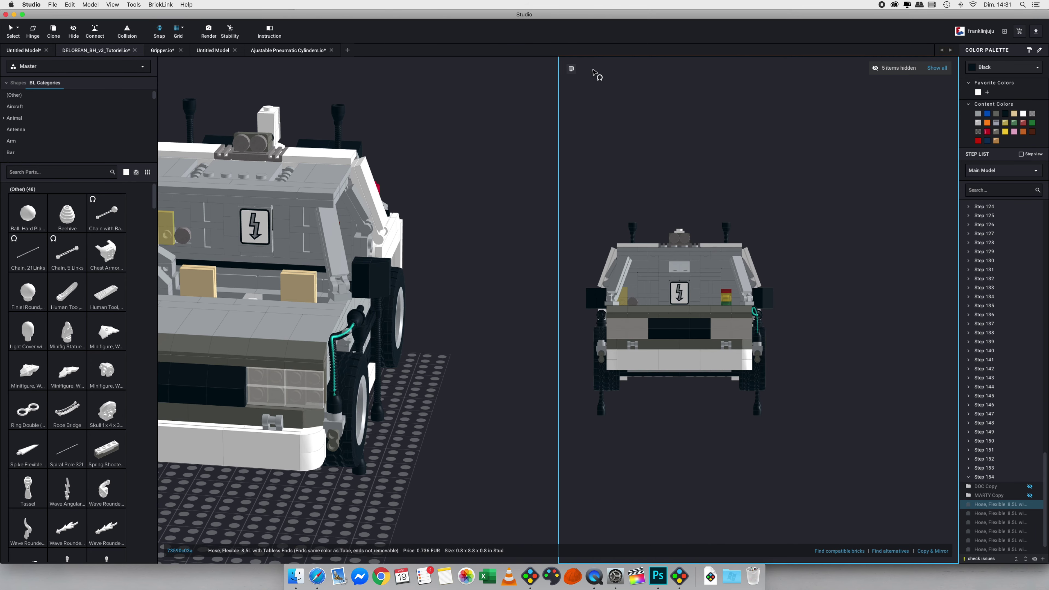
{"action": "scroll", "coordinate": [799, 345], "scroll_direction": "up", "scroll_amount": 10}
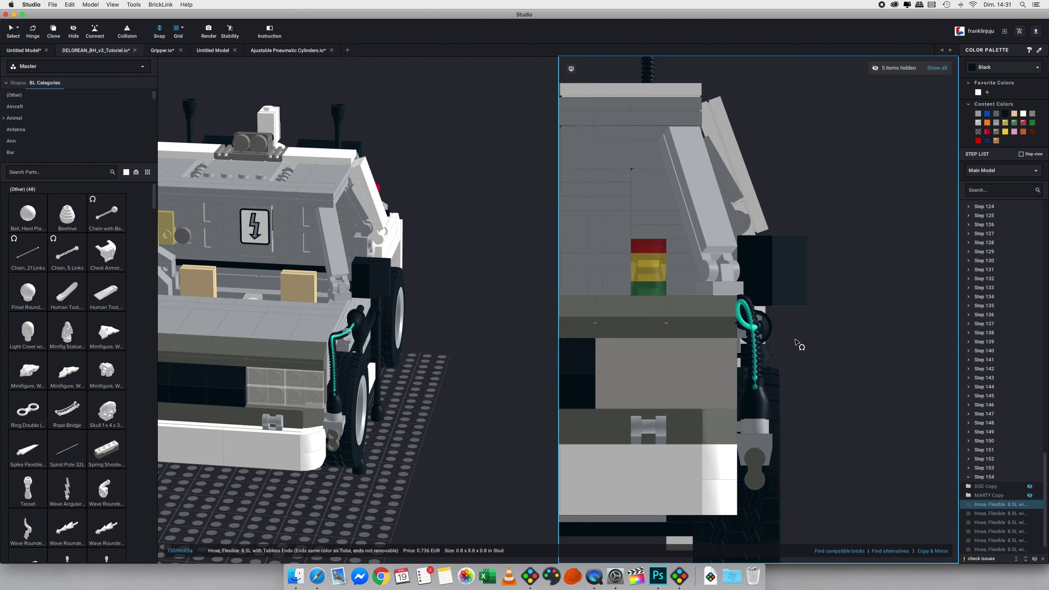
{"action": "middle_click_drag", "start_coordinate": [811, 367], "coordinate": [827, 340]}
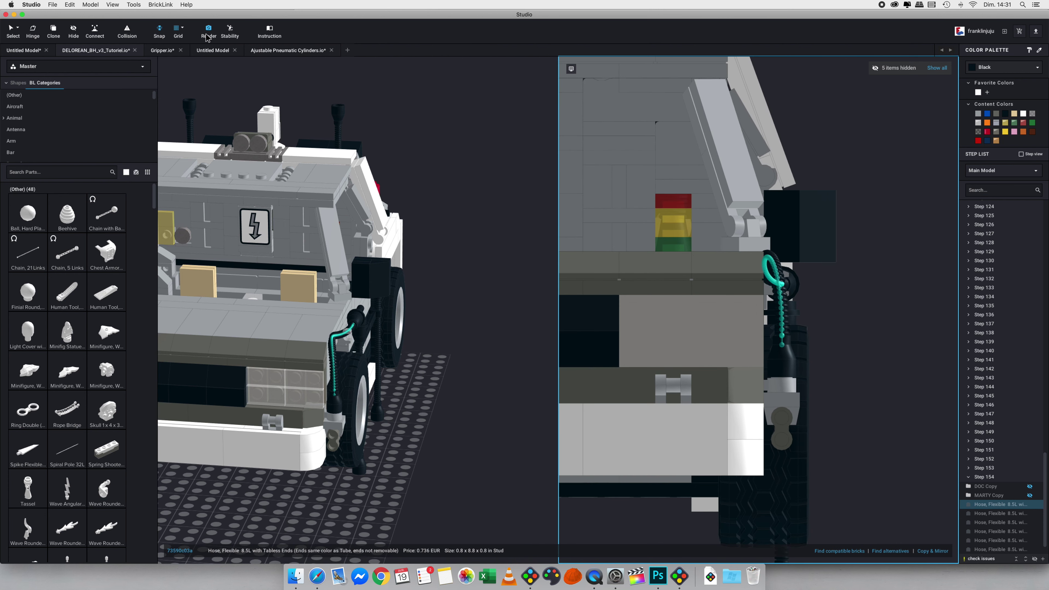
Set the first viewport to a side view framed closely on the front wheel and the bent hose.
{"action": "left_click", "coordinate": [207, 93]}
{"action": "mouse_move", "coordinate": [170, 69]}
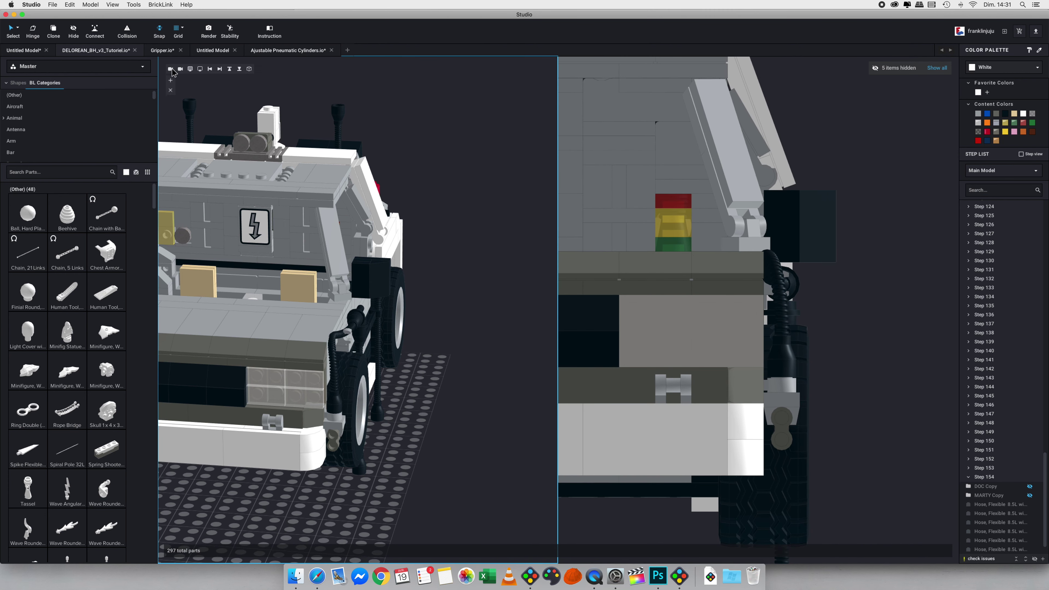
{"action": "left_click", "coordinate": [220, 73]}
{"action": "mouse_move", "coordinate": [171, 70]}
{"action": "left_click", "coordinate": [215, 73]}
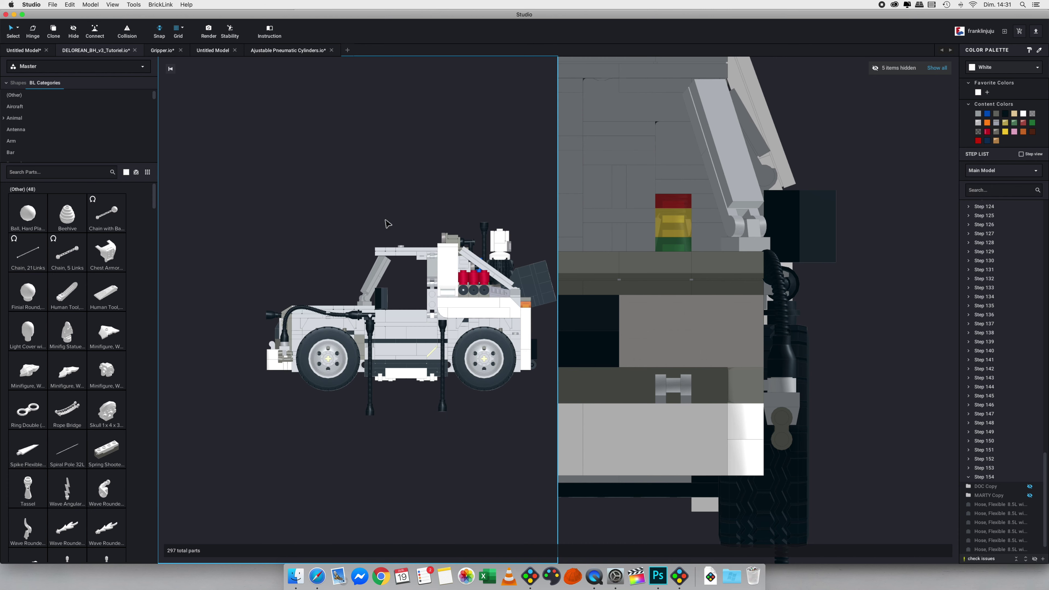
{"action": "scroll", "coordinate": [289, 249], "scroll_direction": "up", "scroll_amount": 6}
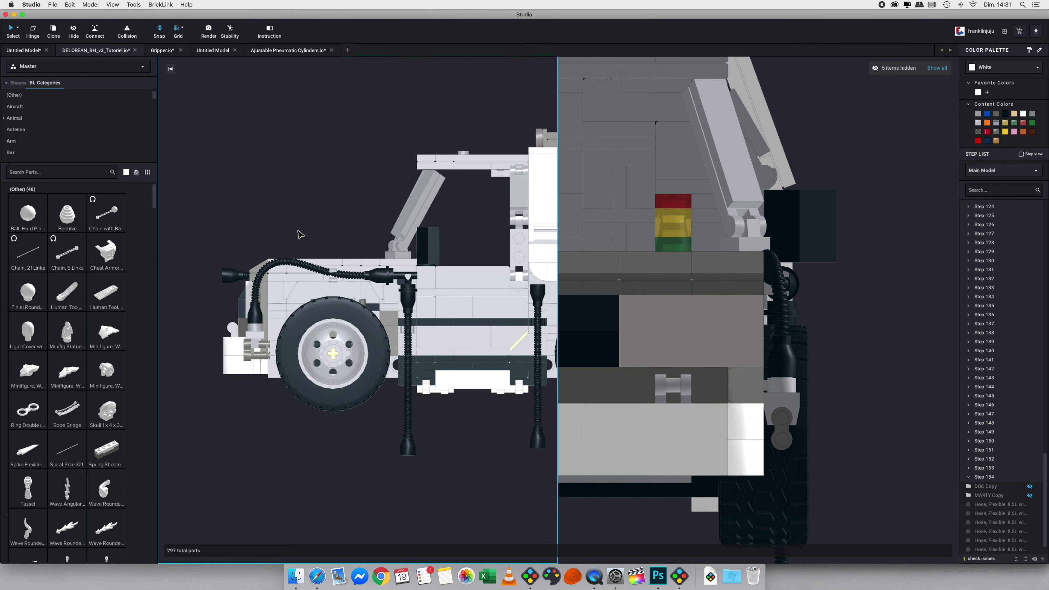
{"action": "middle_click_drag", "start_coordinate": [259, 175], "coordinate": [285, 186]}
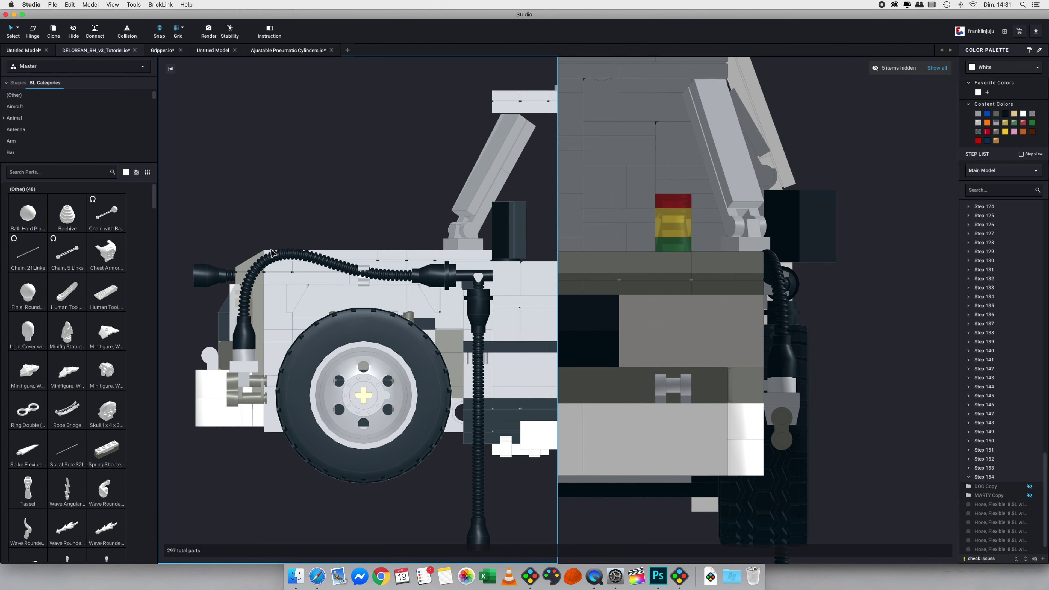
Reshape the hood-side hose in both viewports so it runs straight forward and curves down to the front corner connector.
{"action": "left_click", "coordinate": [273, 257]}
{"action": "left_click", "coordinate": [338, 281]}
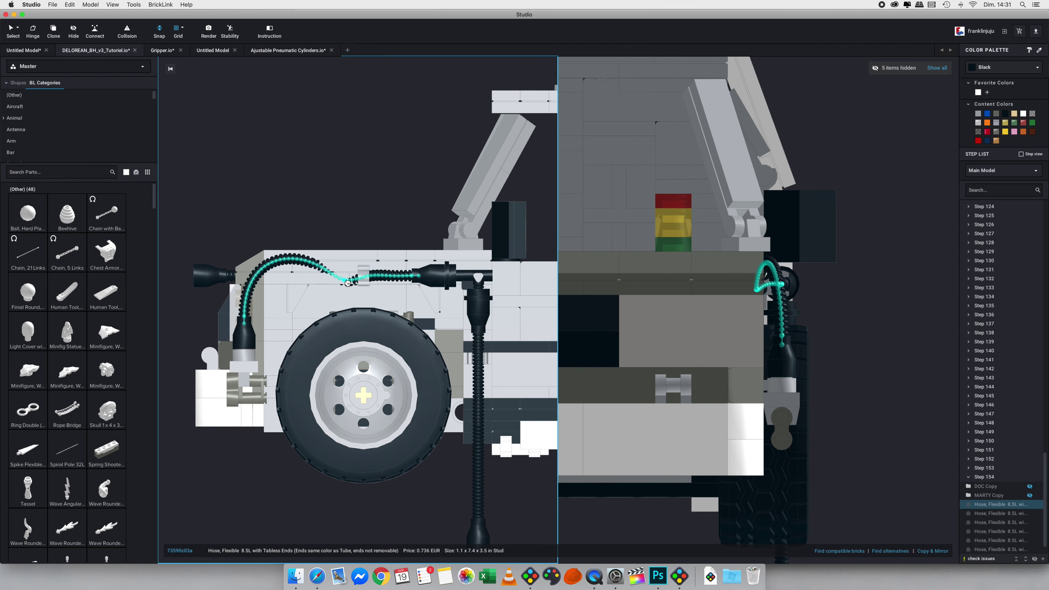
{"action": "left_click_drag", "start_coordinate": [350, 275], "coordinate": [365, 278]}
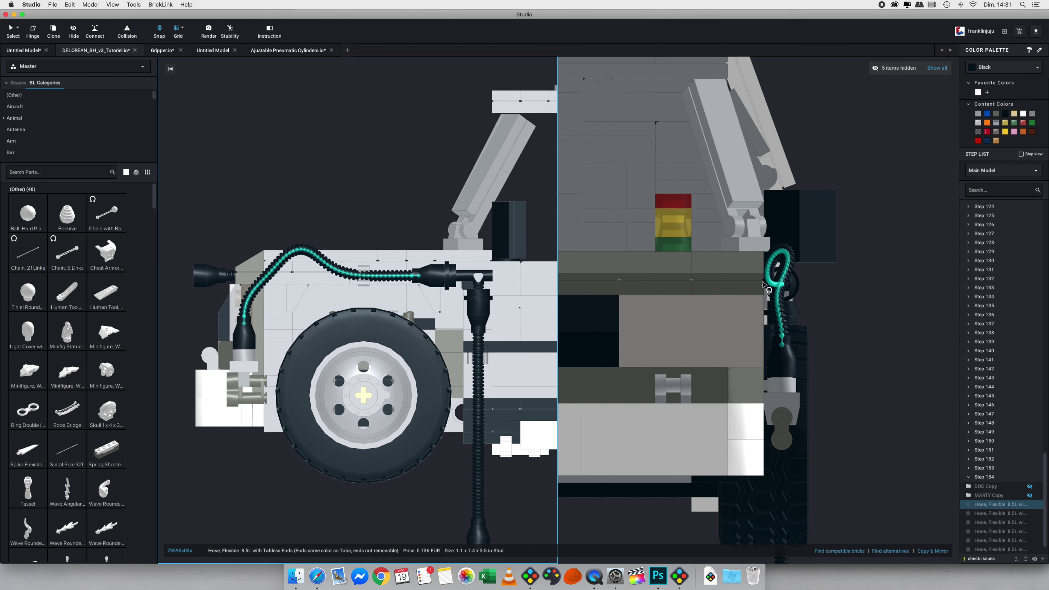
{"action": "left_click_drag", "start_coordinate": [770, 286], "coordinate": [727, 285]}
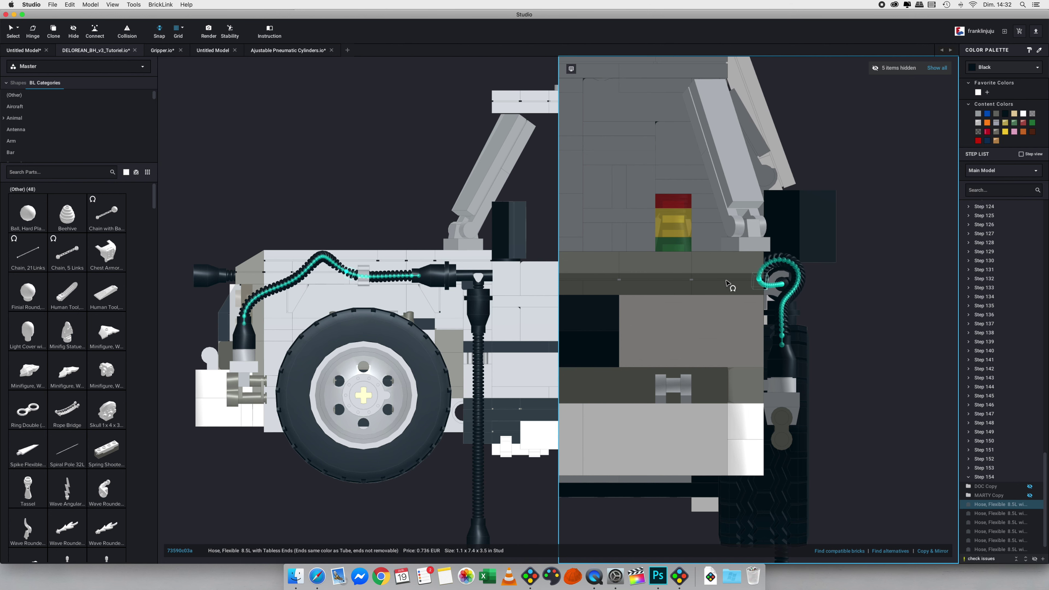
{"action": "left_click_drag", "start_coordinate": [294, 275], "coordinate": [170, 258]}
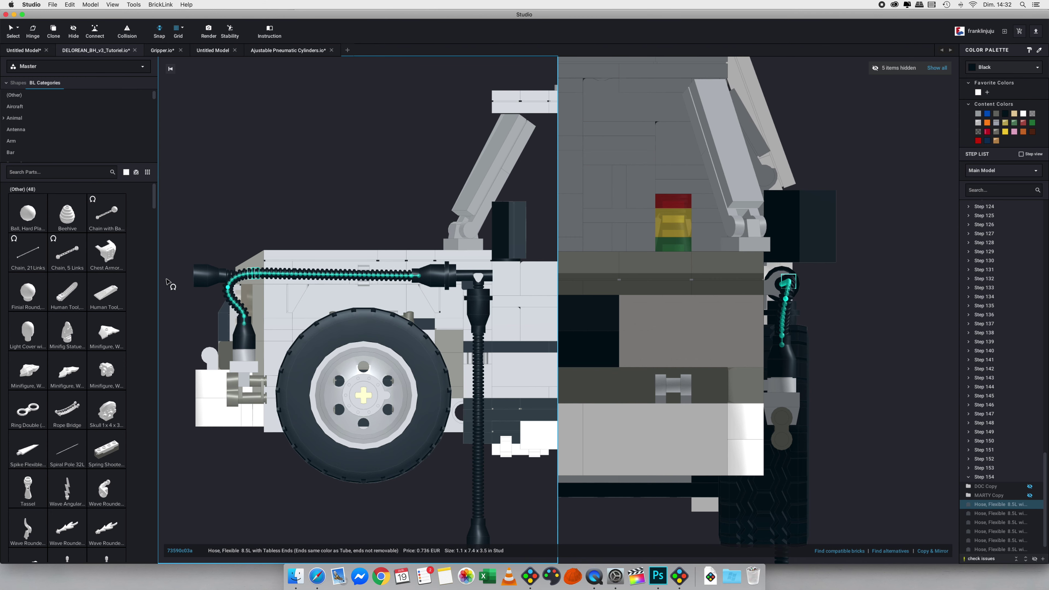
{"action": "left_click", "coordinate": [167, 284]}
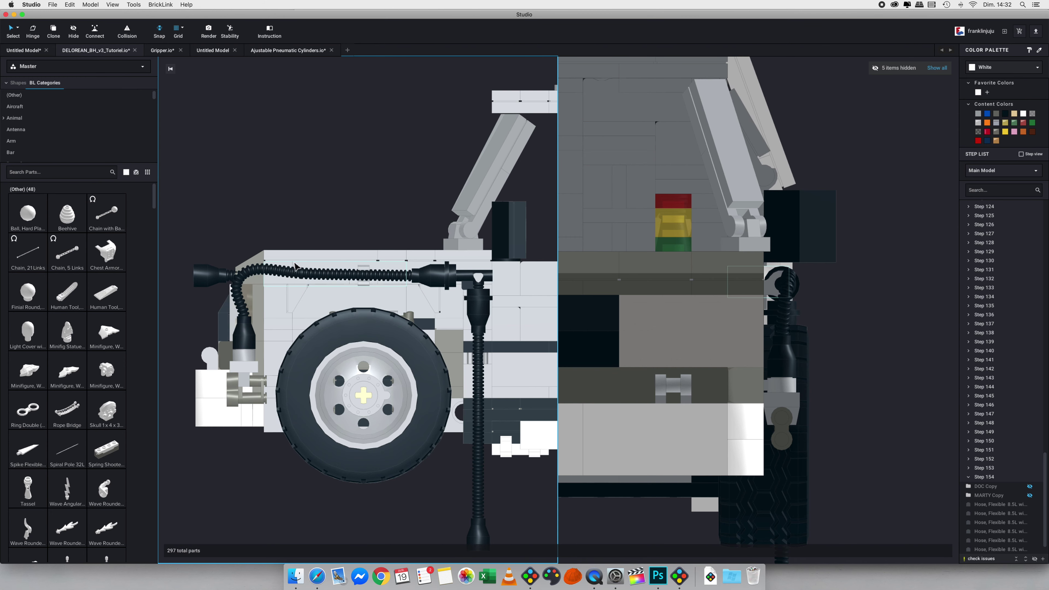
Examine the reshaped hood-side hose and the vertical hoses along the car's side from several angles.
{"action": "mouse_move", "coordinate": [326, 200]}
{"action": "right_mouse_down"}
{"action": "mouse_move", "coordinate": [347, 202]}
{"action": "mouse_move", "coordinate": [332, 204]}
{"action": "right_mouse_up"}
{"action": "scroll", "coordinate": [331, 203], "scroll_direction": "down", "scroll_amount": 10}
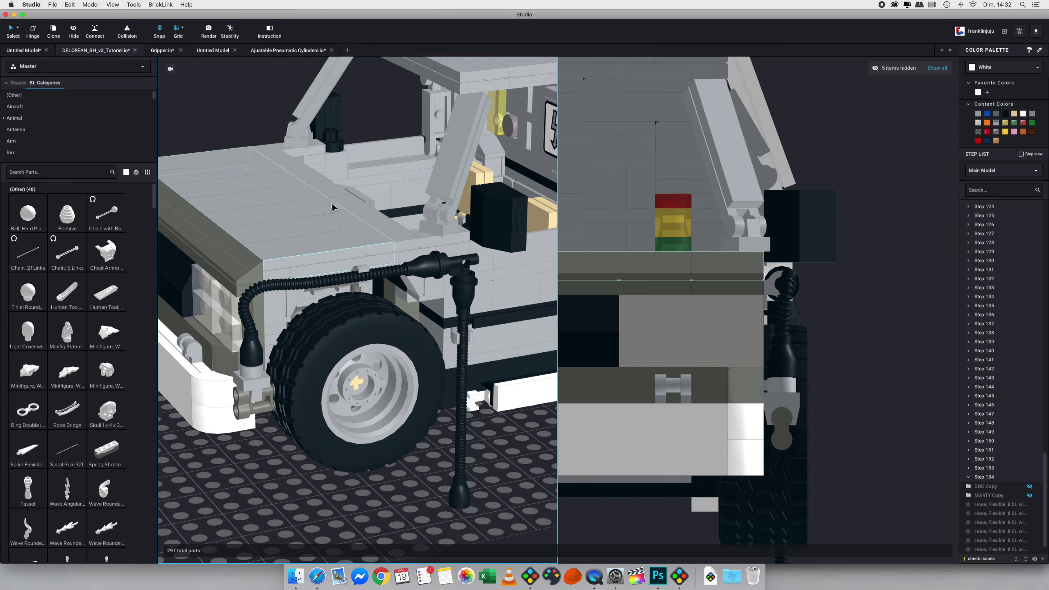
{"action": "mouse_move", "coordinate": [223, 185]}
{"action": "right_mouse_down"}
{"action": "mouse_move", "coordinate": [246, 181]}
{"action": "mouse_move", "coordinate": [221, 181]}
{"action": "right_mouse_up"}
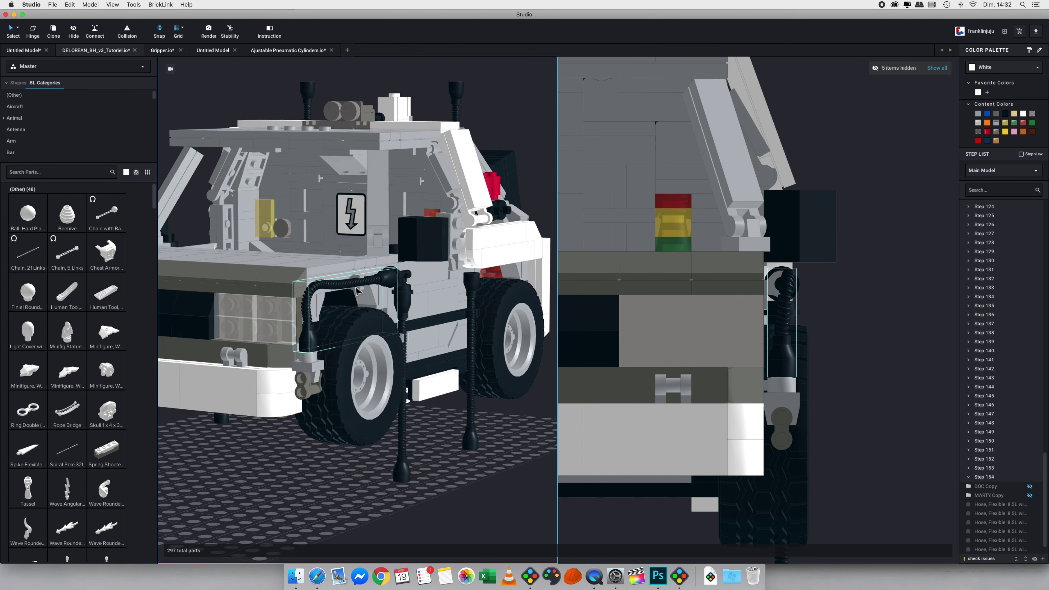
{"action": "scroll", "coordinate": [356, 291], "scroll_direction": "up", "scroll_amount": 5}
{"action": "mouse_move", "coordinate": [357, 292]}
{"action": "right_mouse_down"}
{"action": "mouse_move", "coordinate": [367, 291]}
{"action": "mouse_move", "coordinate": [336, 291]}
{"action": "mouse_move", "coordinate": [346, 292]}
{"action": "right_mouse_up"}
{"action": "scroll", "coordinate": [346, 292], "scroll_direction": "down", "scroll_amount": 5}
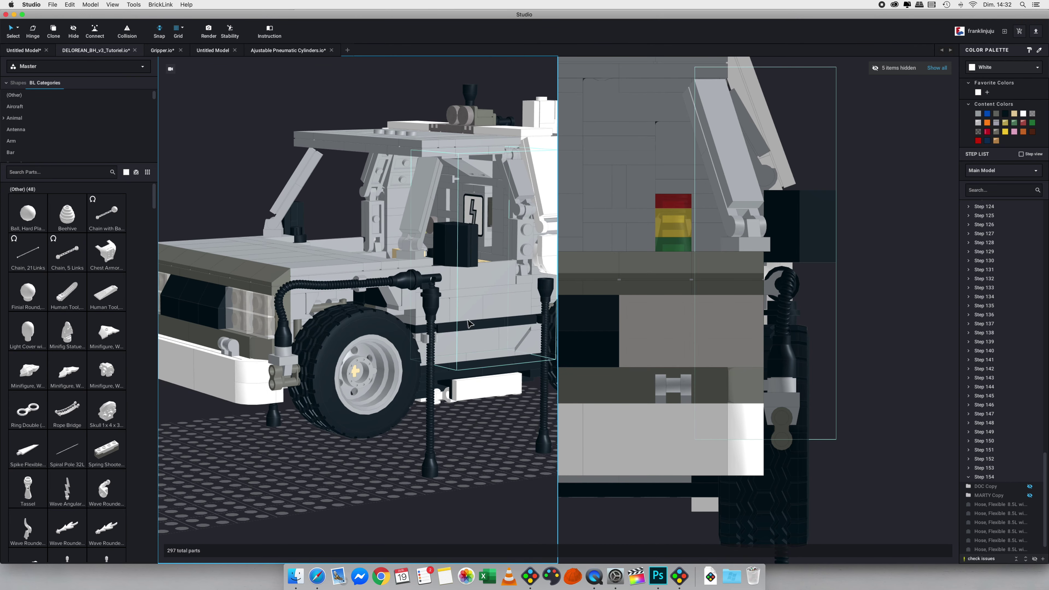
{"action": "scroll", "coordinate": [415, 356], "scroll_direction": "up", "scroll_amount": 8}
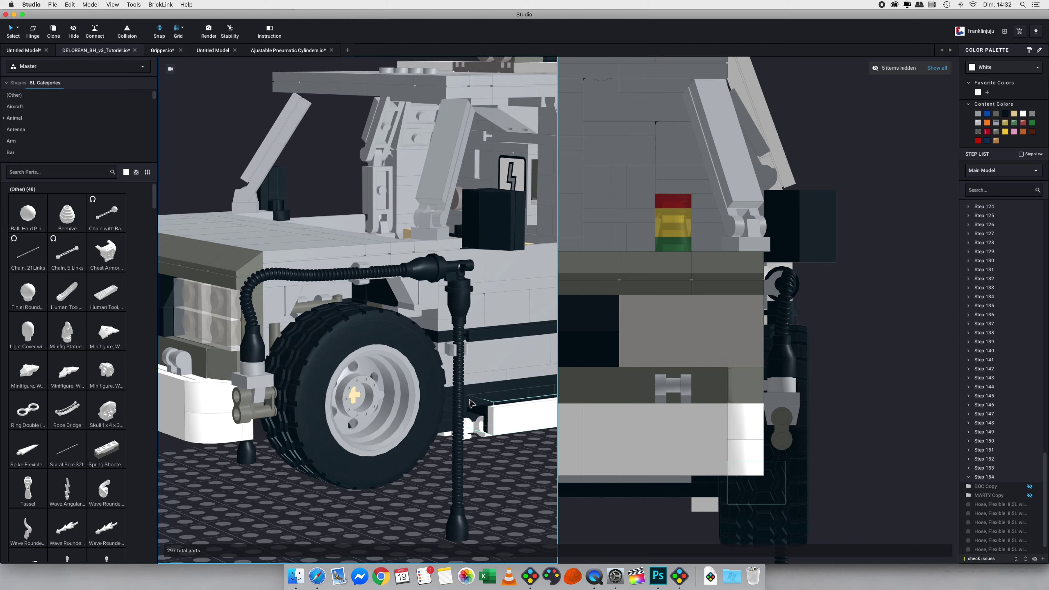
{"action": "scroll", "coordinate": [397, 326], "scroll_direction": "up", "scroll_amount": 3}
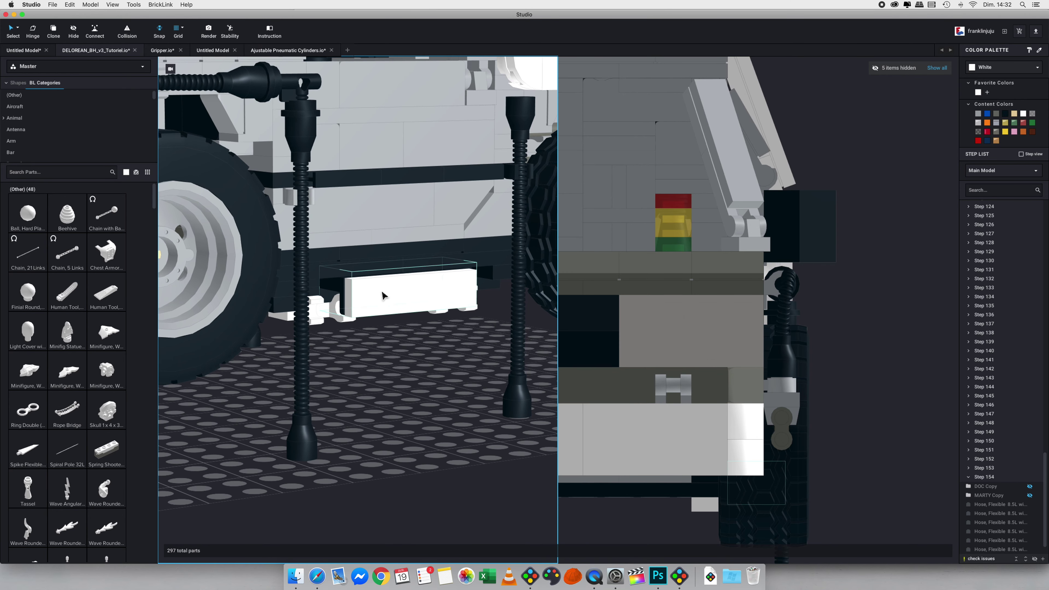
Hide the white skirt piece, the front wheel and the front bumper parts that block the view of the vertical hose.
{"action": "left_click", "coordinate": [383, 295]}
{"action": "key", "text": "l"}
{"action": "right_click_drag", "start_coordinate": [369, 345], "coordinate": [330, 467]}
{"action": "left_click", "coordinate": [329, 272]}
{"action": "left_click", "coordinate": [208, 70]}
{"action": "left_click", "coordinate": [366, 292]}
{"action": "left_click_drag", "start_coordinate": [367, 409], "coordinate": [423, 346]}
{"action": "middle_click_drag", "start_coordinate": [803, 512], "coordinate": [812, 418]}
{"action": "left_click", "coordinate": [812, 417]}
{"action": "key", "text": "l"}
{"action": "left_click", "coordinate": [752, 348]}
{"action": "key", "text": "l"}
{"action": "scroll", "coordinate": [358, 312], "scroll_direction": "up", "scroll_amount": 1}
Bend the vertical hose behind the front wheel so its lower end curves rearward toward the white clips beneath the sill.
{"action": "left_click", "coordinate": [361, 289]}
{"action": "left_click", "coordinate": [408, 255]}
{"action": "left_click_drag", "start_coordinate": [432, 324], "coordinate": [427, 324]}
{"action": "left_click_drag", "start_coordinate": [772, 401], "coordinate": [772, 399]}
{"action": "mouse_move", "coordinate": [433, 326]}
{"action": "left_mouse_down"}
{"action": "mouse_move", "coordinate": [475, 328]}
{"action": "mouse_move", "coordinate": [418, 330]}
{"action": "left_mouse_up"}
{"action": "left_click", "coordinate": [158, 31]}
{"action": "left_click_drag", "start_coordinate": [581, 415], "coordinate": [658, 416]}
{"action": "left_click_drag", "start_coordinate": [392, 325], "coordinate": [461, 327]}
{"action": "left_click_drag", "start_coordinate": [704, 416], "coordinate": [749, 408]}
{"action": "left_click_drag", "start_coordinate": [462, 327], "coordinate": [413, 354]}
{"action": "left_click_drag", "start_coordinate": [749, 445], "coordinate": [764, 407]}
{"action": "left_click_drag", "start_coordinate": [365, 337], "coordinate": [451, 325]}
{"action": "left_click", "coordinate": [442, 383]}
{"action": "right_click_drag", "start_coordinate": [443, 385], "coordinate": [475, 409]}
Search the parts for "plate 1 x 1" and add a white Plate 1 x 1 near the bent hose.
{"action": "left_click", "coordinate": [36, 171]}
{"action": "type", "text": "plate 1 x 1"}
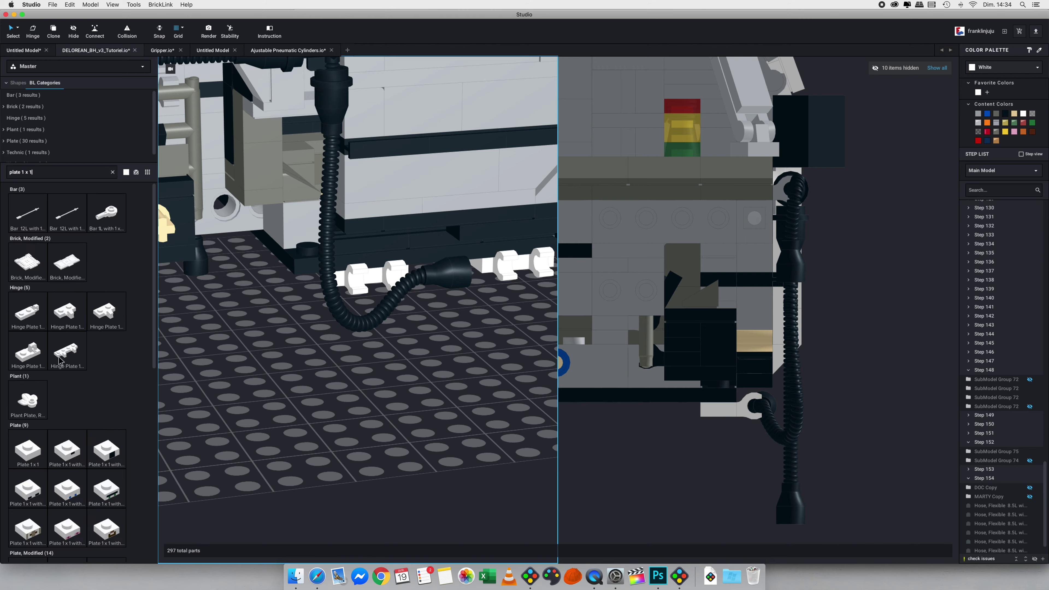
{"action": "left_click", "coordinate": [28, 450]}
{"action": "right_click_drag", "start_coordinate": [438, 307], "coordinate": [442, 235]}
{"action": "right_click_drag", "start_coordinate": [551, 310], "coordinate": [532, 384]}
{"action": "left_click", "coordinate": [448, 476]}
{"action": "right_click_drag", "start_coordinate": [447, 413], "coordinate": [452, 462]}
{"action": "key", "text": "Escape"}
Adjust the lower end of the bent hose so it meets the underside of the car's sill.
{"action": "left_click", "coordinate": [463, 281]}
{"action": "left_click_drag", "start_coordinate": [473, 304], "coordinate": [487, 182]}
{"action": "left_click_drag", "start_coordinate": [496, 228], "coordinate": [499, 232]}
{"action": "right_click_drag", "start_coordinate": [475, 305], "coordinate": [502, 264]}
{"action": "double_click", "coordinate": [475, 273]}
{"action": "mouse_move", "coordinate": [487, 274]}
{"action": "left_mouse_down"}
{"action": "mouse_move", "coordinate": [450, 267]}
{"action": "mouse_move", "coordinate": [490, 275]}
{"action": "left_mouse_up"}
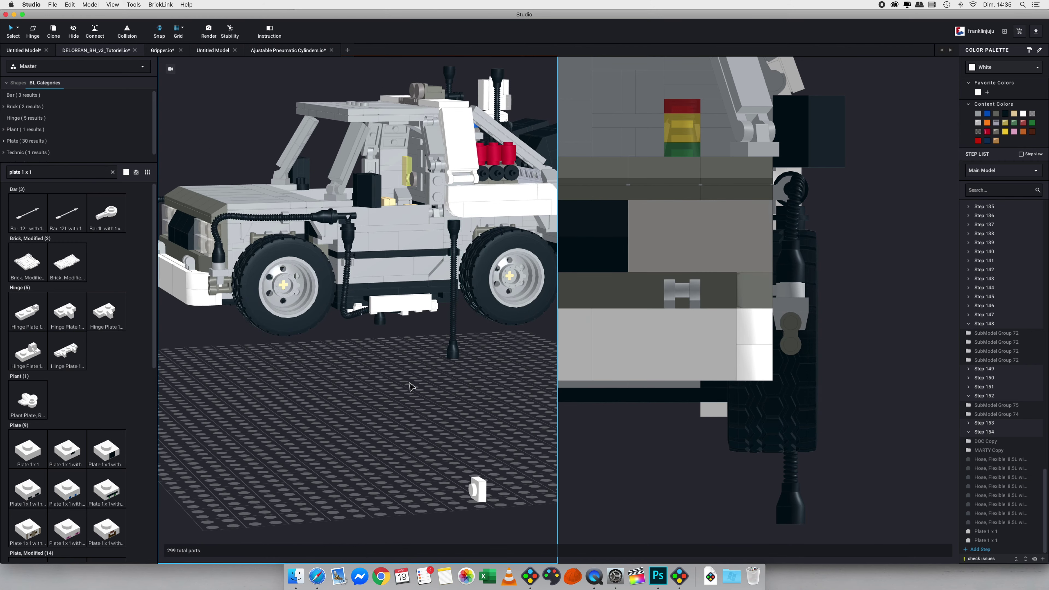
Replace the straight vertical hose before the rear wheel with a copy of the bent hose, and delete the spare plate.
{"action": "left_click", "coordinate": [454, 290]}
{"action": "key", "text": "BackSpace"}
{"action": "left_click", "coordinate": [347, 275]}
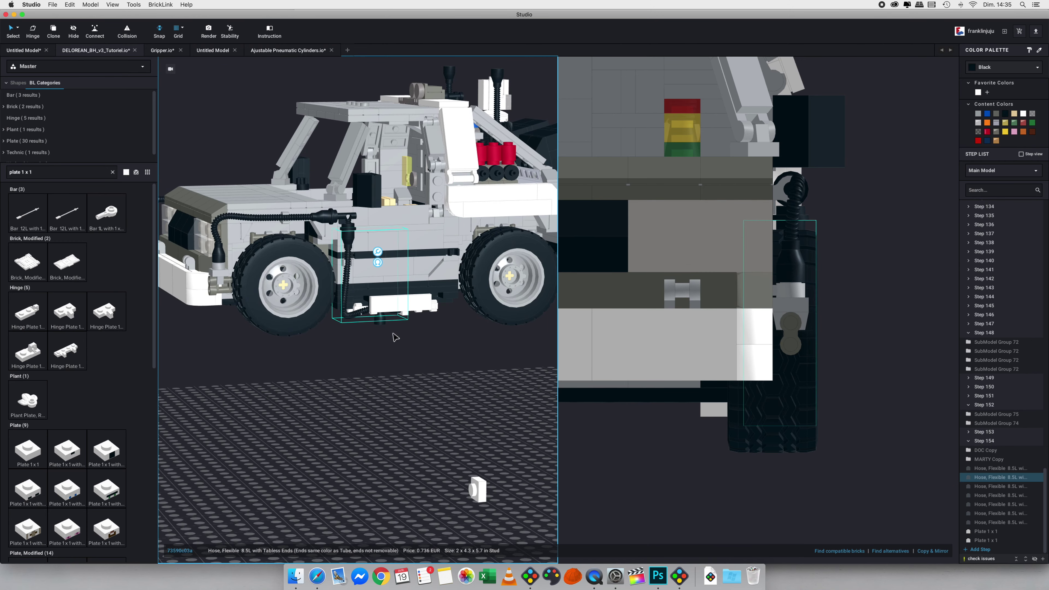
{"action": "right_click_drag", "start_coordinate": [393, 450], "coordinate": [413, 385]}
{"action": "left_click", "coordinate": [392, 431]}
{"action": "left_click", "coordinate": [397, 330]}
{"action": "key", "text": "BackSpace"}
Duplicate the three bent side hoses and place the copies on the opposite side of the car.
{"action": "right_click_drag", "start_coordinate": [397, 290], "coordinate": [323, 248]}
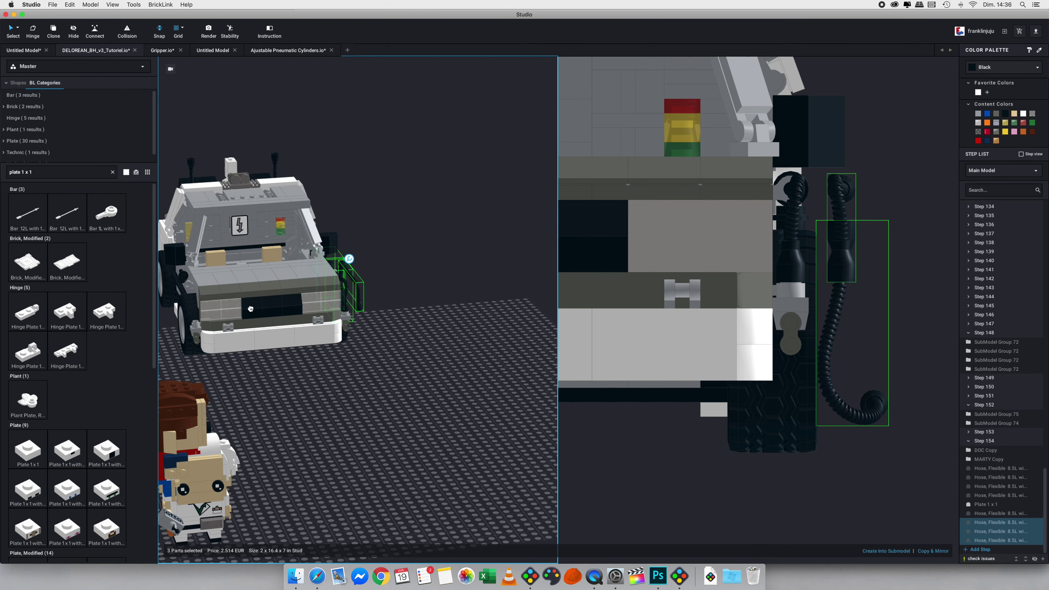
{"action": "right_click_drag", "start_coordinate": [251, 309], "coordinate": [372, 319]}
{"action": "left_click", "coordinate": [397, 467]}
{"action": "right_click_drag", "start_coordinate": [476, 413], "coordinate": [330, 433]}
{"action": "scroll", "coordinate": [471, 408], "scroll_direction": "down", "scroll_amount": 5}
{"action": "right_click_drag", "start_coordinate": [471, 407], "coordinate": [413, 434]}
Adjust the angle of the parts around the rear engine deck with the Hinge tool.
{"action": "left_click_drag", "start_coordinate": [473, 206], "coordinate": [540, 364]}
{"action": "key", "text": "h"}
{"action": "right_click_drag", "start_coordinate": [541, 364], "coordinate": [458, 434]}
{"action": "left_click", "coordinate": [442, 394]}
{"action": "left_click", "coordinate": [494, 398]}
{"action": "right_click_drag", "start_coordinate": [494, 398], "coordinate": [413, 275]}
{"action": "left_click", "coordinate": [413, 275]}
{"action": "scroll", "coordinate": [413, 274], "scroll_direction": "up", "scroll_amount": 5}
{"action": "key", "text": "h"}
Bend one of the upright hoses on the rear engine deck down into an arch.
{"action": "left_click", "coordinate": [489, 232]}
{"action": "left_click_drag", "start_coordinate": [491, 165], "coordinate": [448, 260]}
{"action": "right_click_drag", "start_coordinate": [448, 260], "coordinate": [427, 276]}
{"action": "left_click_drag", "start_coordinate": [425, 274], "coordinate": [418, 271]}
{"action": "right_click_drag", "start_coordinate": [418, 271], "coordinate": [488, 447]}
{"action": "left_click", "coordinate": [487, 446]}
Return to a single viewport and show all hidden items.
{"action": "left_click", "coordinate": [113, 5]}
{"action": "mouse_move", "coordinate": [132, 57]}
{"action": "left_click", "coordinate": [223, 56]}
{"action": "left_click", "coordinate": [937, 68]}
Bend the remaining upright hose on the rear engine deck toward the centre of the car.
{"action": "right_click_drag", "start_coordinate": [550, 289], "coordinate": [516, 331]}
{"action": "left_click", "coordinate": [665, 137]}
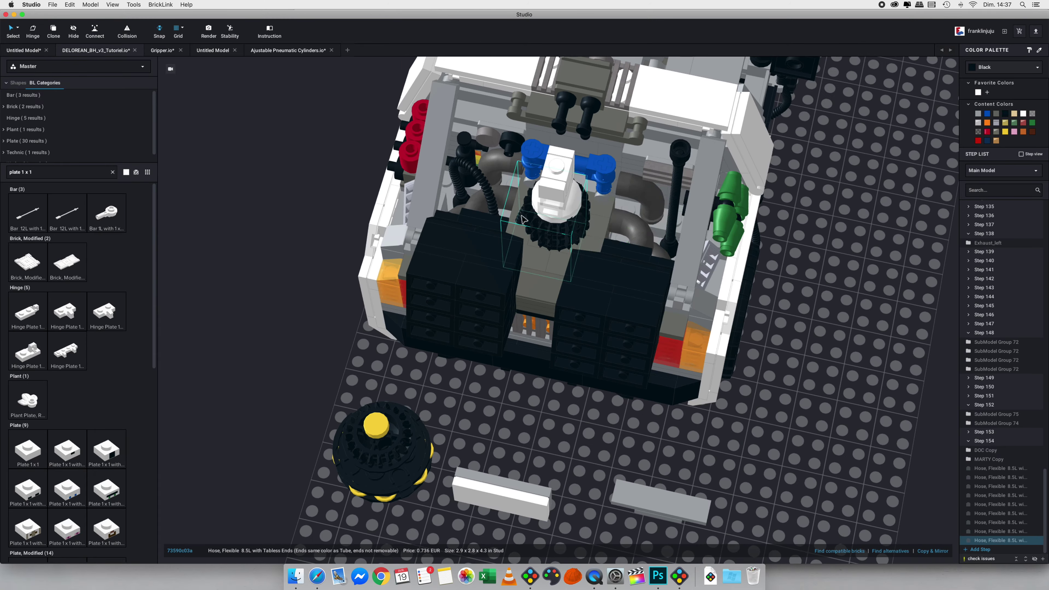
{"action": "right_click_drag", "start_coordinate": [723, 207], "coordinate": [756, 186]}
{"action": "left_click_drag", "start_coordinate": [748, 198], "coordinate": [589, 215]}
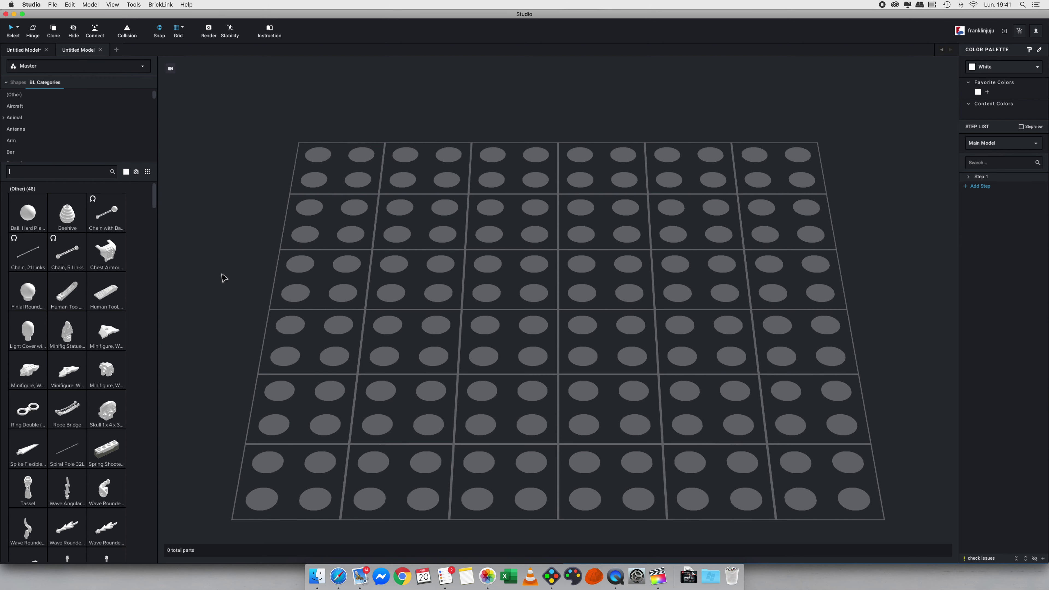
Open the model with the wheel and panel, and find the bricks compatible with the 56mm D. x 34mm wheel.
{"action": "left_click", "coordinate": [36, 51]}
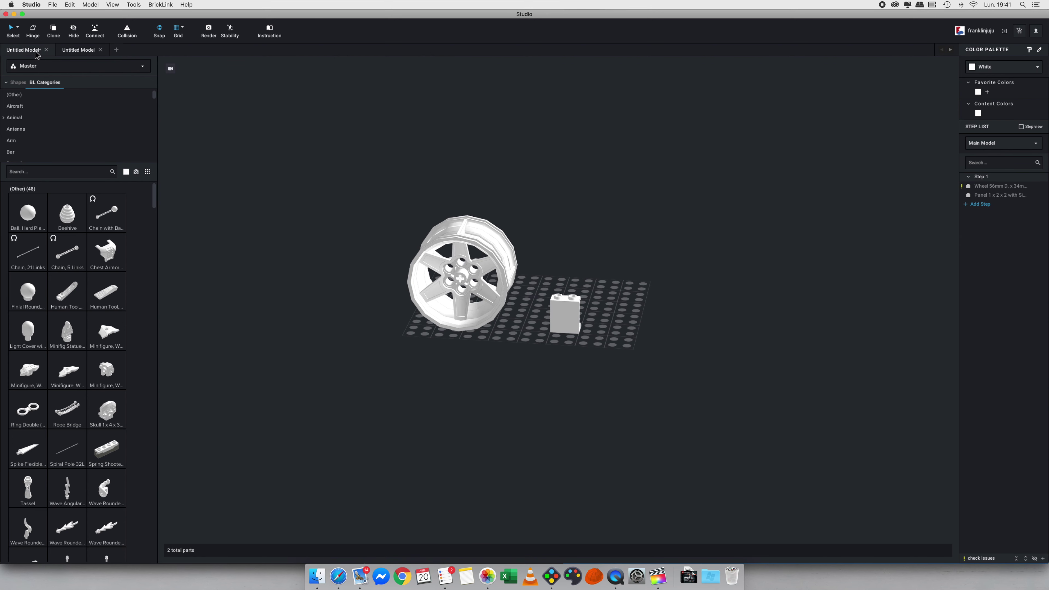
{"action": "right_click_drag", "start_coordinate": [314, 325], "coordinate": [326, 324]}
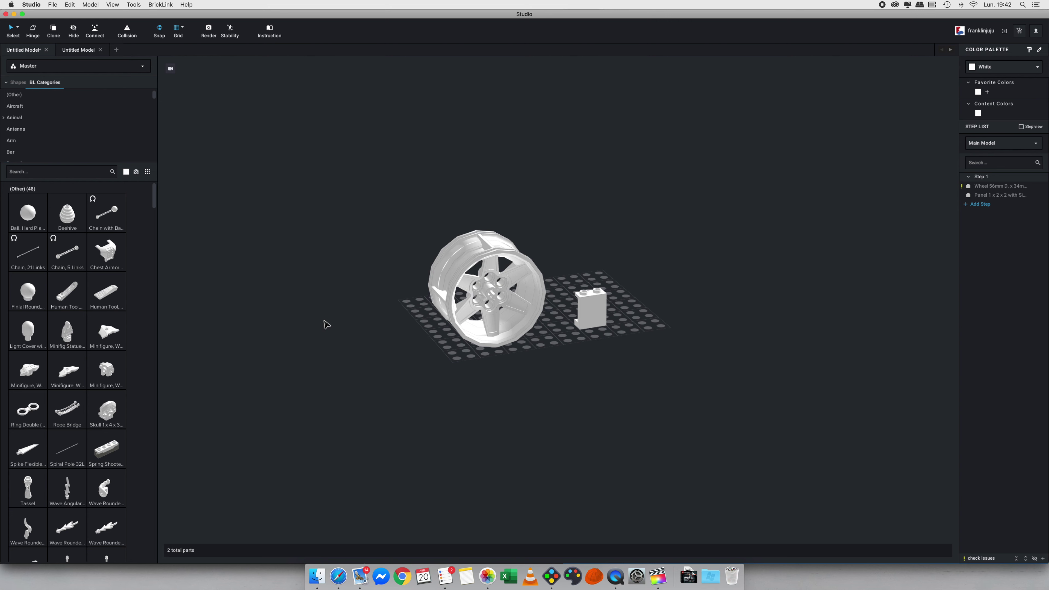
{"action": "left_click", "coordinate": [501, 284]}
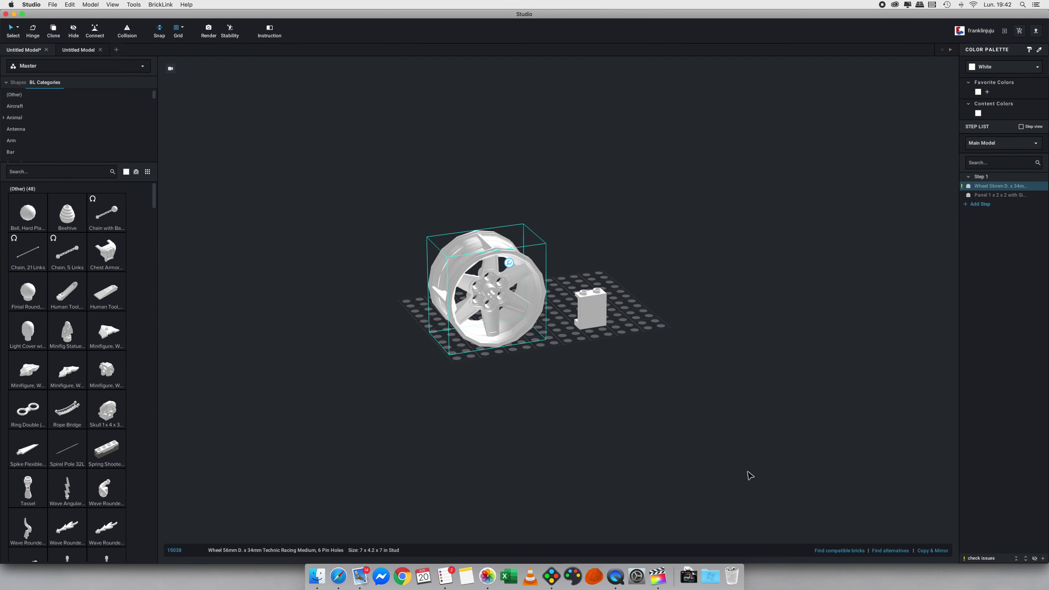
{"action": "left_click", "coordinate": [830, 552]}
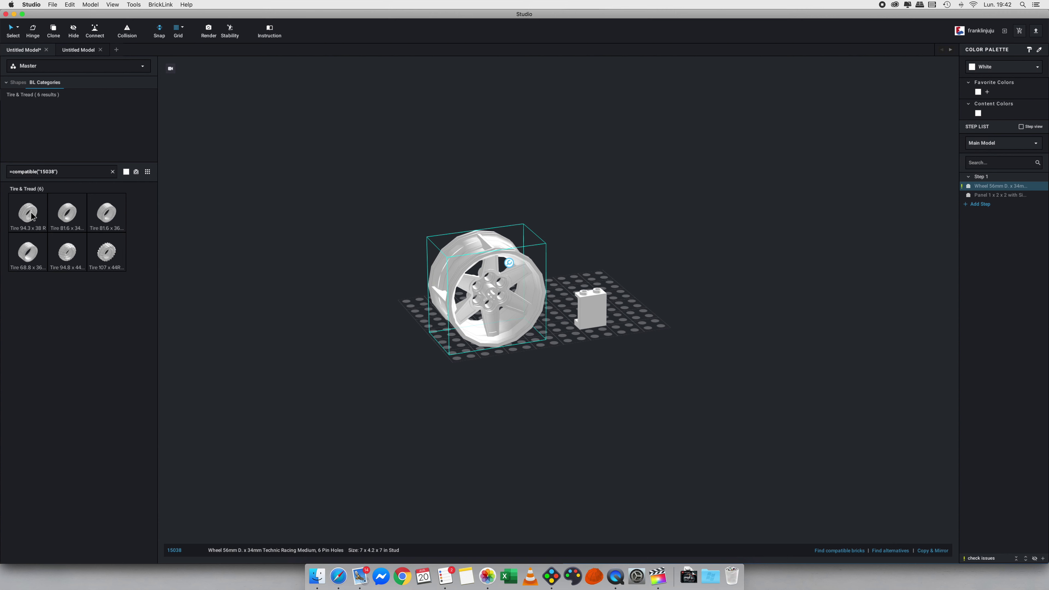
Fit a Tire 94.3 x 38 R onto the wheel and discard the extra tire copy.
{"action": "left_click_drag", "start_coordinate": [34, 216], "coordinate": [492, 287]}
{"action": "left_click", "coordinate": [492, 287]}
{"action": "right_click_drag", "start_coordinate": [460, 398], "coordinate": [451, 396]}
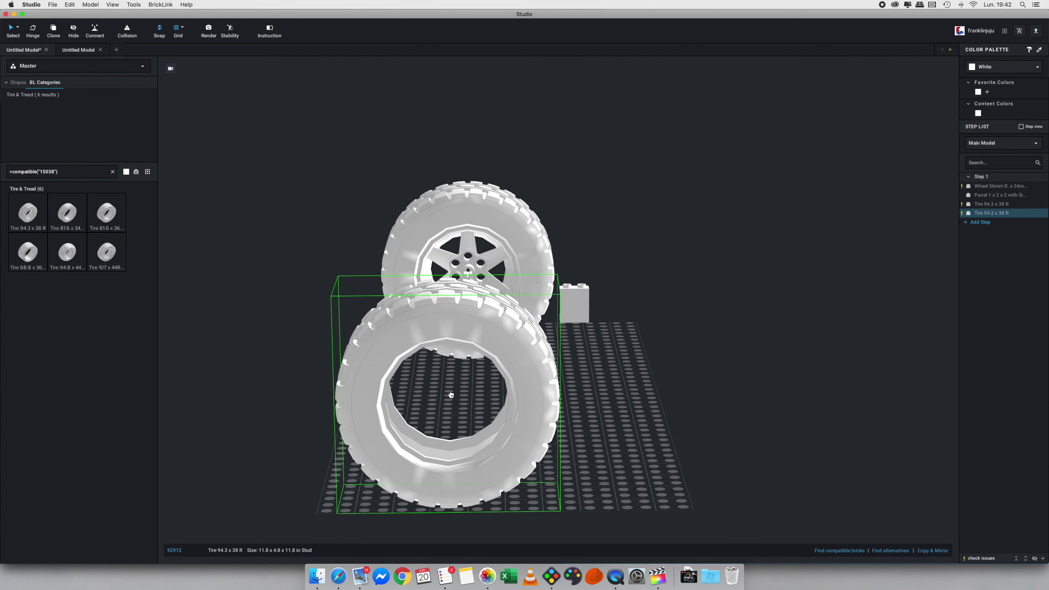
{"action": "key", "text": "Escape"}
Check that tire and wheel are separate parts, and delete the tire from the wheel.
{"action": "left_click", "coordinate": [546, 245]}
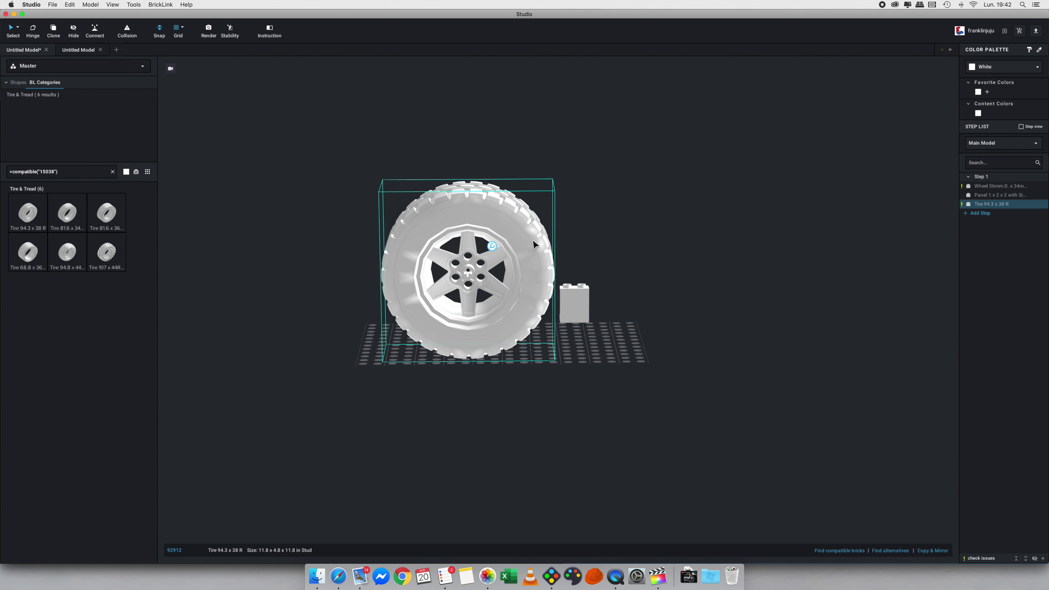
{"action": "left_click", "coordinate": [479, 275]}
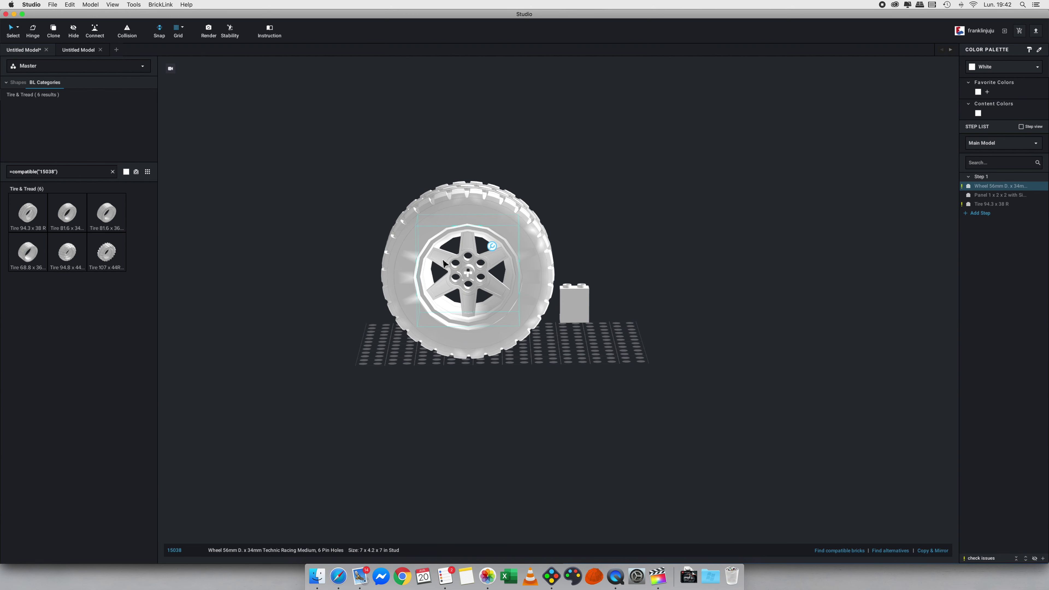
{"action": "left_click", "coordinate": [474, 227]}
{"action": "key", "text": "Delete"}
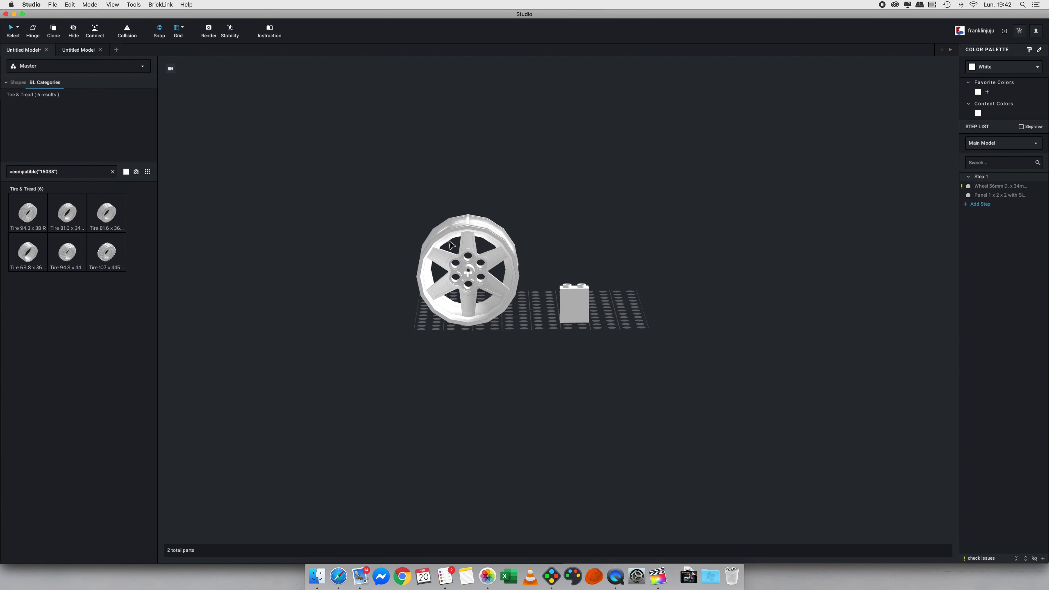
Switch to Safari, search BrickLink for the wheel's part number 15038 and open the wheel's catalog page.
{"action": "left_click", "coordinate": [418, 271]}
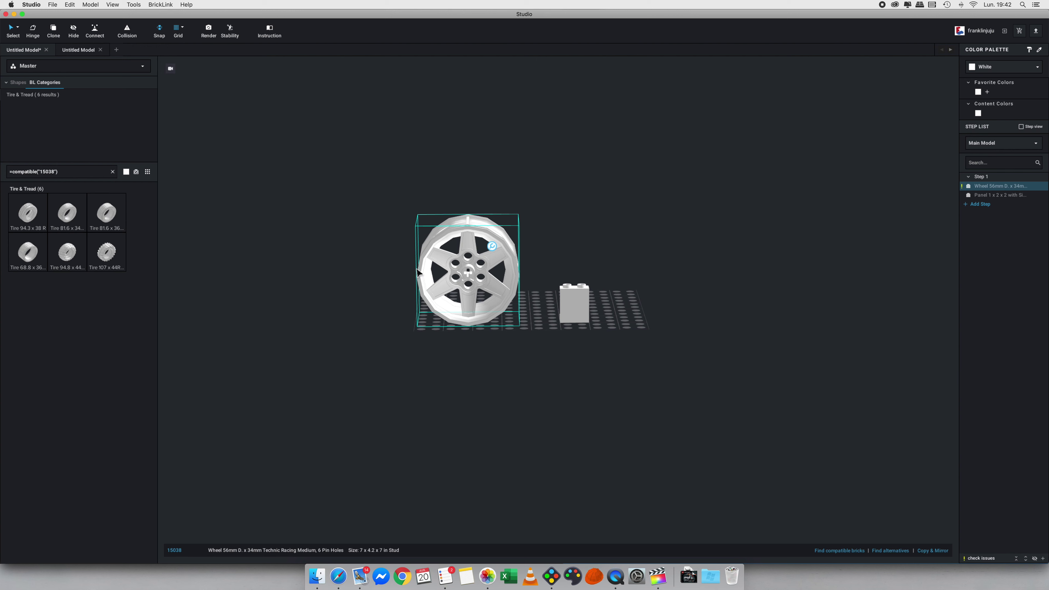
{"action": "left_click", "coordinate": [337, 576]}
{"action": "left_click", "coordinate": [736, 50]}
{"action": "type", "text": "15"}
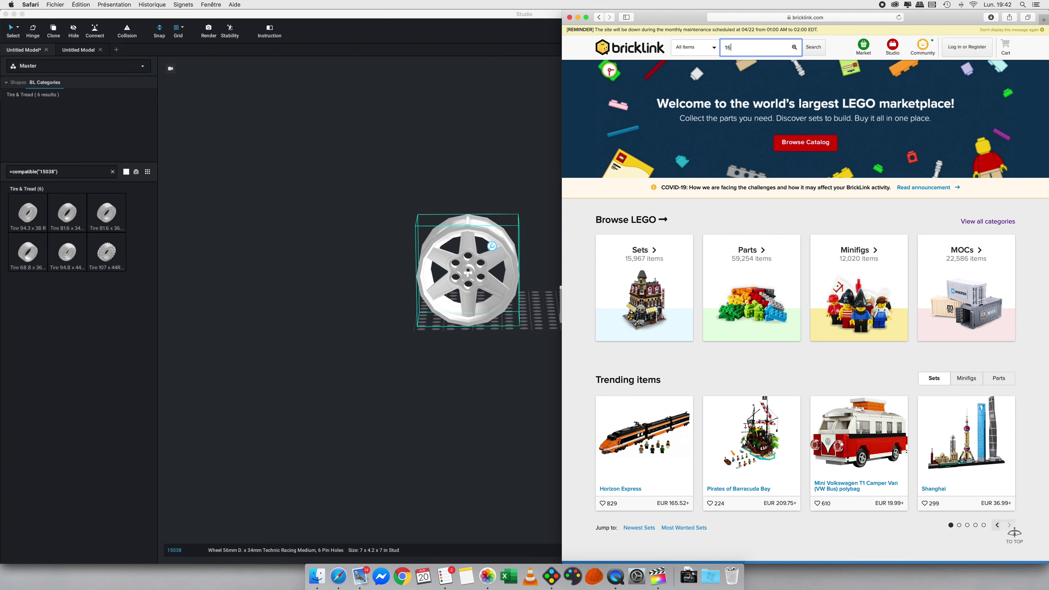
{"action": "type", "text": "038"}
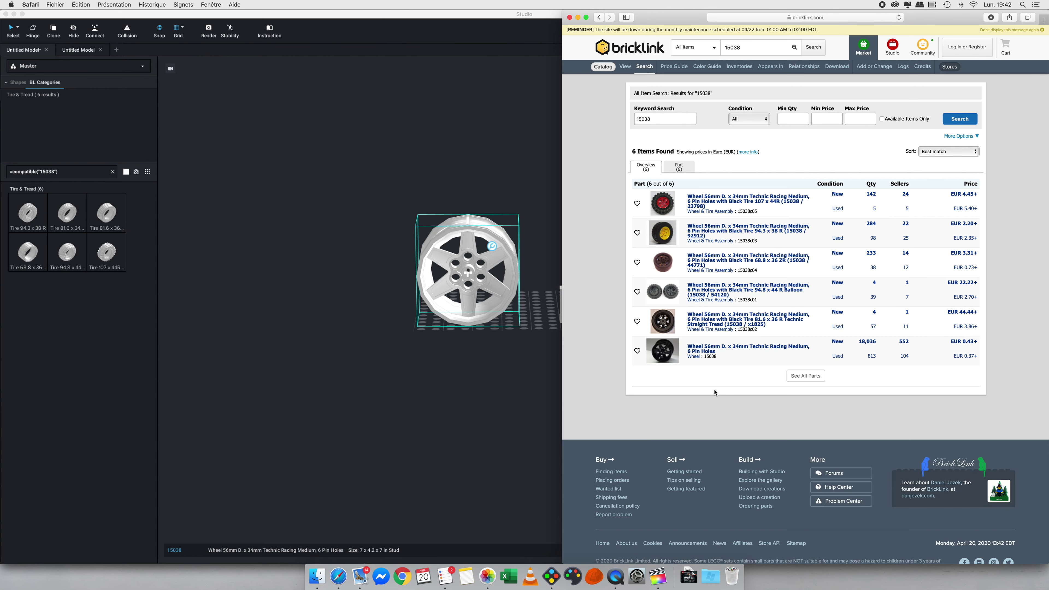
{"action": "left_click", "coordinate": [704, 354]}
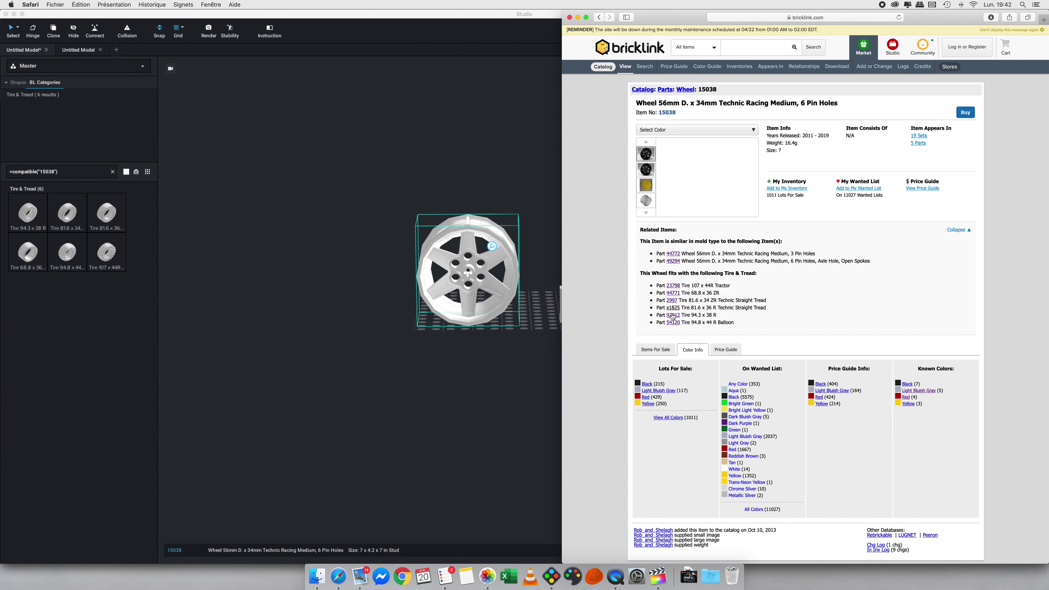
Return to Studio, deselect the wheel and clear the compatible-parts search.
{"action": "left_click", "coordinate": [400, 257]}
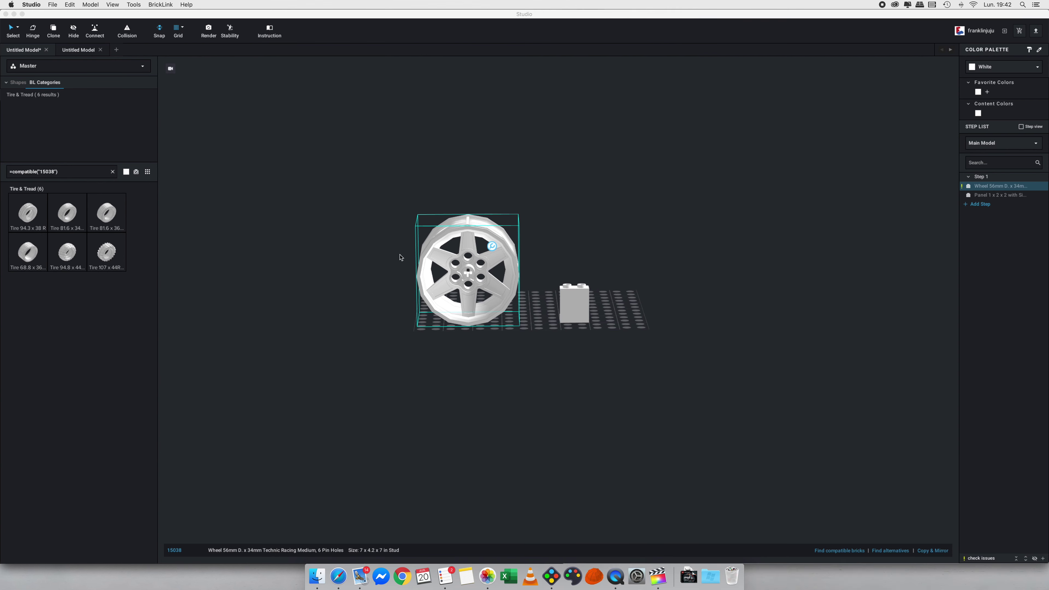
{"action": "left_click", "coordinate": [277, 238]}
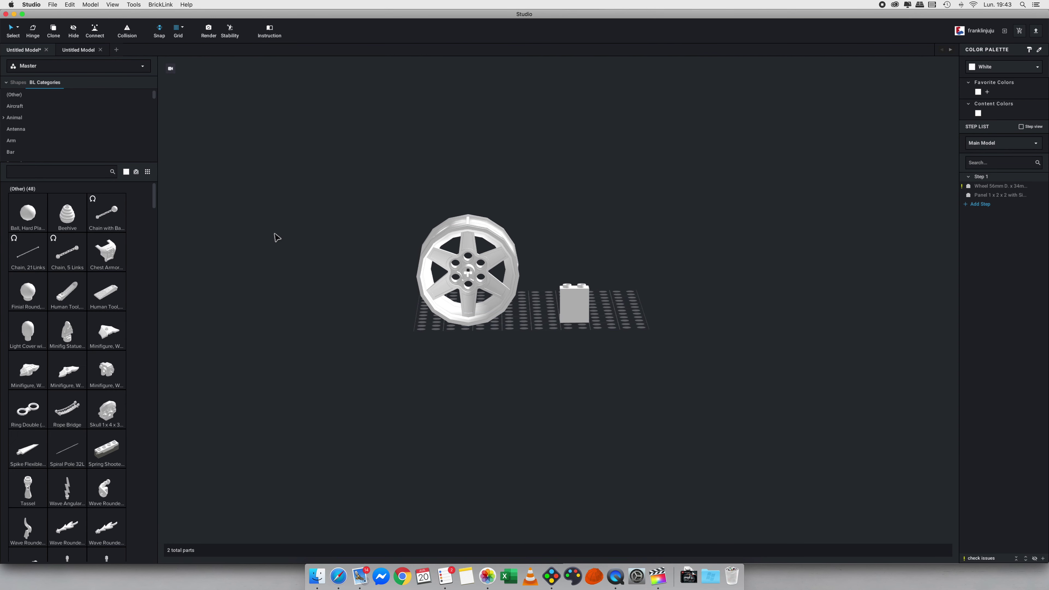
{"action": "right_click_drag", "start_coordinate": [644, 293], "coordinate": [615, 295]}
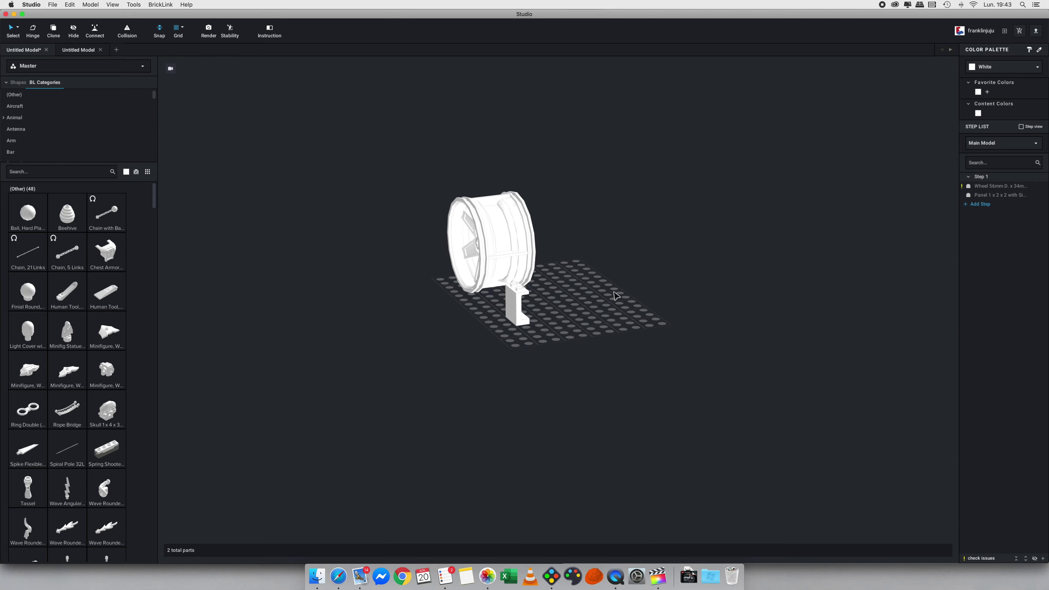
Select the white panel next to the wheel in Studio to look up its part number.
{"action": "scroll", "coordinate": [615, 295], "scroll_direction": "up", "scroll_amount": 5}
{"action": "mouse_move", "coordinate": [565, 330]}
{"action": "right_mouse_down"}
{"action": "mouse_move", "coordinate": [591, 325]}
{"action": "mouse_move", "coordinate": [564, 323]}
{"action": "mouse_move", "coordinate": [584, 332]}
{"action": "right_mouse_up"}
{"action": "key", "text": "super+Tab"}
{"action": "left_click", "coordinate": [739, 50]}
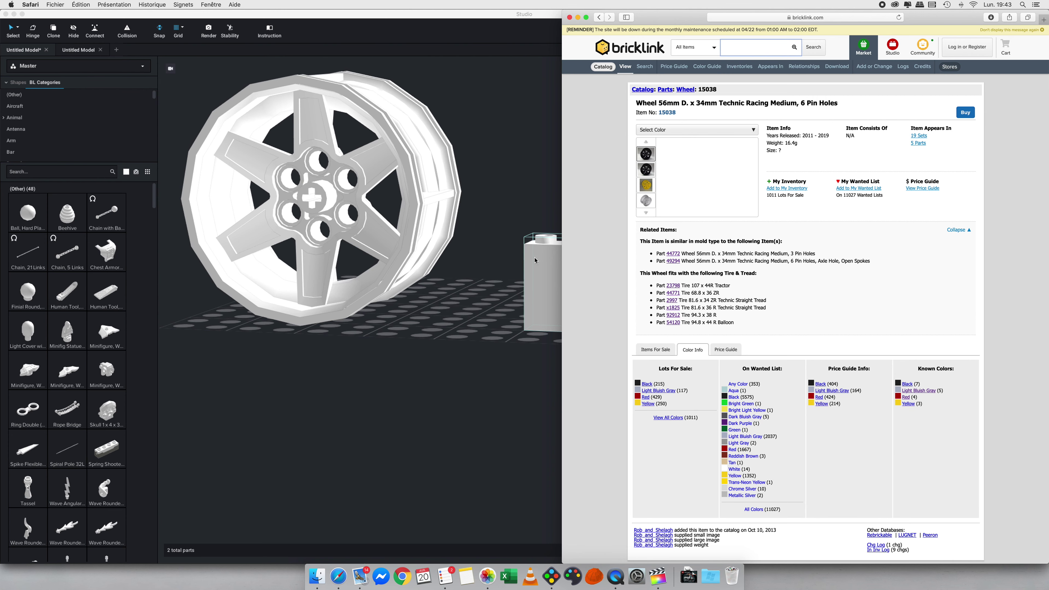
{"action": "key", "text": "super+Tab"}
{"action": "left_click", "coordinate": [537, 299]}
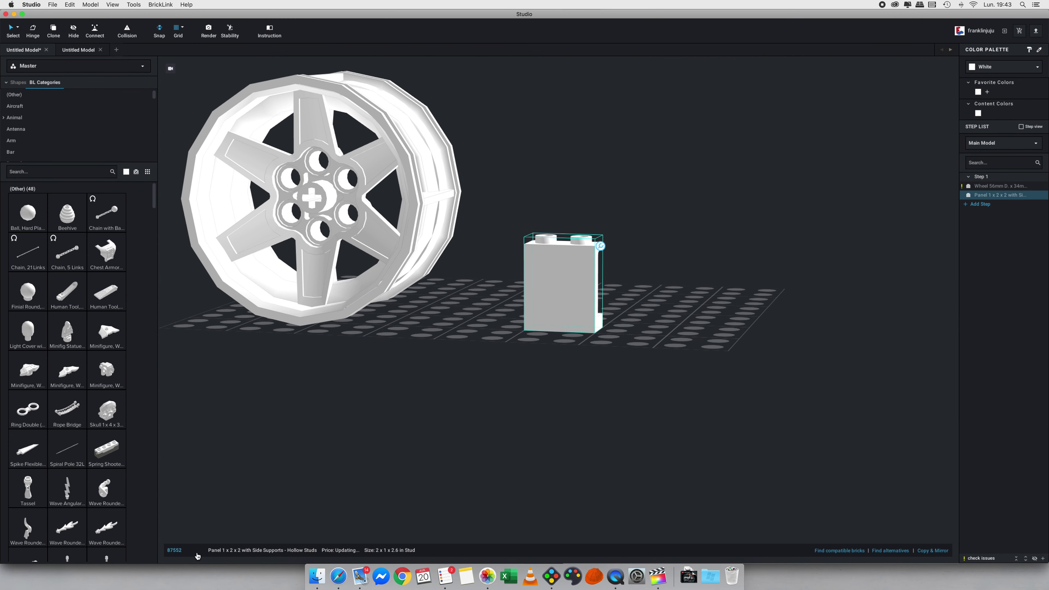
Switch to Safari, search BrickLink for part 87552, and open the panel's catalog page with its enlarged picture.
{"action": "key", "text": "super+Tab"}
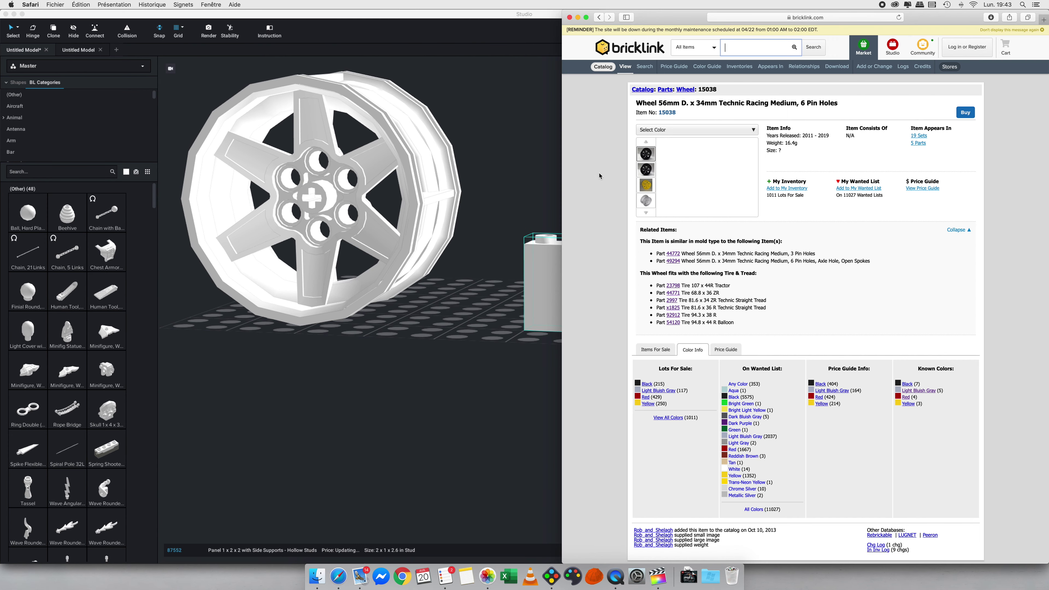
{"action": "type", "text": "87552"}
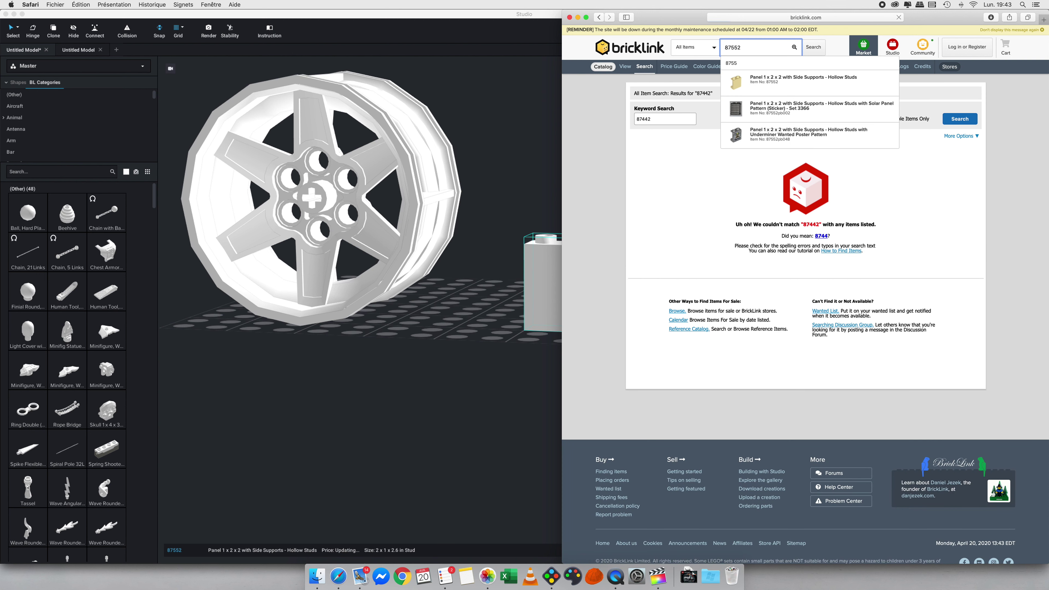
{"action": "key", "text": "Return"}
{"action": "left_click", "coordinate": [736, 202]}
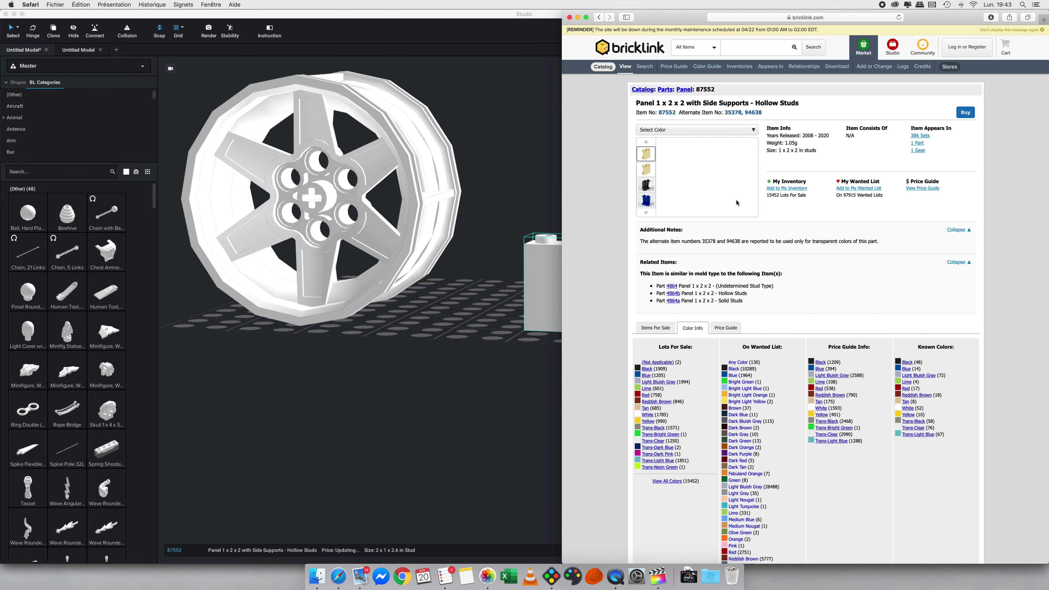
{"action": "left_click", "coordinate": [644, 170]}
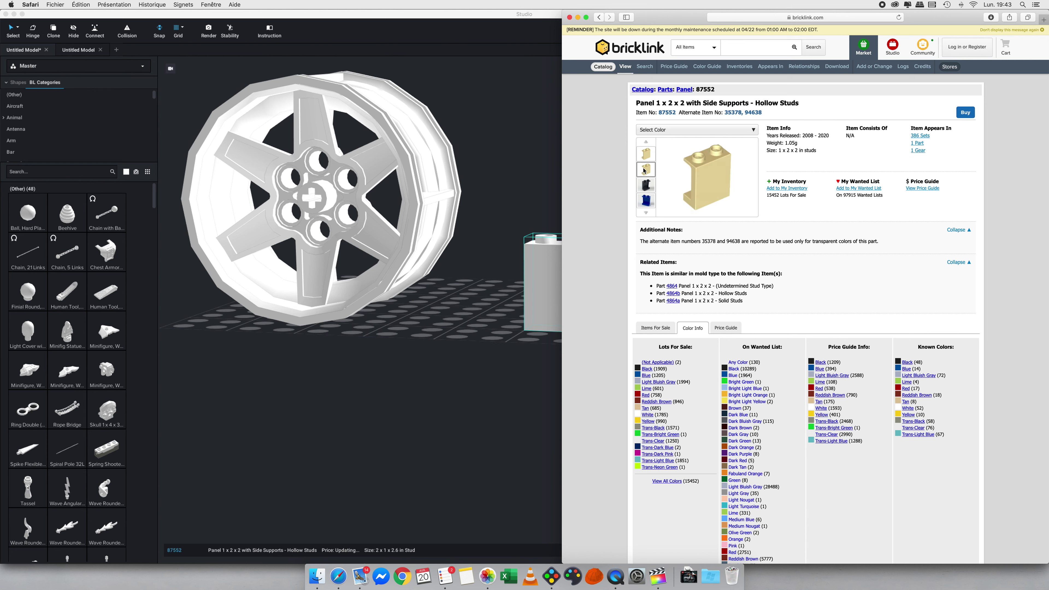
Search BrickLink for the copied name "Panel 1 x 2 x 2 with Side Supports" and browse the decorated variants.
{"action": "left_click_drag", "start_coordinate": [636, 105], "coordinate": [751, 105]}
{"action": "key", "text": "super+c"}
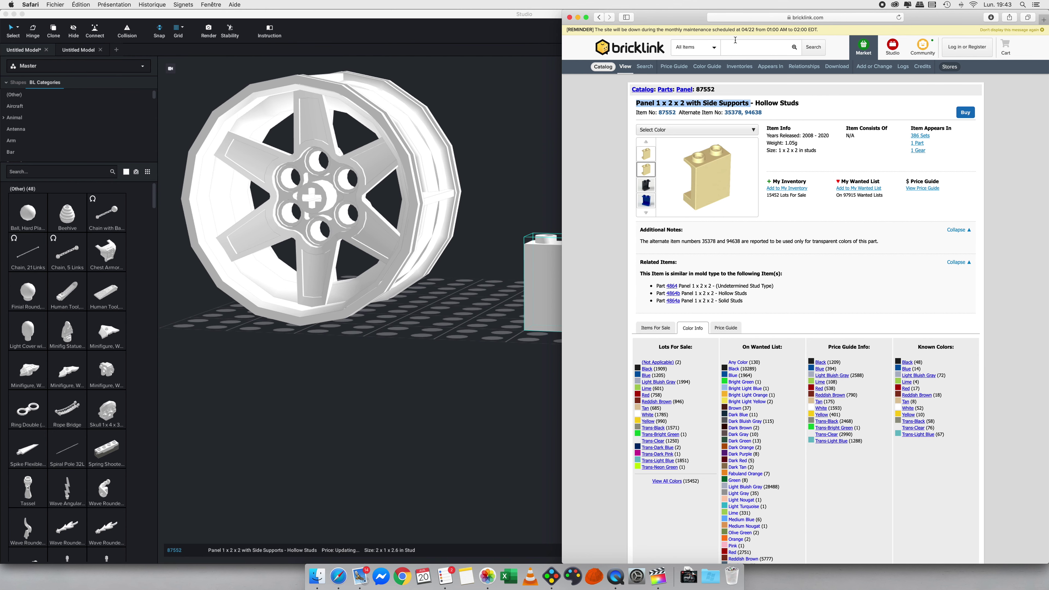
{"action": "left_click", "coordinate": [735, 40]}
{"action": "key", "text": "super+v"}
{"action": "key", "text": "Return"}
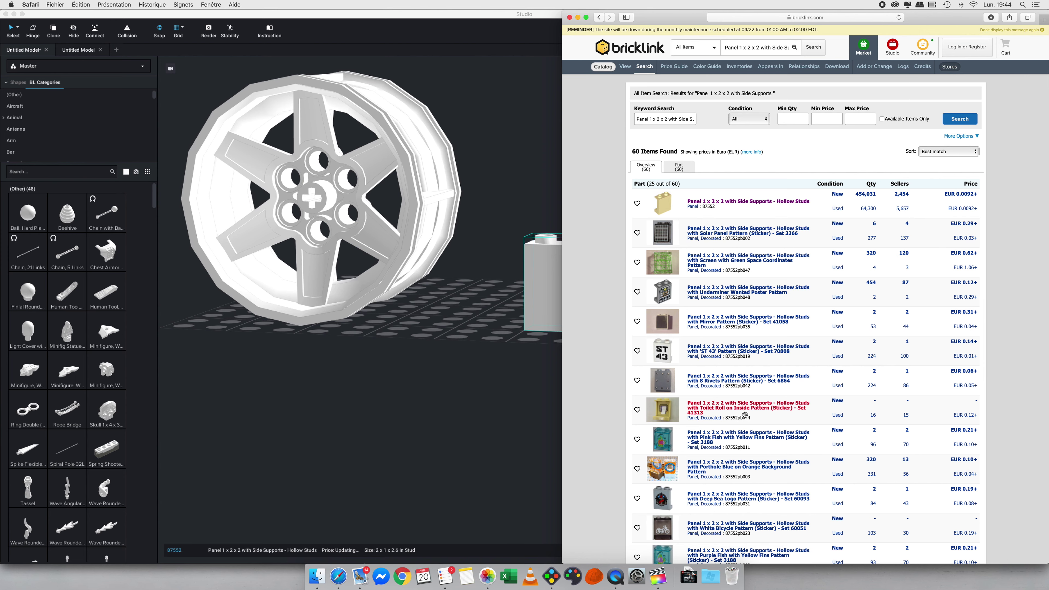
{"action": "scroll", "coordinate": [745, 414], "scroll_direction": "down", "scroll_amount": 10}
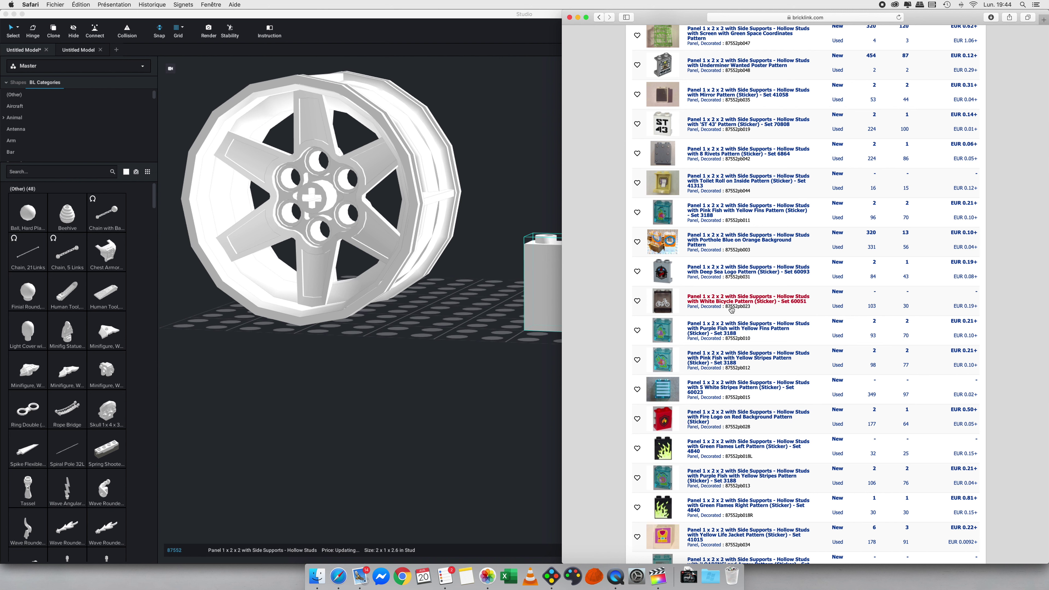
{"action": "scroll", "coordinate": [768, 308], "scroll_direction": "down", "scroll_amount": 10}
{"action": "scroll", "coordinate": [768, 308], "scroll_direction": "up", "scroll_amount": 20}
Return to Studio and find alternatives for the selected 1 x 2 x 2 panel.
{"action": "left_click", "coordinate": [517, 216]}
{"action": "left_click", "coordinate": [684, 287]}
{"action": "left_click", "coordinate": [588, 284]}
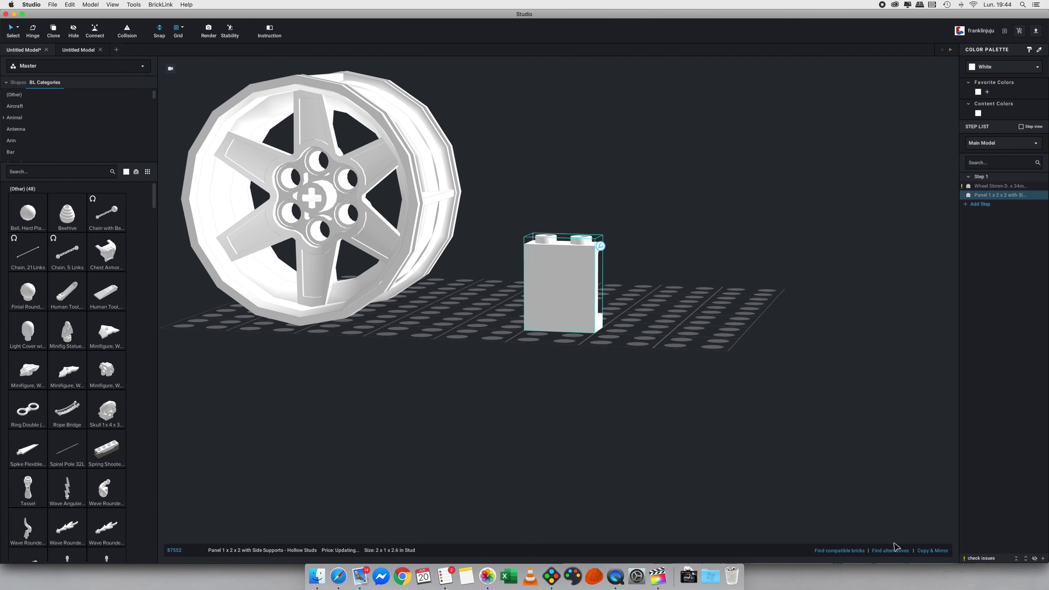
{"action": "left_click", "coordinate": [891, 551]}
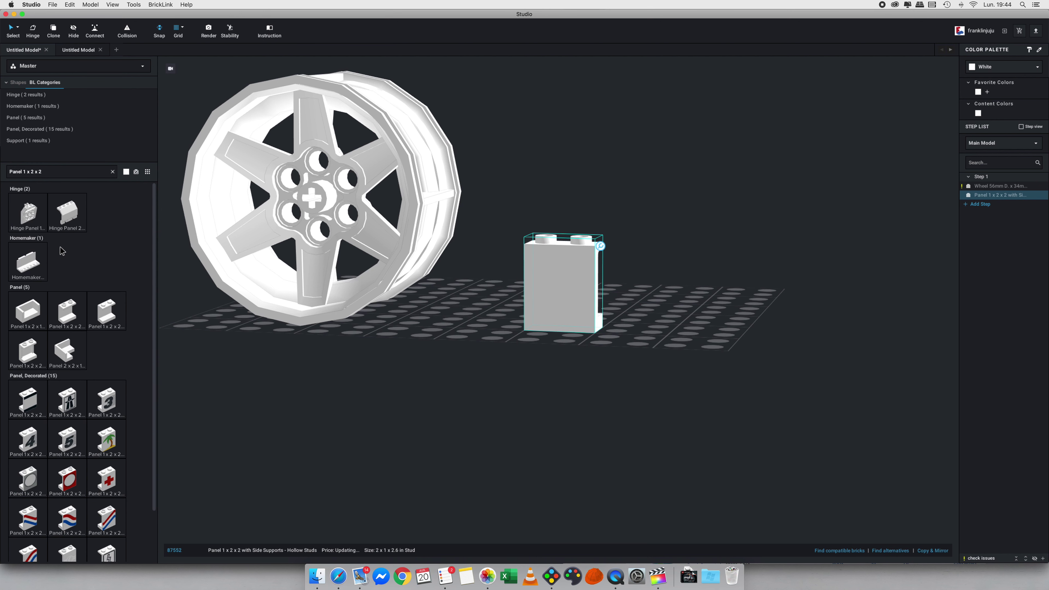
Place the Panel 1 x 2 x 2 with Utility Arrow Pattern beside the plain panel, keeping only one copy.
{"action": "scroll", "coordinate": [124, 331], "scroll_direction": "down", "scroll_amount": 3}
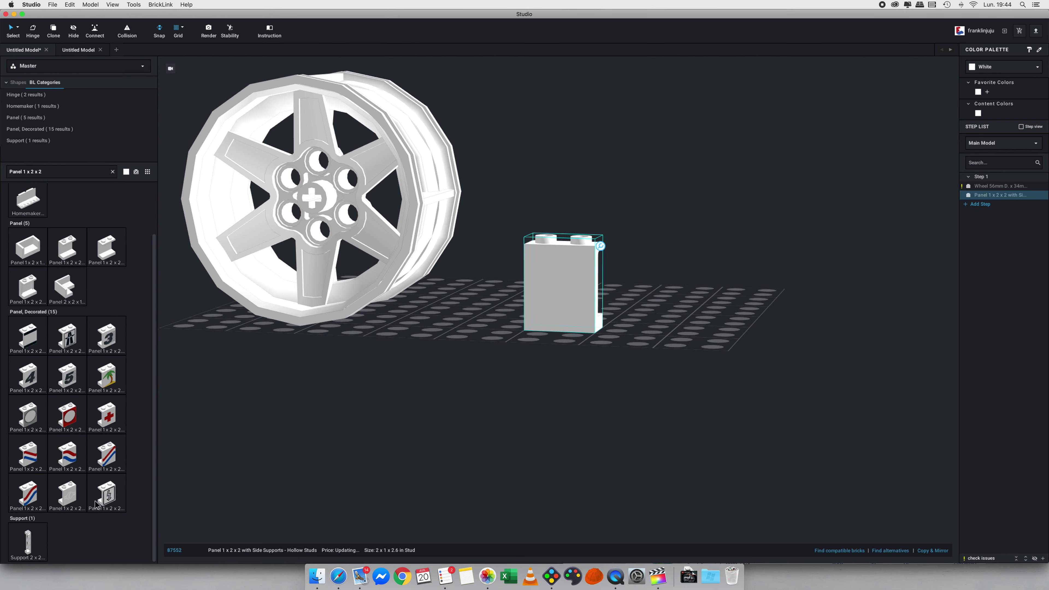
{"action": "left_click_drag", "start_coordinate": [106, 495], "coordinate": [692, 249]}
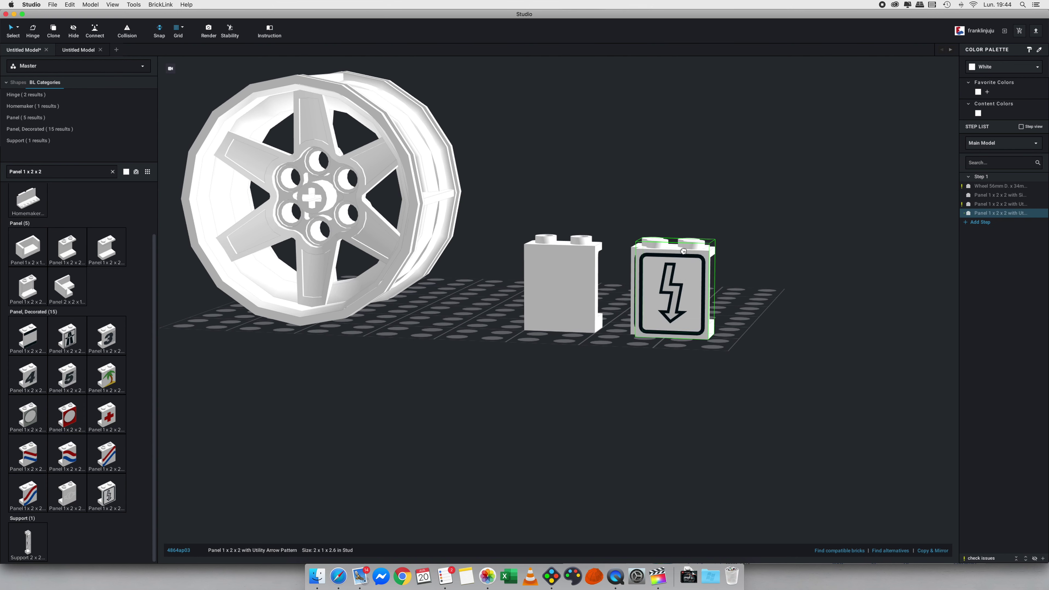
{"action": "right_click_drag", "start_coordinate": [733, 253], "coordinate": [743, 257]}
Search the parts library for "tile 2 x 2".
{"action": "left_click", "coordinate": [84, 174]}
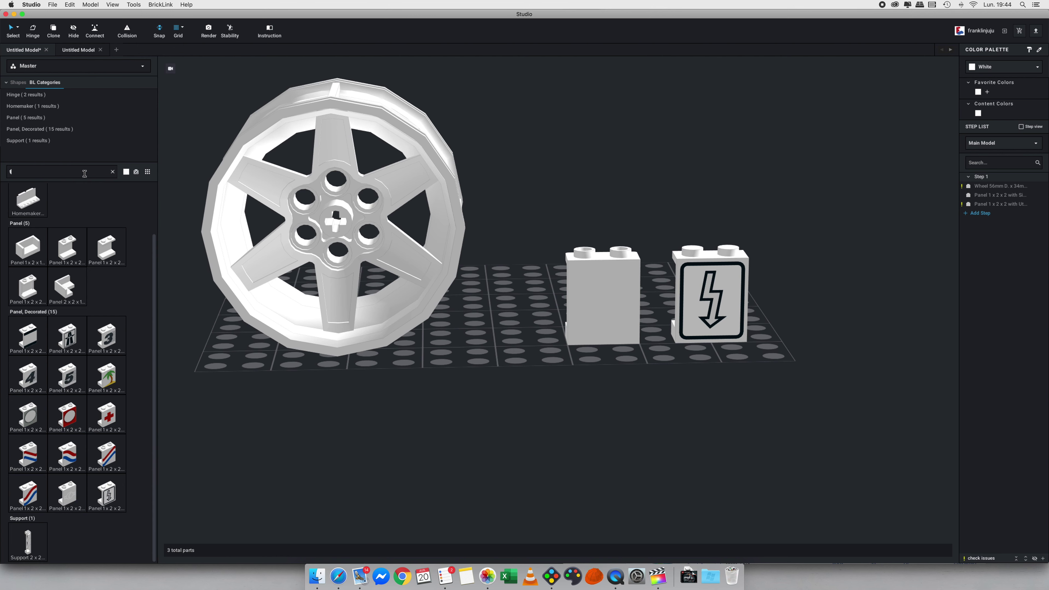
{"action": "type", "text": "tile 12 x"}
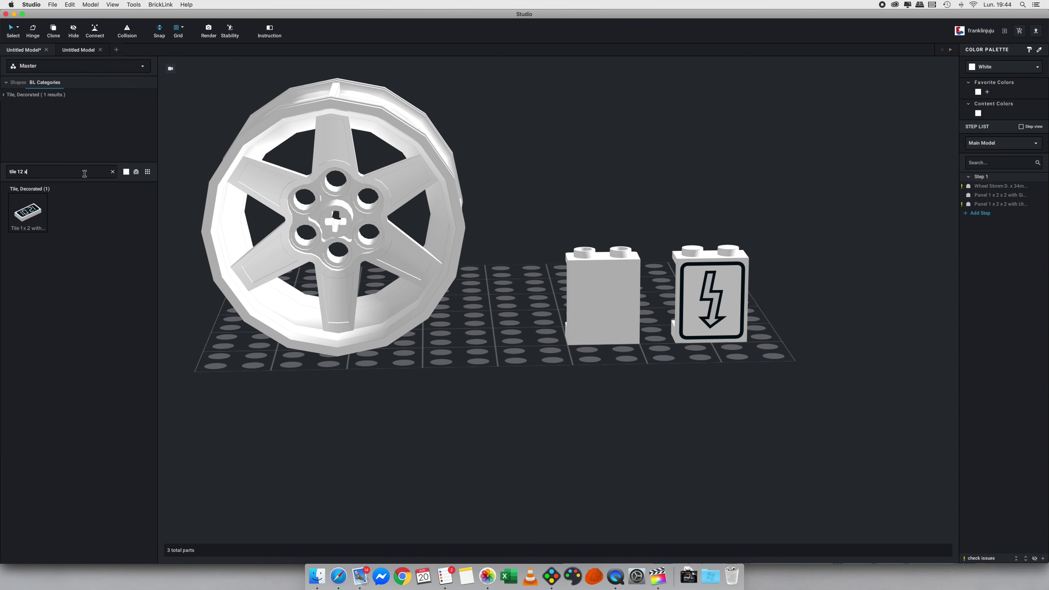
{"action": "key", "text": "BackSpace"}
{"action": "key", "text": "BackSpace"}
{"action": "key", "text": "BackSpace"}
{"action": "key", "text": "BackSpace"}
{"action": "type", "text": "2 x 2"}
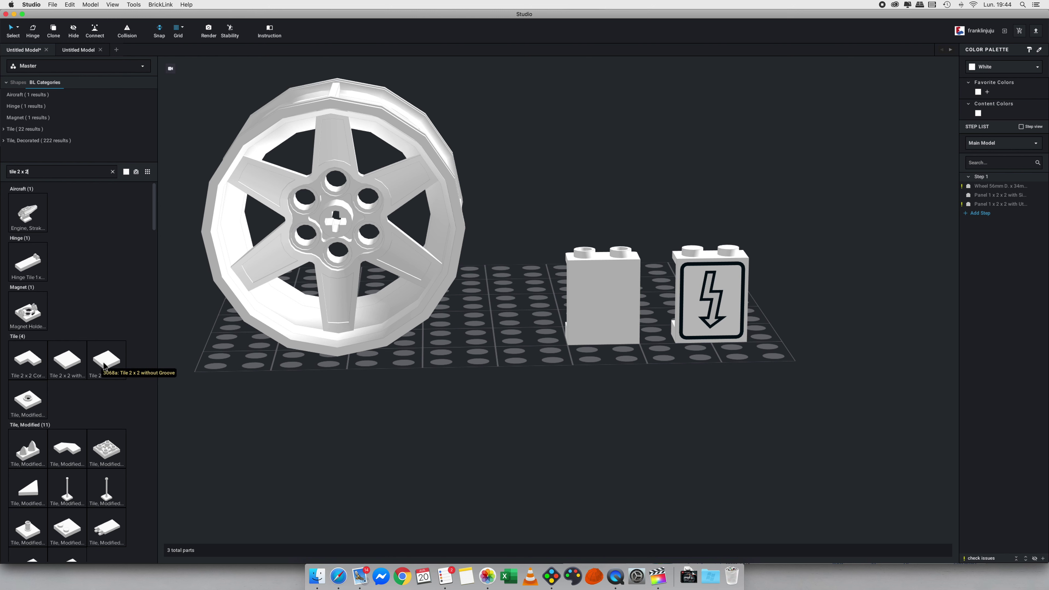
Place one Tile 2 x 2 with Groove on the grid in front of the plain panel.
{"action": "scroll", "coordinate": [103, 368], "scroll_direction": "down", "scroll_amount": 3}
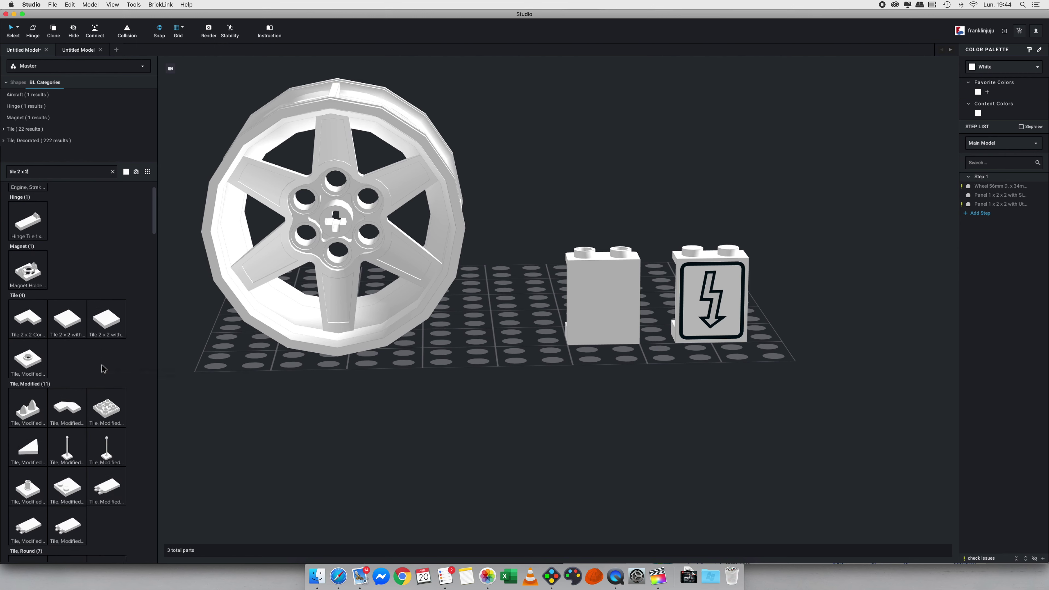
{"action": "scroll", "coordinate": [103, 368], "scroll_direction": "up", "scroll_amount": 3}
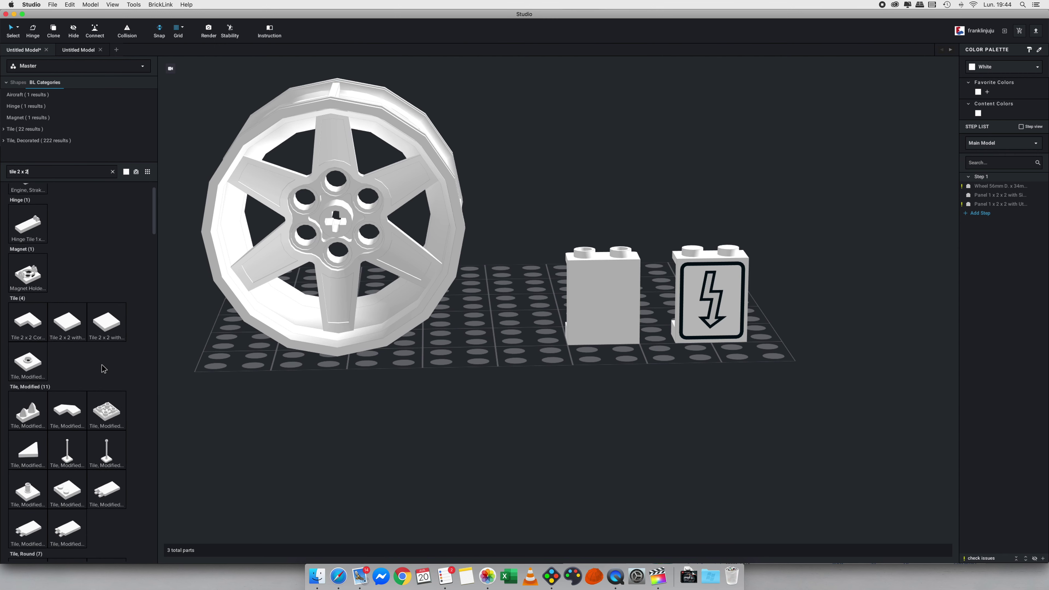
{"action": "left_click", "coordinate": [71, 365]}
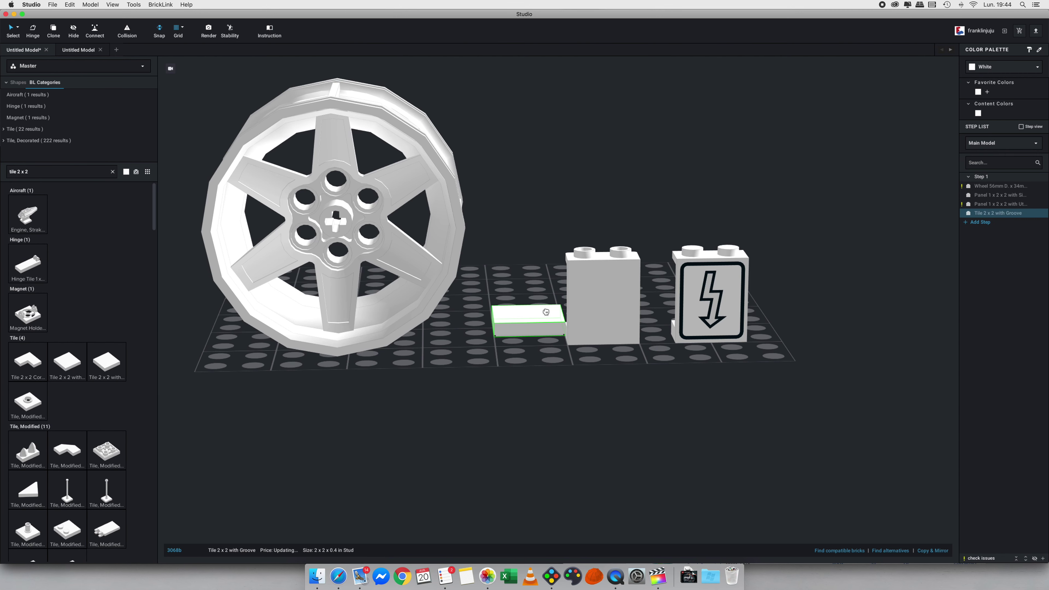
{"action": "left_click", "coordinate": [536, 378]}
{"action": "key", "text": "Escape"}
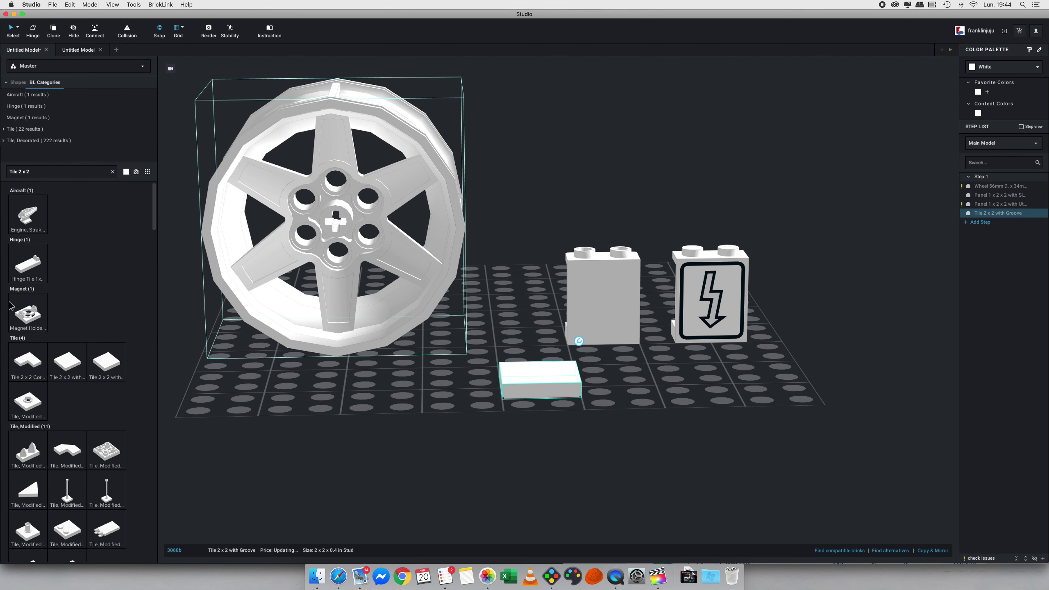
Browse the alternatives for the tile and place the Tile 2 x 2 with the green pattern beside the plain one.
{"action": "scroll", "coordinate": [71, 362], "scroll_direction": "down", "scroll_amount": 15}
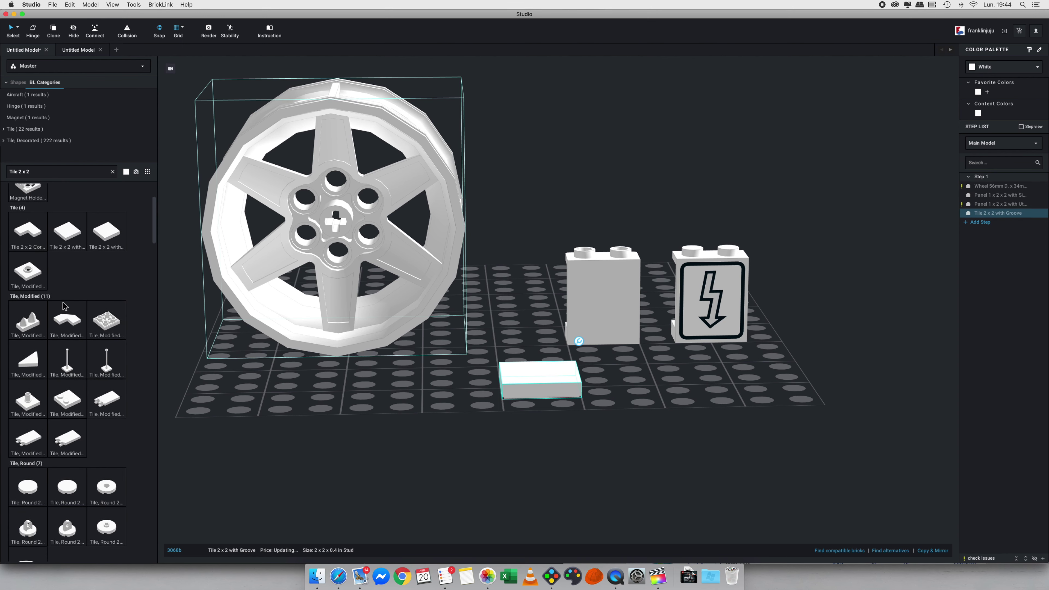
{"action": "scroll", "coordinate": [63, 306], "scroll_direction": "down", "scroll_amount": 5}
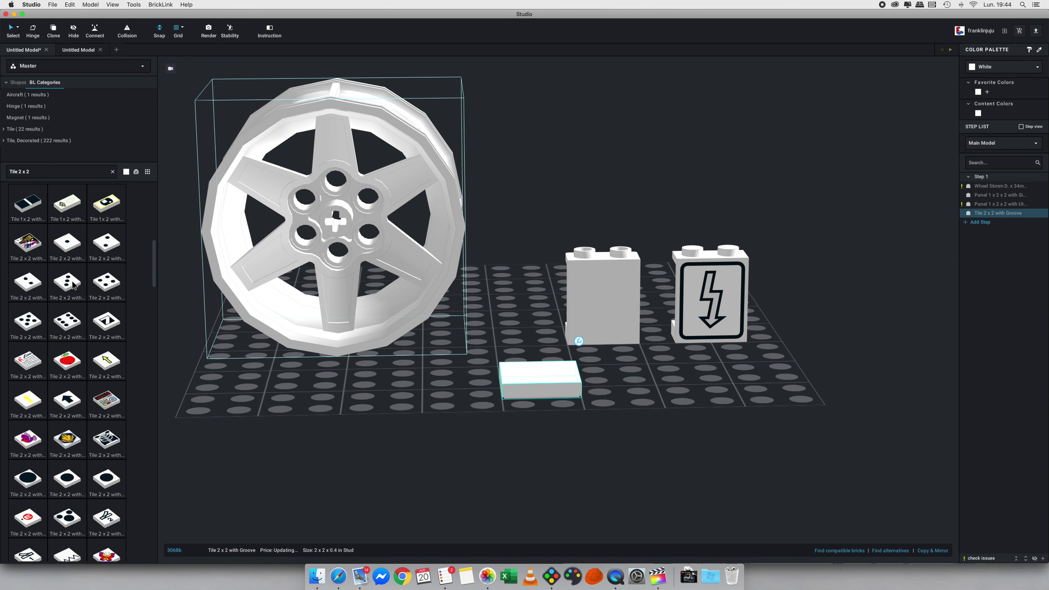
{"action": "scroll", "coordinate": [73, 285], "scroll_direction": "down", "scroll_amount": 10}
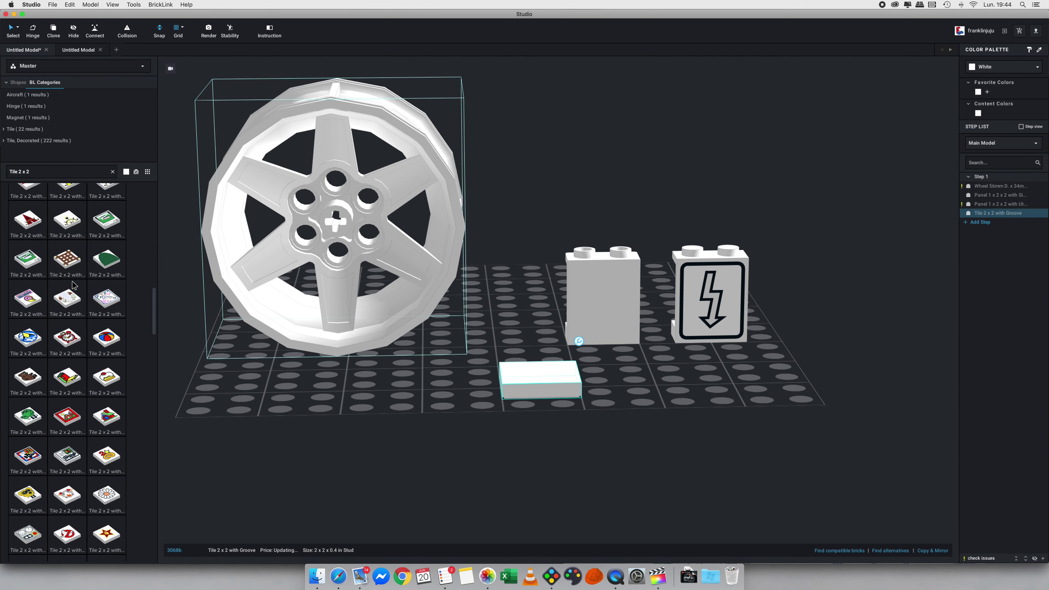
{"action": "left_click_drag", "start_coordinate": [33, 366], "coordinate": [647, 374]}
{"action": "key", "text": "Escape"}
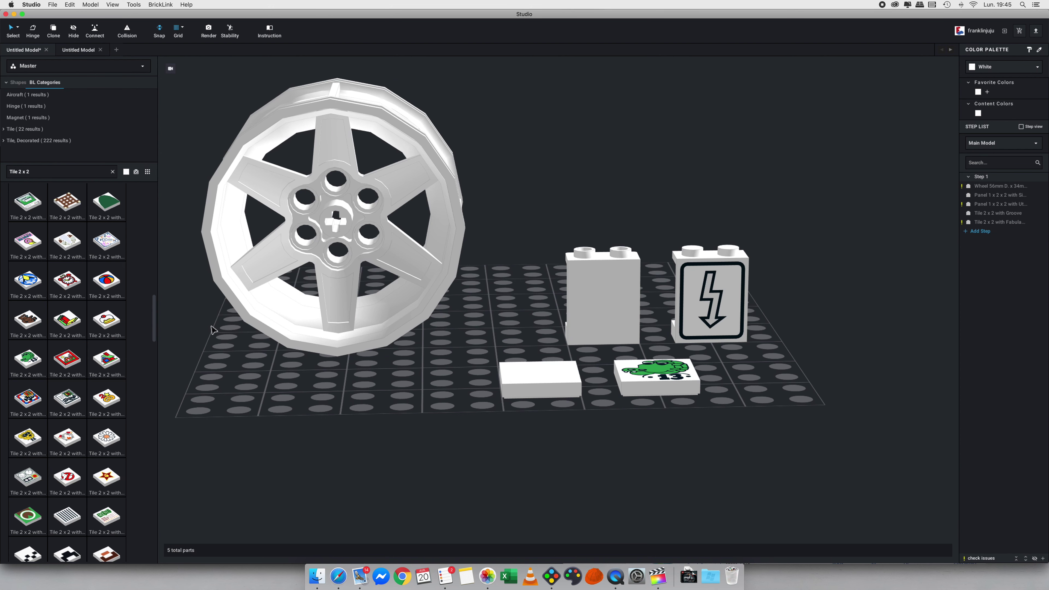
Hide the decorated parts from the tile results, review the remaining tiles, and show the decorated parts again.
{"action": "left_click", "coordinate": [136, 172]}
{"action": "scroll", "coordinate": [88, 327], "scroll_direction": "down", "scroll_amount": 5}
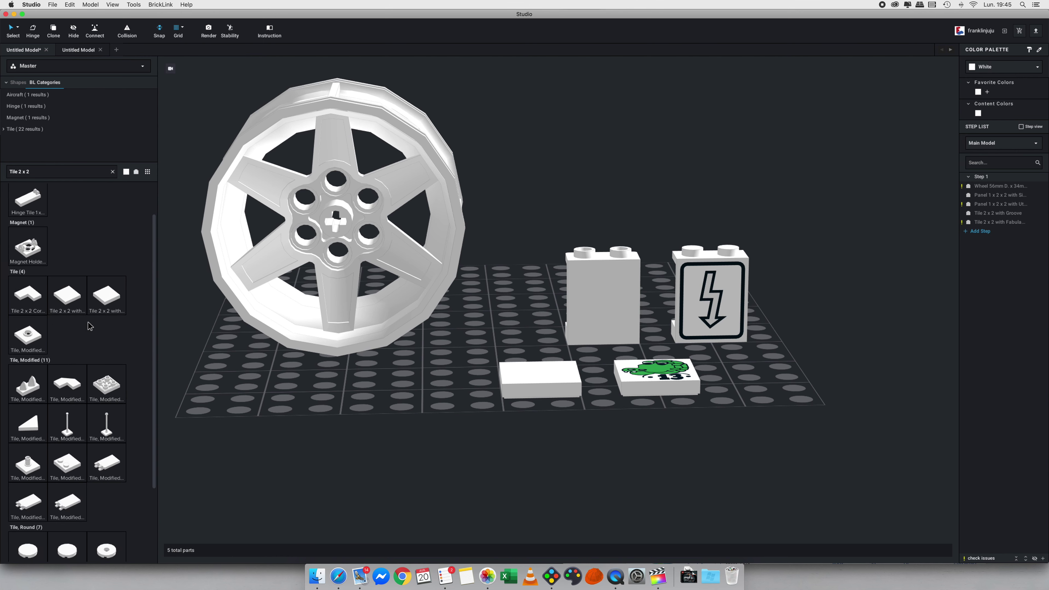
{"action": "left_click", "coordinate": [136, 172]}
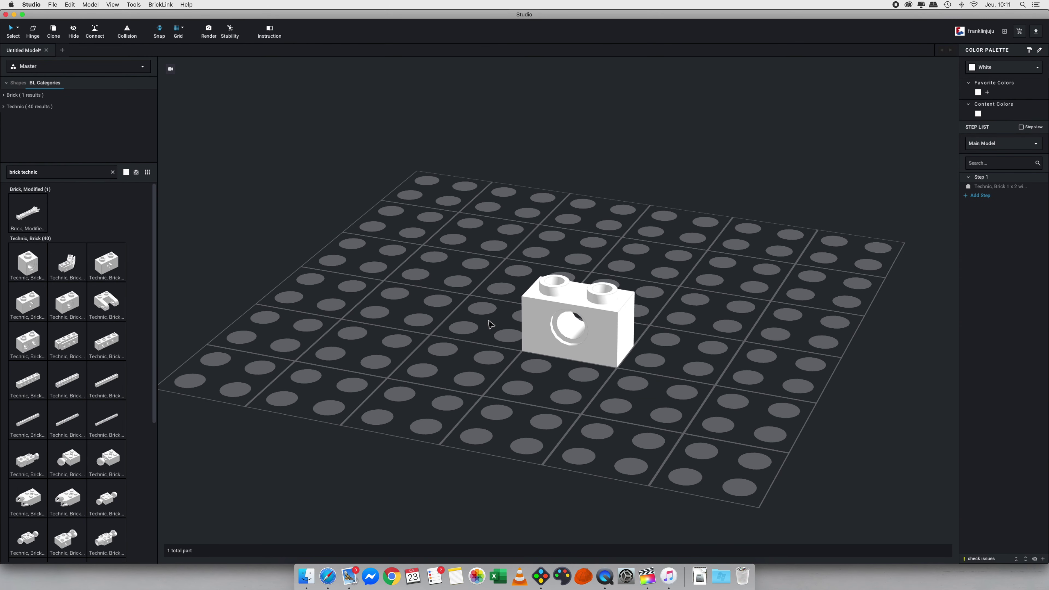
Select the Technic Brick 1 x 2 with Hole to view its part details, and clear the selection.
{"action": "left_click", "coordinate": [579, 301]}
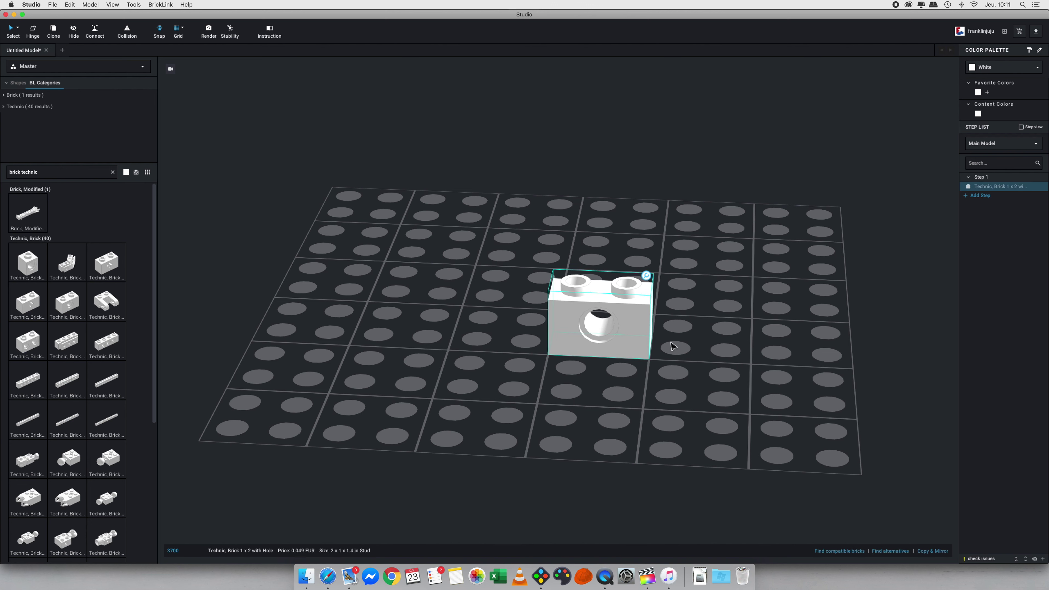
{"action": "left_click", "coordinate": [330, 306]}
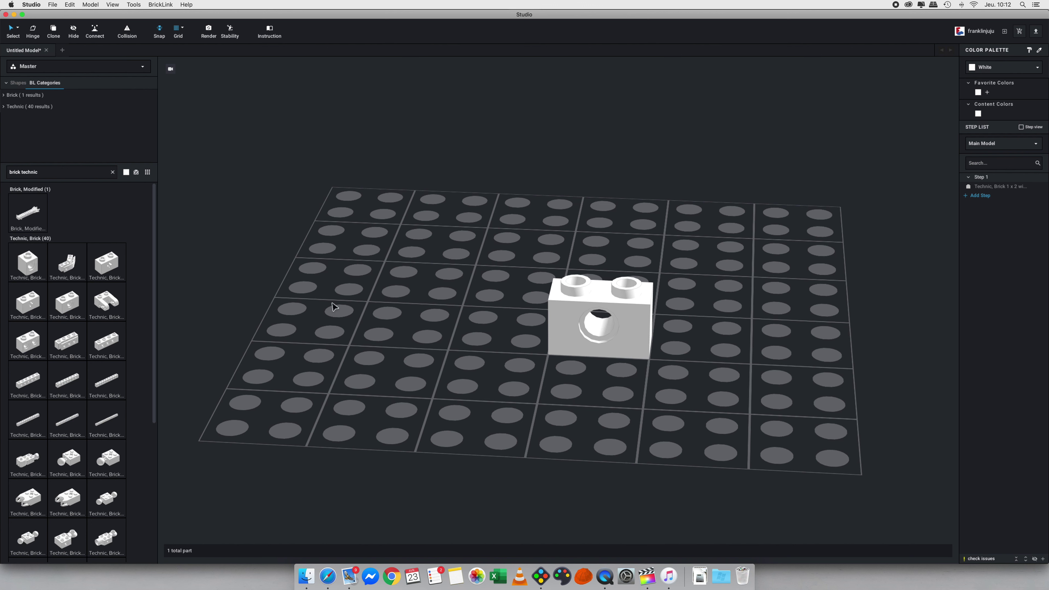
Find alternatives to the placed Technic Brick 1 x 2 with Hole and try one of the suggested bricks.
{"action": "left_click", "coordinate": [112, 171]}
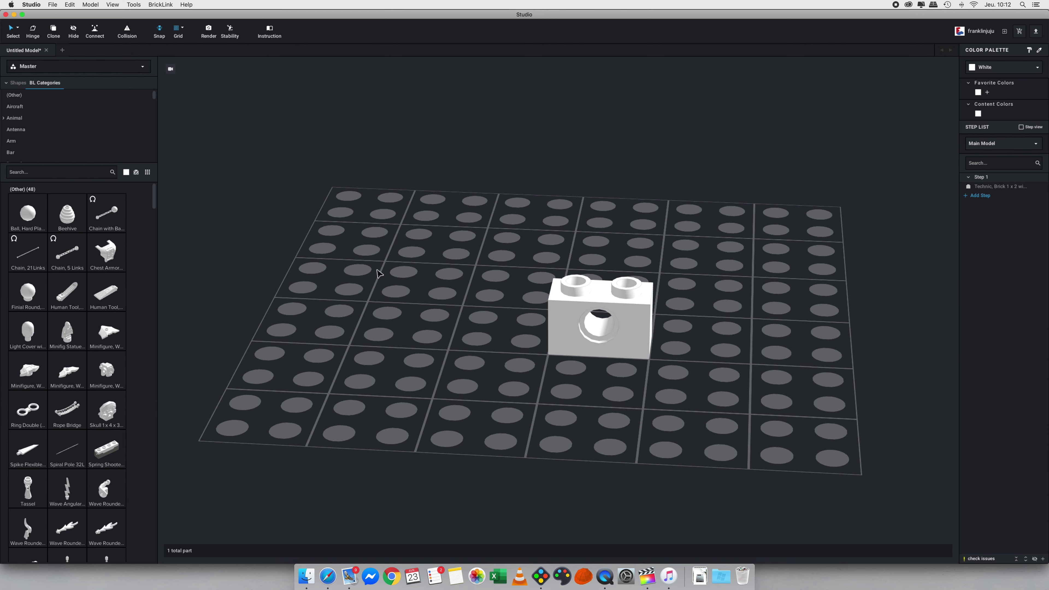
{"action": "left_click", "coordinate": [611, 323]}
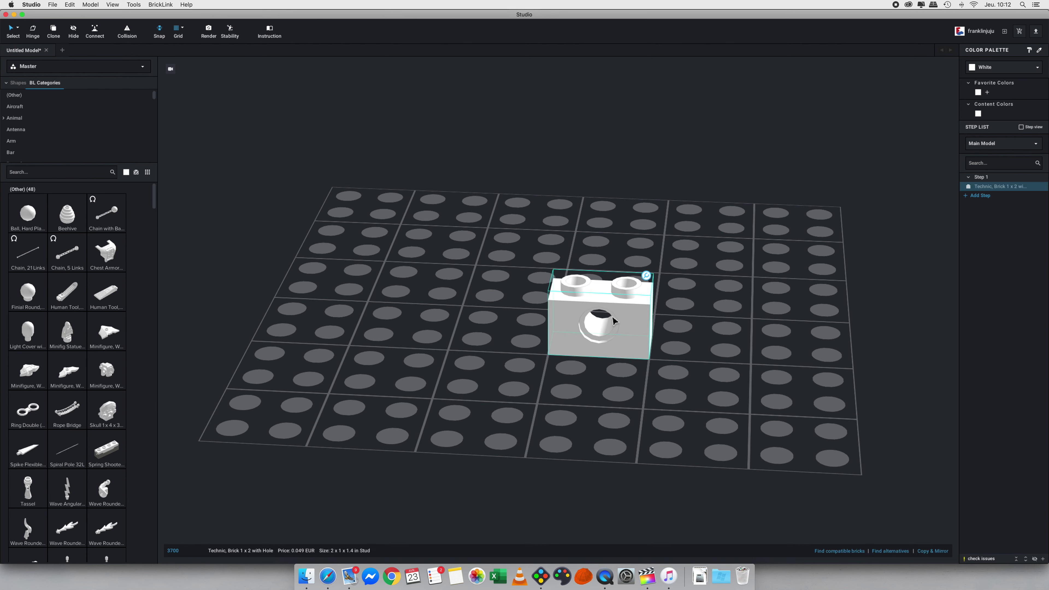
{"action": "left_click", "coordinate": [892, 551]}
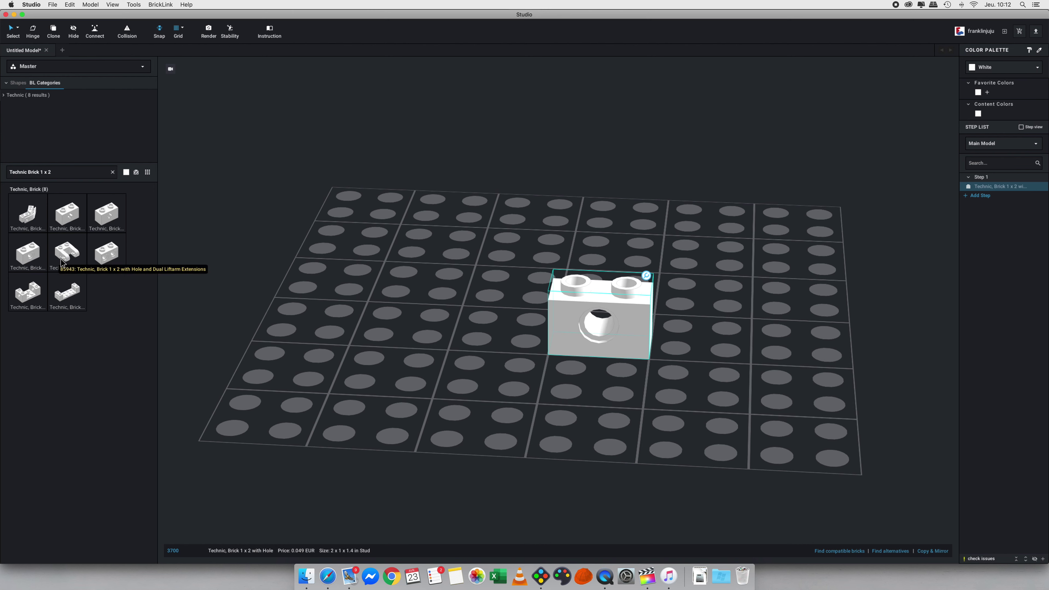
{"action": "left_click", "coordinate": [113, 252]}
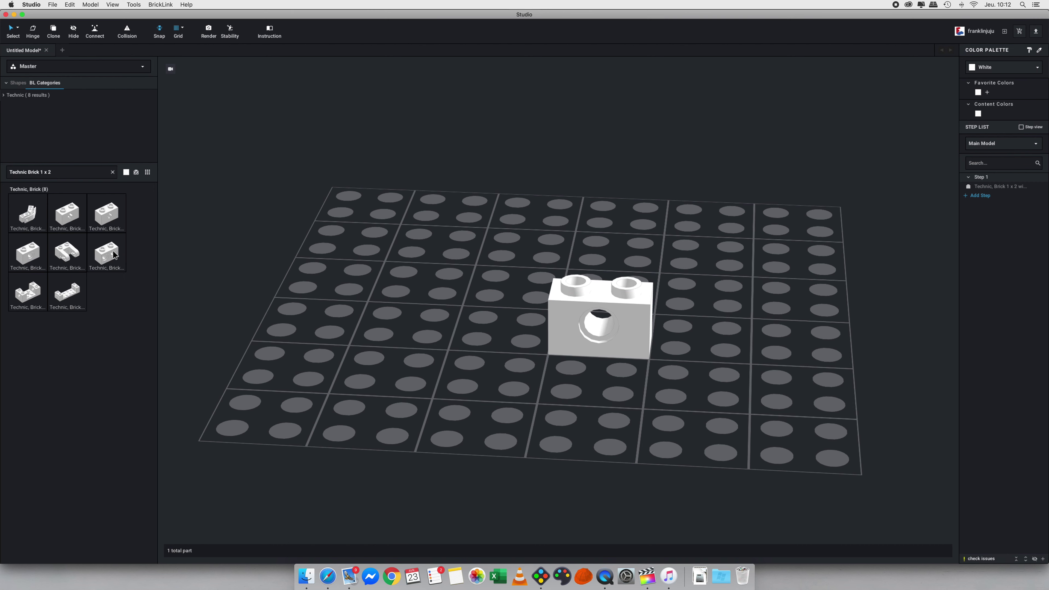
{"action": "left_click_drag", "start_coordinate": [113, 252], "coordinate": [132, 281]}
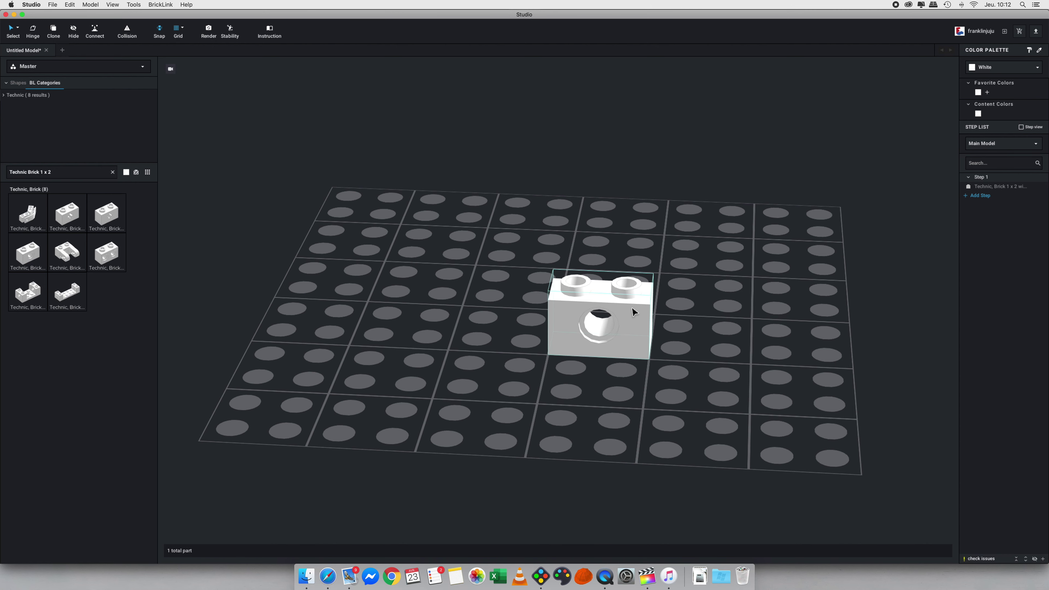
{"action": "left_click", "coordinate": [612, 338]}
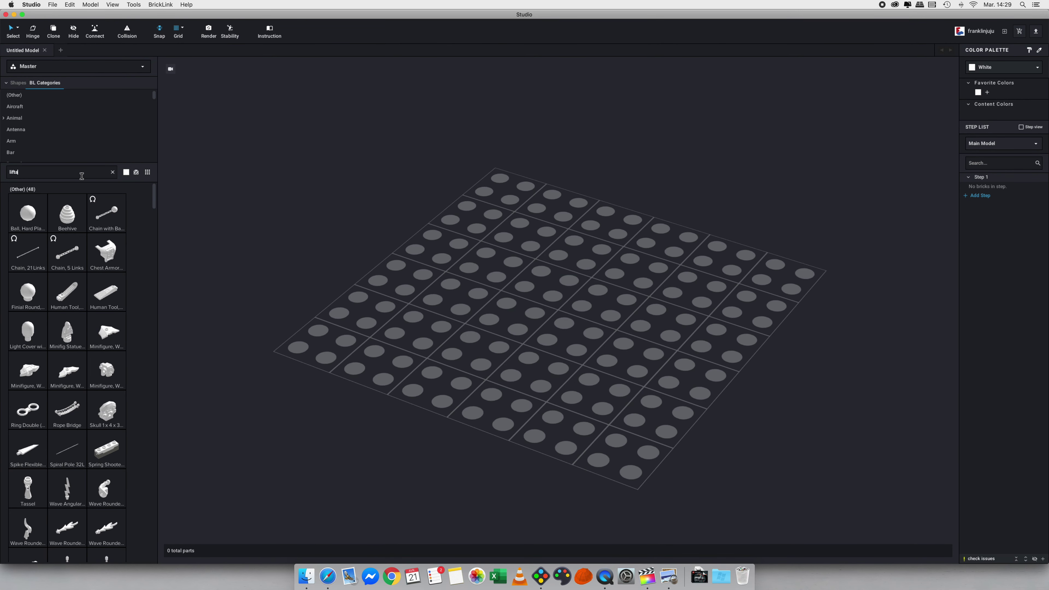
Search the parts library for "liftarm 1 x 9" and place the straight Technic Liftarm 1 x 9 Thick on the grid, keeping it selected.
{"action": "type", "text": "rm 1 x9"}
{"action": "key", "text": "BackSpace"}
{"action": "type", "text": "9"}
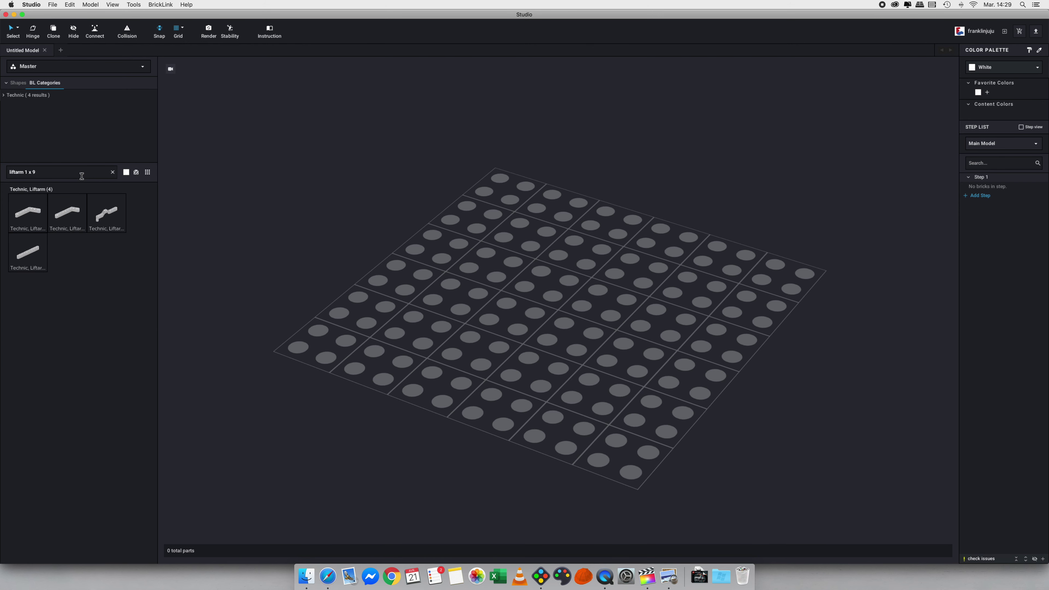
{"action": "left_click_drag", "start_coordinate": [29, 248], "coordinate": [515, 285]}
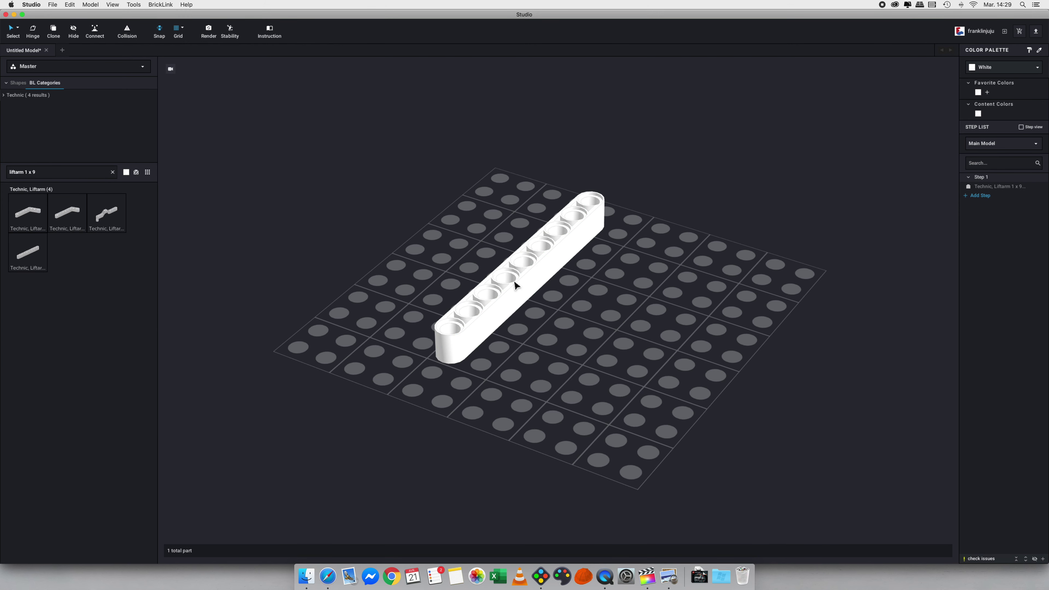
{"action": "left_click", "coordinate": [515, 285]}
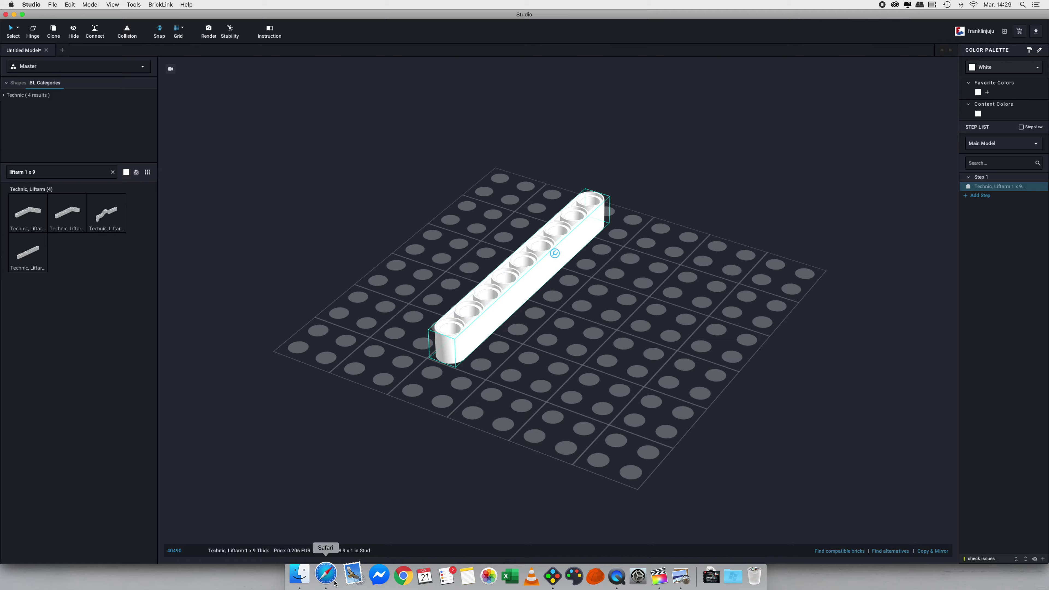
Switch to BrickLink in Safari, search for part 40490 and open the catalog page of Technic, Liftarm 1 x 9 Thick.
{"action": "left_click", "coordinate": [327, 576]}
{"action": "left_click", "coordinate": [450, 51]}
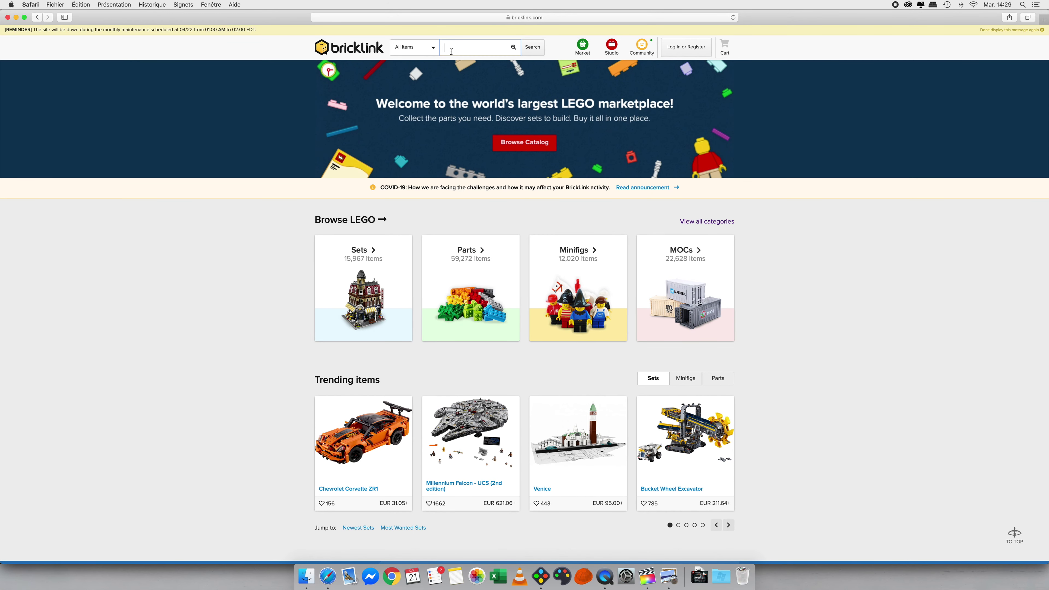
{"action": "type", "text": "40490"}
{"action": "key", "text": "Return"}
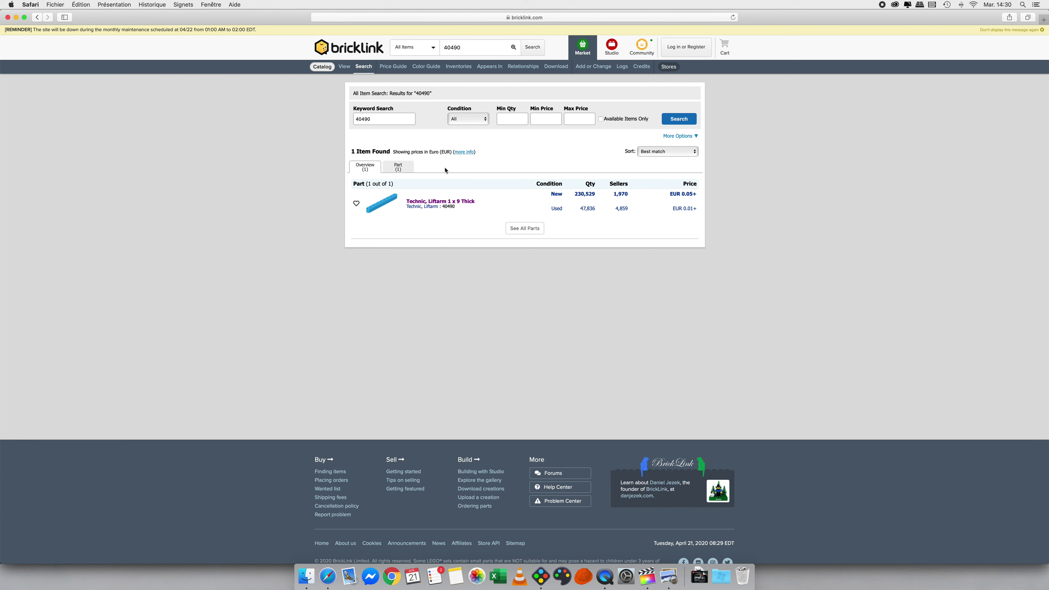
{"action": "left_click", "coordinate": [427, 202]}
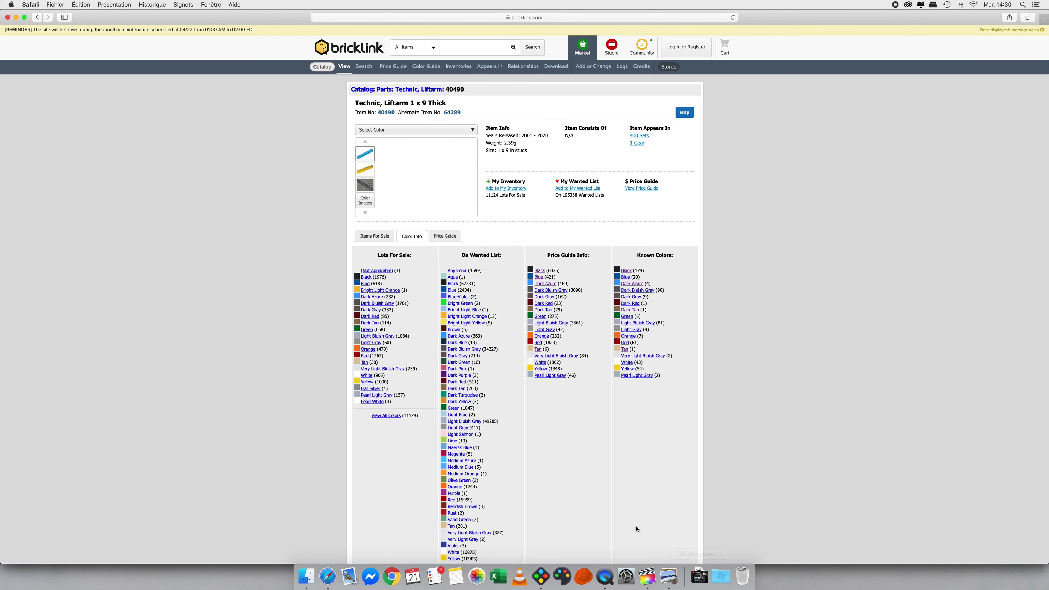
Switch to 6182511.pdf in Preview, locate the black 9-long liftarm's element number on page 481, and move the window clear of the BrickLink search box.
{"action": "left_click", "coordinate": [699, 576]}
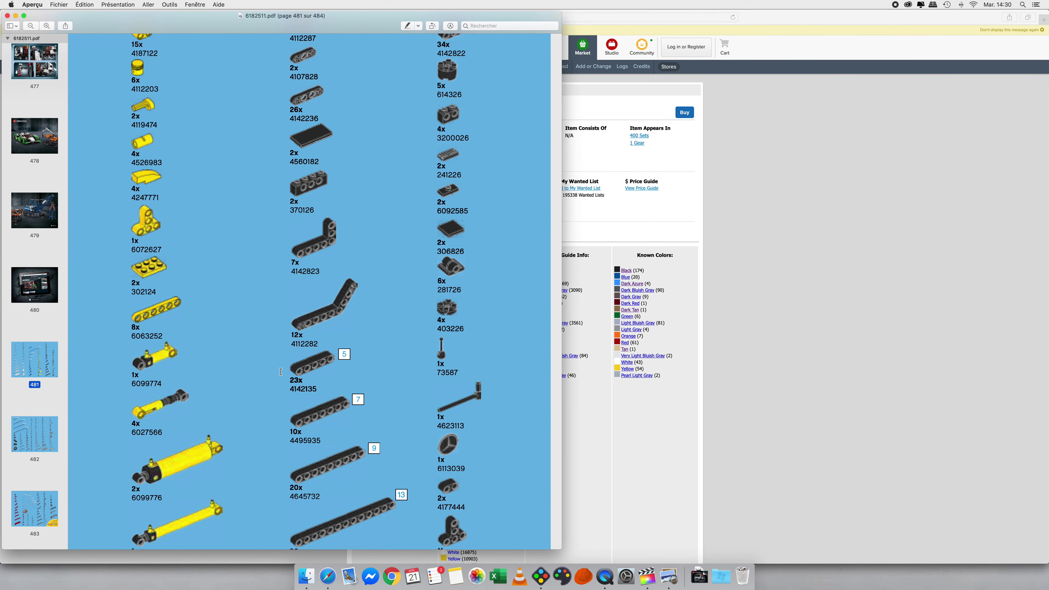
{"action": "scroll", "coordinate": [251, 162], "scroll_direction": "up", "scroll_amount": 5}
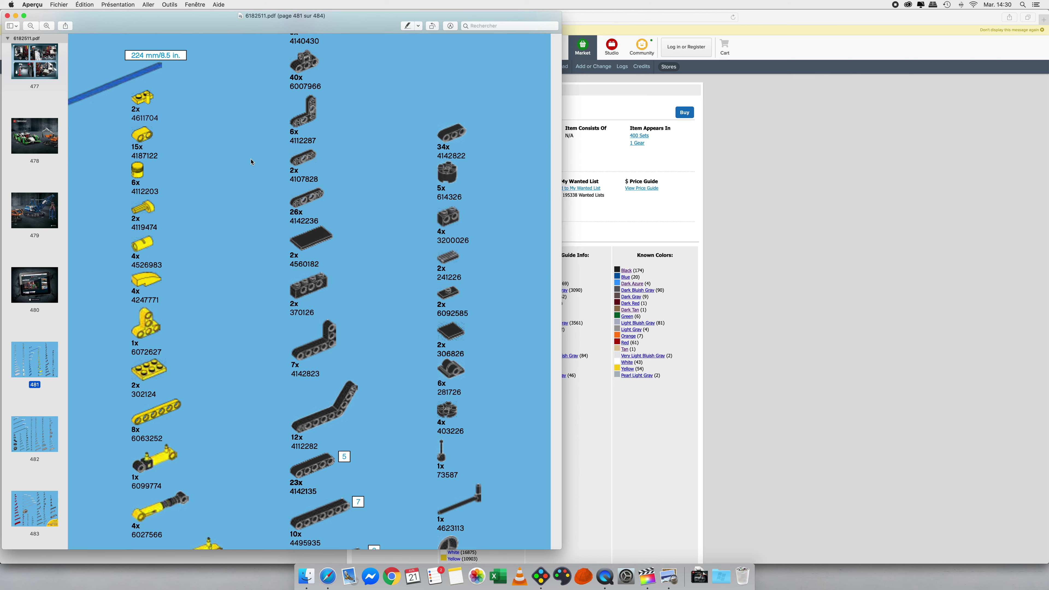
{"action": "scroll", "coordinate": [251, 162], "scroll_direction": "down", "scroll_amount": 6}
{"action": "scroll", "coordinate": [348, 379], "scroll_direction": "down", "scroll_amount": 2}
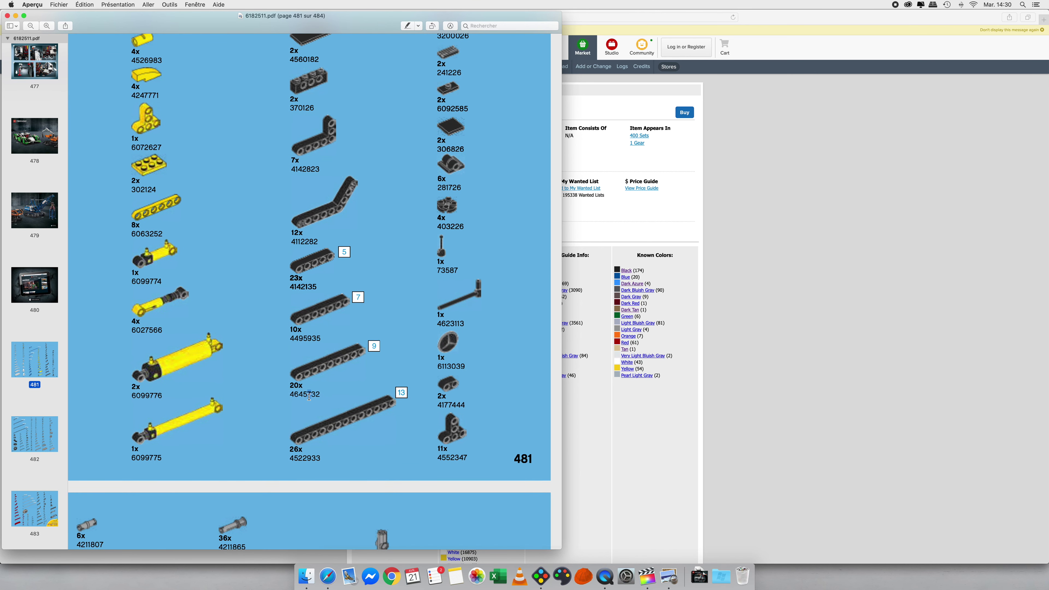
{"action": "mouse_move", "coordinate": [291, 395]}
{"action": "left_mouse_down"}
{"action": "mouse_move", "coordinate": [324, 395]}
{"action": "mouse_move", "coordinate": [289, 395]}
{"action": "left_mouse_up"}
{"action": "left_click_drag", "start_coordinate": [331, 390], "coordinate": [335, 97]}
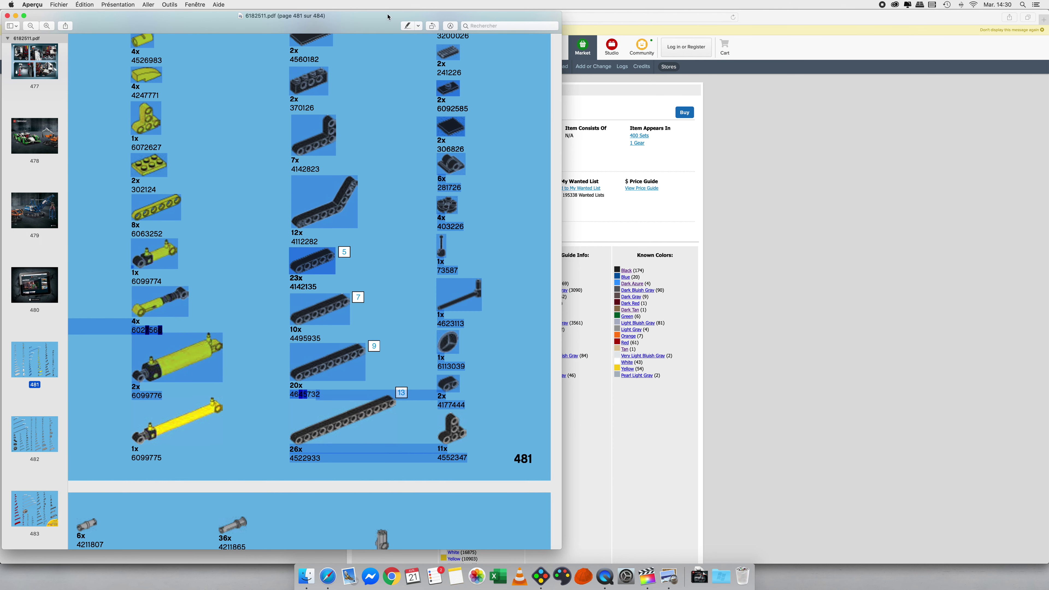
{"action": "left_click_drag", "start_coordinate": [386, 11], "coordinate": [386, 257]}
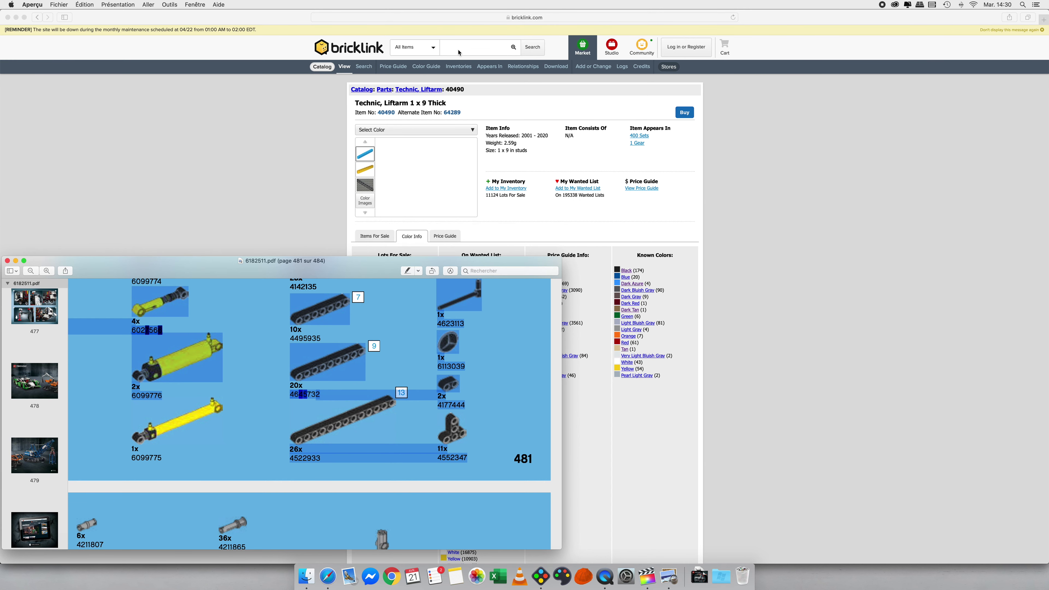
{"action": "left_click", "coordinate": [348, 378]}
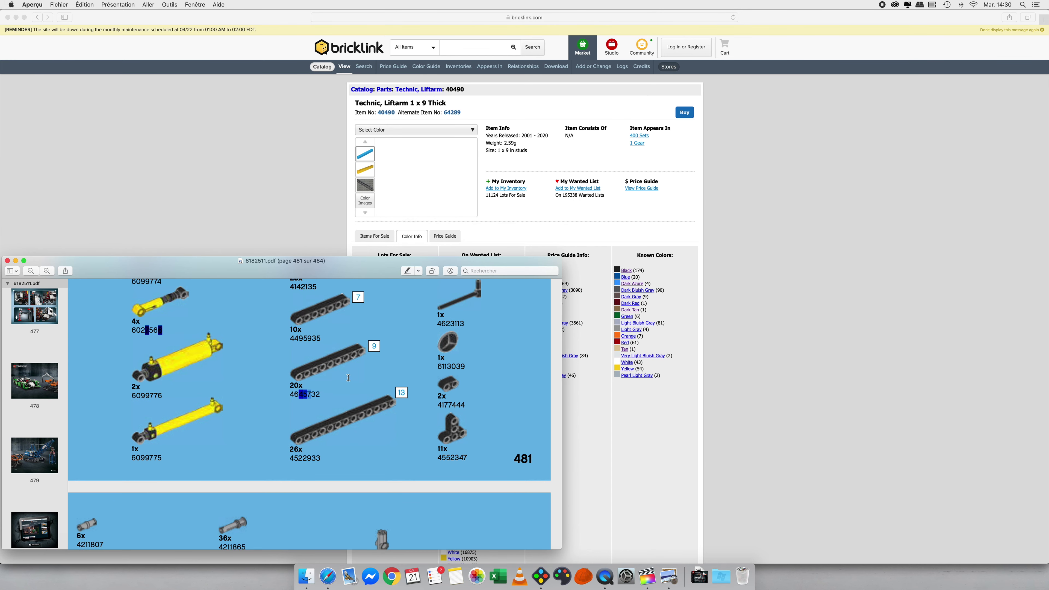
Return to BrickLink in Safari and search the catalog for element number 4645732.
{"action": "left_click", "coordinate": [456, 53]}
{"action": "type", "text": "46"}
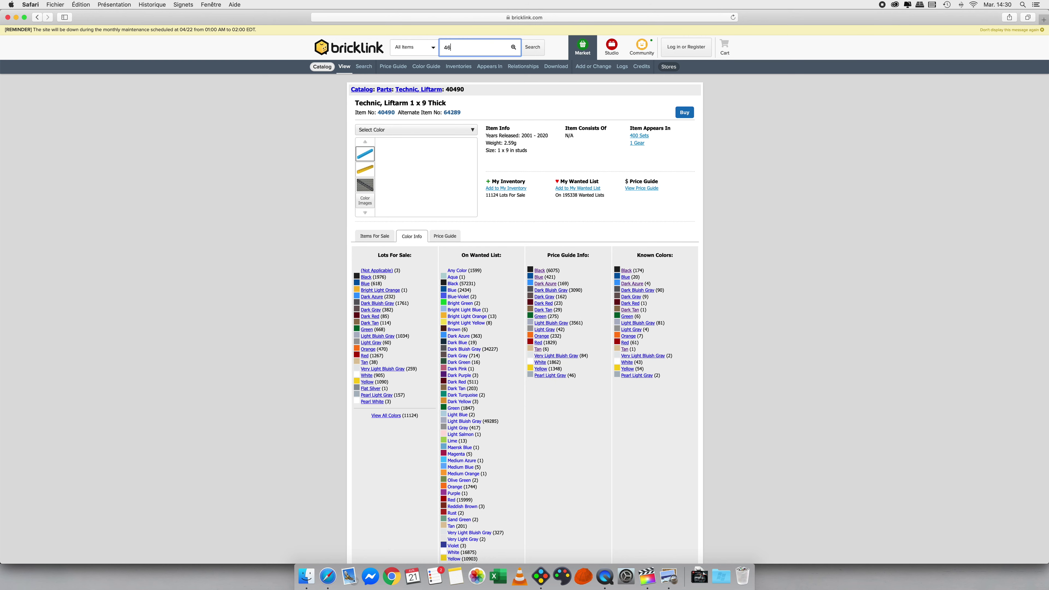
{"action": "key", "text": "super+Tab"}
{"action": "key", "text": "super+Tab"}
{"action": "type", "text": "45732"}
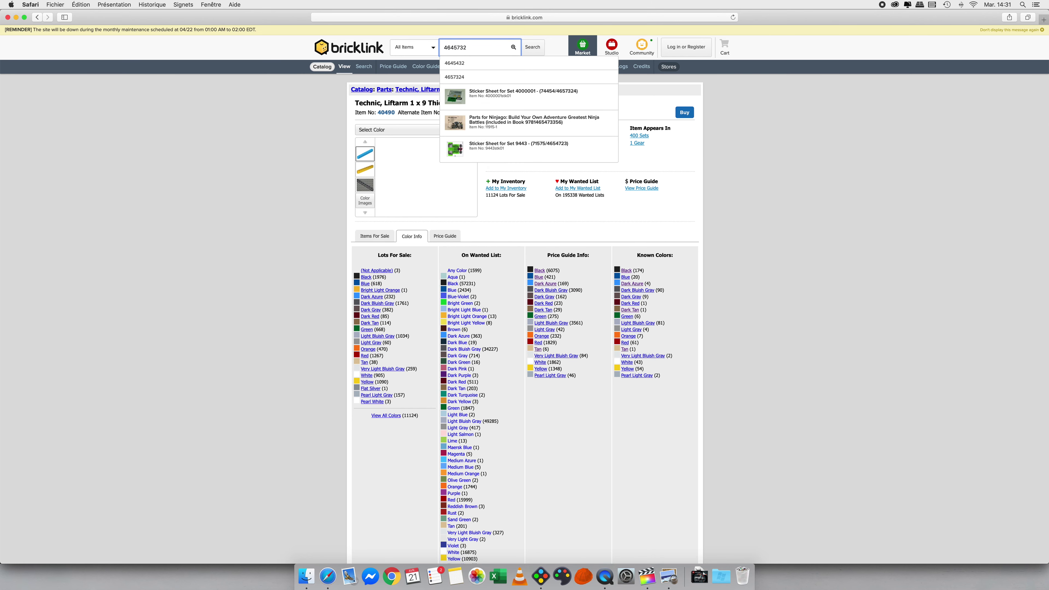
{"action": "key", "text": "Return"}
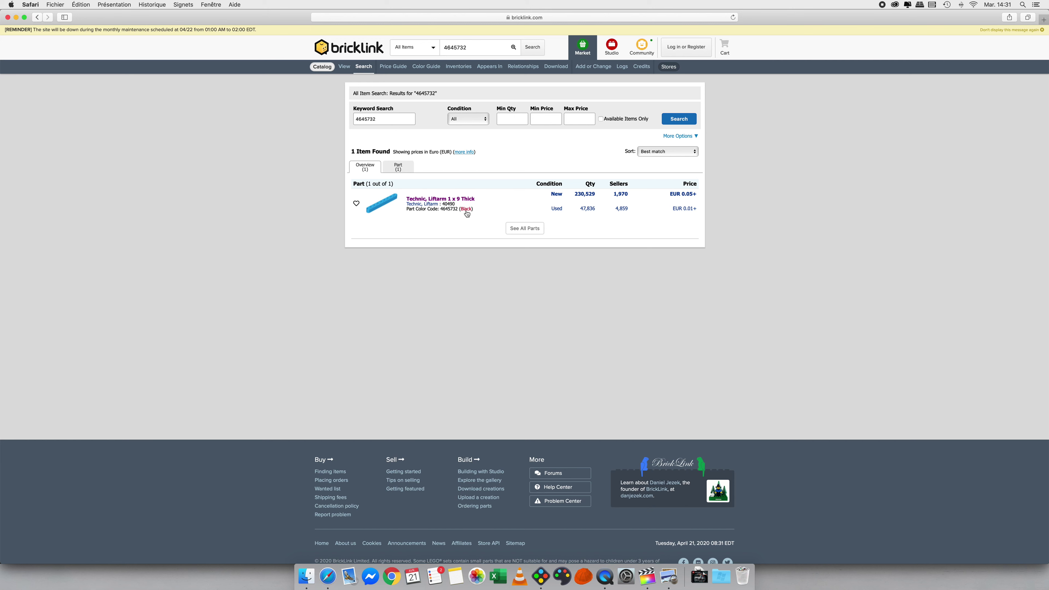
Start a wanted list entry for Technic, Liftarm 1 x 9 Thick with the color Black, and close it without adding.
{"action": "left_click", "coordinate": [356, 205]}
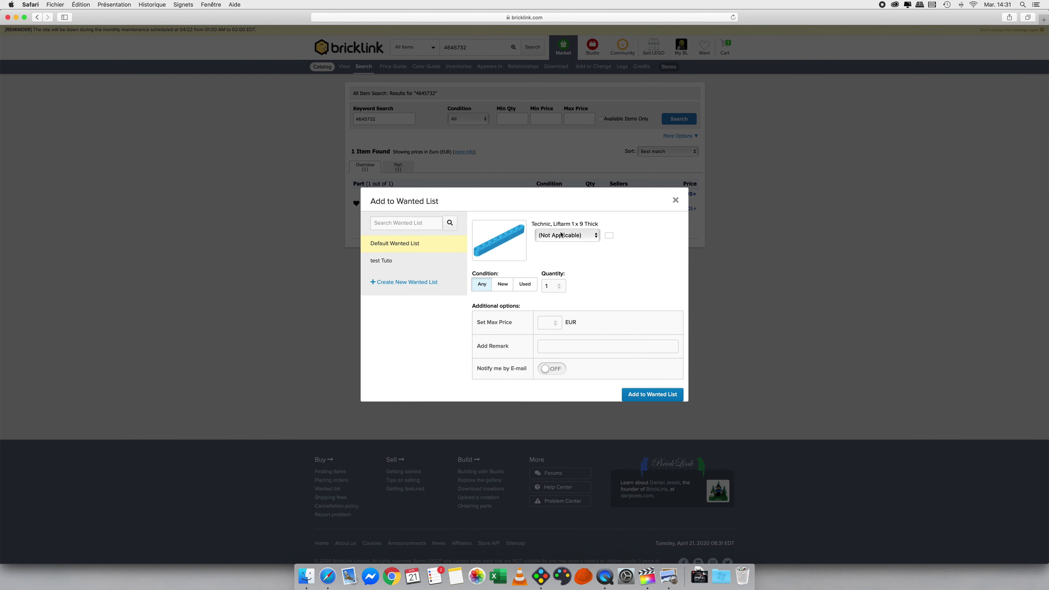
{"action": "left_click", "coordinate": [557, 236]}
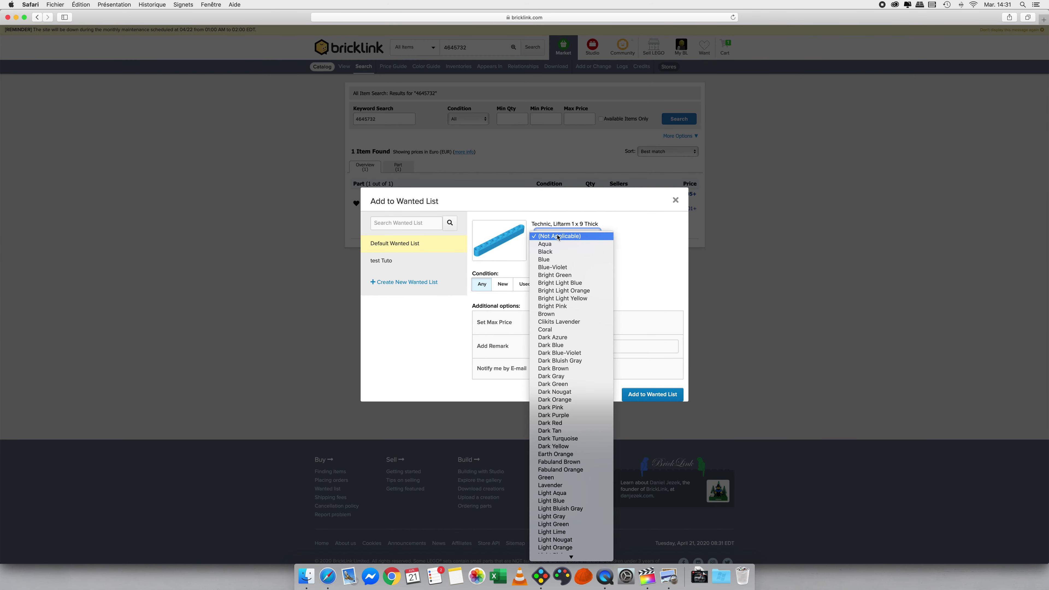
{"action": "key", "text": "Down"}
{"action": "key", "text": "Down"}
{"action": "key", "text": "Return"}
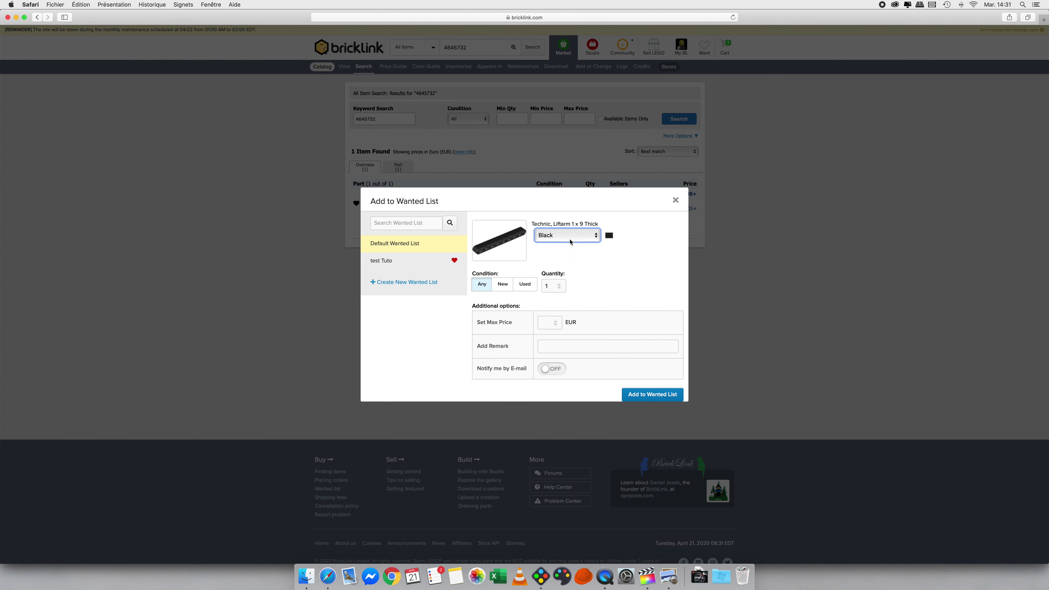
{"action": "left_click", "coordinate": [677, 201]}
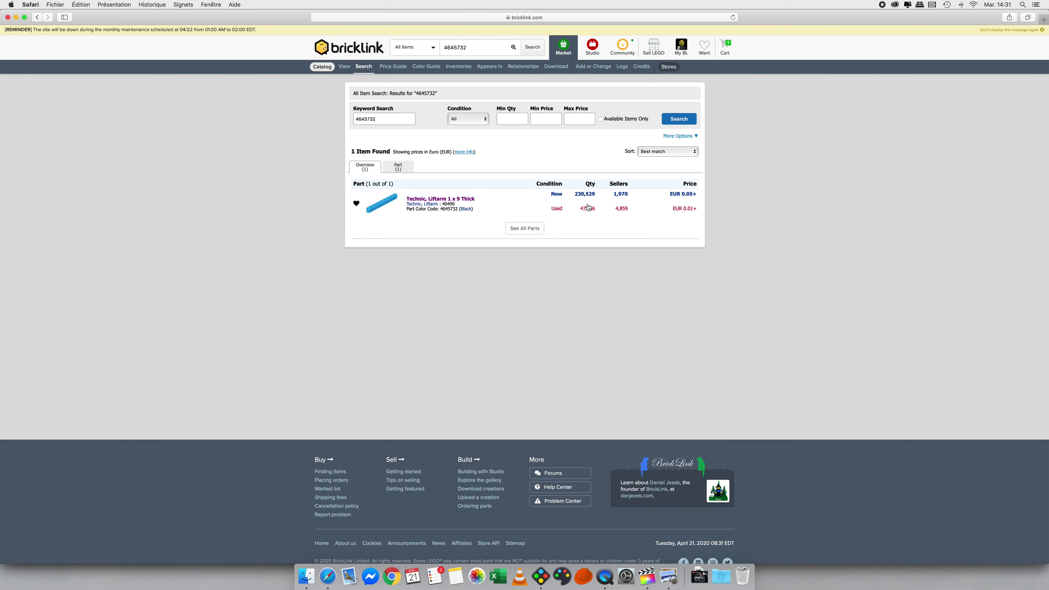
Look up the gray 3L pin with stop bush on page 482 of 6182511.pdf and search BrickLink for element number 4211865.
{"action": "key", "text": "super+Tab"}
{"action": "scroll", "coordinate": [152, 383], "scroll_direction": "down", "scroll_amount": 8}
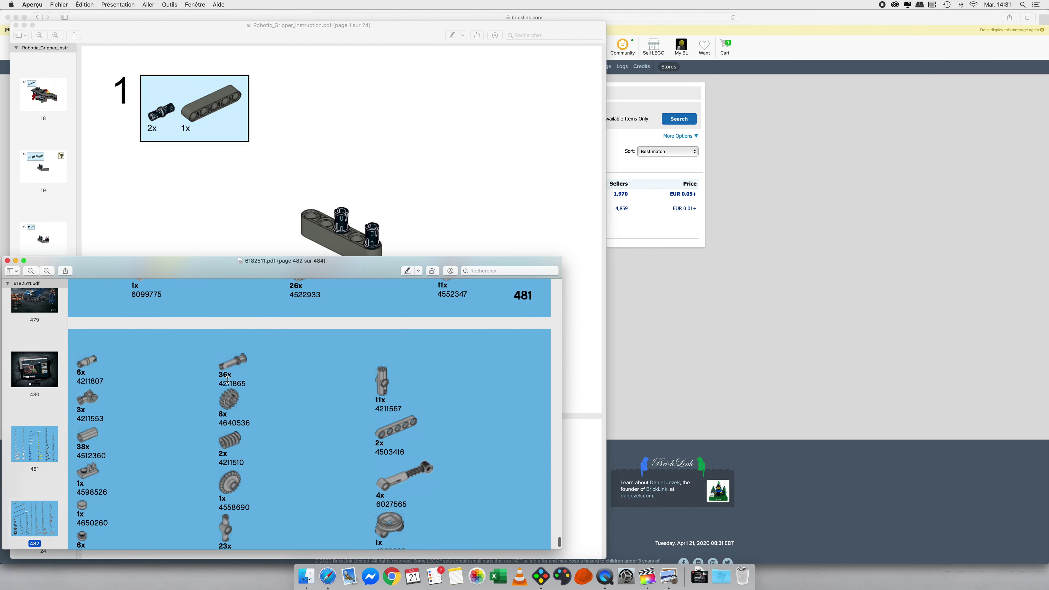
{"action": "left_click", "coordinate": [650, 323]}
{"action": "double_click", "coordinate": [455, 50]}
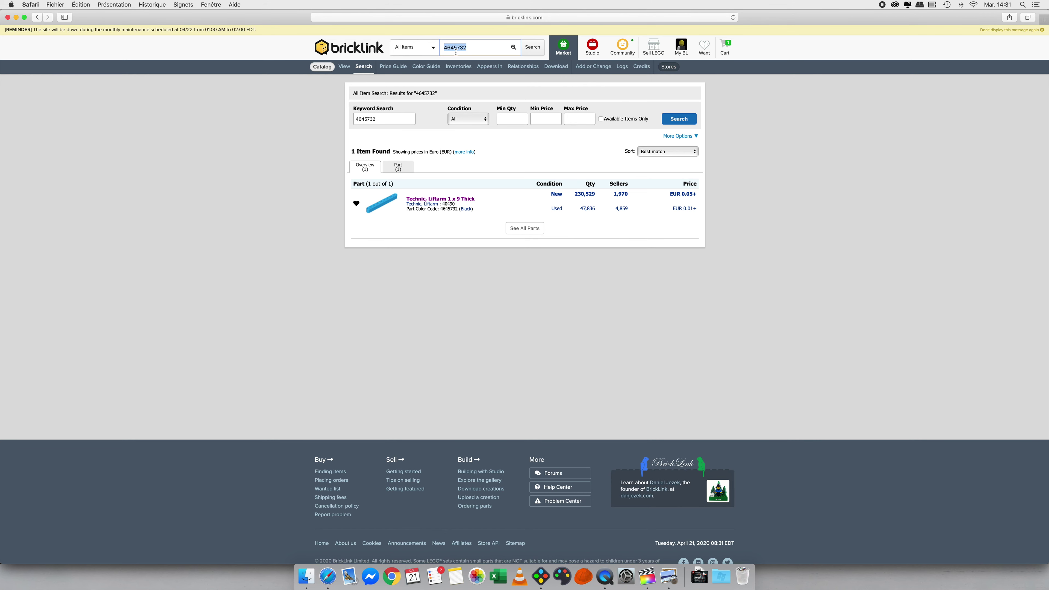
{"action": "type", "text": "4211865"}
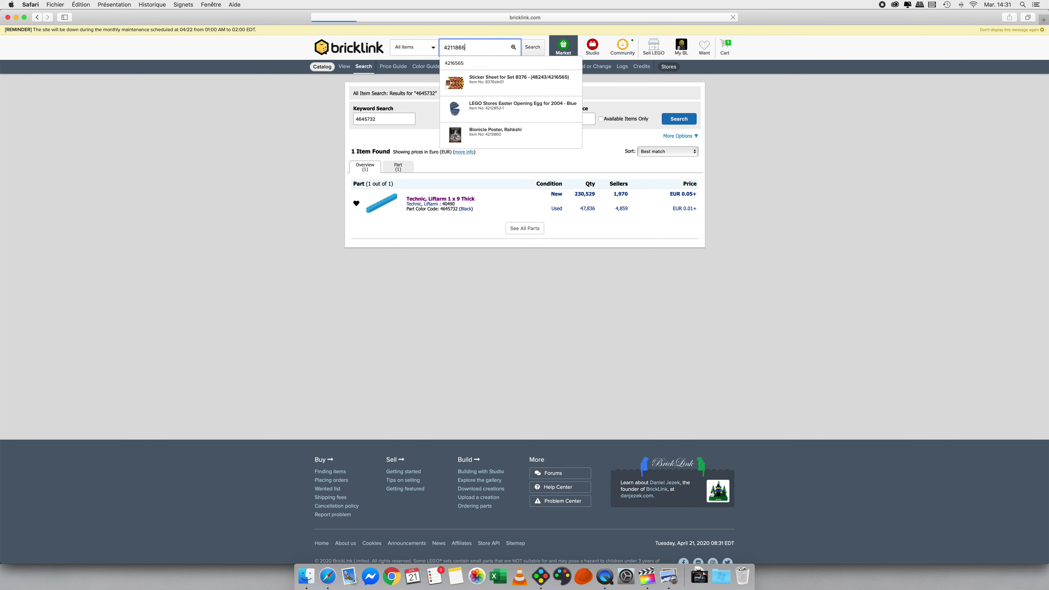
{"action": "key", "text": "Return"}
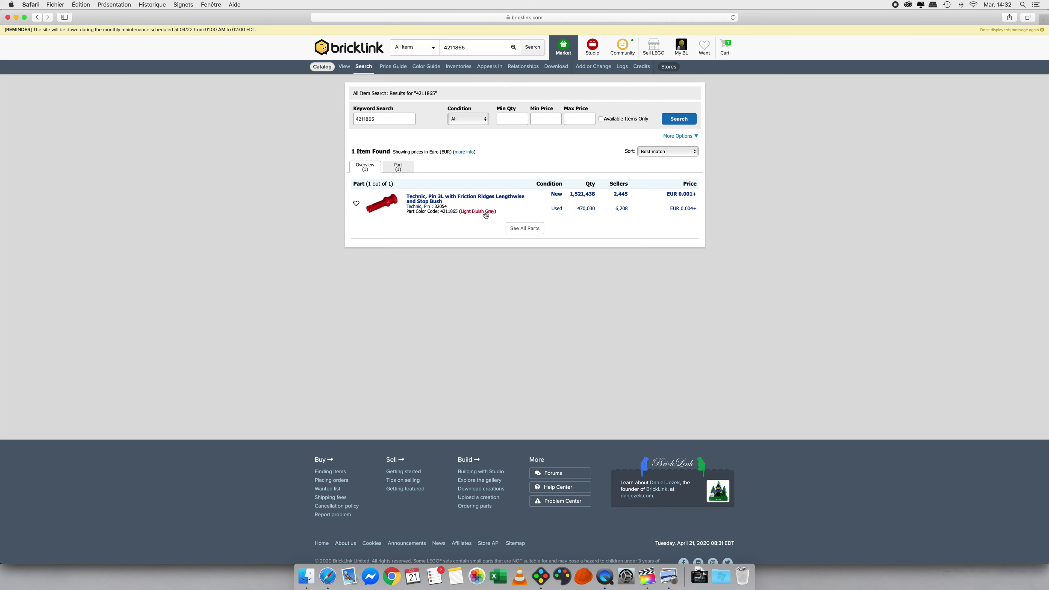
Examine the parts and their element numbers on pages 481 to 483 of 6182511.pdf, and return to BrickLink.
{"action": "key", "text": "super+Tab"}
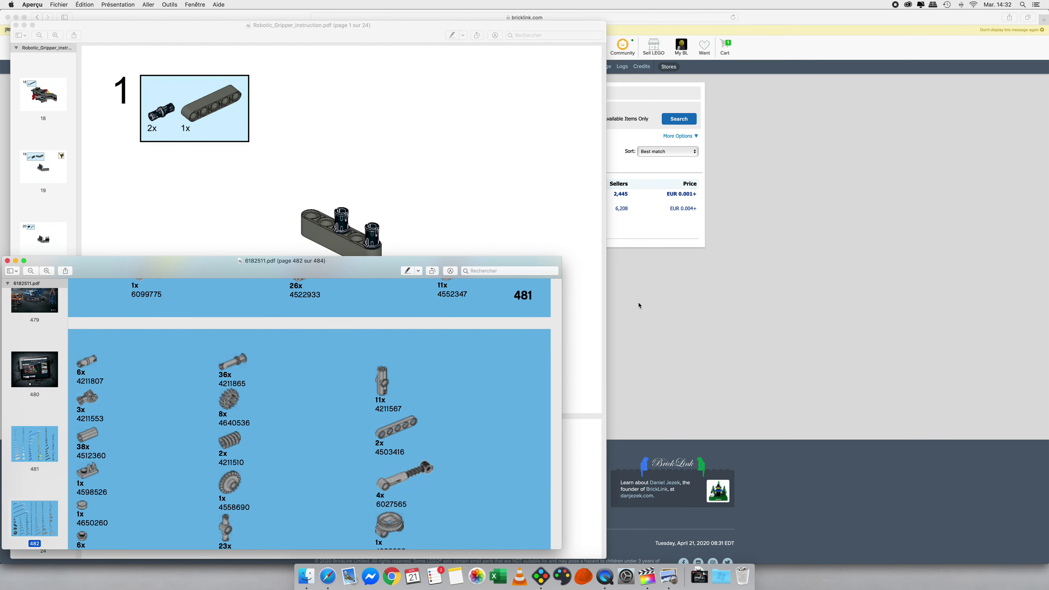
{"action": "left_click", "coordinate": [700, 303]}
{"action": "key", "text": "super+Tab"}
{"action": "scroll", "coordinate": [243, 342], "scroll_direction": "down", "scroll_amount": 3, "text": "ctrl"}
{"action": "scroll", "coordinate": [243, 341], "scroll_direction": "up", "scroll_amount": 5}
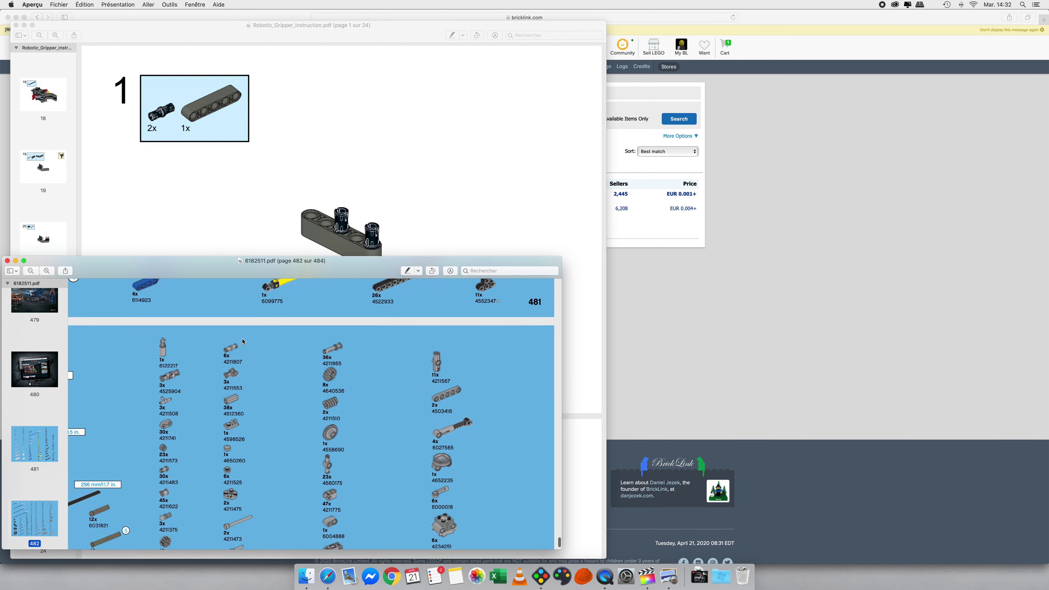
{"action": "scroll", "coordinate": [243, 341], "scroll_direction": "down", "scroll_amount": 5}
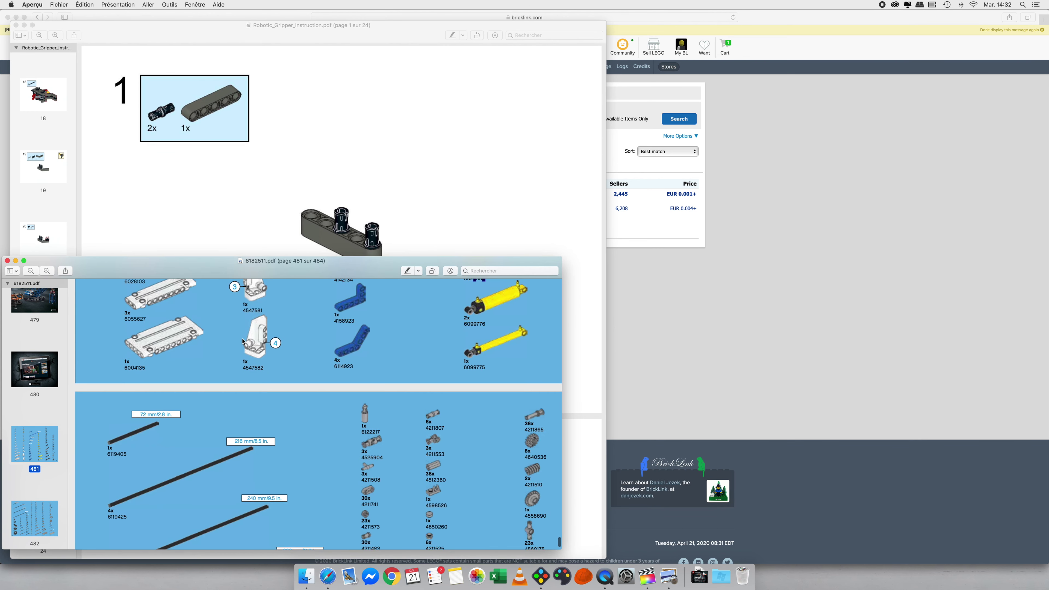
{"action": "scroll", "coordinate": [243, 341], "scroll_direction": "down", "scroll_amount": 10}
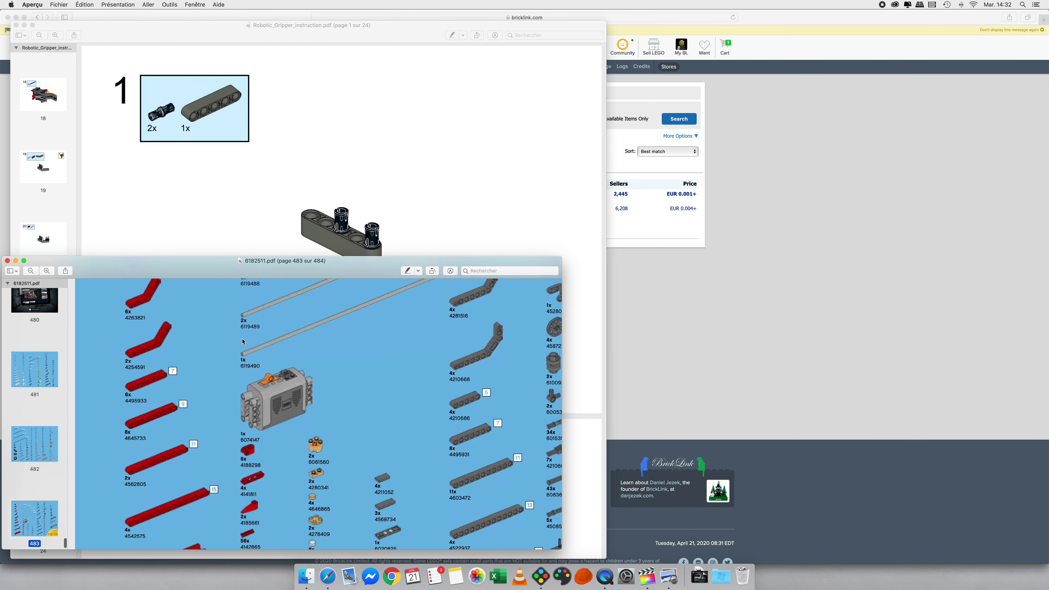
{"action": "scroll", "coordinate": [243, 341], "scroll_direction": "down", "scroll_amount": 2}
{"action": "scroll", "coordinate": [222, 454], "scroll_direction": "up", "scroll_amount": 5, "text": "ctrl"}
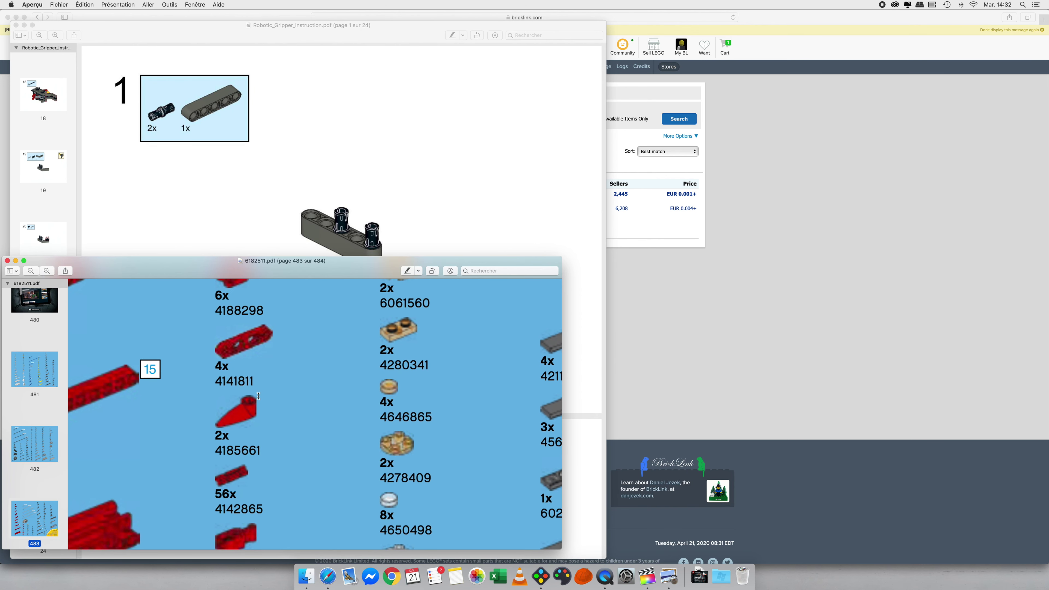
{"action": "left_click", "coordinate": [862, 237]}
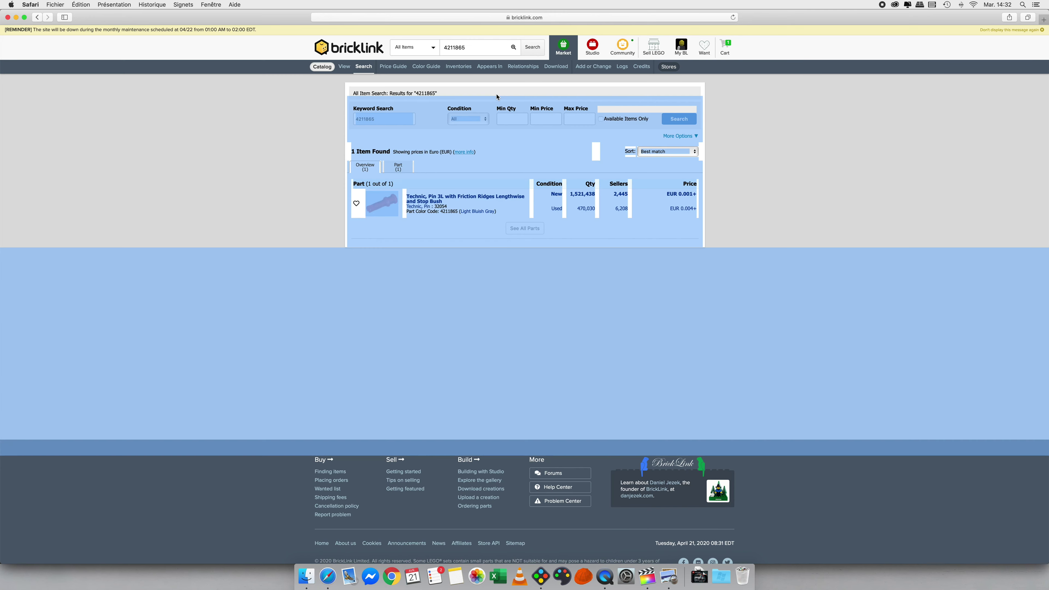
Search BrickLink for element number 4185661 and compare the part with the red tooth on page 483 of 6182511.pdf.
{"action": "double_click", "coordinate": [445, 47]}
{"action": "type", "text": "4164"}
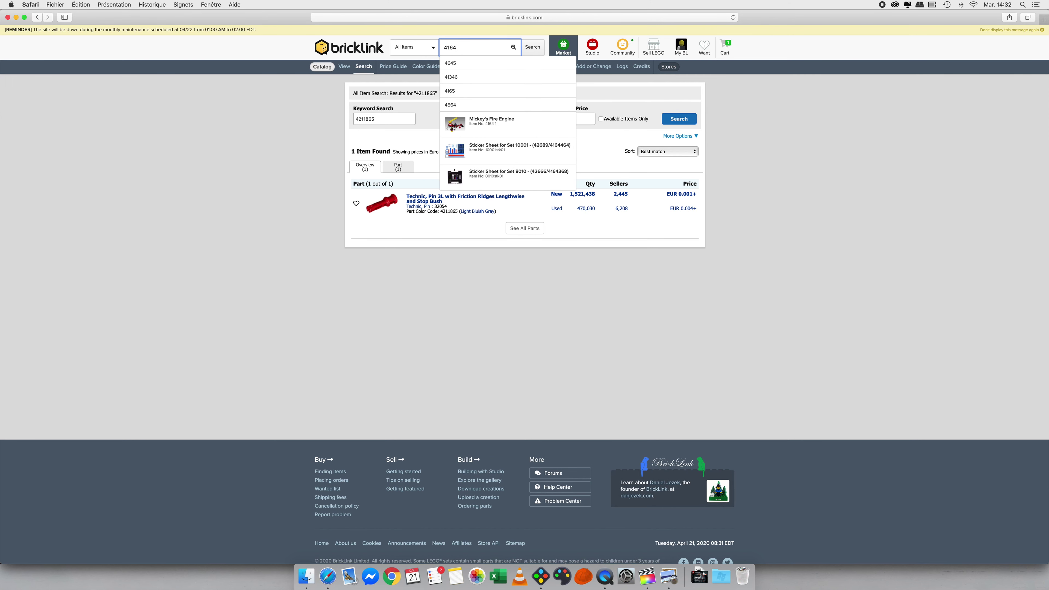
{"action": "key", "text": "BackSpace"}
{"action": "key", "text": "BackSpace"}
{"action": "type", "text": "856"}
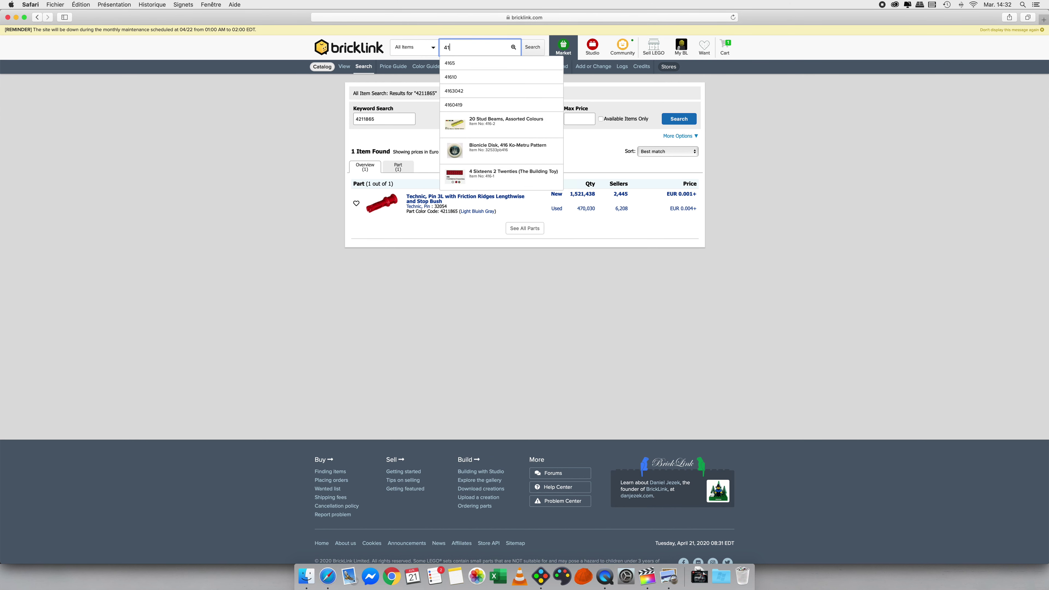
{"action": "type", "text": "61"}
{"action": "key", "text": "Return"}
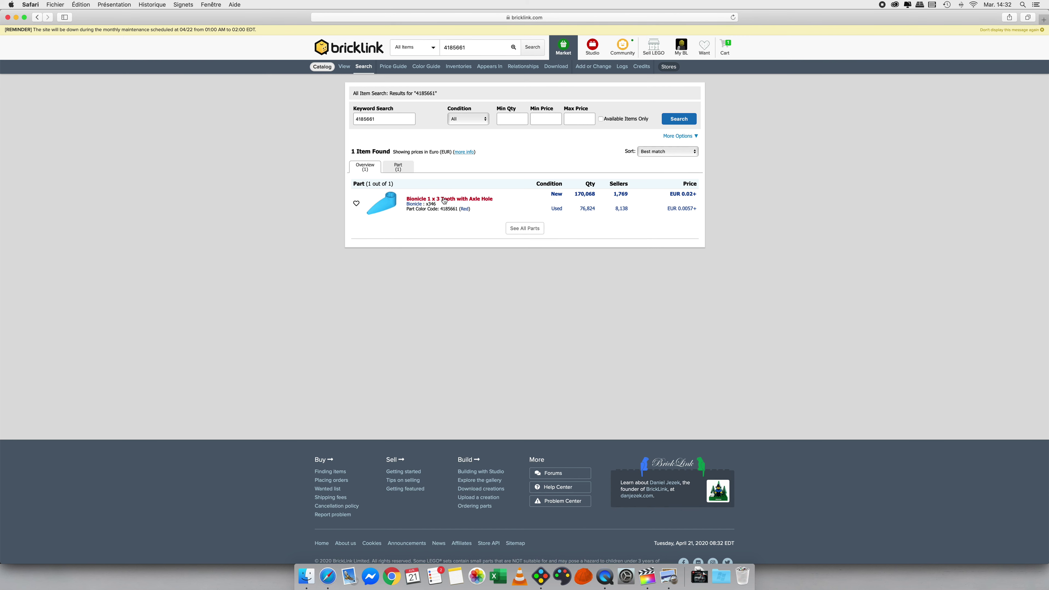
{"action": "key", "text": "super+Tab"}
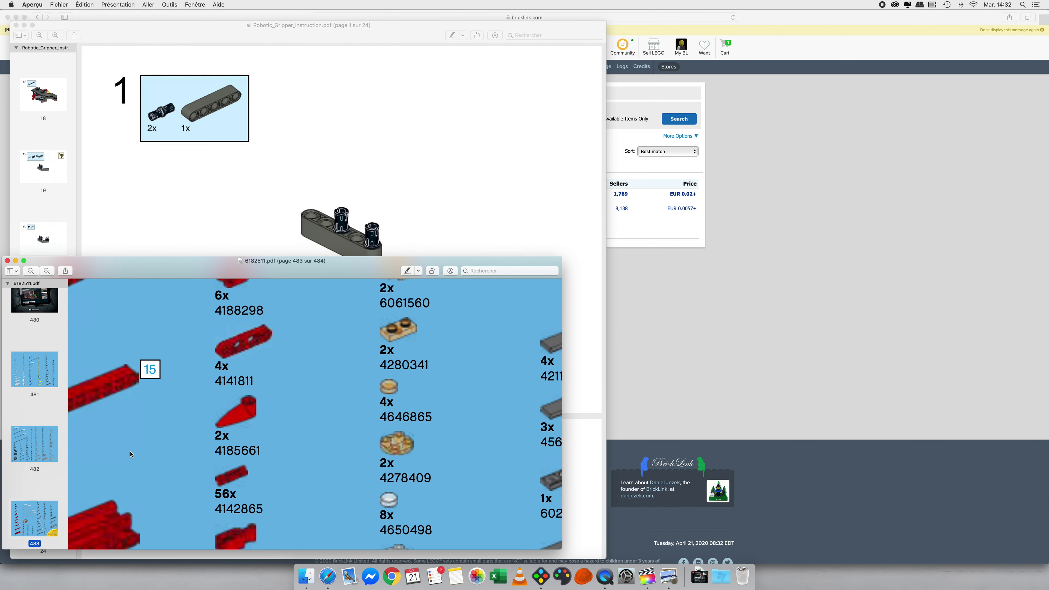
{"action": "key", "text": "super+Tab"}
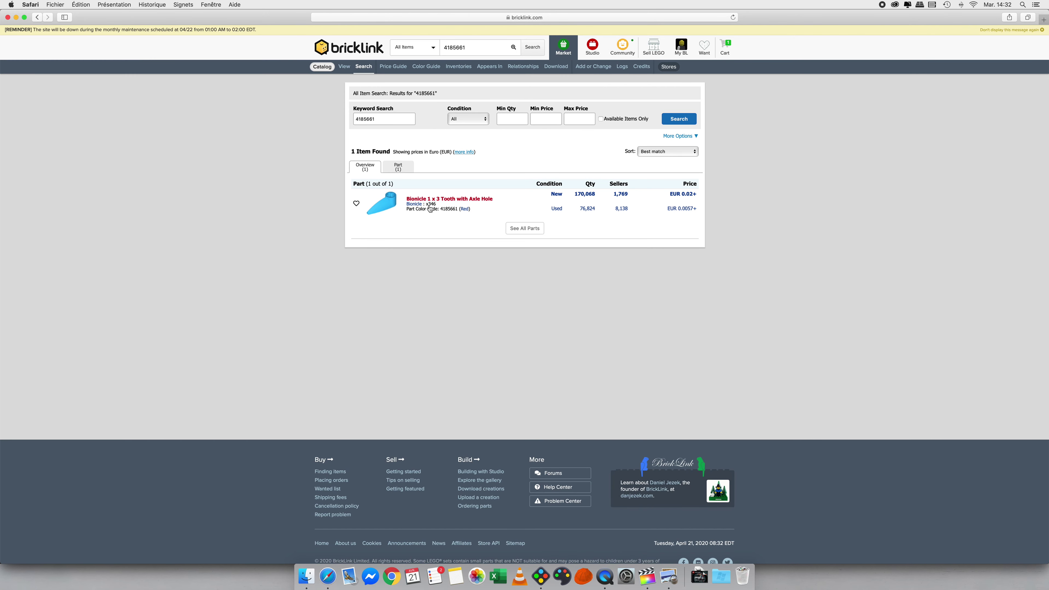
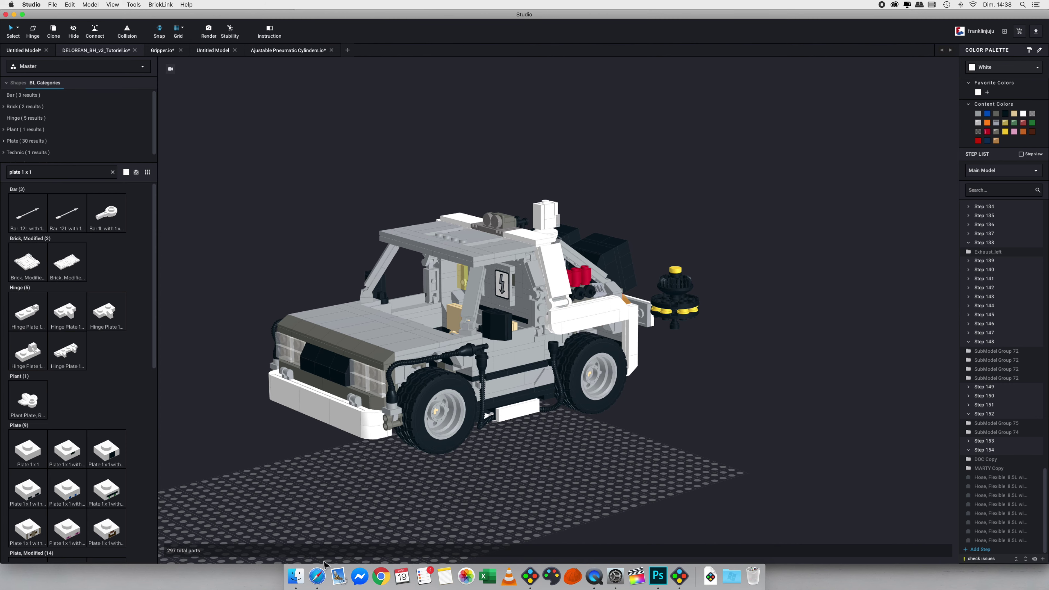
Open the PartDesigner download page on BrickLink in Safari, and return to Studio.
{"action": "left_click", "coordinate": [317, 576]}
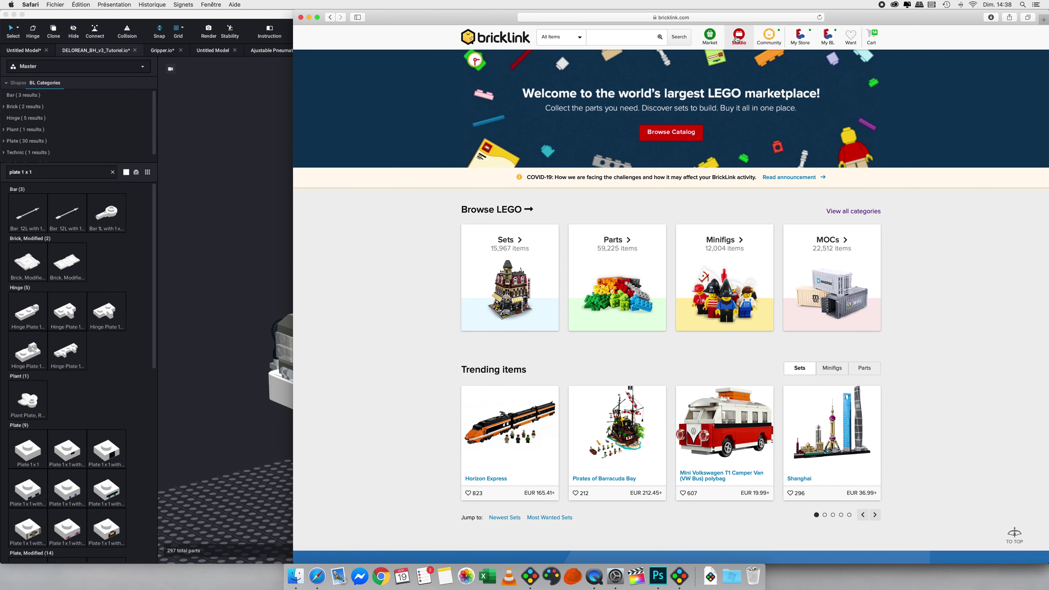
{"action": "mouse_move", "coordinate": [739, 36]}
{"action": "left_click", "coordinate": [732, 88]}
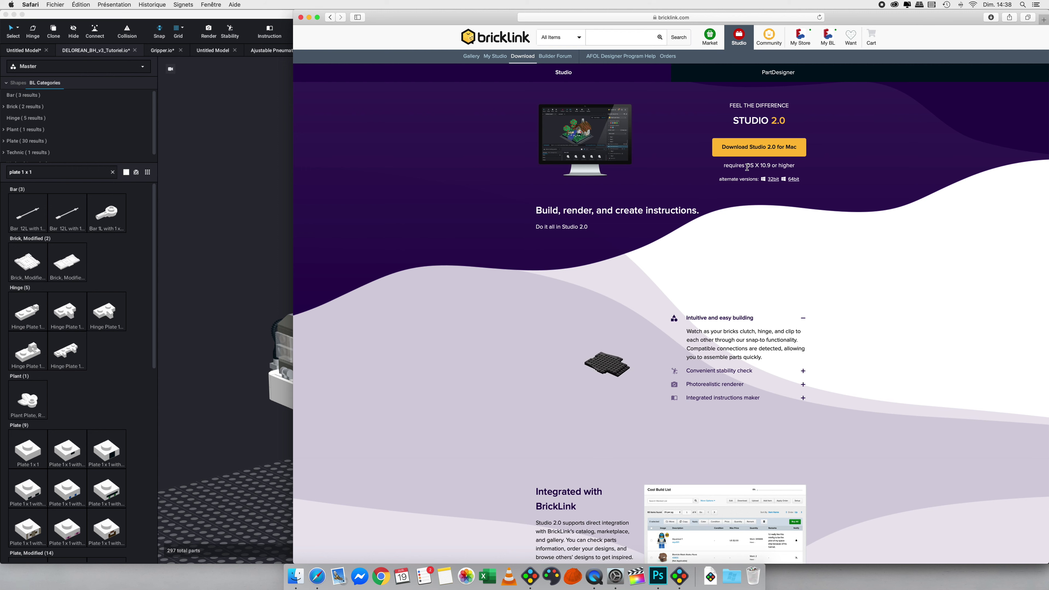
{"action": "left_click", "coordinate": [777, 76]}
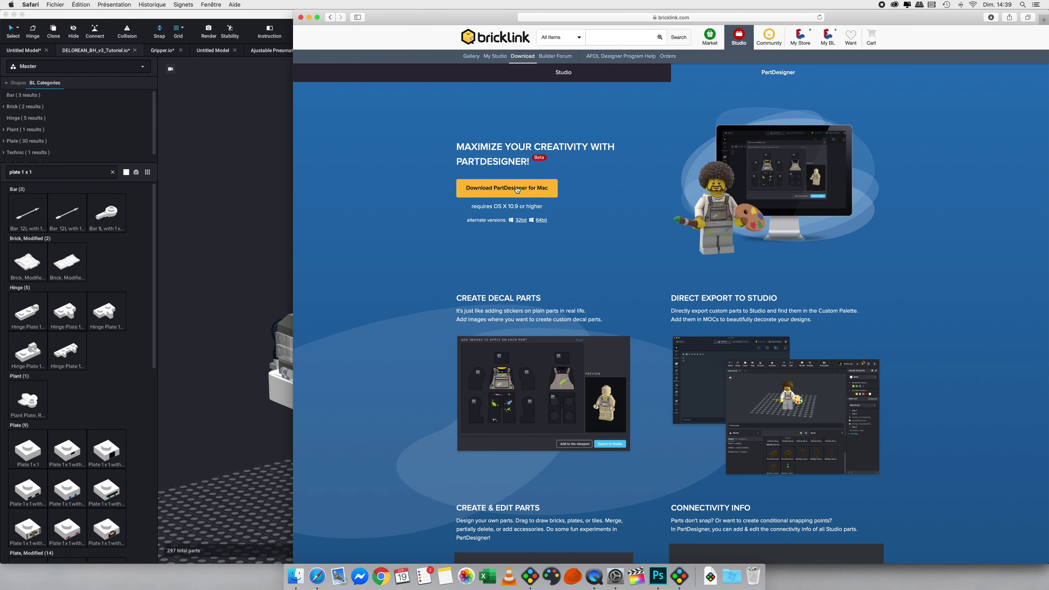
{"action": "left_click", "coordinate": [244, 447]}
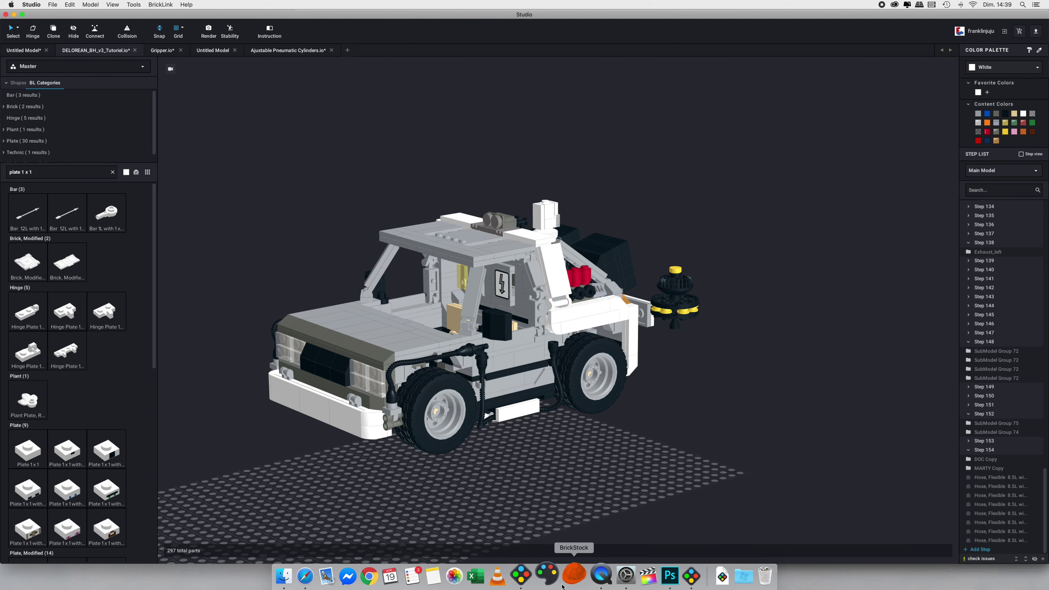
Launch PartDesigner and create a new Studio part from scratch.
{"action": "left_click", "coordinate": [550, 579]}
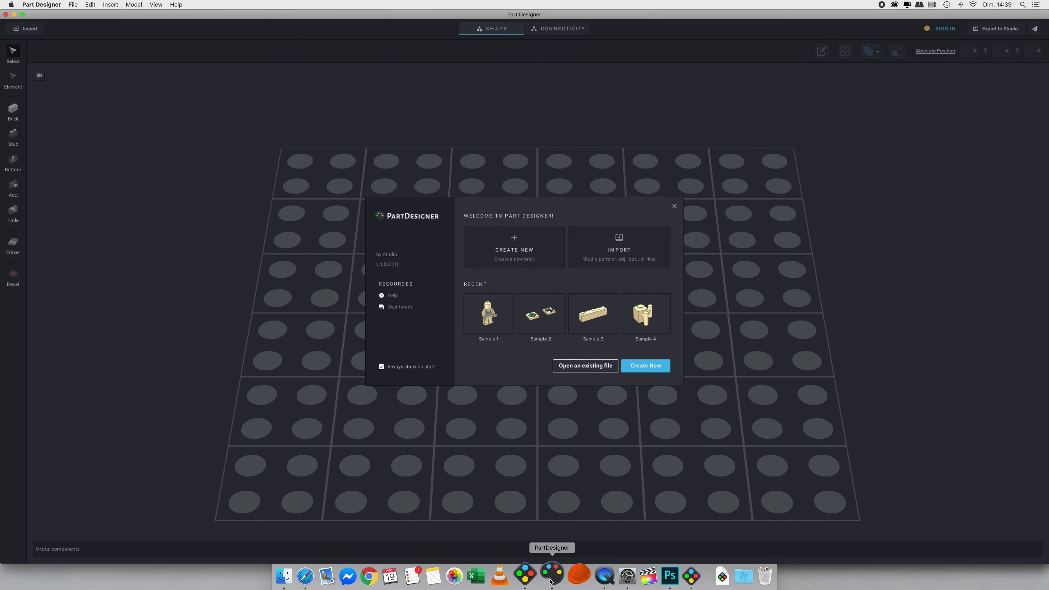
{"action": "left_click", "coordinate": [508, 245]}
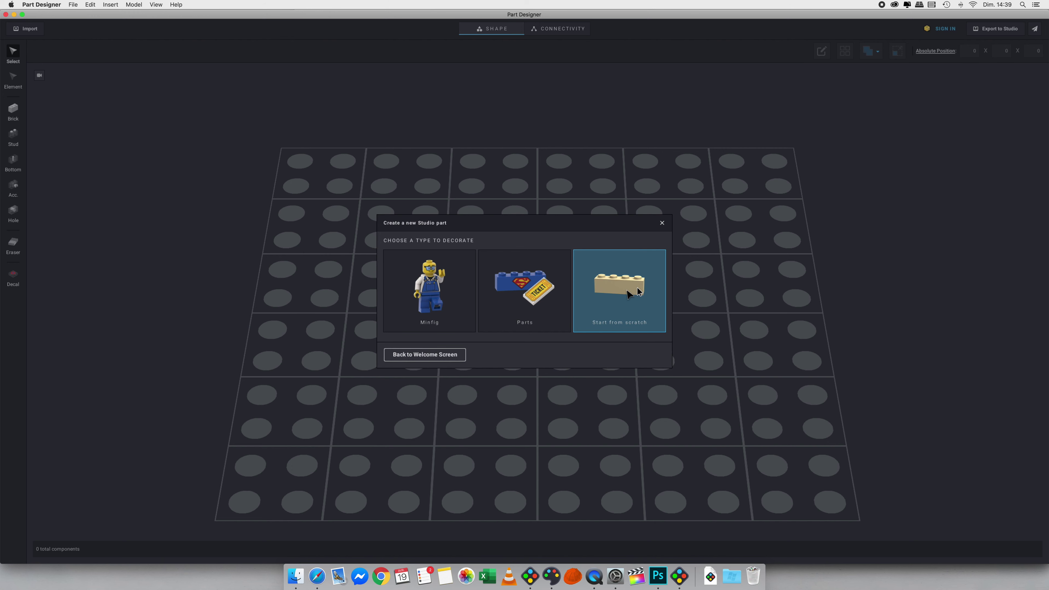
{"action": "left_click", "coordinate": [637, 288]}
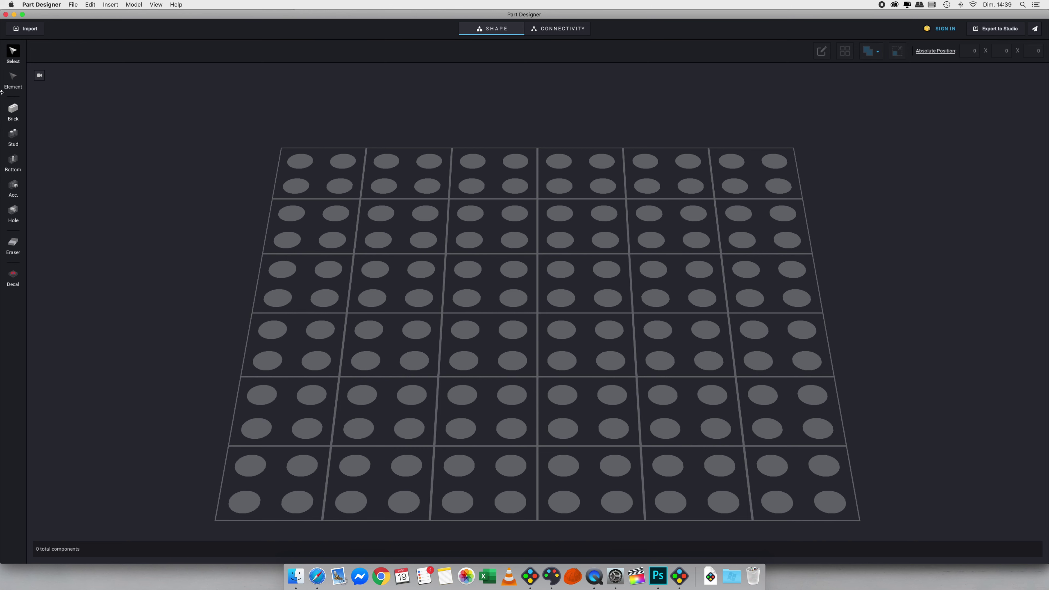
Draw a studded brick 5 studs long and 2 studs wide on the grid.
{"action": "left_click", "coordinate": [13, 110]}
{"action": "left_click_drag", "start_coordinate": [385, 264], "coordinate": [569, 300]}
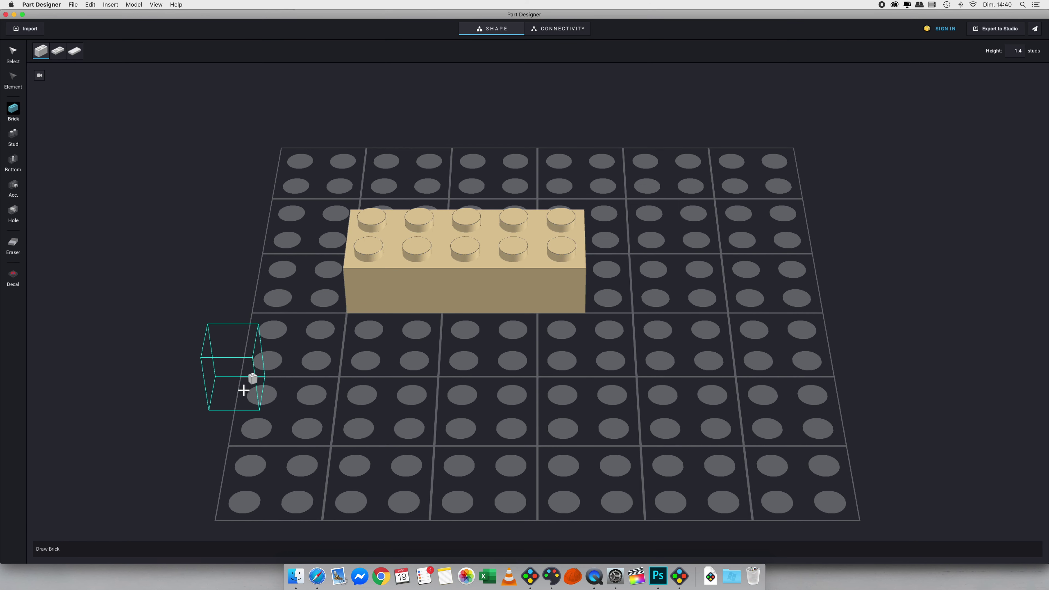
Try adding one extra stud between the brick's top studs and another on its front face, and undo both.
{"action": "left_click", "coordinate": [13, 140]}
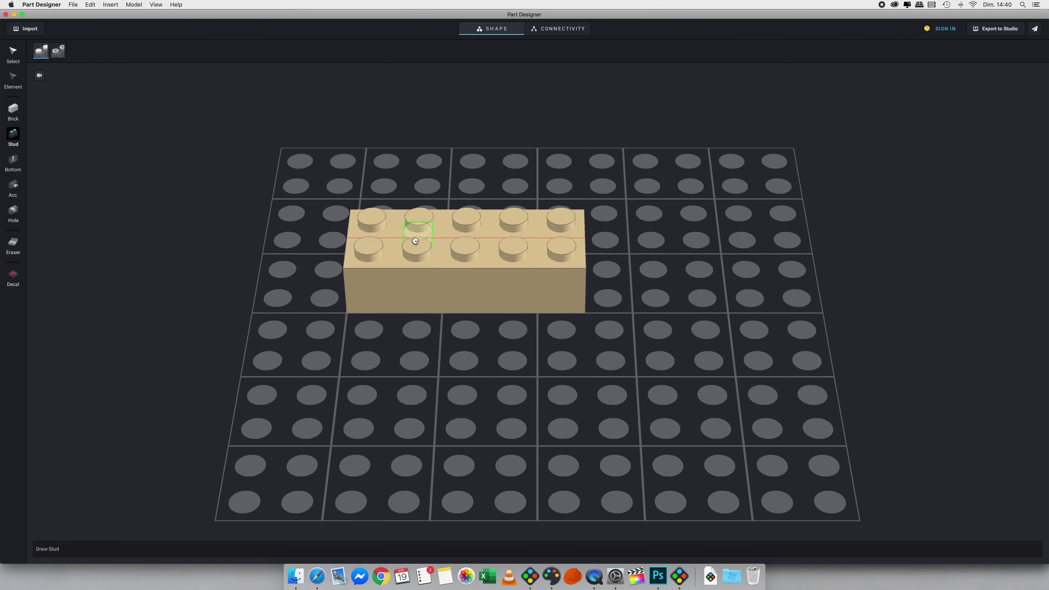
{"action": "left_click", "coordinate": [395, 241]}
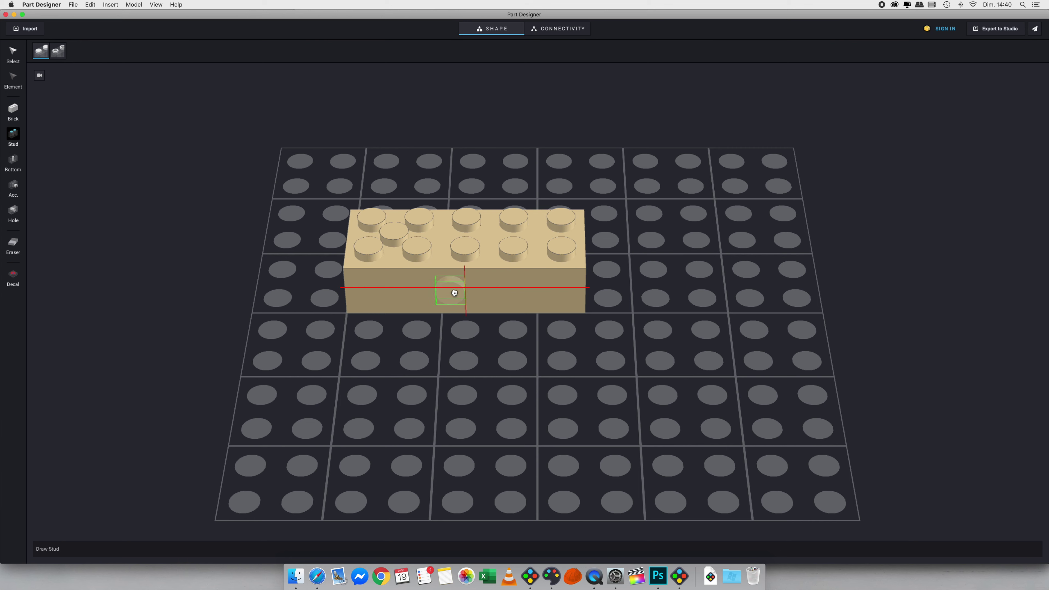
{"action": "left_click", "coordinate": [457, 292]}
{"action": "key", "text": "super+z"}
{"action": "key", "text": "super+z"}
Try adding several bottom tubes to the brick's underside and in the empty space beside it.
{"action": "left_click", "coordinate": [13, 159]}
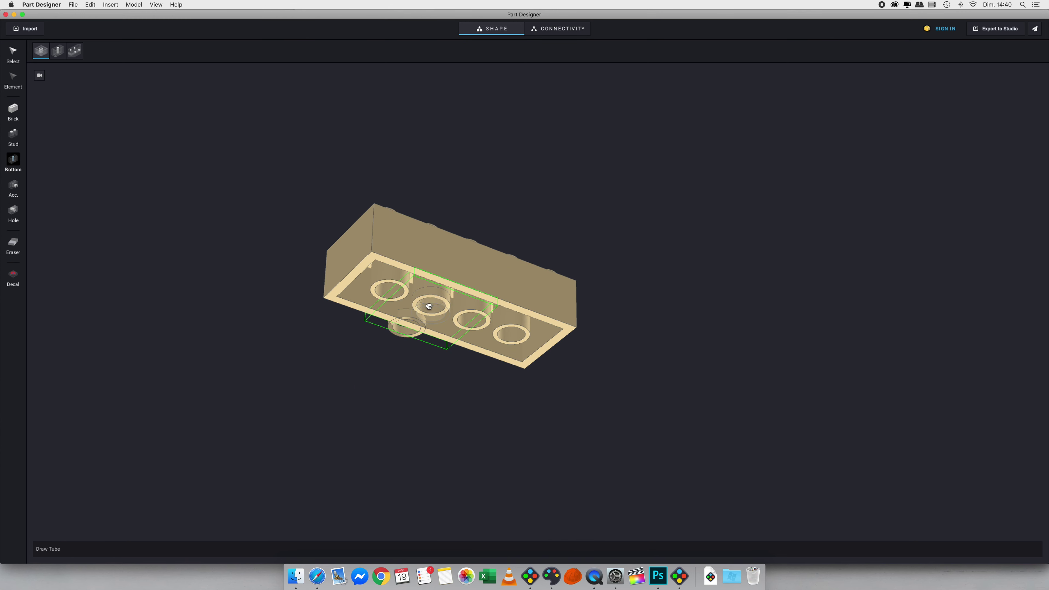
{"action": "left_click", "coordinate": [391, 270]}
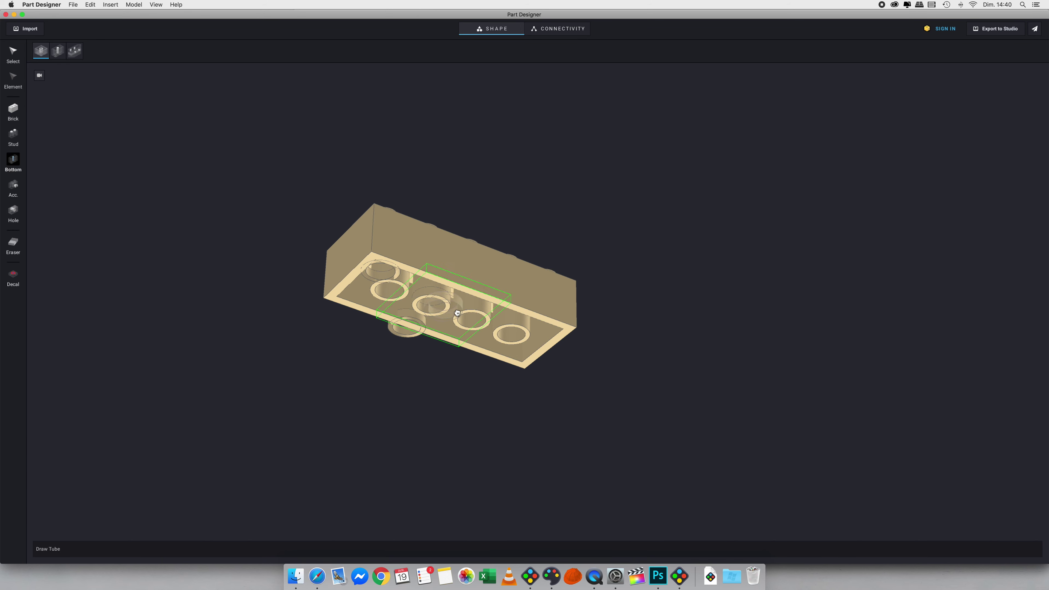
{"action": "left_click", "coordinate": [459, 236]}
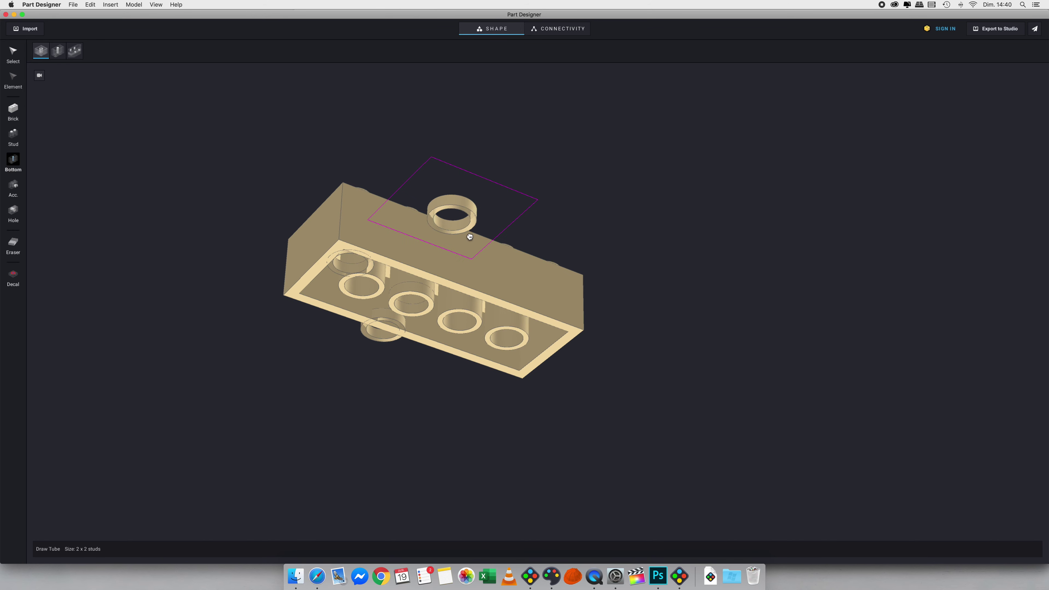
{"action": "right_click_drag", "start_coordinate": [468, 249], "coordinate": [473, 277]}
{"action": "left_click", "coordinate": [556, 378]}
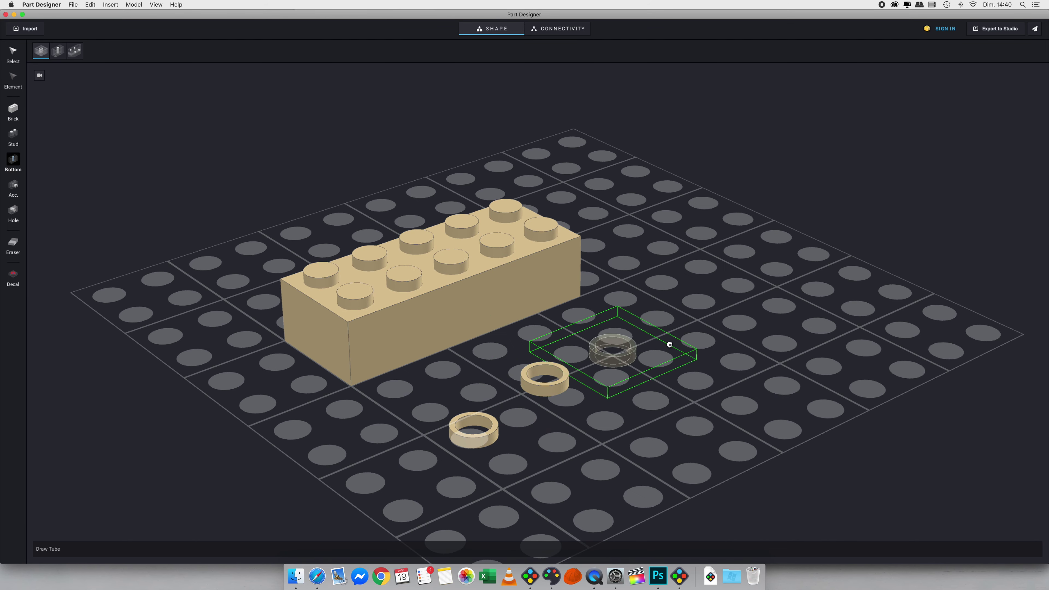
Undo all the extra tubes placed under and around the brick.
{"action": "key", "text": "super+z"}
{"action": "key", "text": "super+z"}
{"action": "key", "text": "super+z"}
{"action": "key", "text": "super+z"}
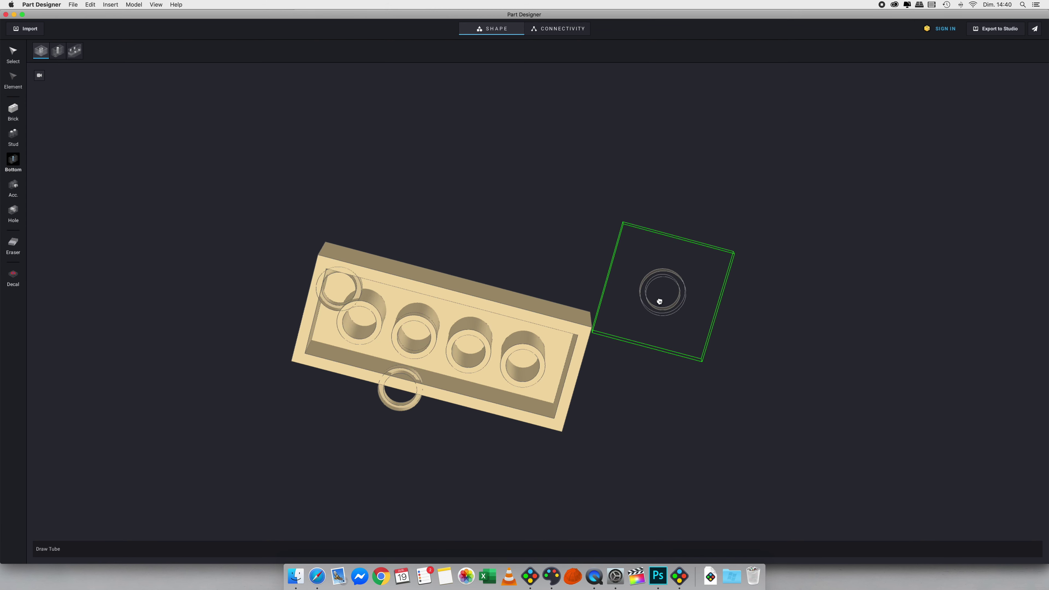
{"action": "key", "text": "super+z"}
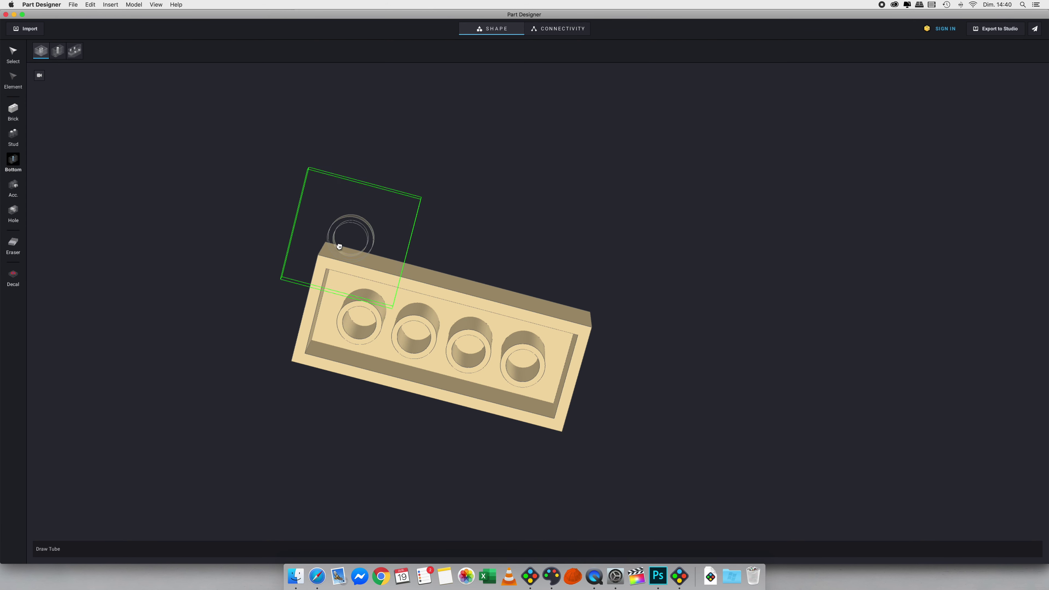
{"action": "left_click", "coordinate": [341, 262]}
{"action": "right_click_drag", "start_coordinate": [380, 262], "coordinate": [379, 277]}
{"action": "key", "text": "super+z"}
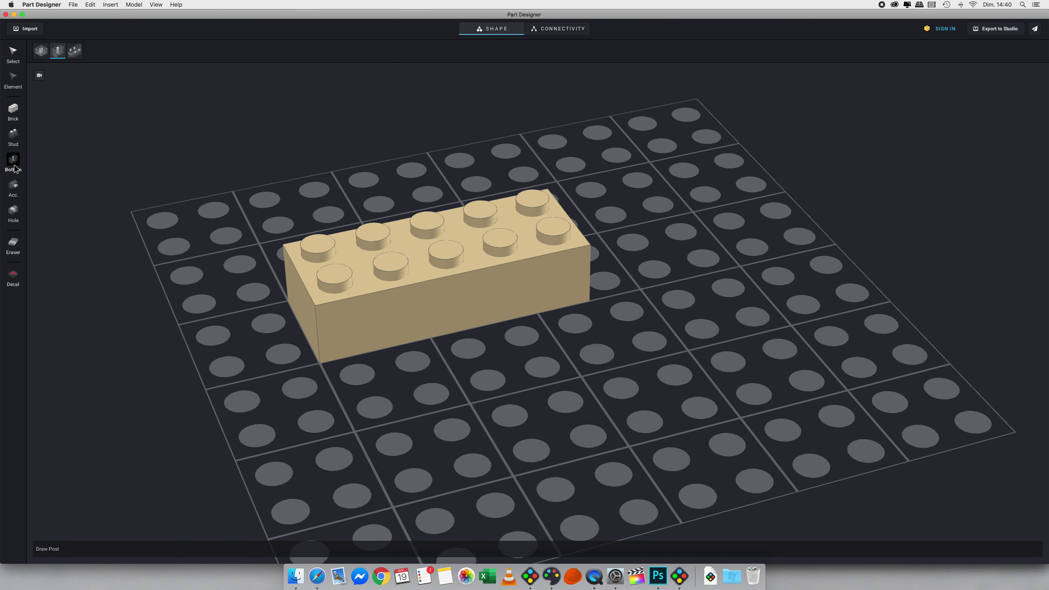
{"action": "left_click", "coordinate": [40, 52]}
{"action": "left_click", "coordinate": [60, 58]}
{"action": "left_click", "coordinate": [75, 54]}
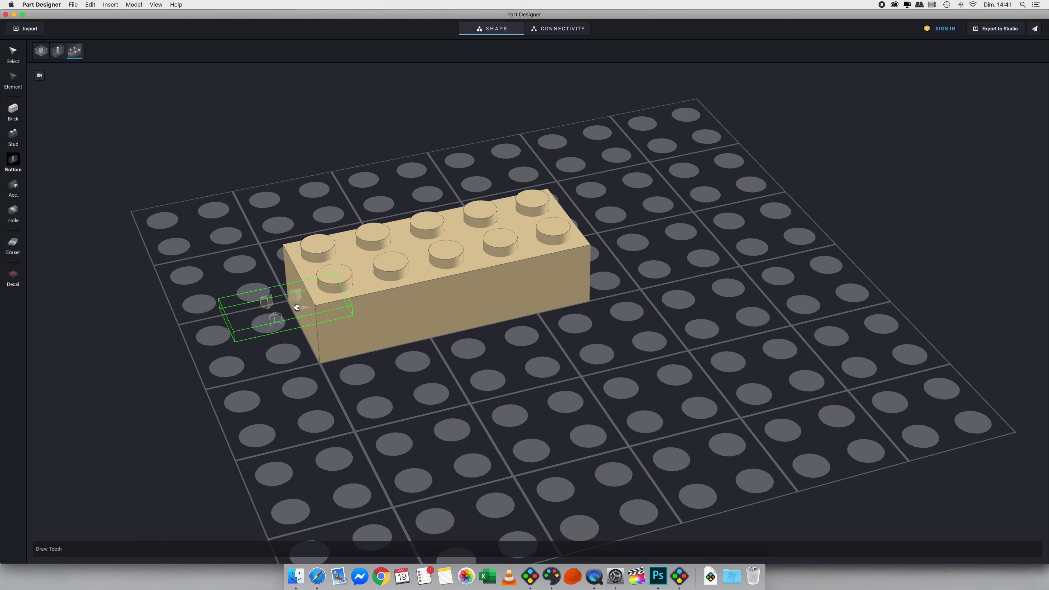
Attach an axle and a horizontal clip to the long front face of the brick.
{"action": "left_click", "coordinate": [13, 186]}
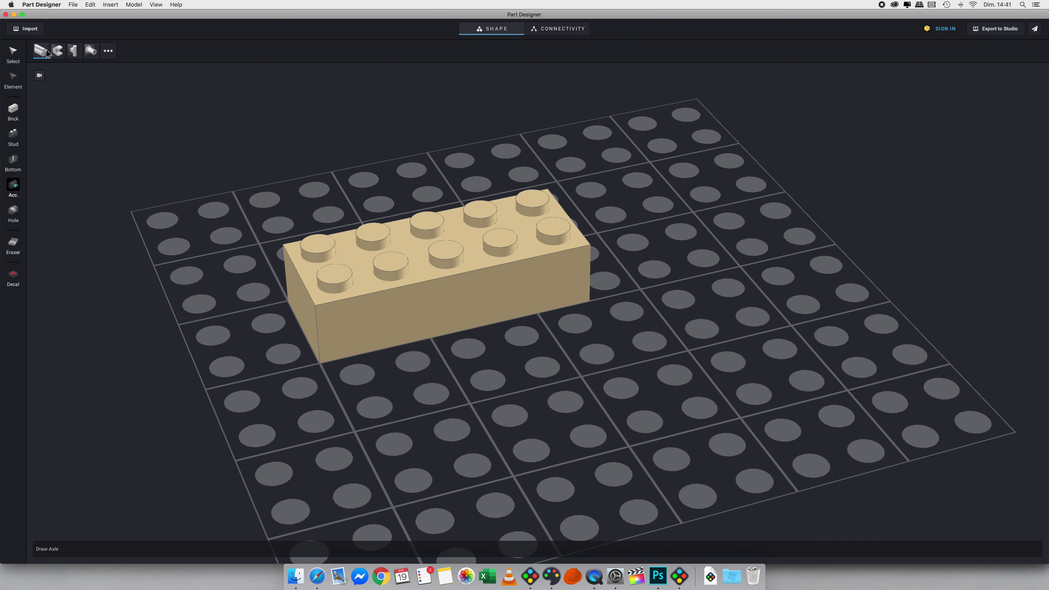
{"action": "left_click", "coordinate": [424, 334]}
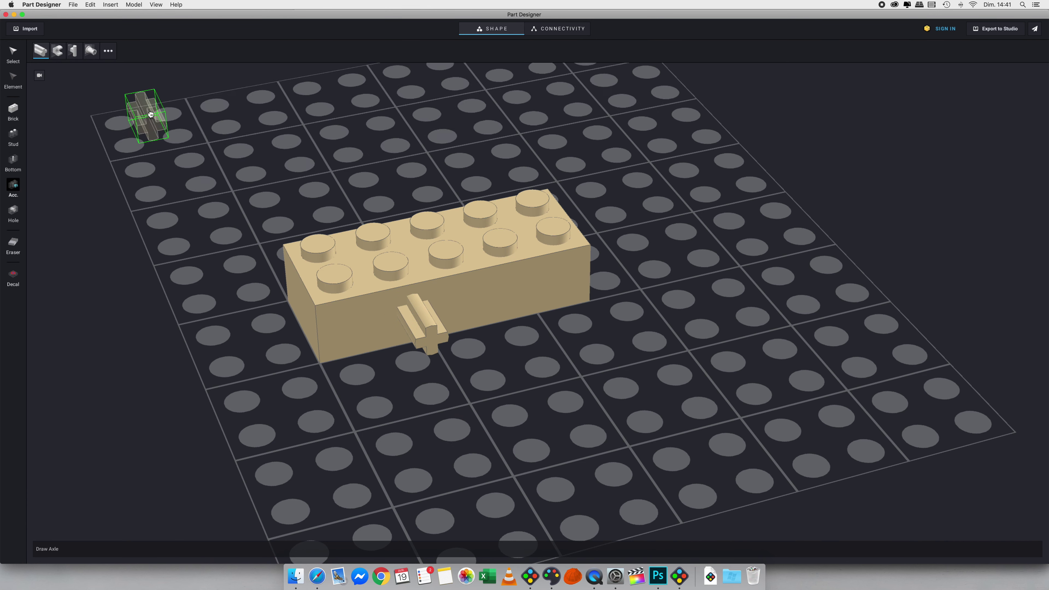
{"action": "left_click", "coordinate": [58, 51]}
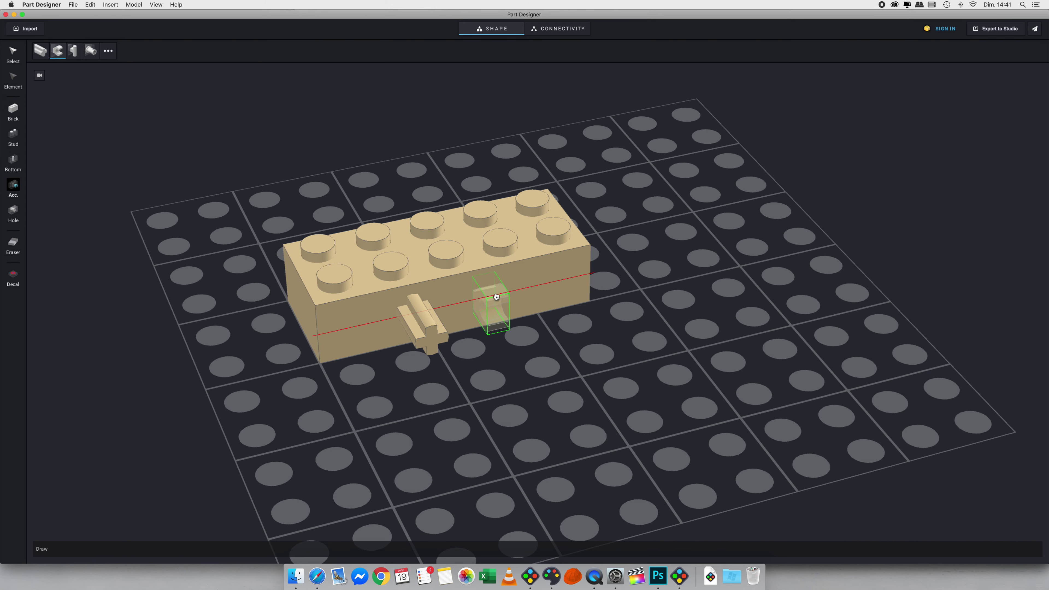
{"action": "left_click", "coordinate": [519, 296]}
Add a horizontal clip to the brick's short end face and undo the surplus placement.
{"action": "right_click_drag", "start_coordinate": [684, 266], "coordinate": [659, 267]}
{"action": "left_click", "coordinate": [631, 276]}
{"action": "left_click", "coordinate": [631, 265]}
{"action": "key", "text": "Escape"}
{"action": "key", "text": "super+z"}
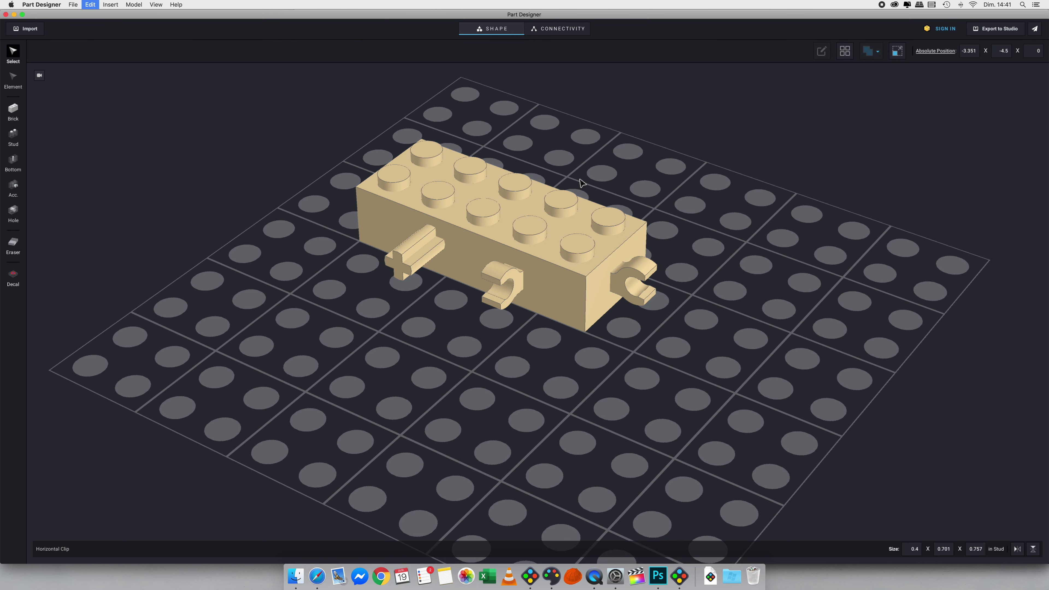
Browse the Hinge, Arms and Pins accessory types and close the accessories library without inserting anything.
{"action": "left_click", "coordinate": [13, 186]}
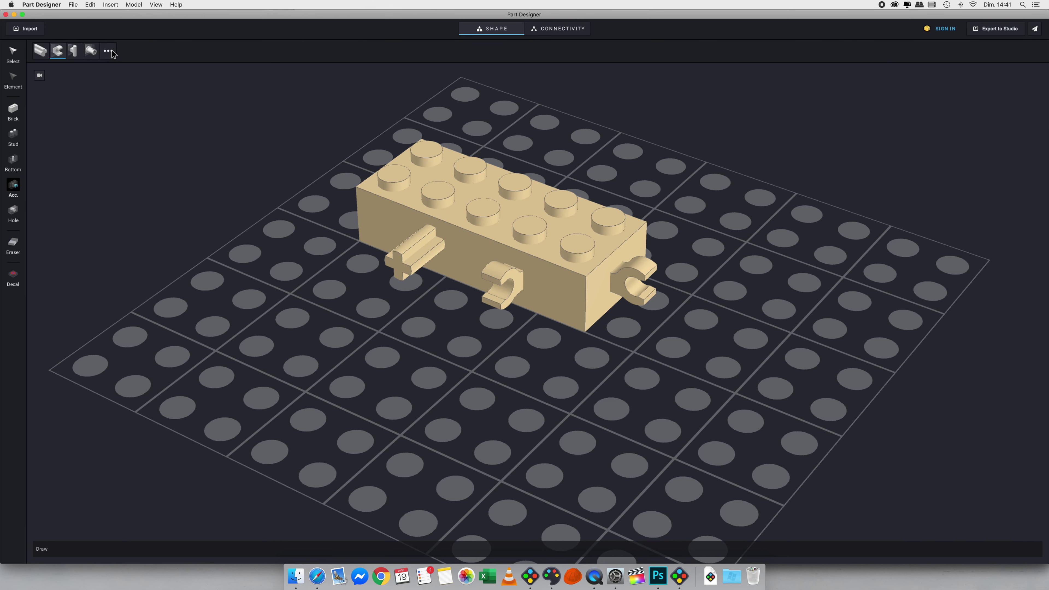
{"action": "left_click", "coordinate": [108, 50]}
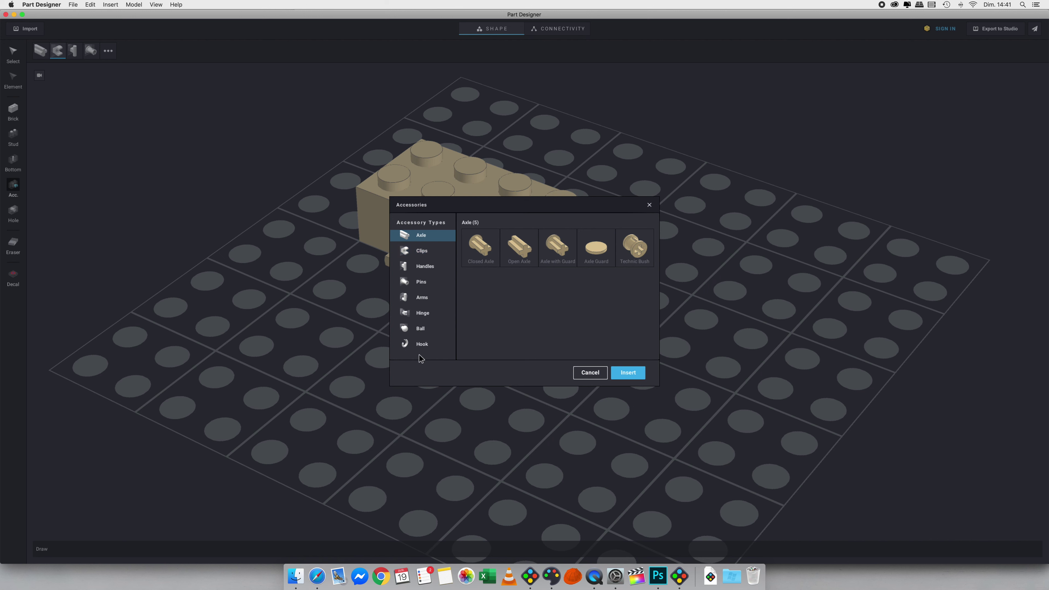
{"action": "left_click", "coordinate": [419, 314]}
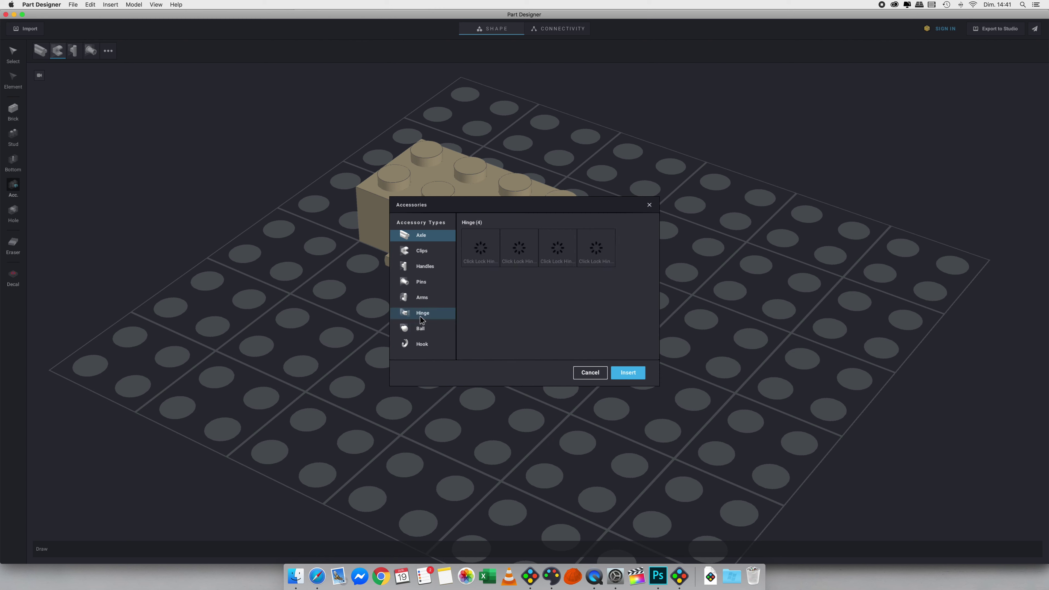
{"action": "left_click", "coordinate": [427, 297]}
{"action": "left_click", "coordinate": [430, 282]}
{"action": "left_click", "coordinate": [598, 370]}
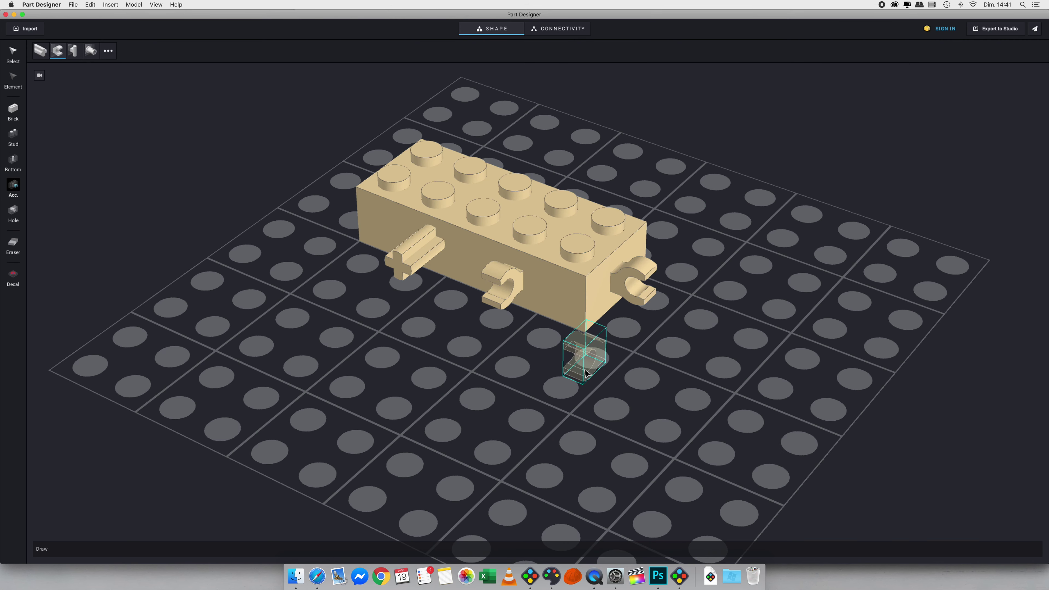
Browse the hole types and choose the Technic Pin hole.
{"action": "left_click", "coordinate": [12, 211]}
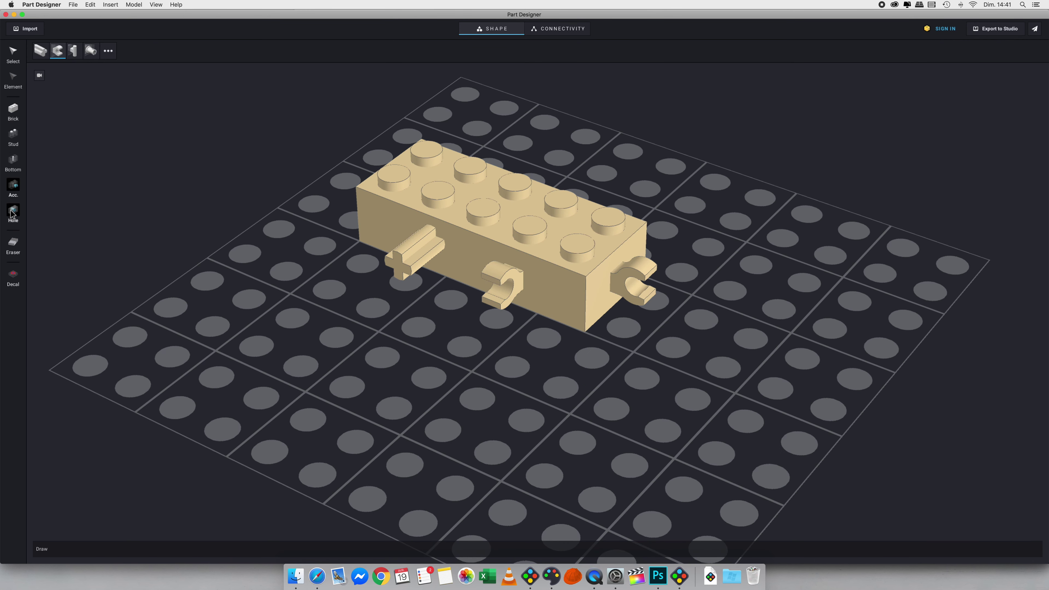
{"action": "left_click", "coordinate": [75, 51]}
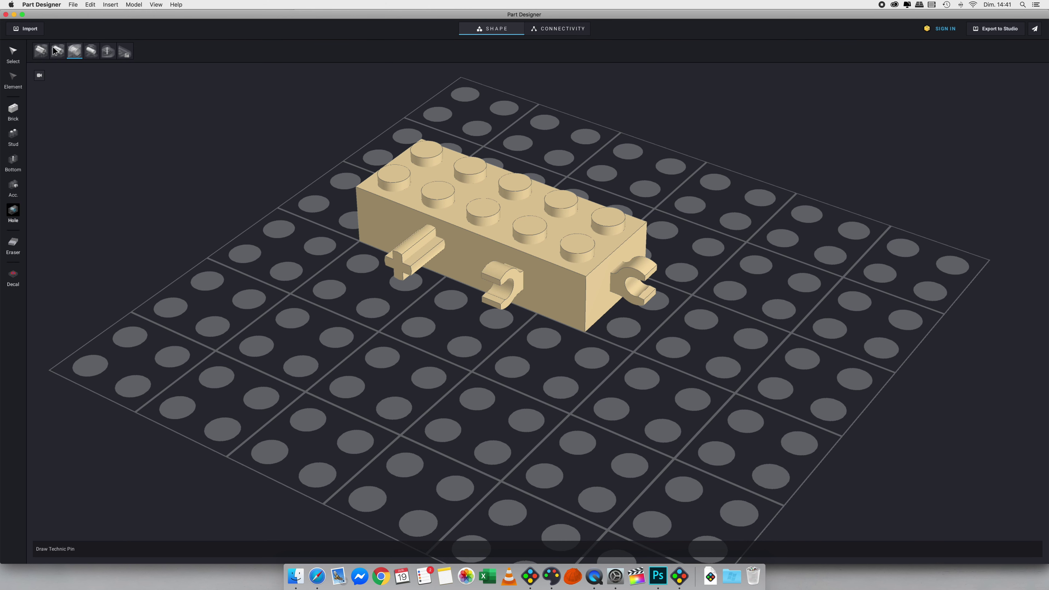
{"action": "left_click", "coordinate": [91, 50]}
{"action": "right_click_drag", "start_coordinate": [368, 229], "coordinate": [400, 232]}
{"action": "left_click", "coordinate": [74, 50]}
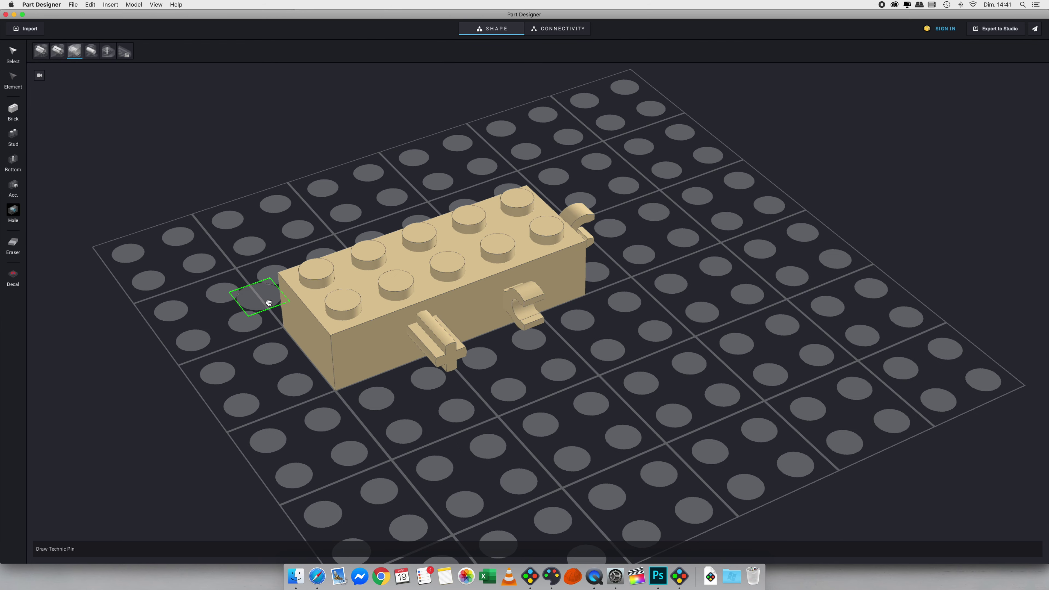
Draw a separate 5 x 1 brick, 1.4 studs high, in front of the 5 x 2 brick.
{"action": "left_click", "coordinate": [13, 109]}
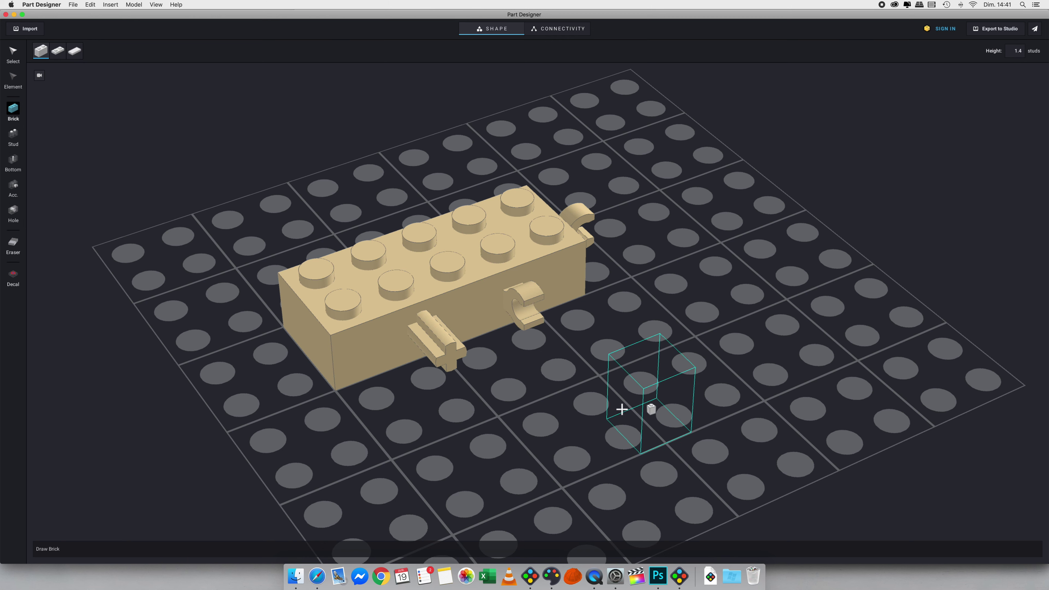
{"action": "left_click_drag", "start_coordinate": [512, 409], "coordinate": [738, 328]}
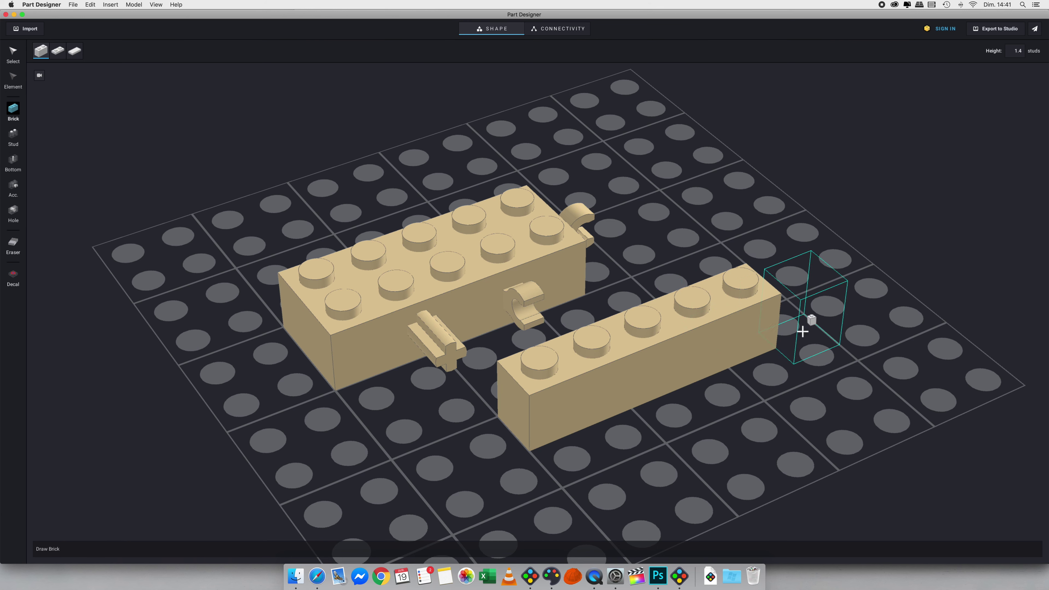
{"action": "key", "text": "Escape"}
Cut a Technic pin hole near one end of the 5 x 1 brick's long face.
{"action": "left_click", "coordinate": [13, 211]}
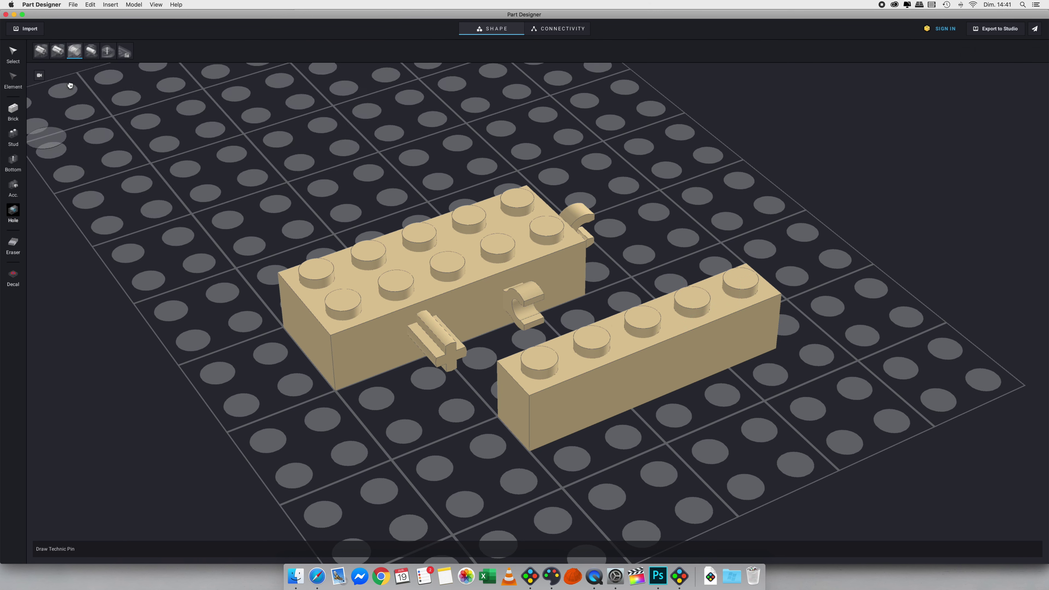
{"action": "right_click_drag", "start_coordinate": [726, 371], "coordinate": [638, 374]}
{"action": "left_click", "coordinate": [506, 433]}
{"action": "left_click_drag", "start_coordinate": [508, 432], "coordinate": [546, 410]}
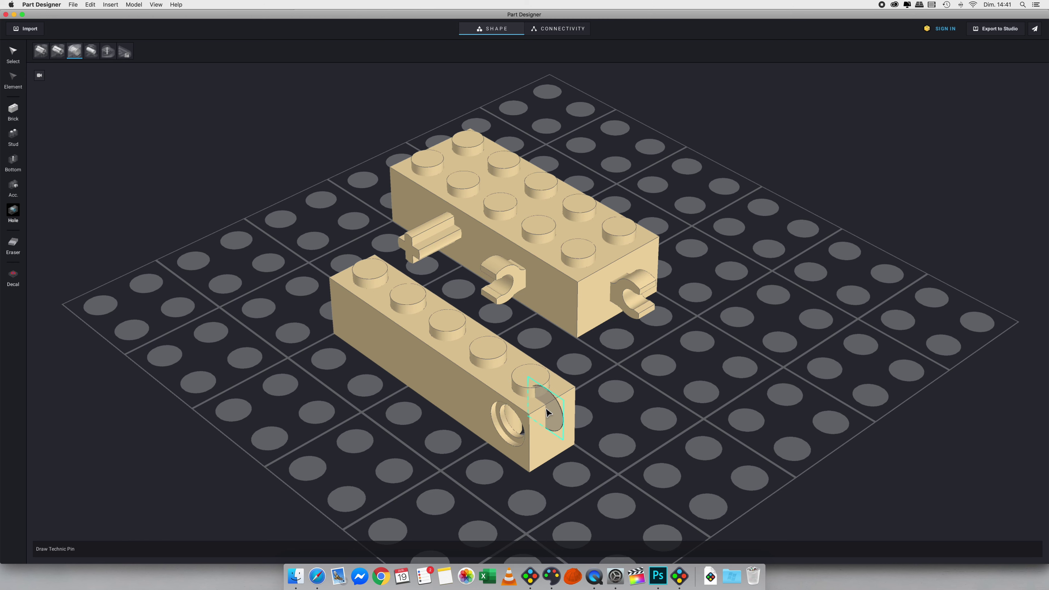
{"action": "right_click_drag", "start_coordinate": [581, 398], "coordinate": [549, 393]}
{"action": "key", "text": "Escape"}
{"action": "right_click_drag", "start_coordinate": [269, 309], "coordinate": [510, 413]}
{"action": "left_click_drag", "start_coordinate": [574, 394], "coordinate": [659, 390]}
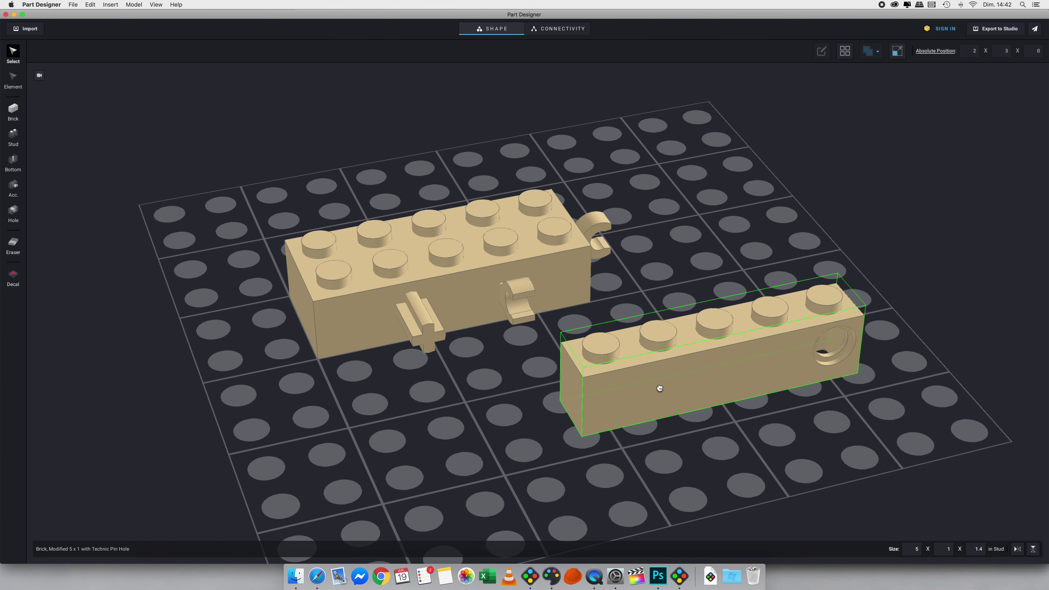
{"action": "left_click", "coordinate": [536, 360]}
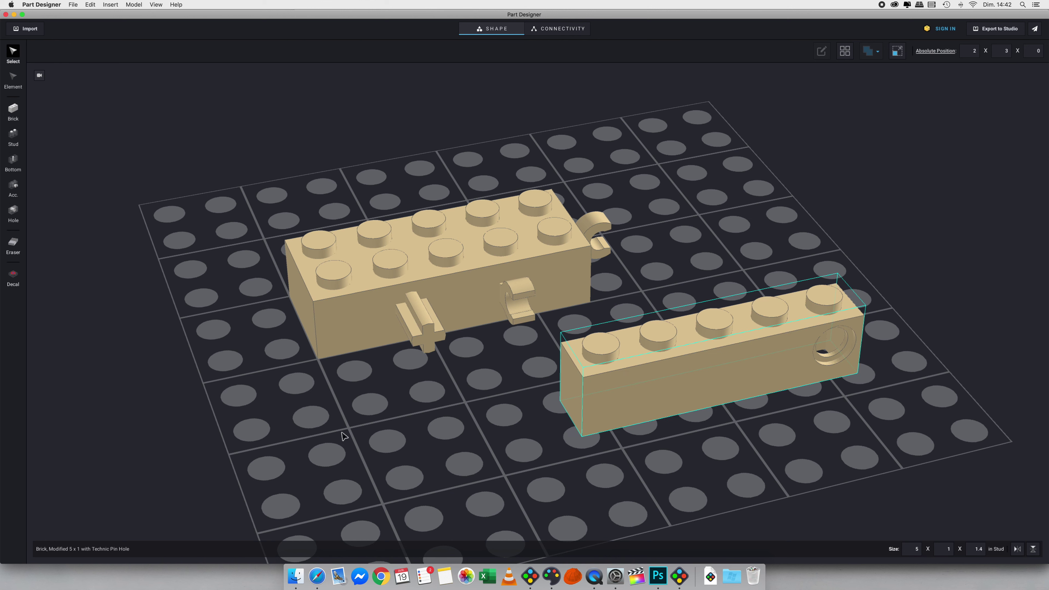
Erase a full-height, one-stud notch from the middle of the 5 x 2 brick's long front side with 1 x 1 x 0.4 stud blocks.
{"action": "left_click", "coordinate": [13, 245]}
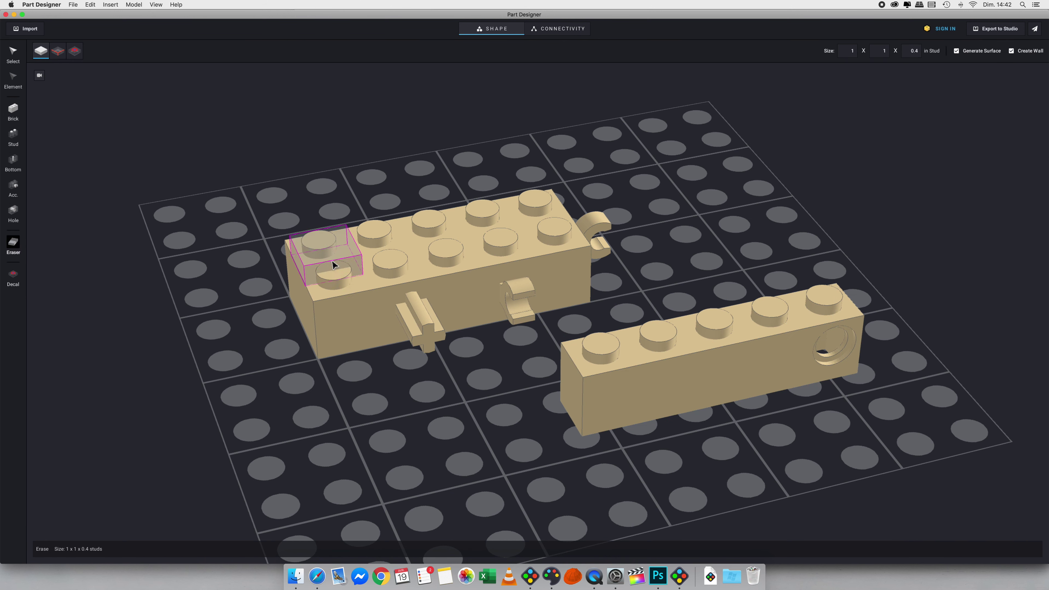
{"action": "right_click_drag", "start_coordinate": [341, 263], "coordinate": [351, 261]}
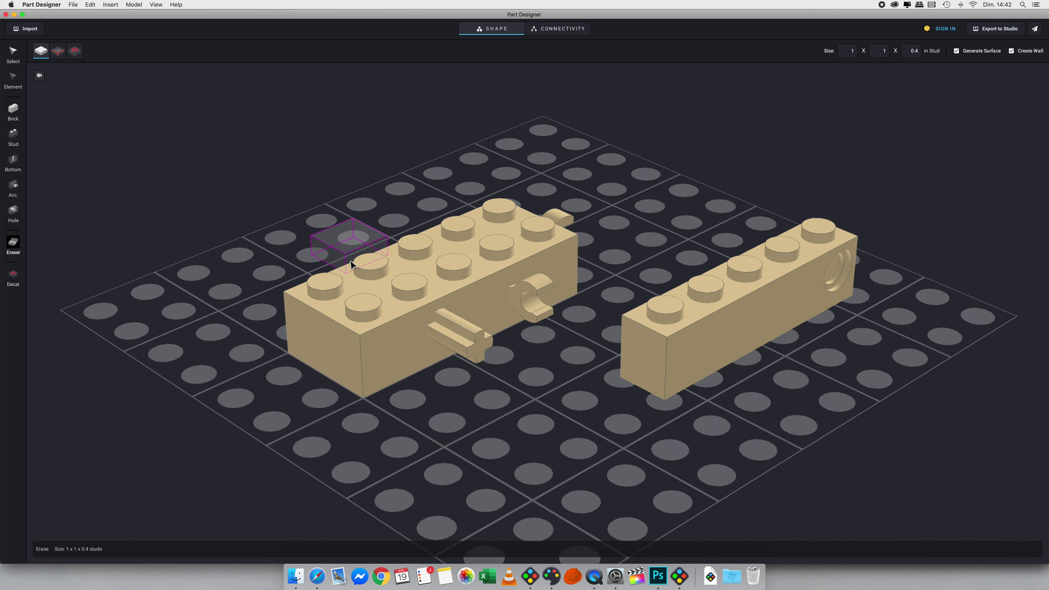
{"action": "left_click", "coordinate": [459, 274]}
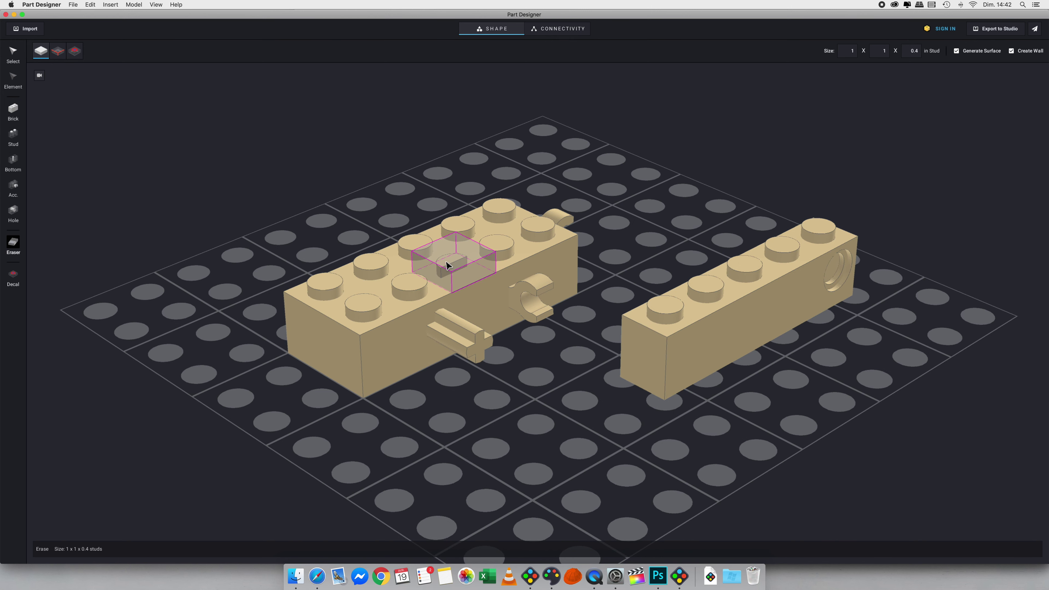
{"action": "left_click", "coordinate": [451, 282]}
{"action": "left_click", "coordinate": [454, 297]}
{"action": "left_click", "coordinate": [457, 304]}
{"action": "mouse_move", "coordinate": [552, 364]}
{"action": "right_mouse_down"}
{"action": "mouse_move", "coordinate": [508, 364]}
{"action": "mouse_move", "coordinate": [540, 363]}
{"action": "right_mouse_up"}
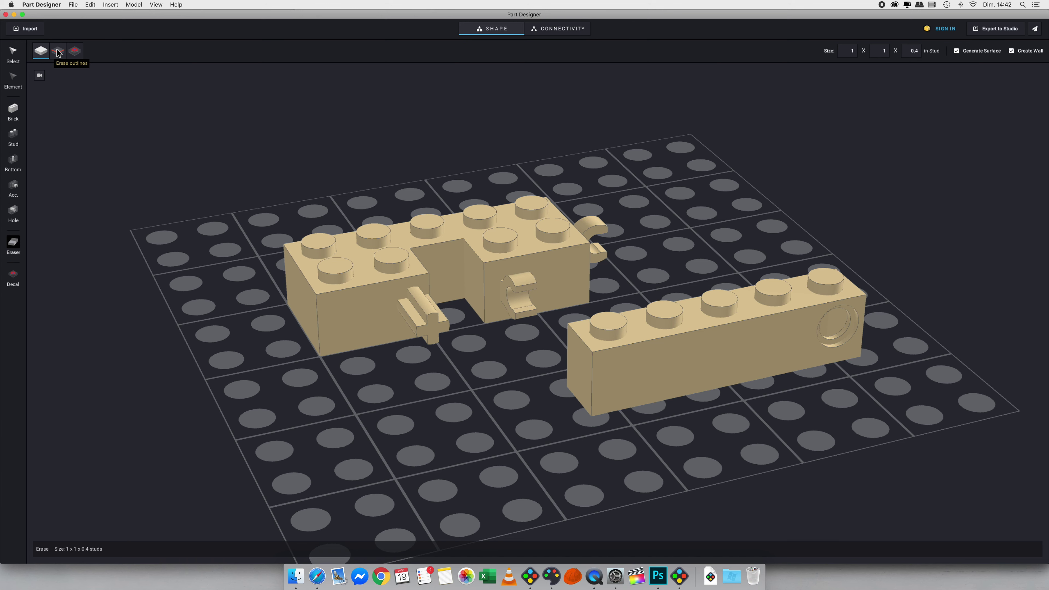
Show the connectivity of both bricks and delete the bottom-hole connector at the front corner of the 5 x 2 brick.
{"action": "left_click", "coordinate": [563, 28]}
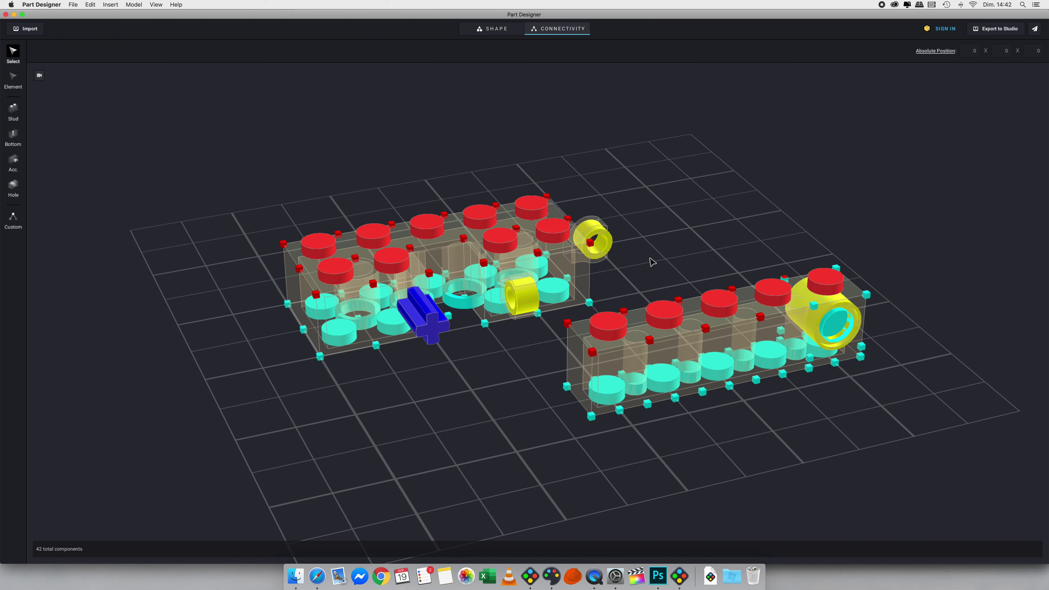
{"action": "scroll", "coordinate": [347, 352], "scroll_direction": "down", "scroll_amount": 1}
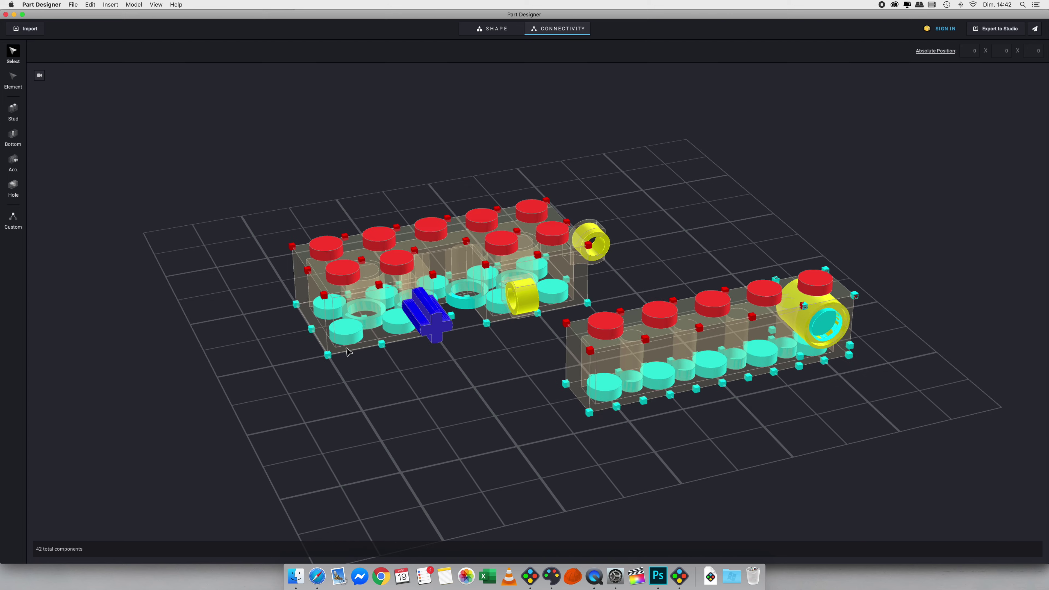
{"action": "right_click_drag", "start_coordinate": [455, 401], "coordinate": [430, 398]}
{"action": "mouse_move", "coordinate": [339, 348]}
{"action": "left_mouse_down"}
{"action": "mouse_move", "coordinate": [257, 406]}
{"action": "mouse_move", "coordinate": [313, 340]}
{"action": "mouse_move", "coordinate": [243, 364]}
{"action": "mouse_move", "coordinate": [323, 342]}
{"action": "left_mouse_up"}
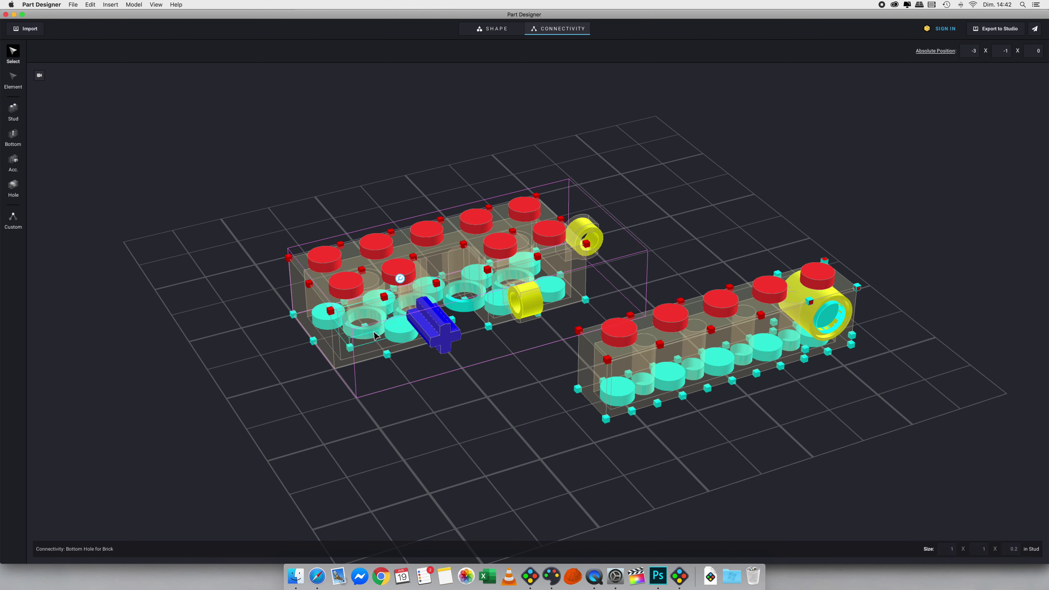
{"action": "key", "text": "Delete"}
Return to the shape view and delete the 5 x 1 brick with the Technic pin hole.
{"action": "left_click", "coordinate": [491, 26]}
{"action": "right_click_drag", "start_coordinate": [491, 415], "coordinate": [421, 415]}
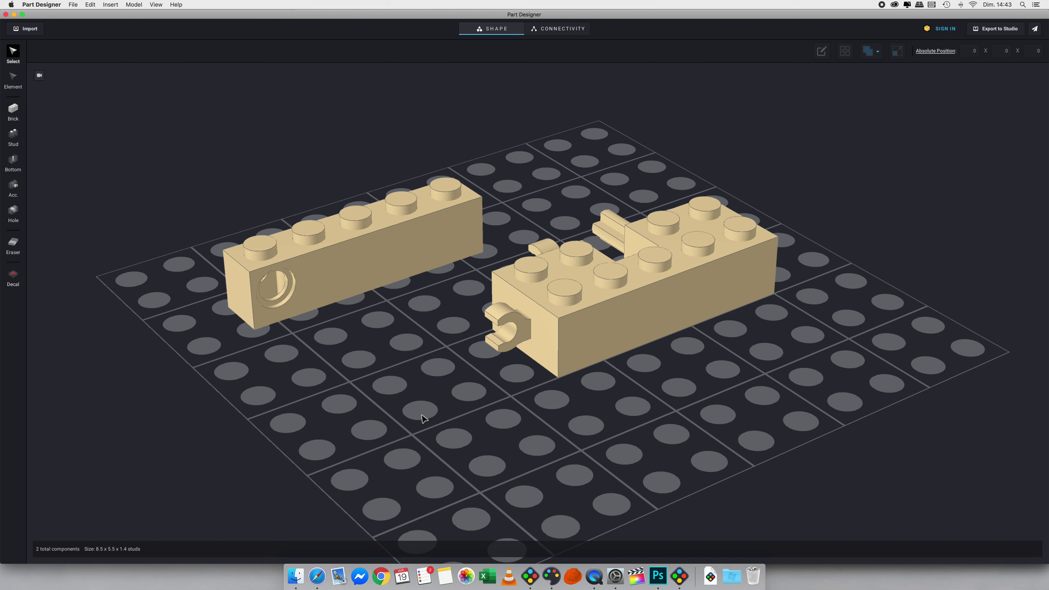
{"action": "left_click", "coordinate": [403, 230]}
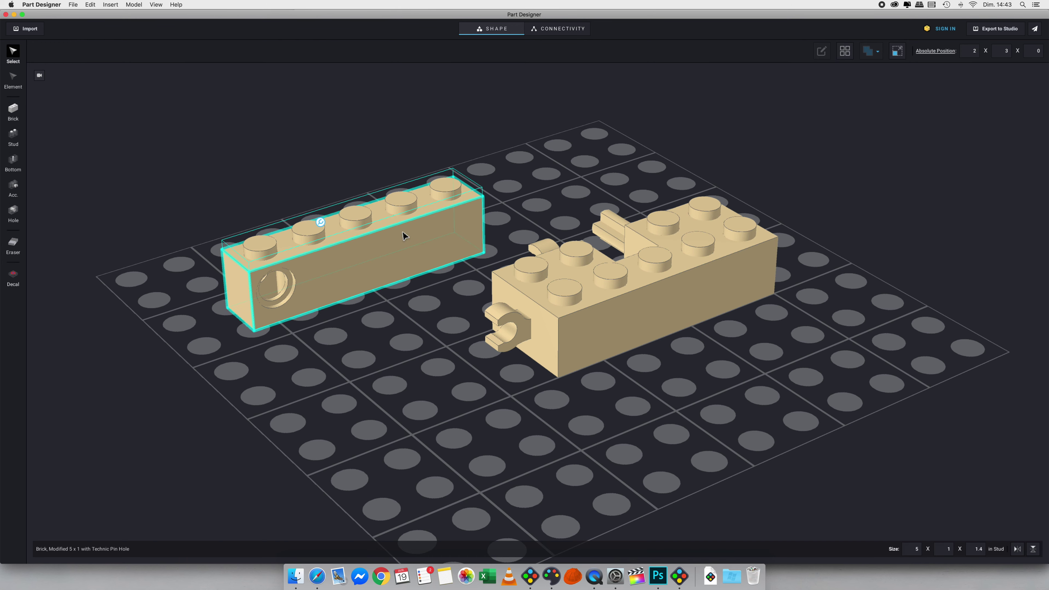
{"action": "key", "text": "Delete"}
Export only the selected notched brick to Studio under the part name TEST TUTO.
{"action": "right_click_drag", "start_coordinate": [402, 235], "coordinate": [362, 243]}
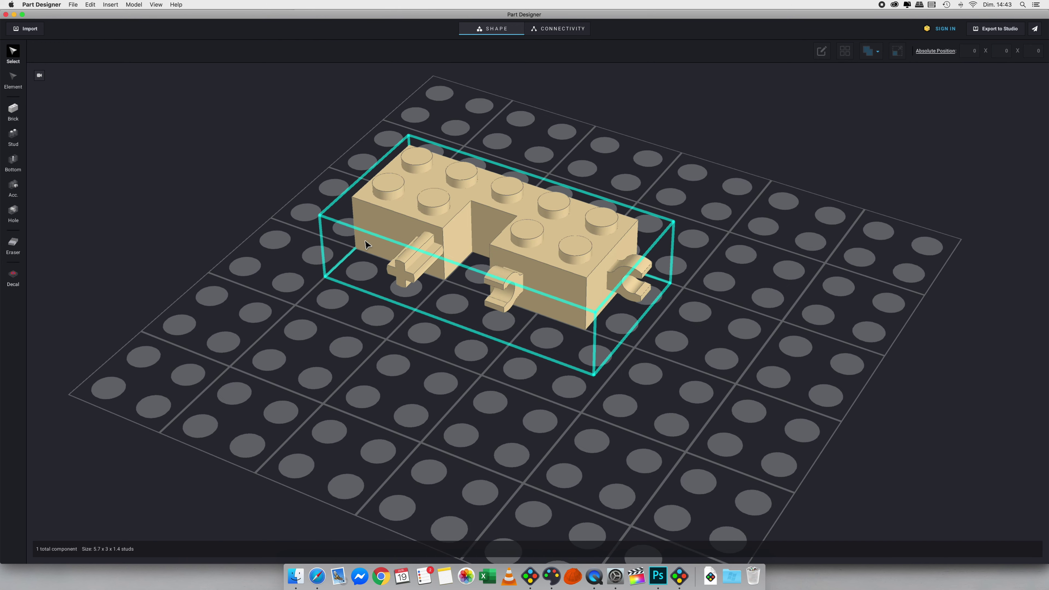
{"action": "middle_click_drag", "start_coordinate": [362, 244], "coordinate": [368, 251]}
{"action": "left_click", "coordinate": [558, 239]}
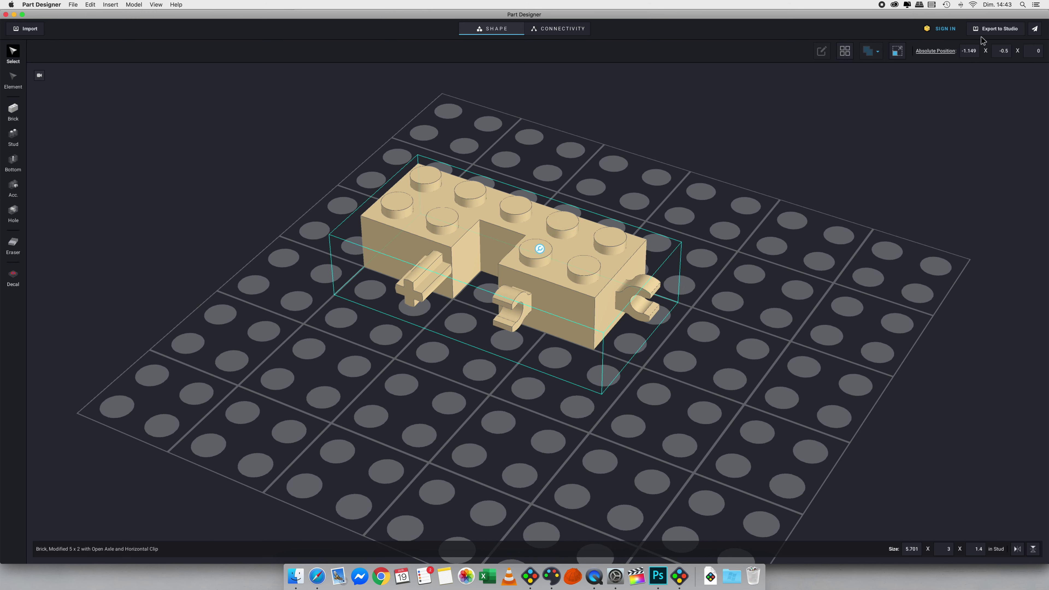
{"action": "left_click", "coordinate": [990, 32]}
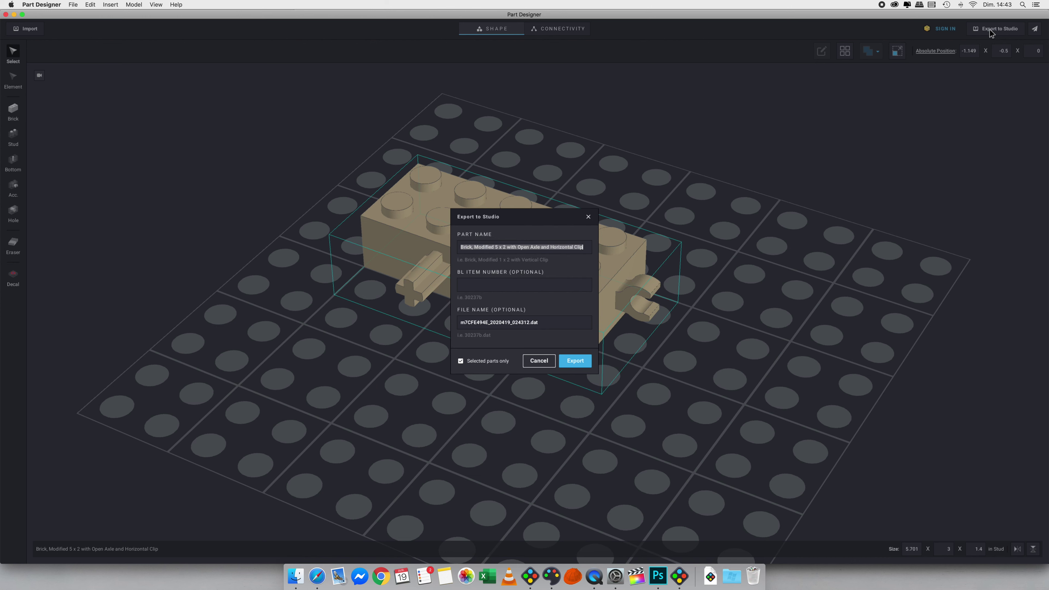
{"action": "type", "text": "TEST TUTO"}
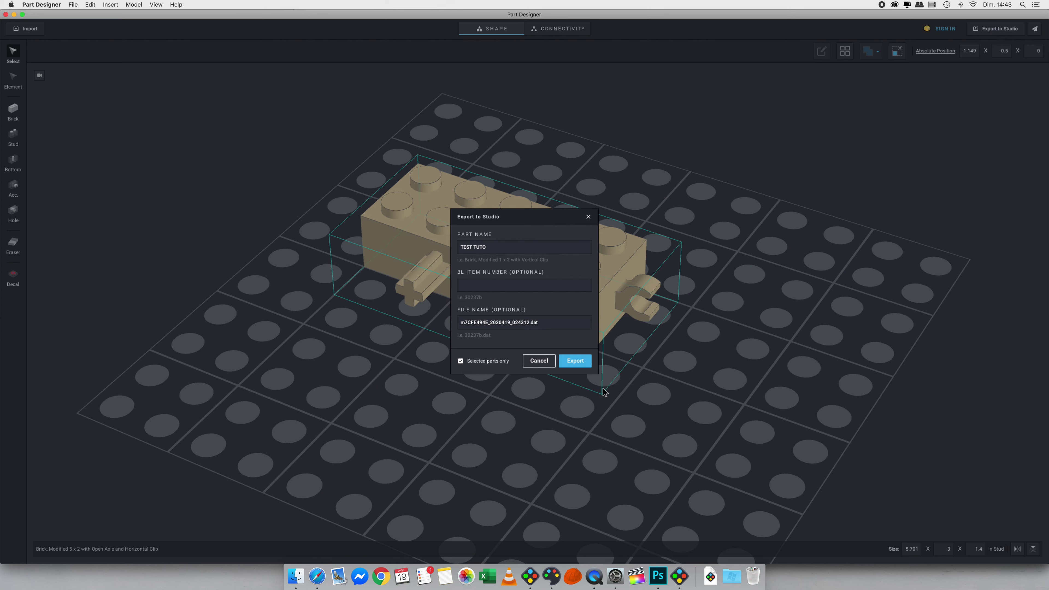
{"action": "left_click", "coordinate": [579, 361]}
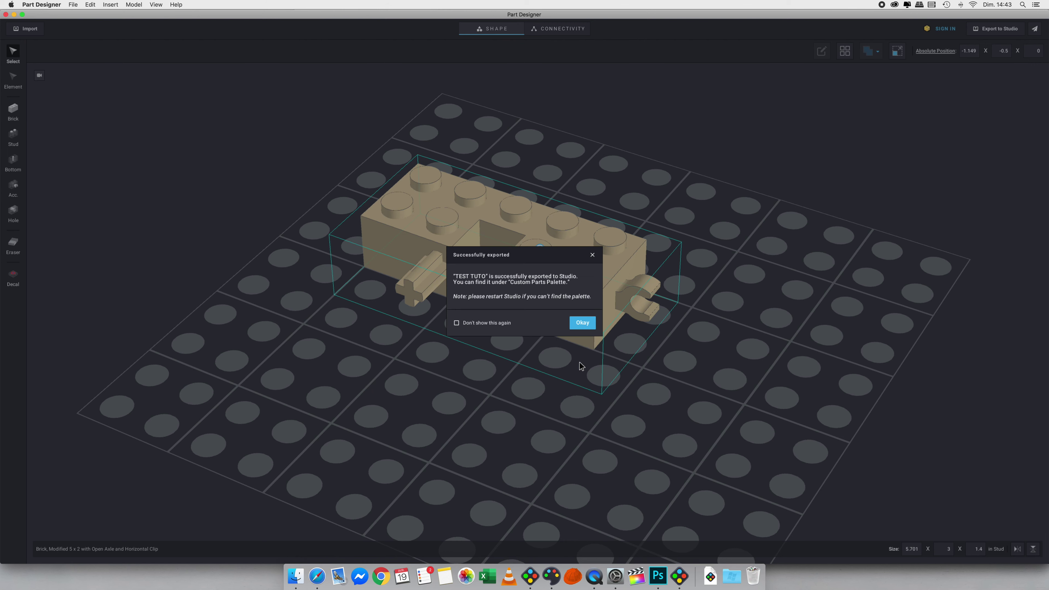
{"action": "left_click", "coordinate": [582, 322]}
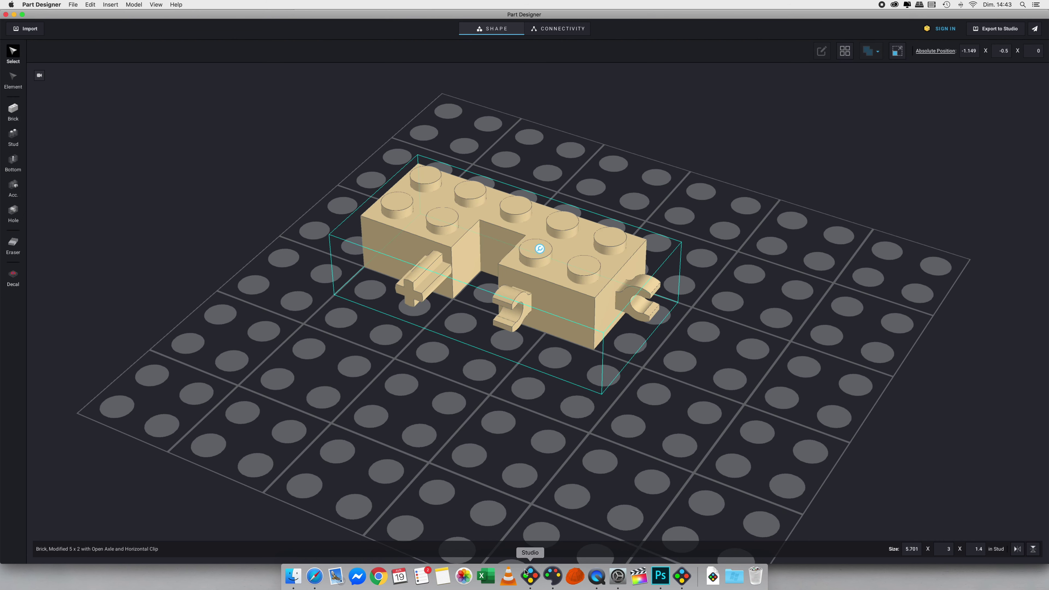
Switch to Studio, place the TEST TUTO part from the Custom Parts palette on the ground beside the car, and rotate it.
{"action": "left_click", "coordinate": [530, 575]}
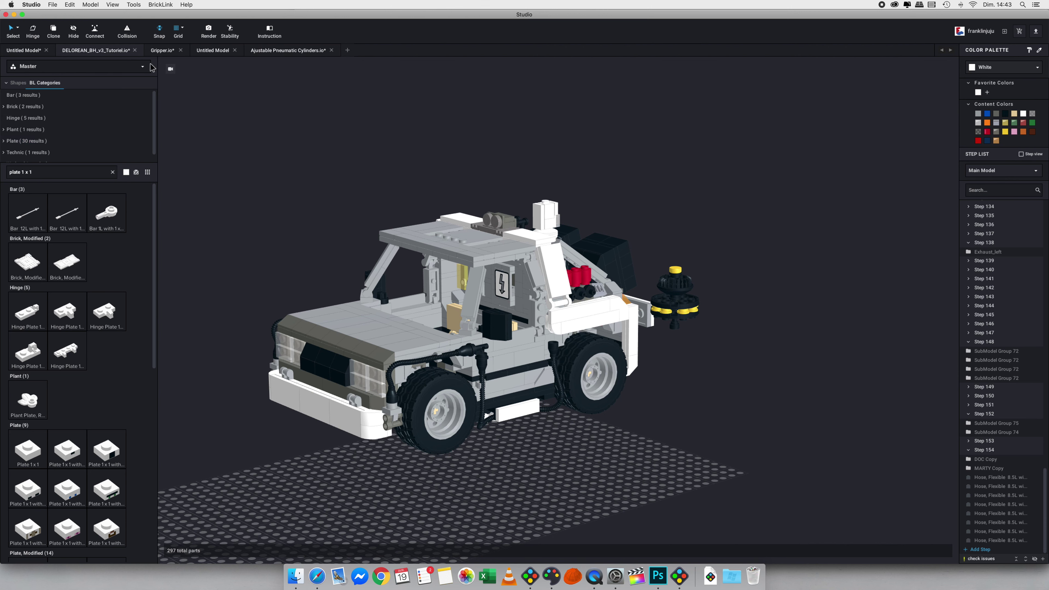
{"action": "left_click", "coordinate": [144, 71]}
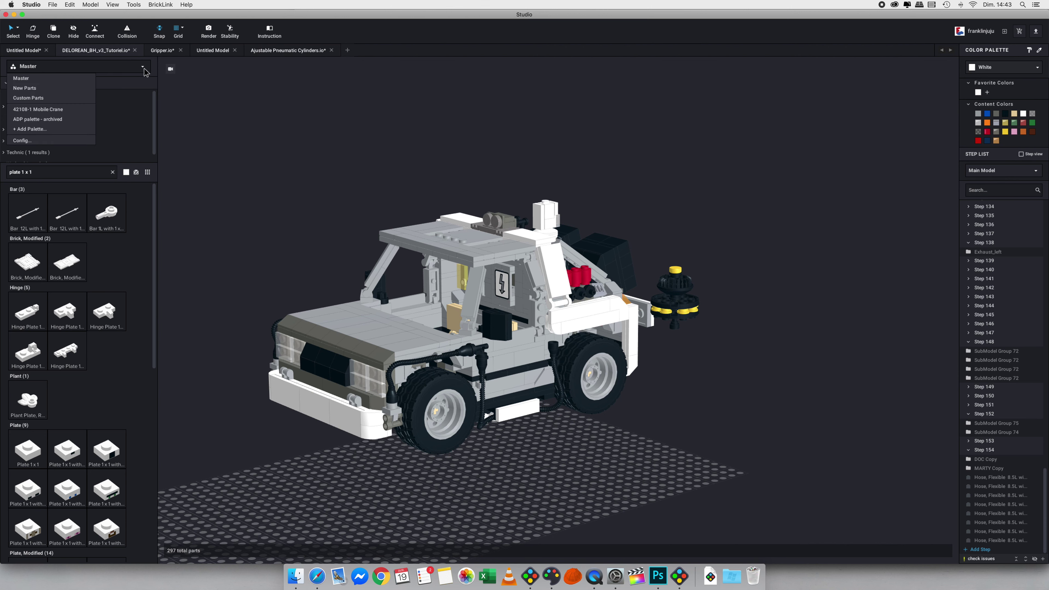
{"action": "left_click", "coordinate": [27, 98]}
{"action": "left_click_drag", "start_coordinate": [26, 544], "coordinate": [636, 510]}
{"action": "key", "text": "Right"}
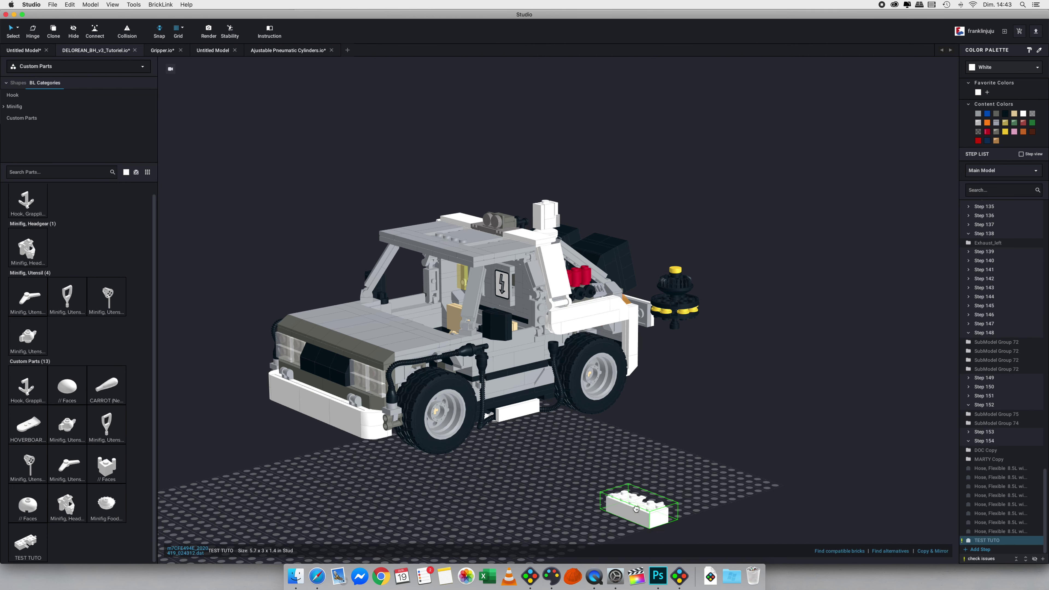
Compare the placed TEST TUTO part with its PartDesigner original and recolour it grey in Studio.
{"action": "key", "text": "super+Tab"}
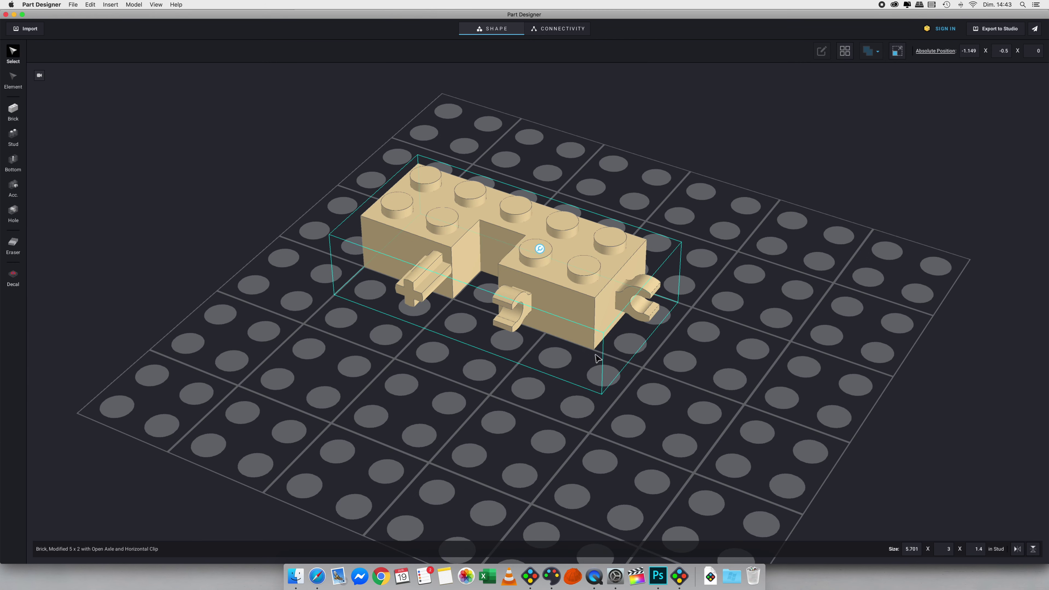
{"action": "key", "text": "super+Tab"}
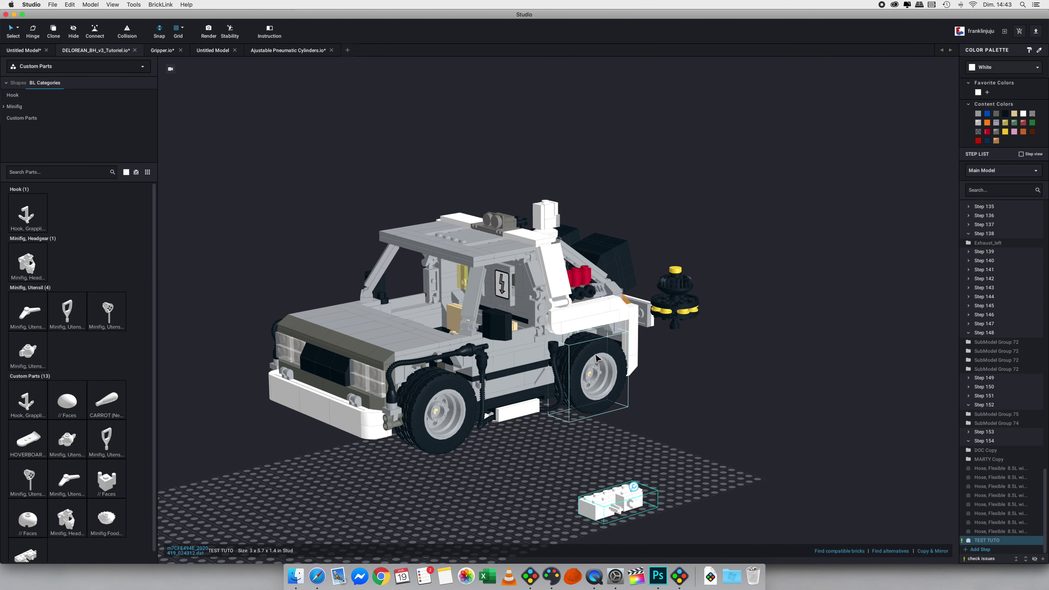
{"action": "left_click", "coordinate": [977, 115]}
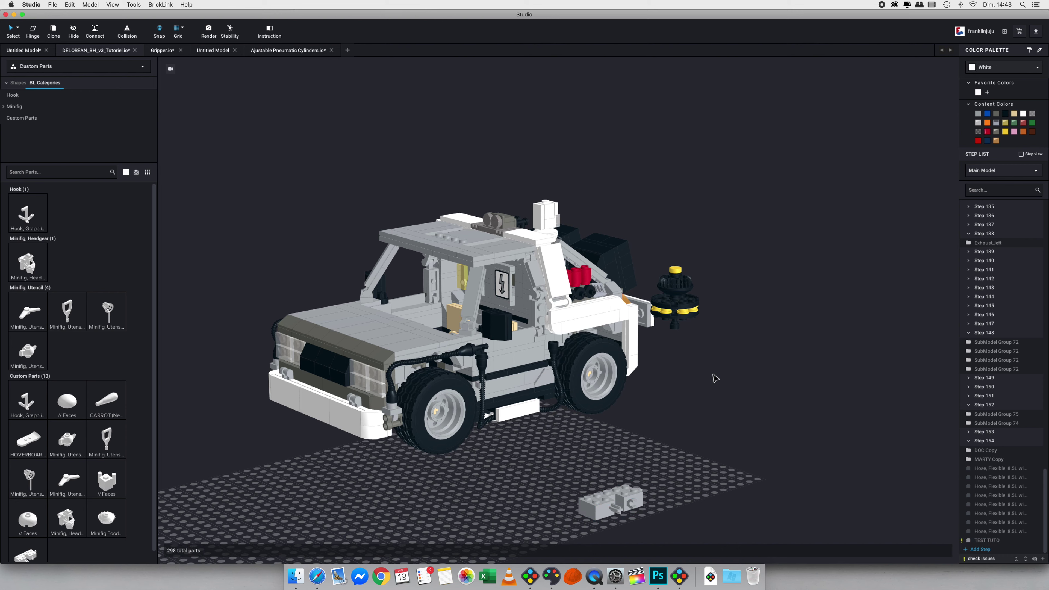
Move the grey TEST TUTO part onto the hood of the car.
{"action": "left_click_drag", "start_coordinate": [615, 502], "coordinate": [425, 285]}
{"action": "right_click_drag", "start_coordinate": [425, 285], "coordinate": [544, 204]}
{"action": "scroll", "coordinate": [624, 314], "scroll_direction": "up", "scroll_amount": 5}
{"action": "scroll", "coordinate": [822, 442], "scroll_direction": "down", "scroll_amount": 10}
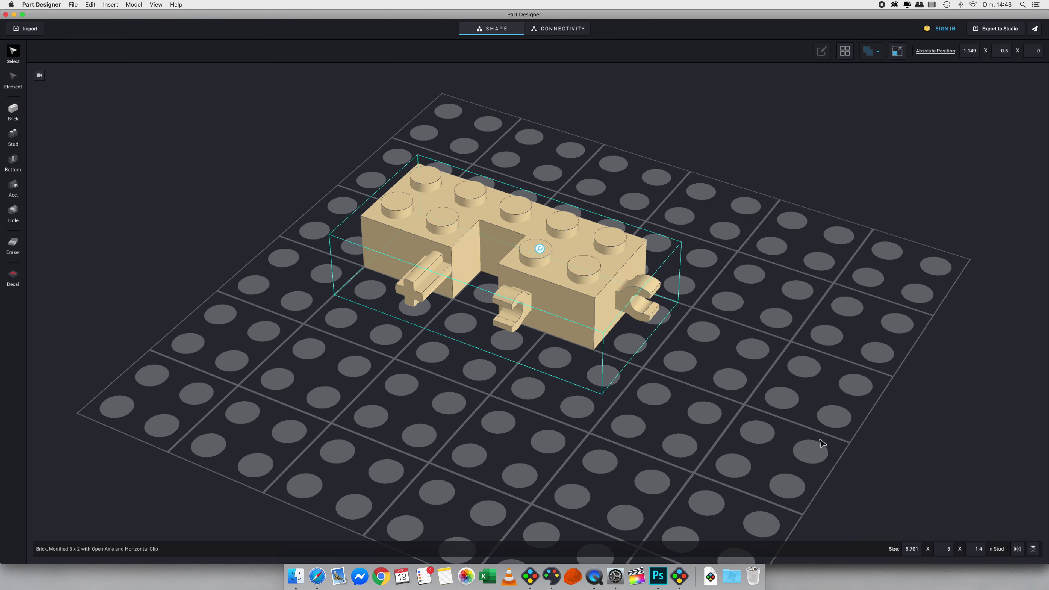
Back in PartDesigner, start a new part of the Minifig type to decorate.
{"action": "left_click_drag", "start_coordinate": [602, 319], "coordinate": [576, 340]}
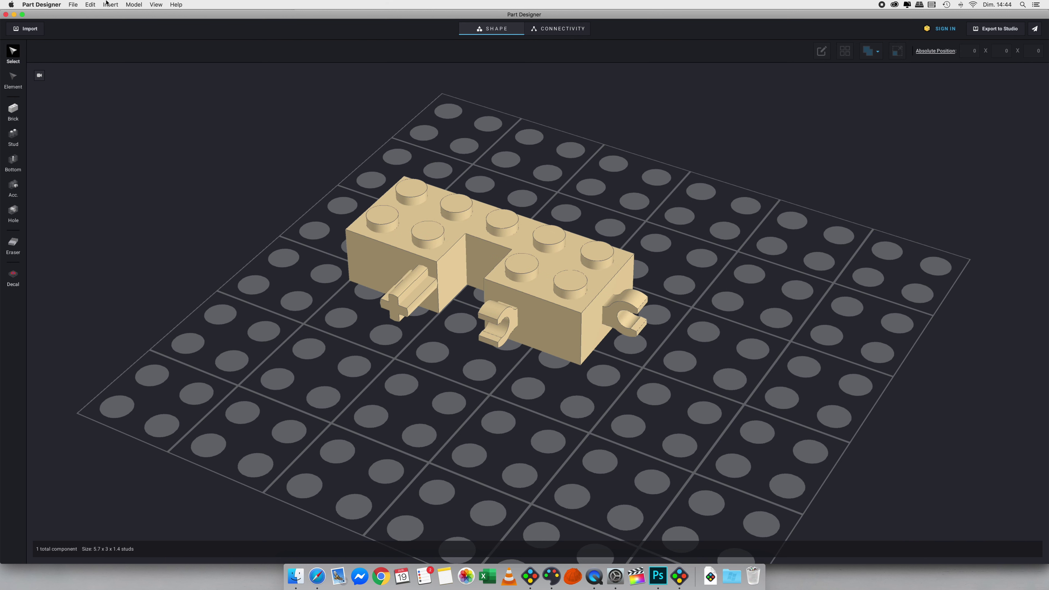
{"action": "left_click", "coordinate": [74, 4]}
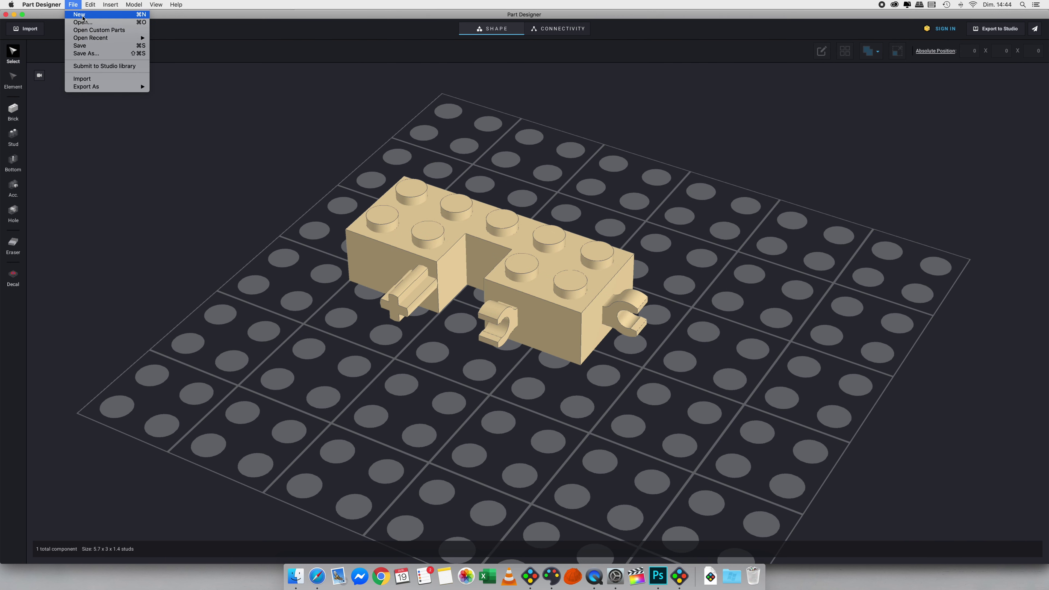
{"action": "left_click", "coordinate": [79, 14]}
{"action": "left_click", "coordinate": [463, 308]}
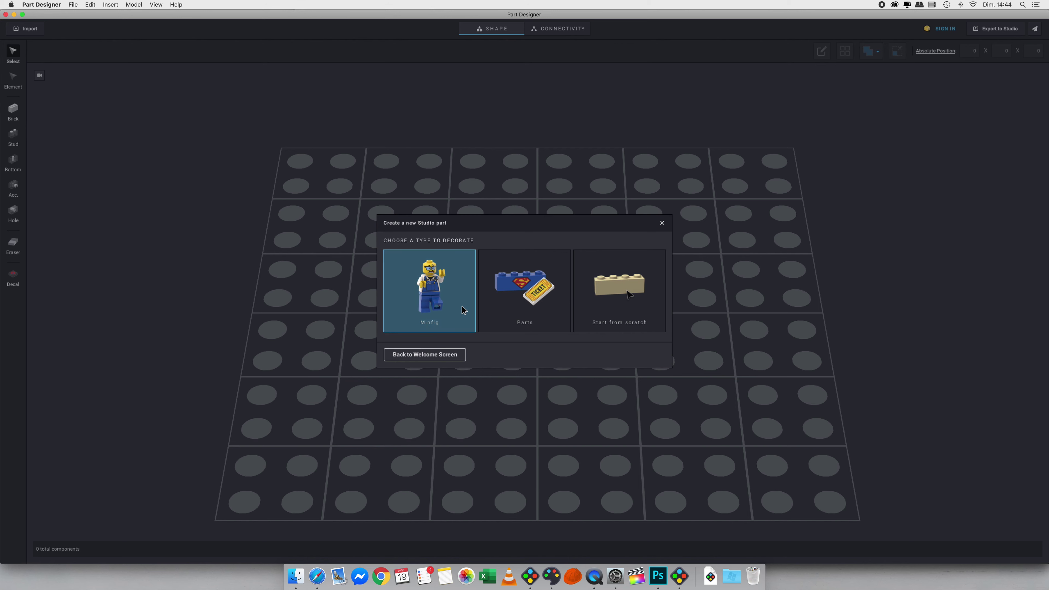
{"action": "left_click", "coordinate": [427, 295]}
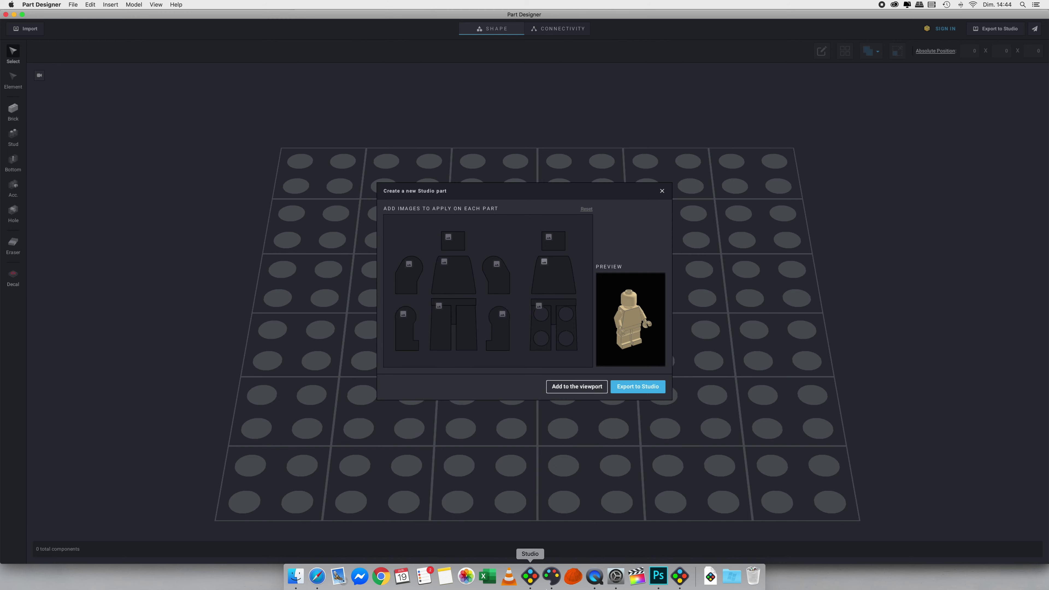
View the Torso_boba.psd artwork in Photoshop, and back in PartDesigner apply Torso_boba.png to the front of the minifig torso.
{"action": "left_click", "coordinate": [658, 578]}
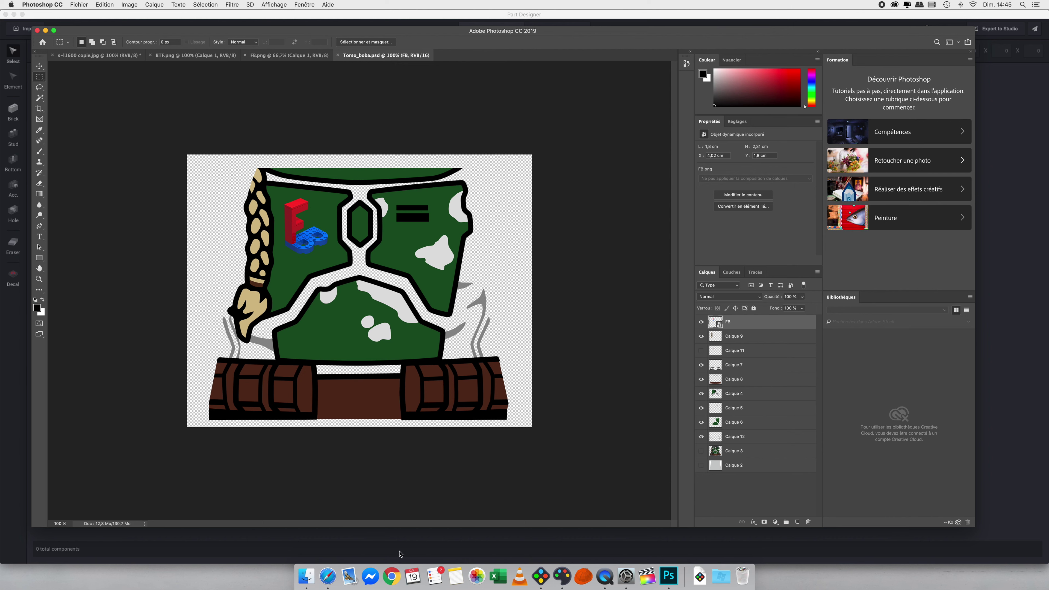
{"action": "left_click", "coordinate": [532, 583]}
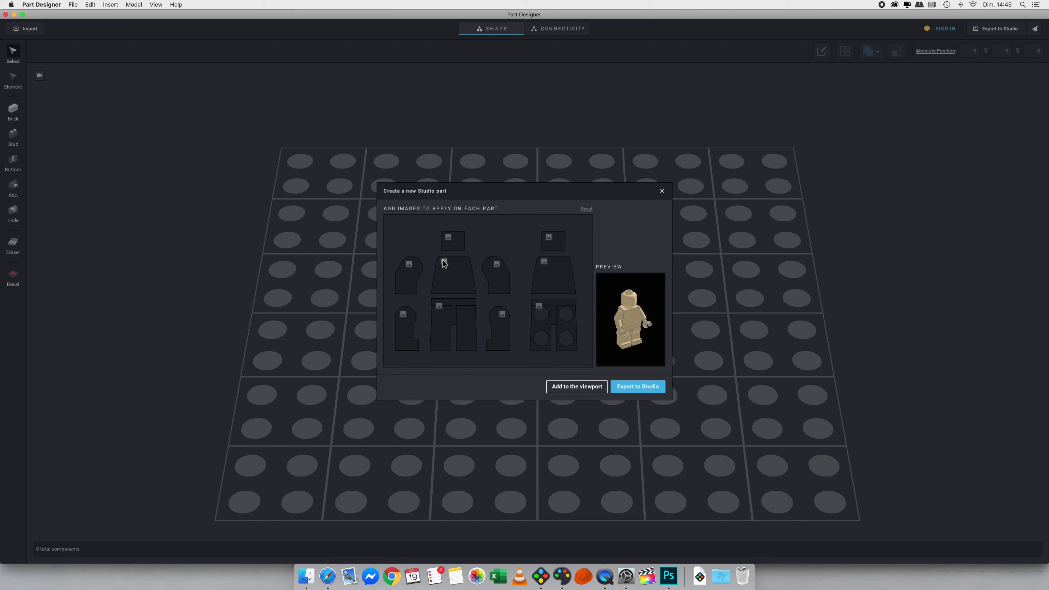
{"action": "left_click", "coordinate": [444, 263]}
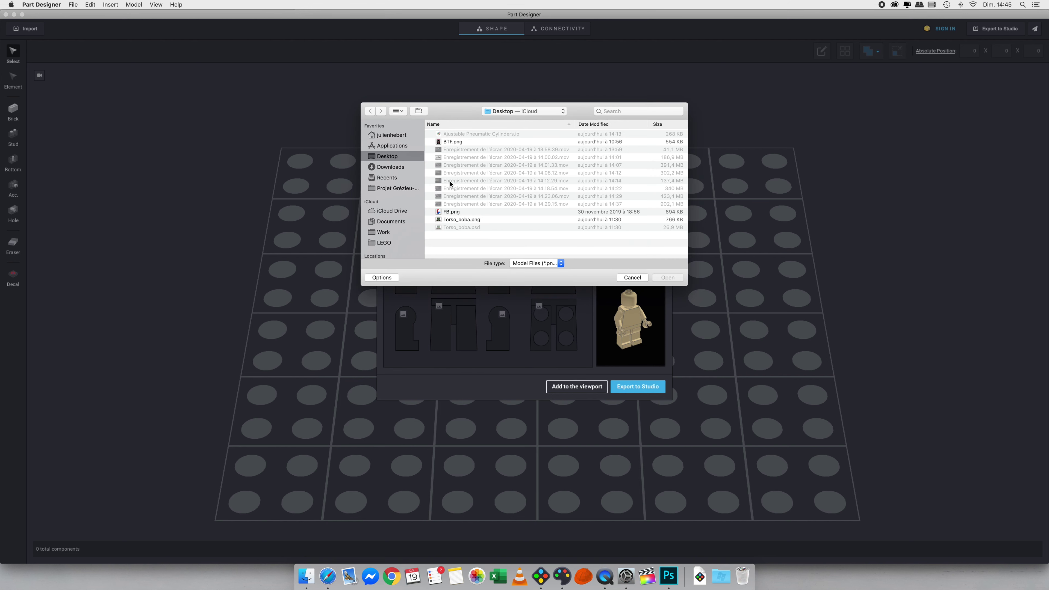
{"action": "left_click", "coordinate": [461, 221]}
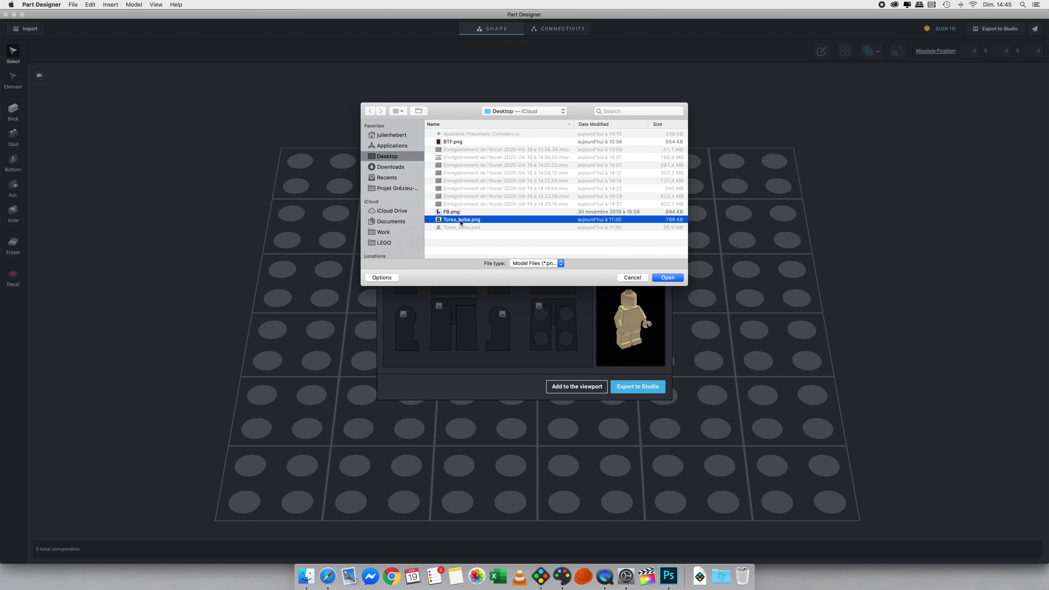
{"action": "double_click", "coordinate": [461, 220]}
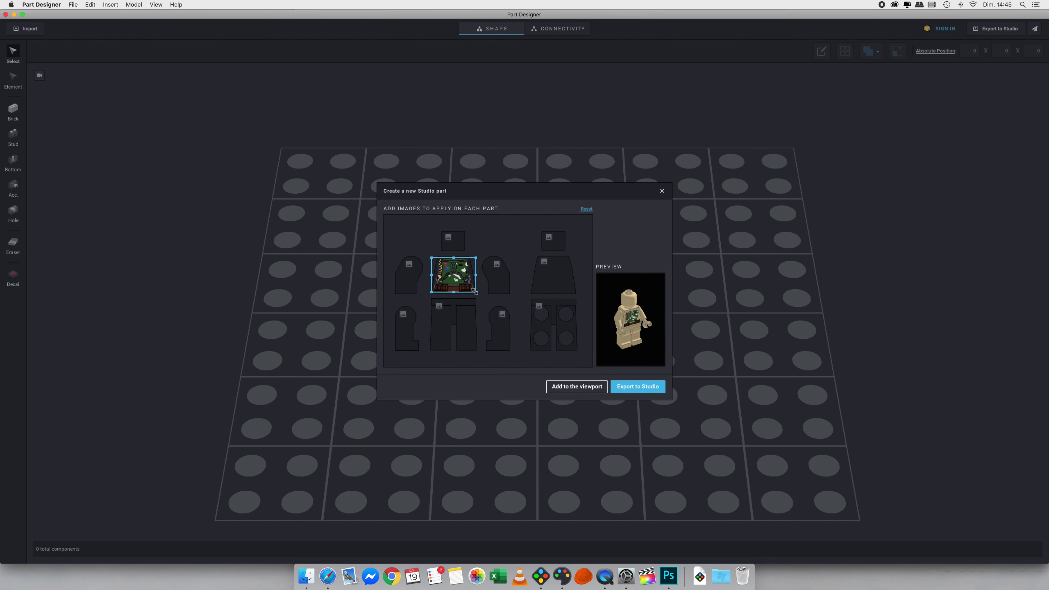
Enlarge the image slightly beyond the torso outline and add the decorated minifig to the viewport.
{"action": "left_click_drag", "start_coordinate": [474, 291], "coordinate": [458, 275]}
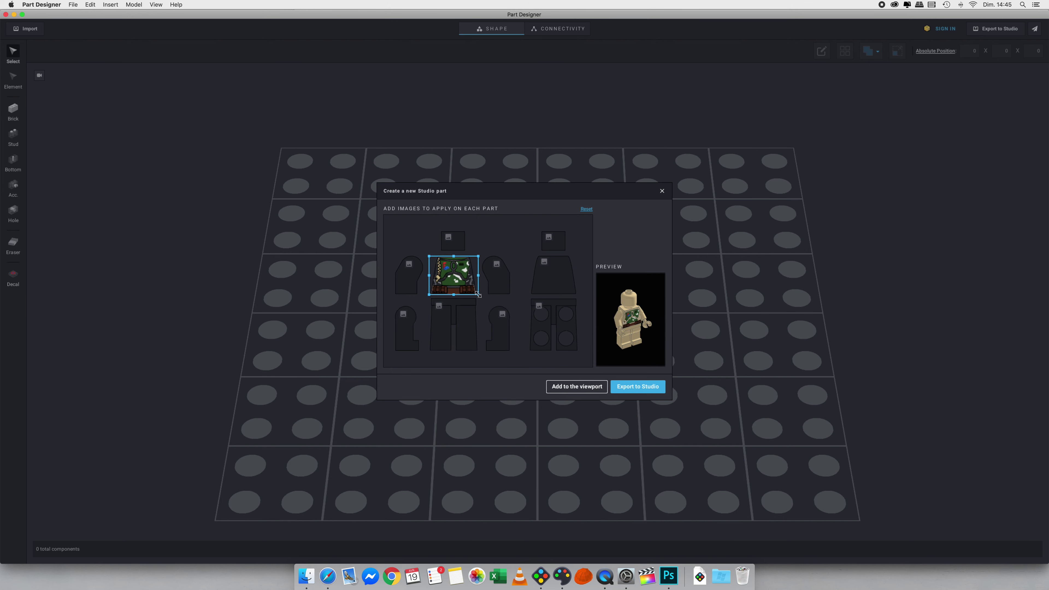
{"action": "left_click", "coordinate": [577, 386]}
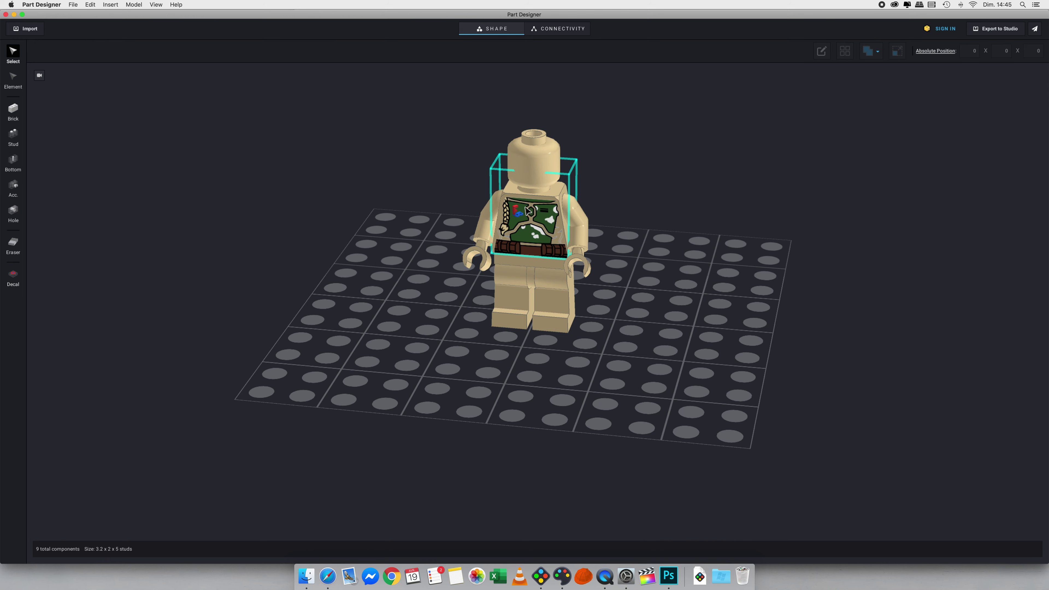
{"action": "left_click_drag", "start_coordinate": [523, 196], "coordinate": [535, 229]}
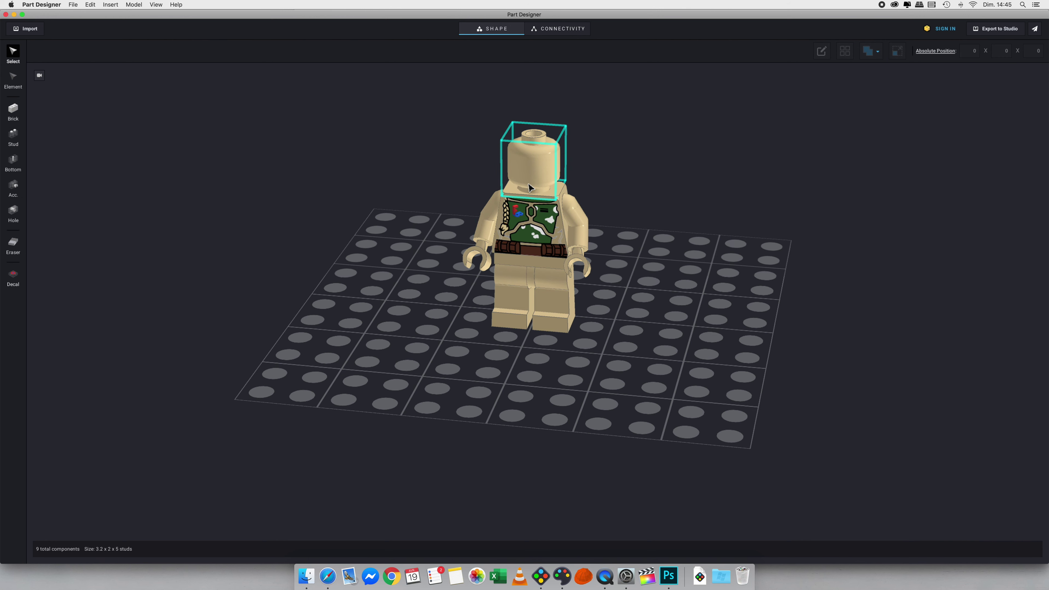
{"action": "left_click_drag", "start_coordinate": [408, 106], "coordinate": [634, 374]}
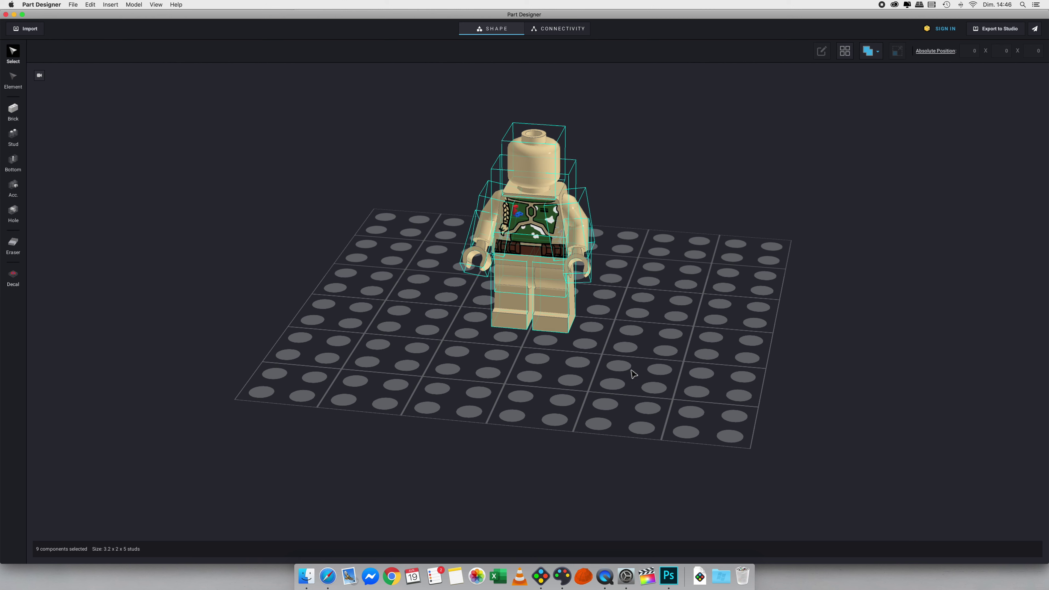
{"action": "left_click", "coordinate": [634, 374]}
Isolate the decorated torso by moving it aside and deleting all other minifig parts, and bring it back near the grid's centre.
{"action": "left_click", "coordinate": [570, 198]}
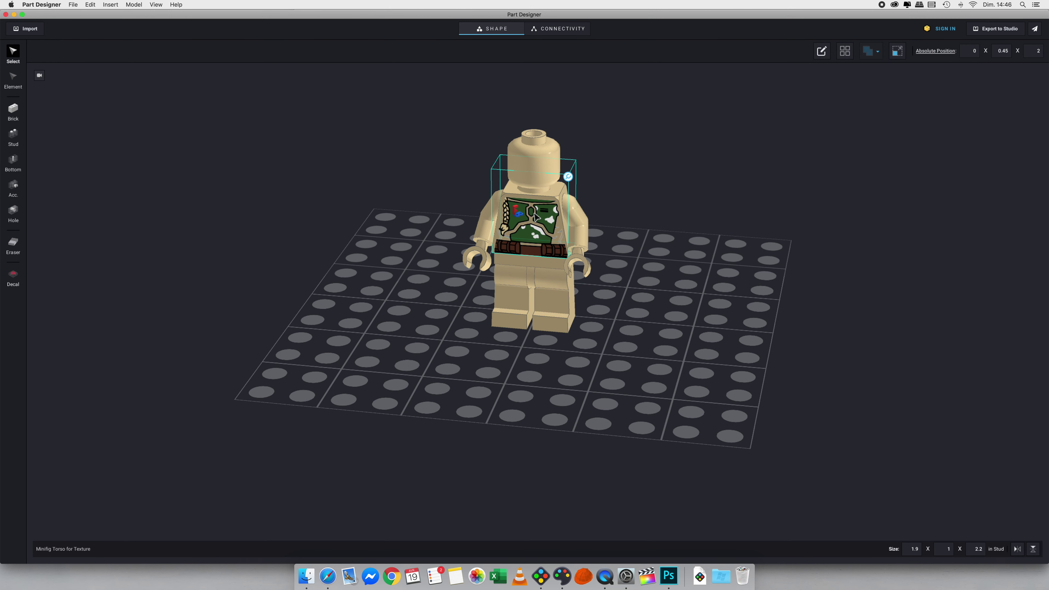
{"action": "left_click_drag", "start_coordinate": [535, 217], "coordinate": [727, 292]}
{"action": "left_click", "coordinate": [647, 148]}
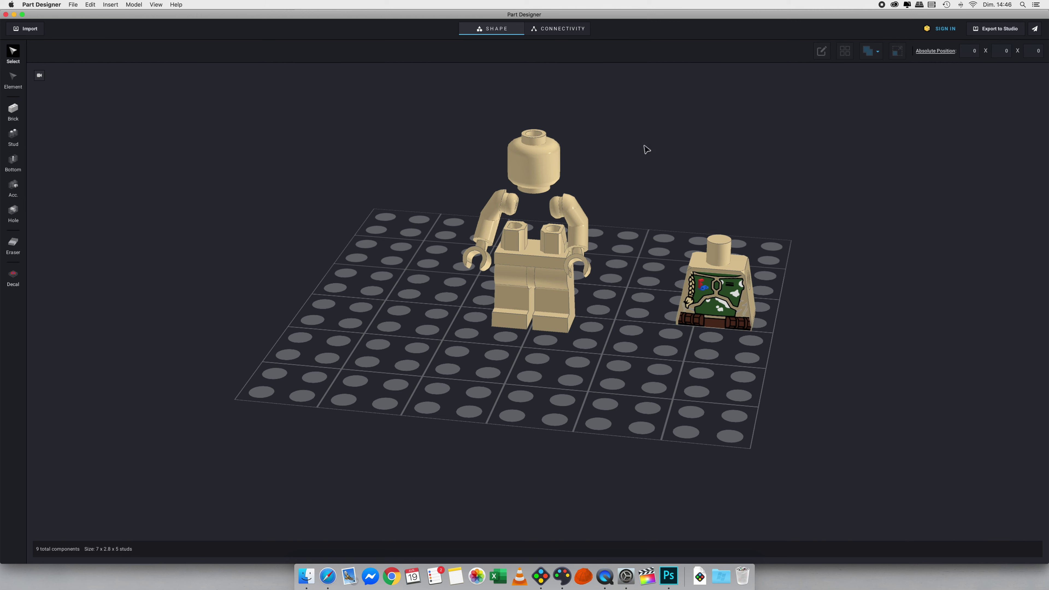
{"action": "left_click_drag", "start_coordinate": [609, 370], "coordinate": [445, 136]}
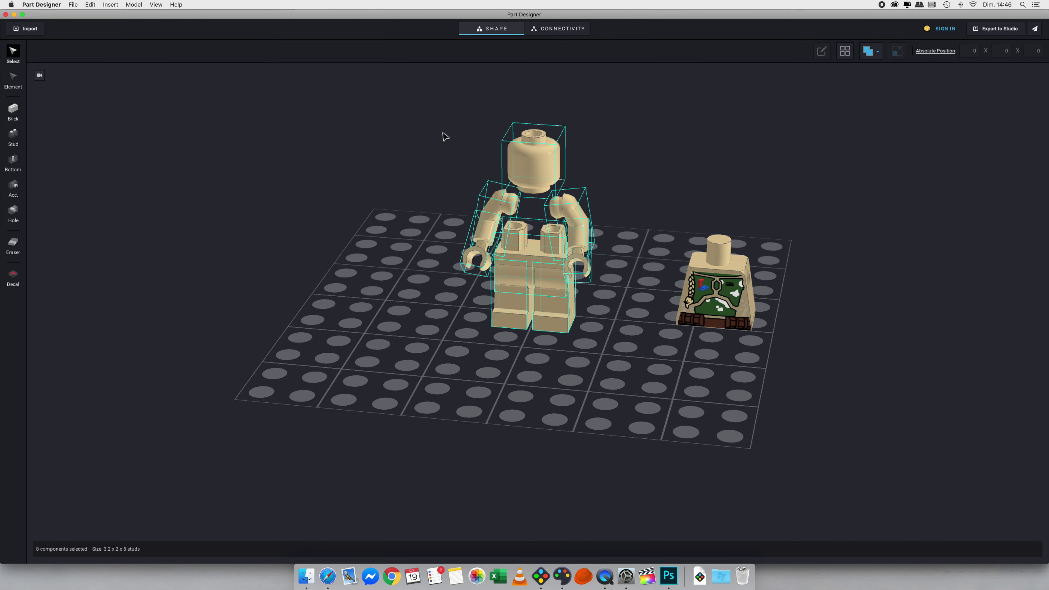
{"action": "key", "text": "Delete"}
{"action": "left_click_drag", "start_coordinate": [707, 300], "coordinate": [495, 316]}
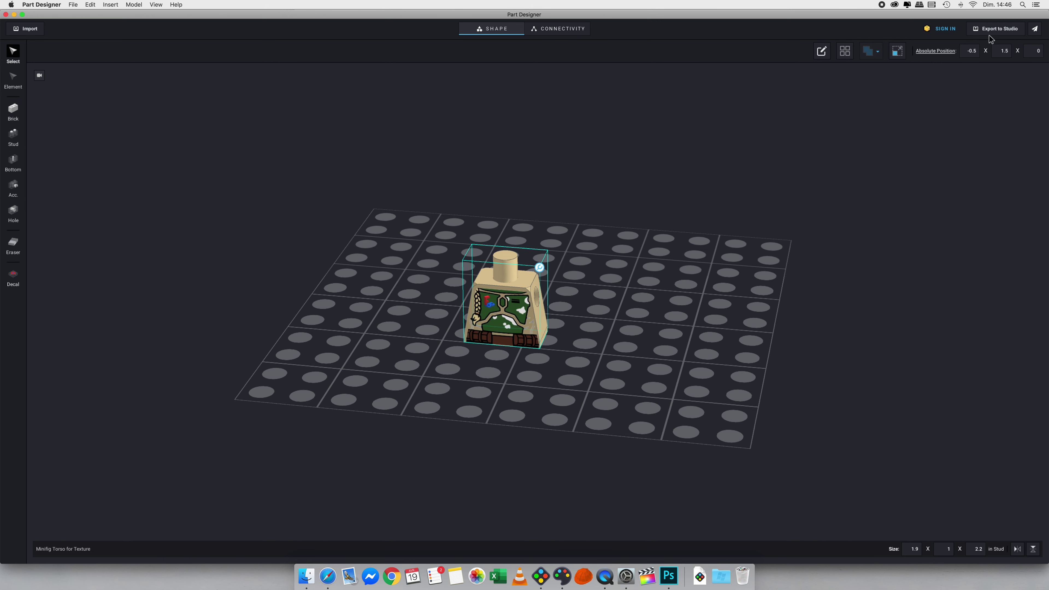
Export only the selected torso to Studio under the part name Minifig Torso for Texture.
{"action": "left_click", "coordinate": [993, 31]}
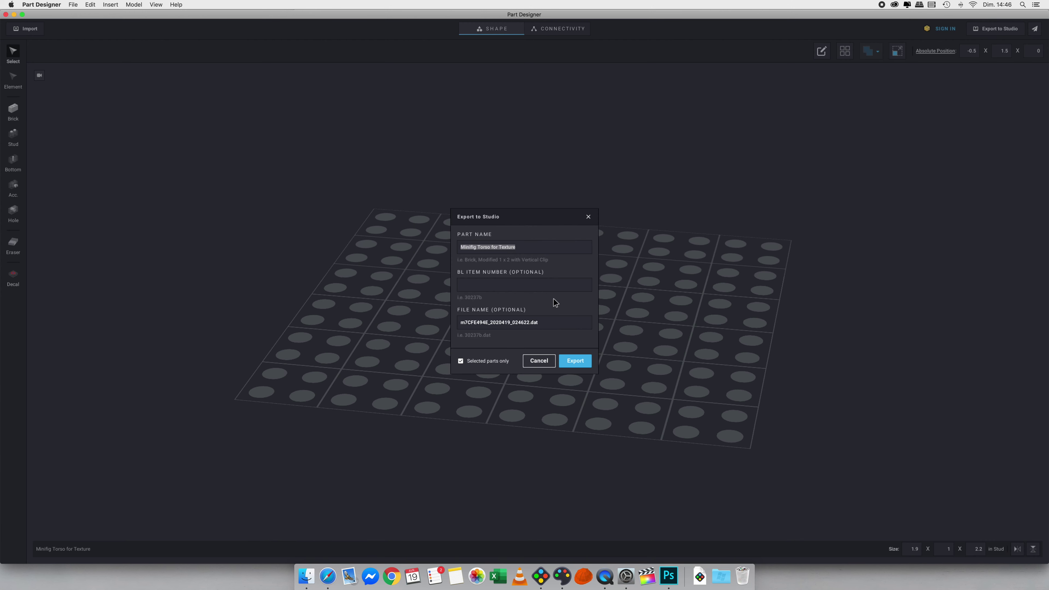
{"action": "left_click", "coordinate": [575, 362]}
{"action": "left_click", "coordinate": [583, 322]}
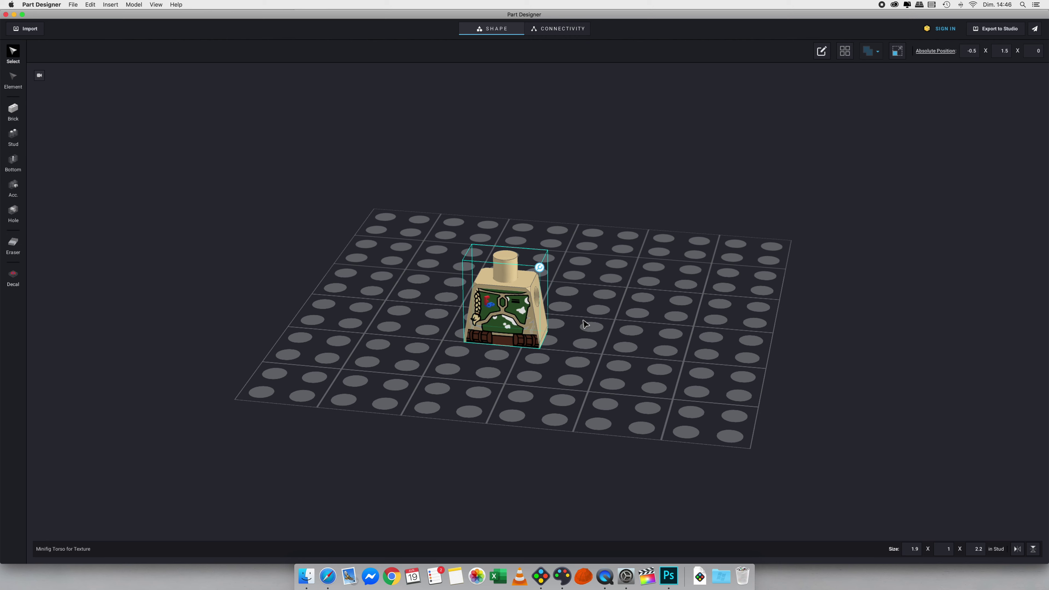
Switch to Studio and place the decorated minifig torso from the Custom Parts palette on the far corner of the ground beyond the car.
{"action": "left_click", "coordinate": [541, 576]}
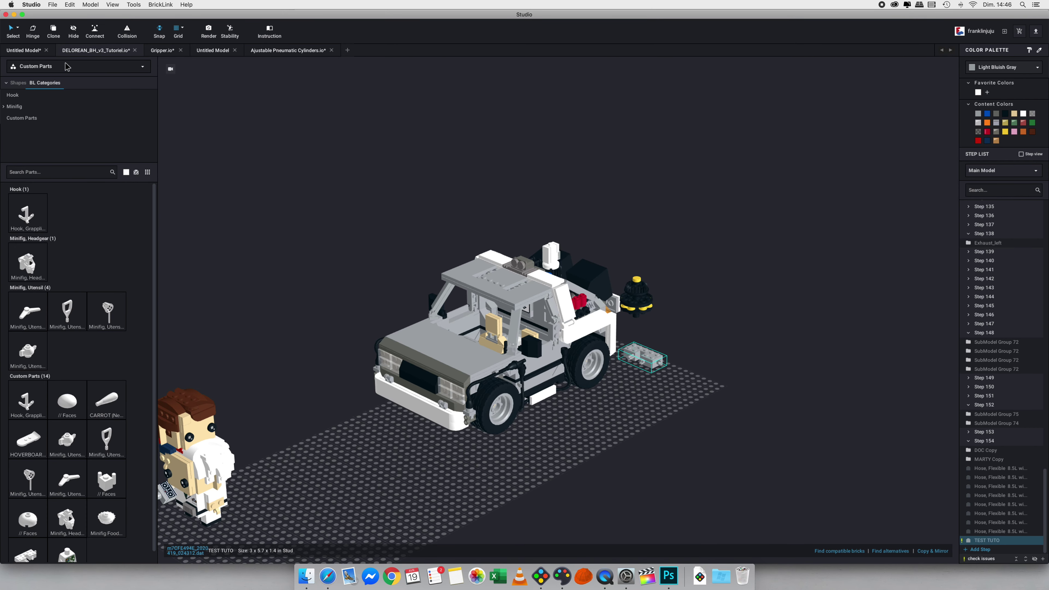
{"action": "left_click", "coordinate": [67, 67]}
{"action": "left_click", "coordinate": [40, 106]}
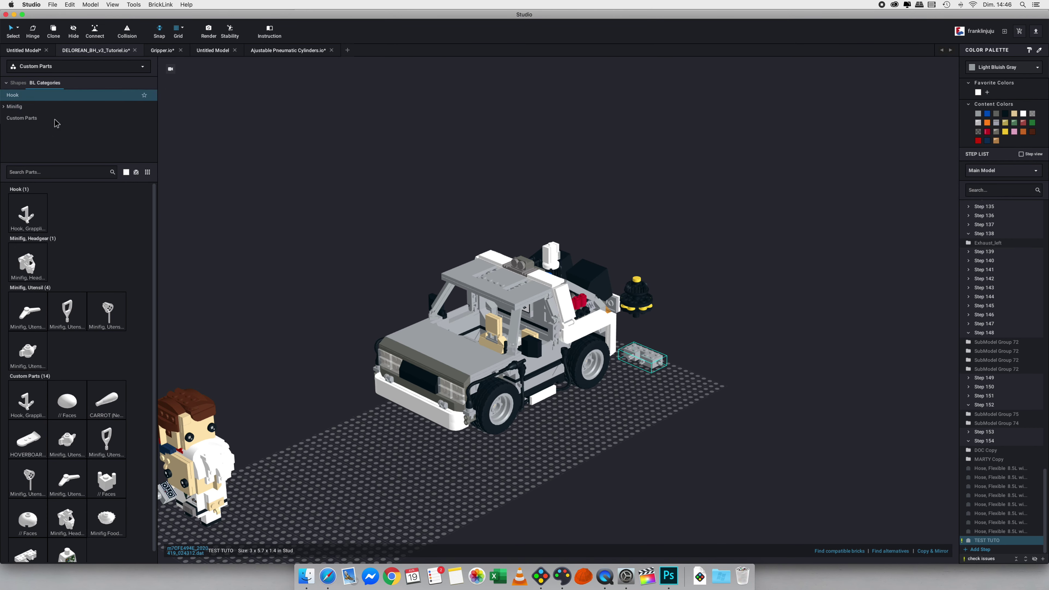
{"action": "scroll", "coordinate": [82, 496], "scroll_direction": "down", "scroll_amount": 1}
{"action": "left_click", "coordinate": [65, 552]}
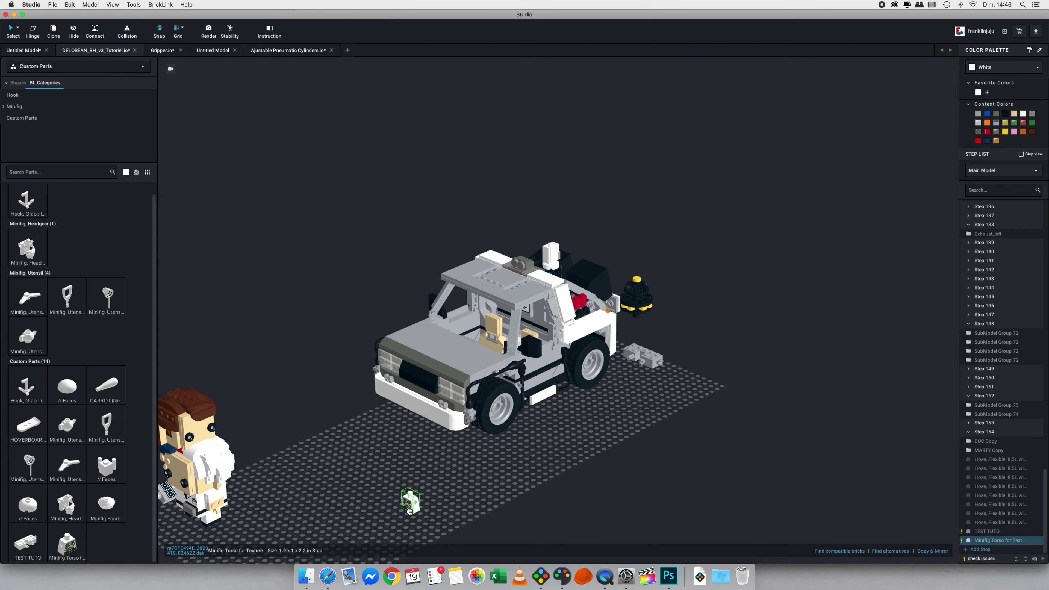
{"action": "left_click", "coordinate": [797, 445]}
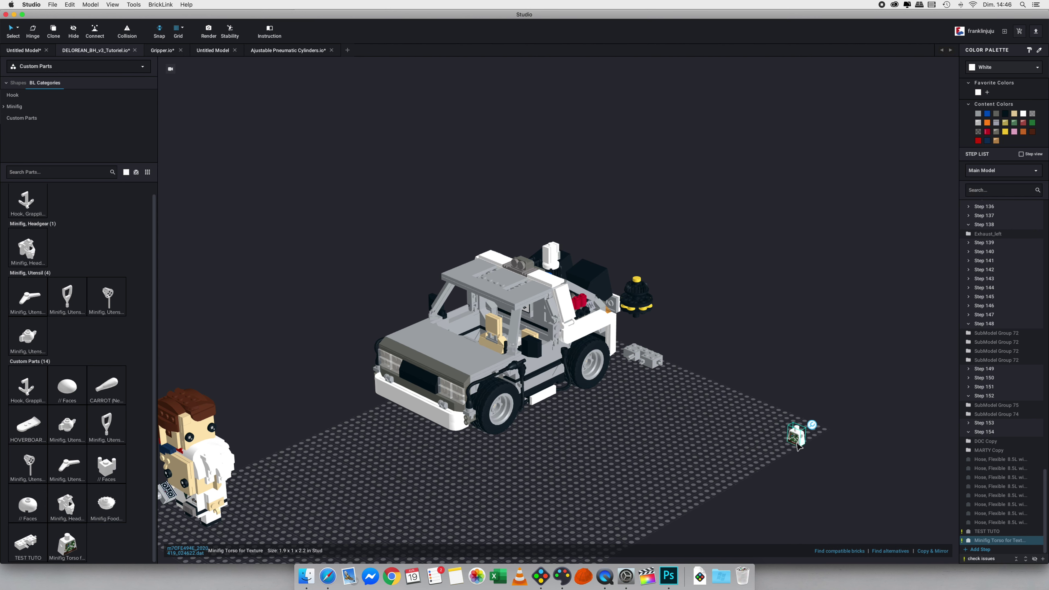
Recolour the placed minifig torso Light Bluish Gray.
{"action": "right_click", "coordinate": [798, 437]}
{"action": "left_click", "coordinate": [810, 520]}
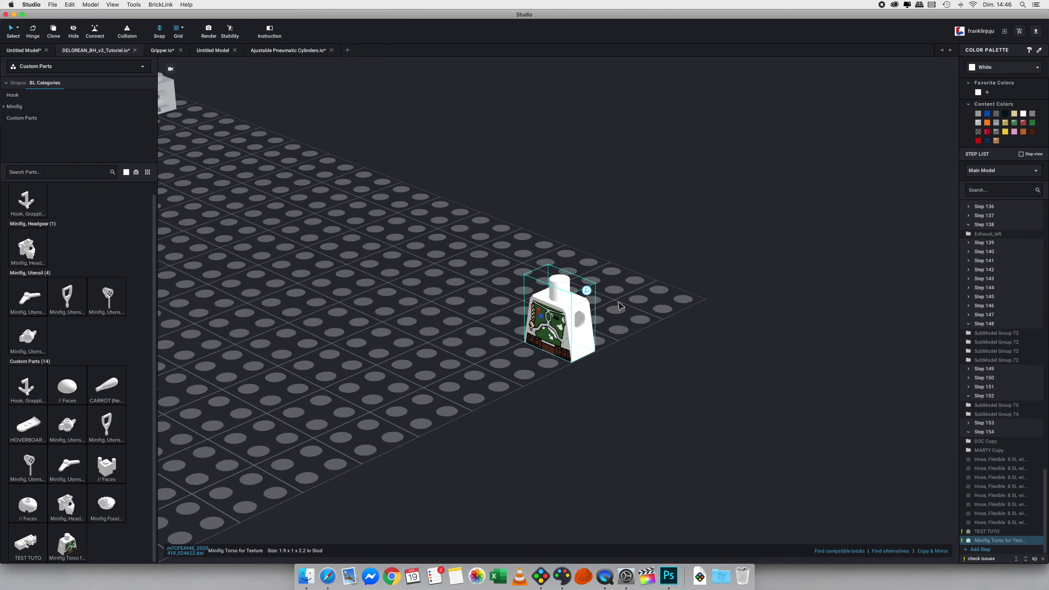
{"action": "scroll", "coordinate": [613, 307], "scroll_direction": "up", "scroll_amount": 5}
{"action": "scroll", "coordinate": [656, 305], "scroll_direction": "up", "scroll_amount": 5}
{"action": "scroll", "coordinate": [656, 305], "scroll_direction": "down", "scroll_amount": 5}
{"action": "right_click_drag", "start_coordinate": [656, 304], "coordinate": [626, 301]}
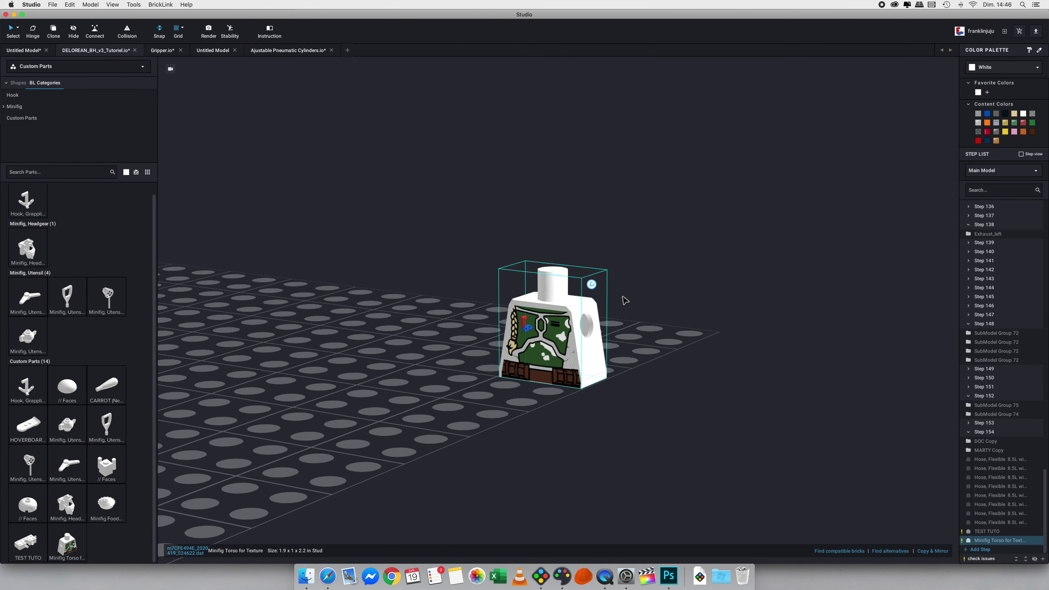
{"action": "right_click", "coordinate": [549, 341]}
{"action": "mouse_move", "coordinate": [572, 418]}
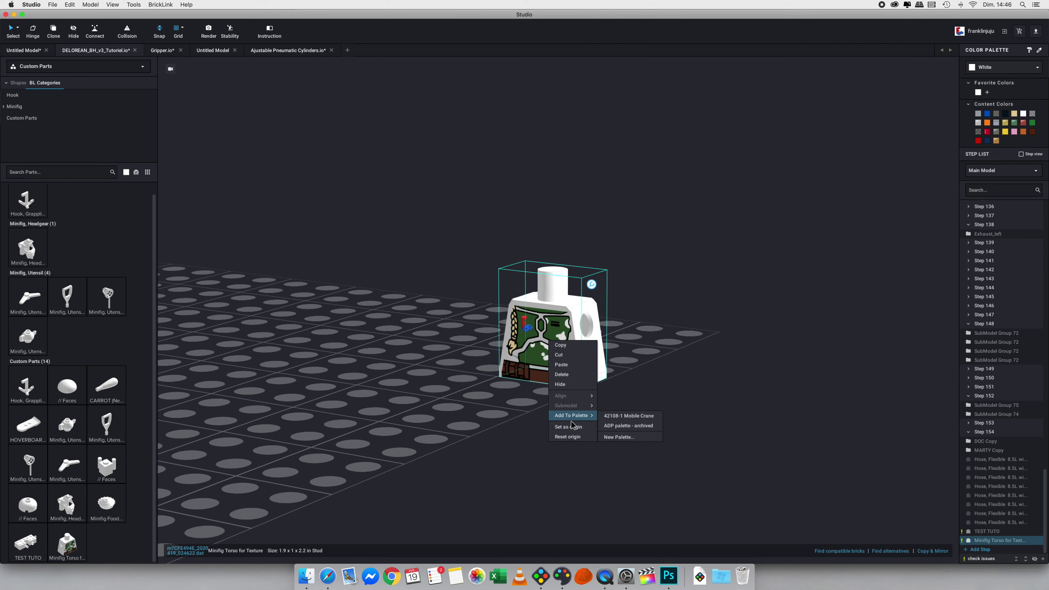
{"action": "left_click", "coordinate": [979, 119]}
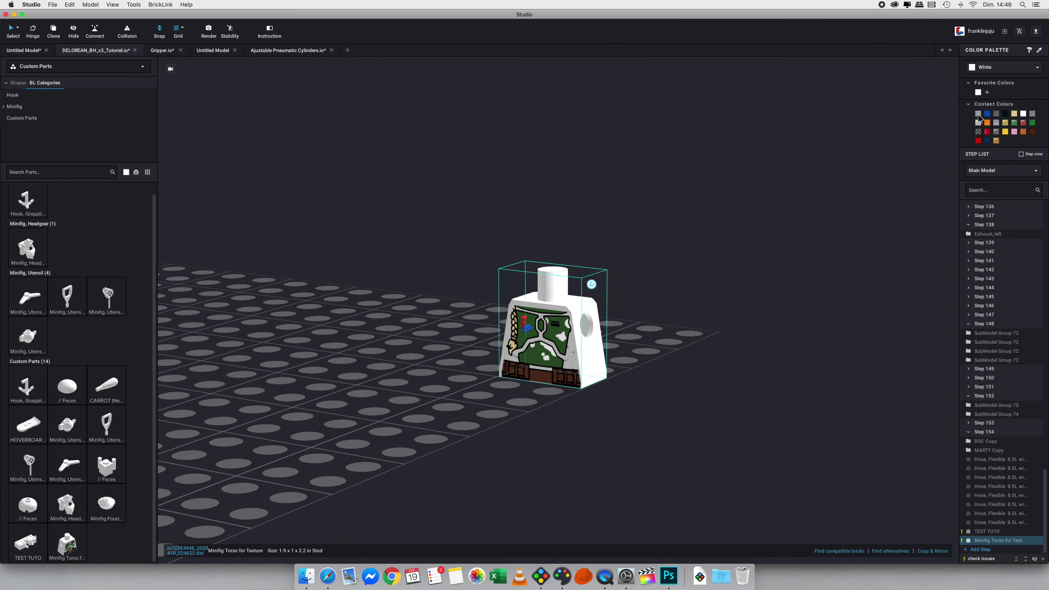
{"action": "left_click", "coordinate": [978, 115]}
{"action": "left_click", "coordinate": [658, 287]}
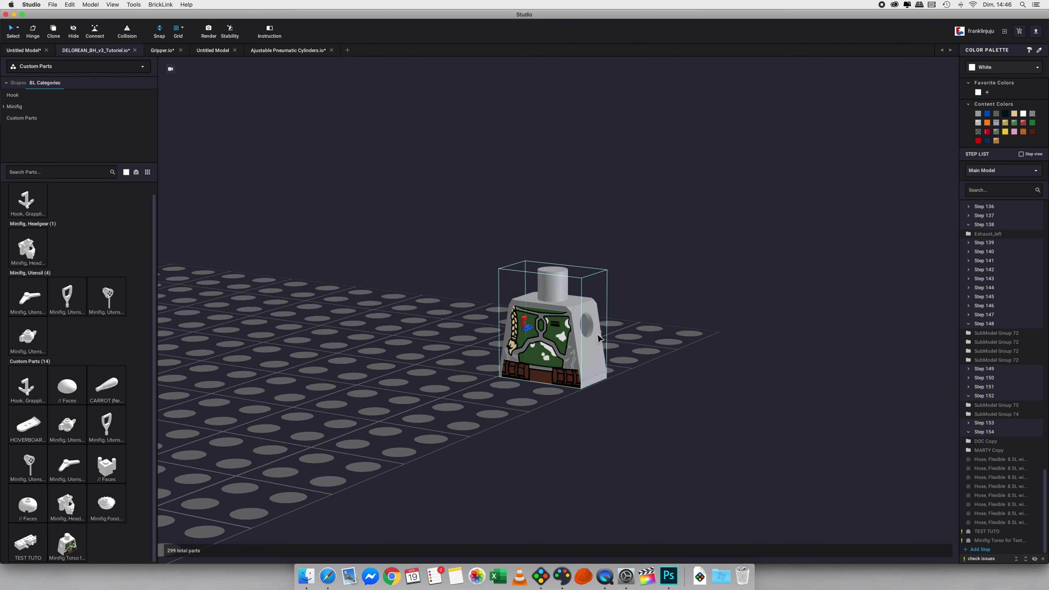
Delete the grey minifig torso from the Studio model and switch back to PartDesigner.
{"action": "right_click_drag", "start_coordinate": [598, 327], "coordinate": [580, 338]}
{"action": "left_click", "coordinate": [578, 341]}
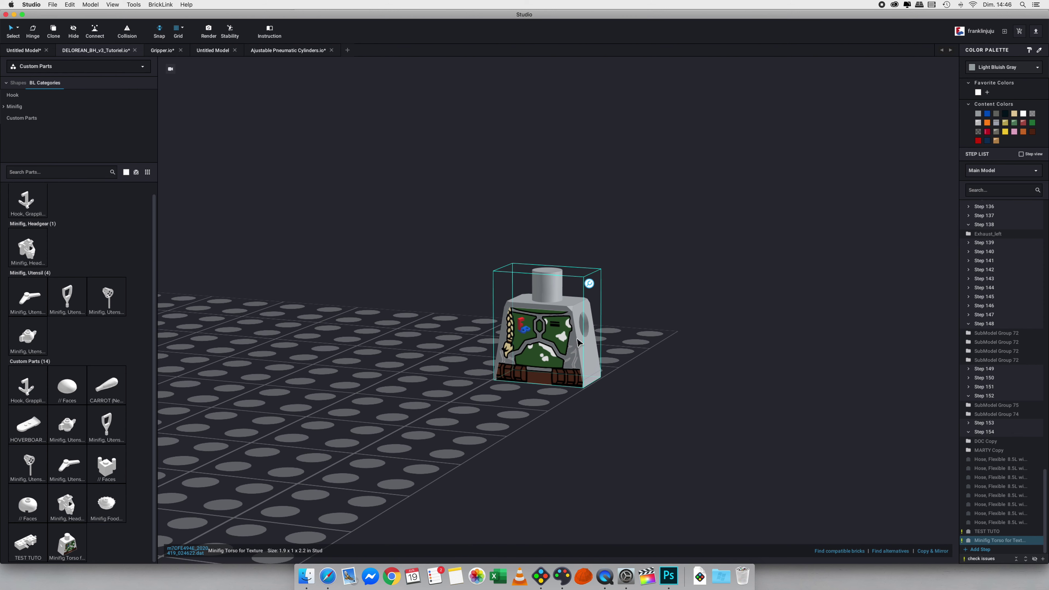
{"action": "key", "text": "Delete"}
{"action": "key", "text": "super+Tab"}
{"action": "left_click", "coordinate": [578, 330]}
{"action": "left_click", "coordinate": [492, 313]}
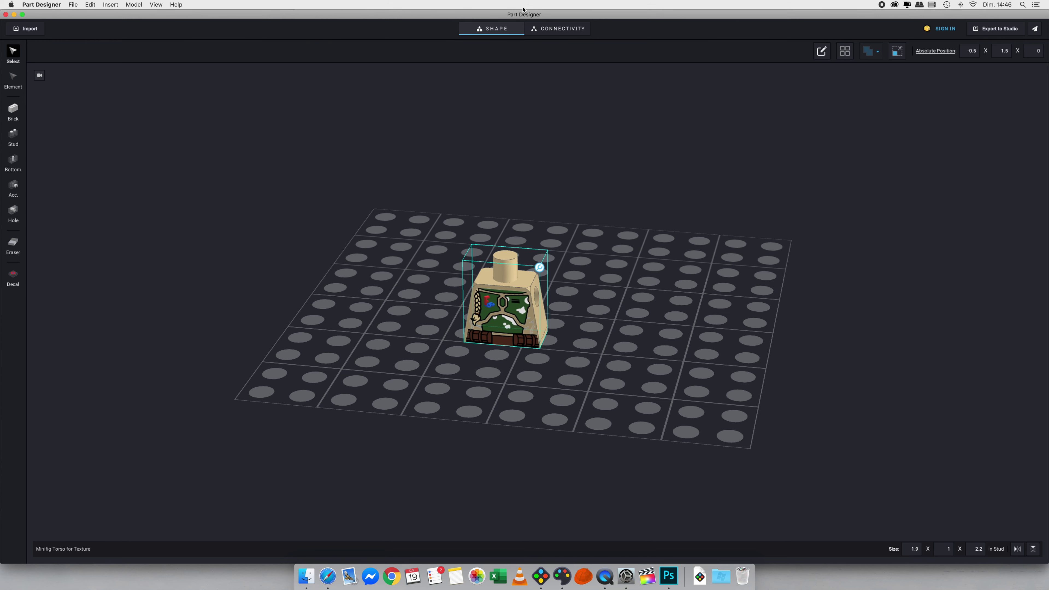
Examine the torso's connectivity points from another angle and return to the shape view.
{"action": "left_click", "coordinate": [560, 29]}
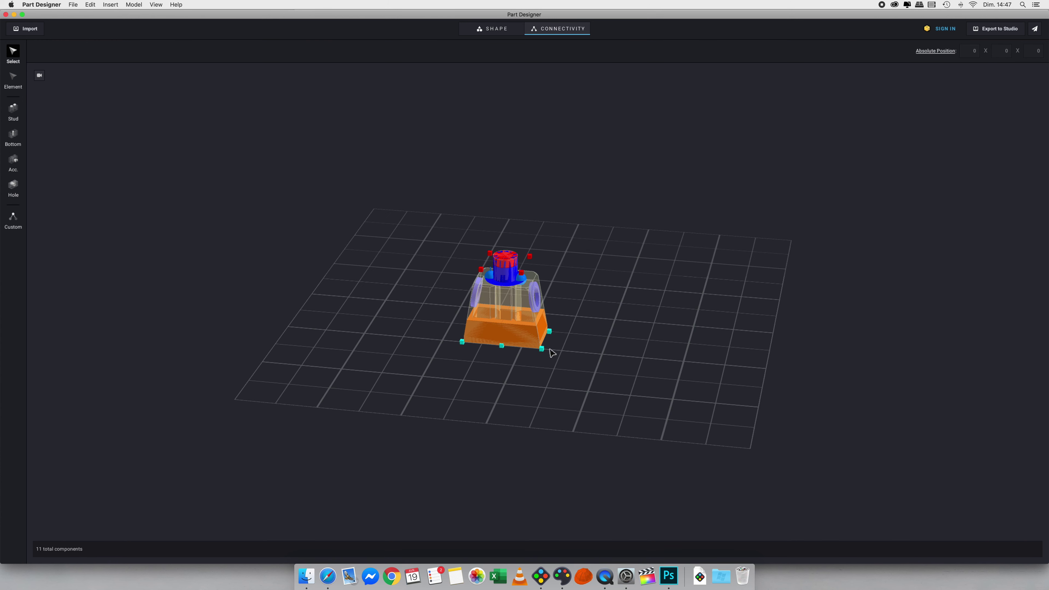
{"action": "right_click_drag", "start_coordinate": [550, 349], "coordinate": [538, 348]}
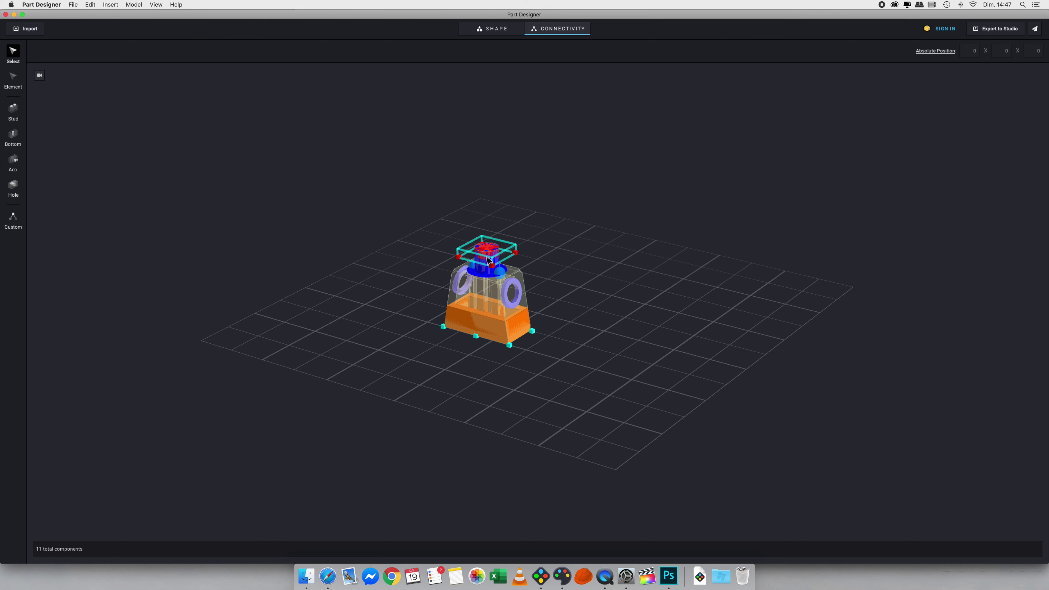
{"action": "left_click", "coordinate": [489, 28]}
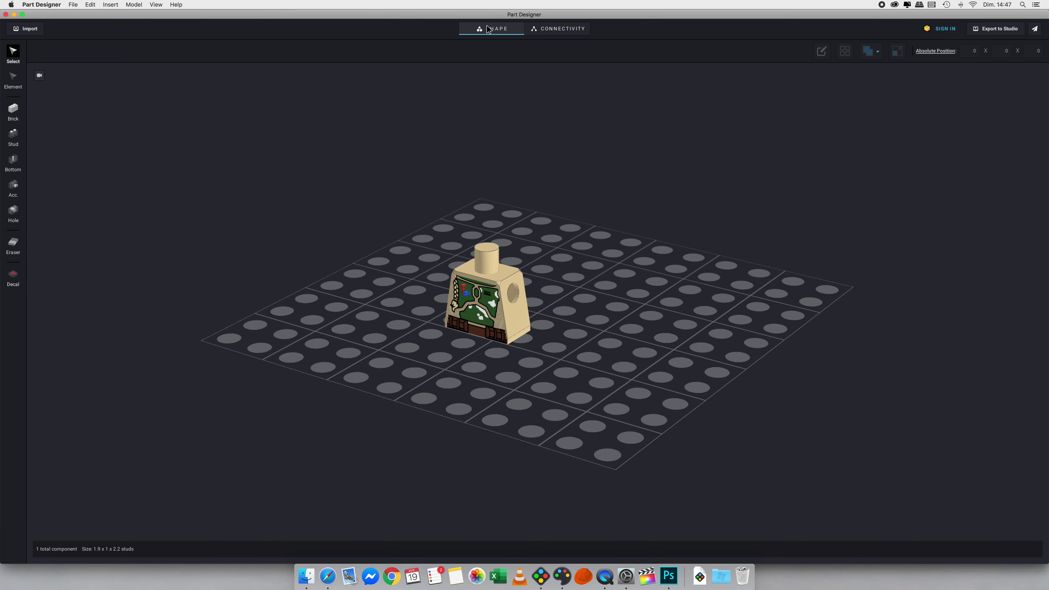
Start a new part of the Parts type to decorate, without saving the torso.
{"action": "left_click", "coordinate": [72, 5]}
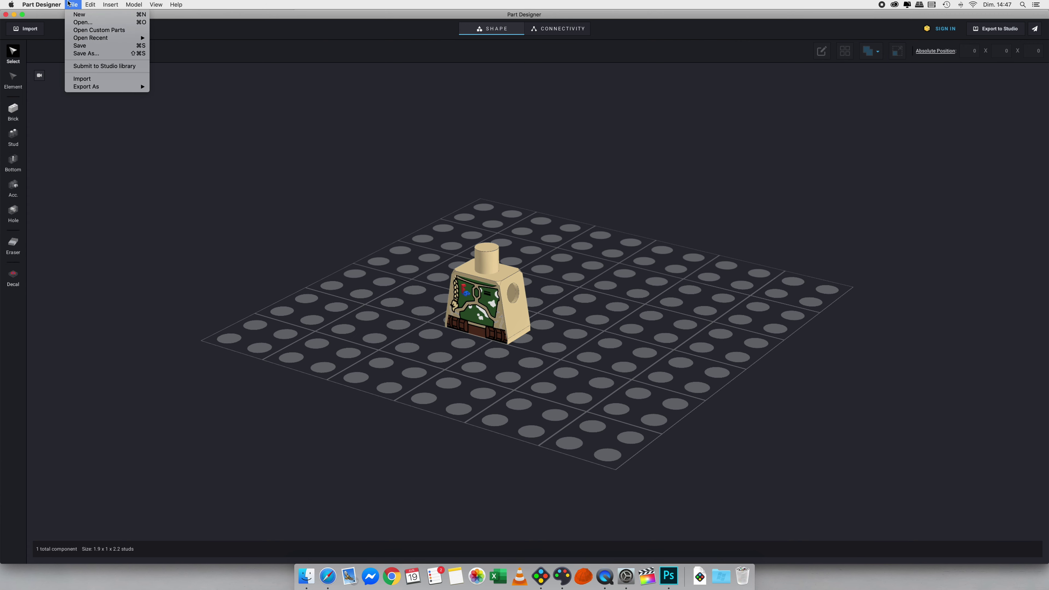
{"action": "left_click", "coordinate": [85, 19]}
{"action": "left_click", "coordinate": [494, 309]}
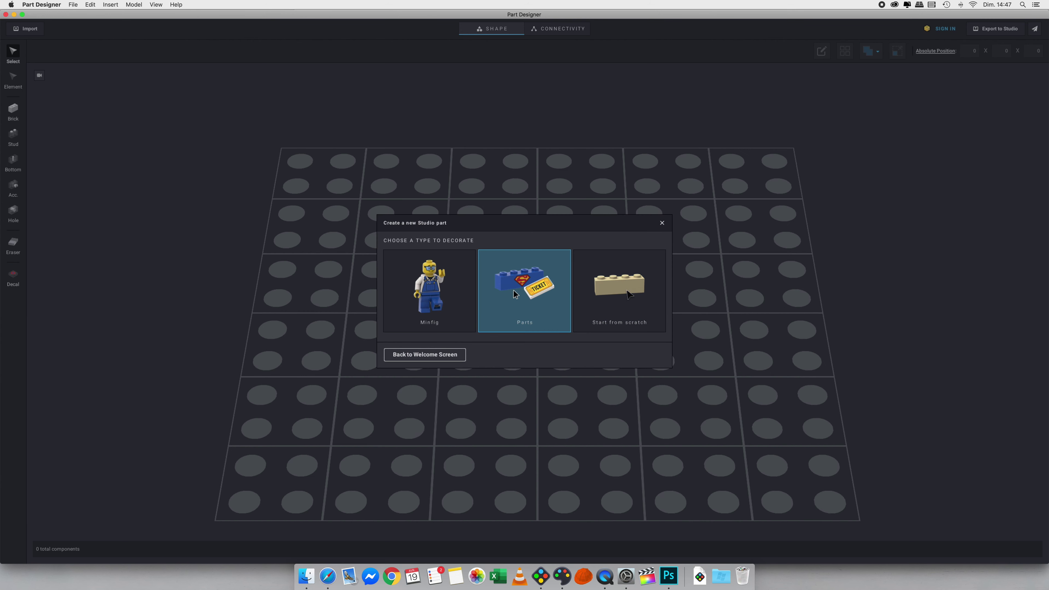
{"action": "left_click", "coordinate": [522, 295]}
Choose the tile category and set the part to decorate to Tile 2 x 2.
{"action": "left_click", "coordinate": [581, 223]}
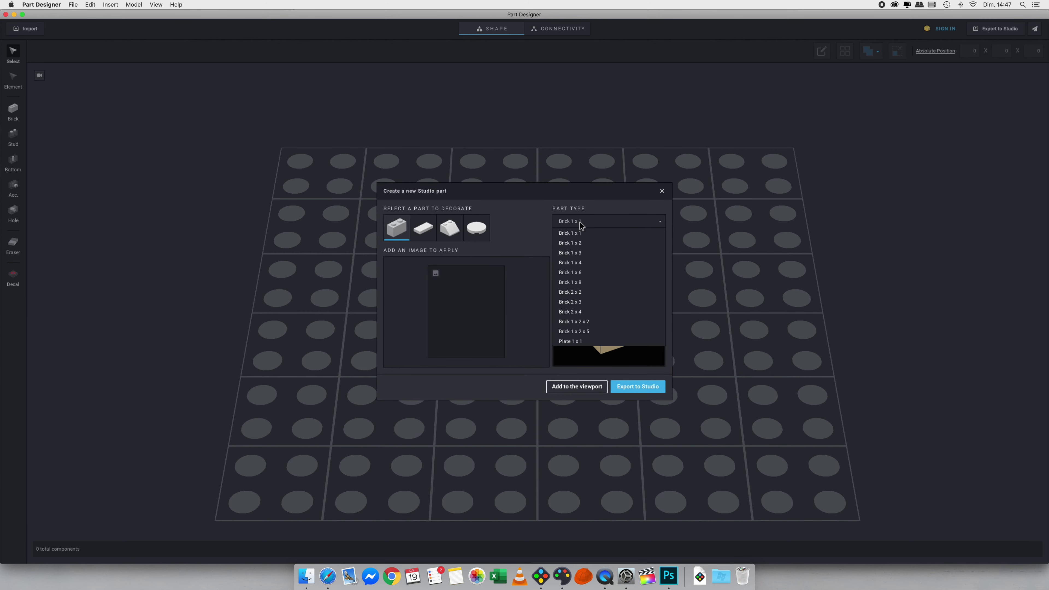
{"action": "left_click", "coordinate": [581, 224]}
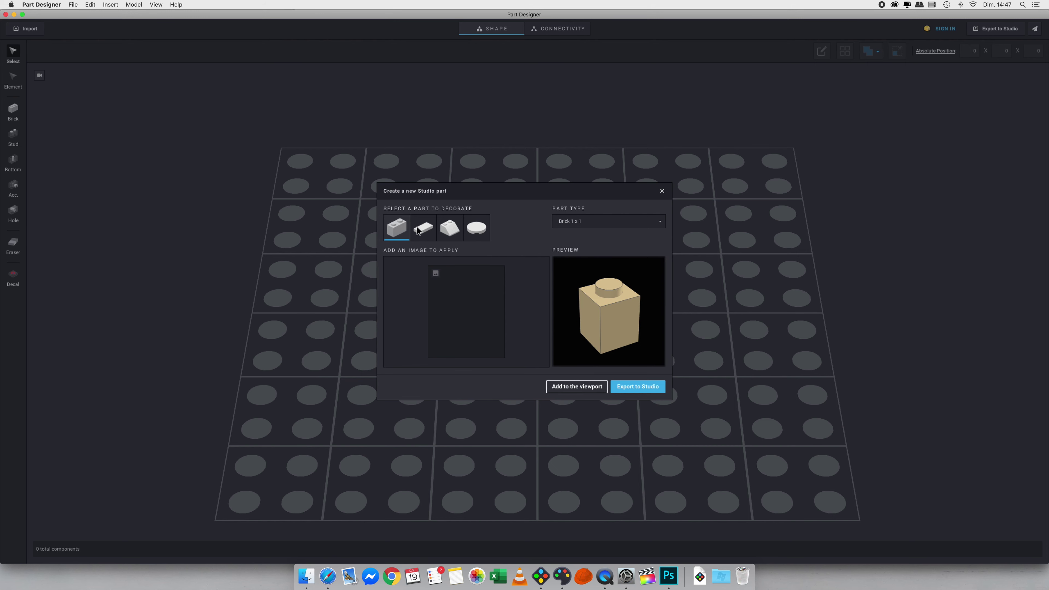
{"action": "left_click", "coordinate": [426, 225]}
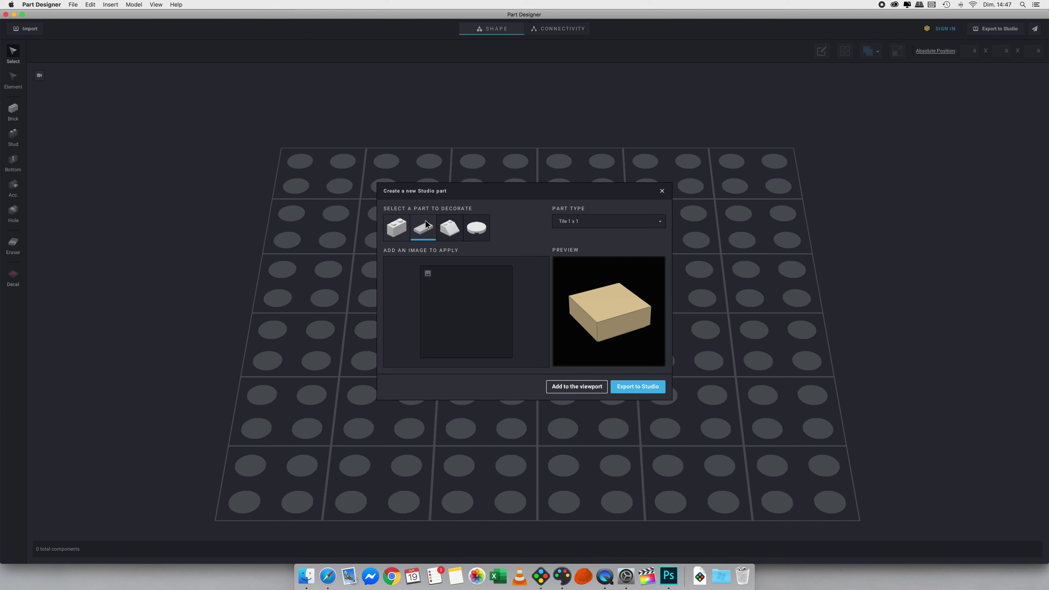
{"action": "left_click", "coordinate": [624, 223]}
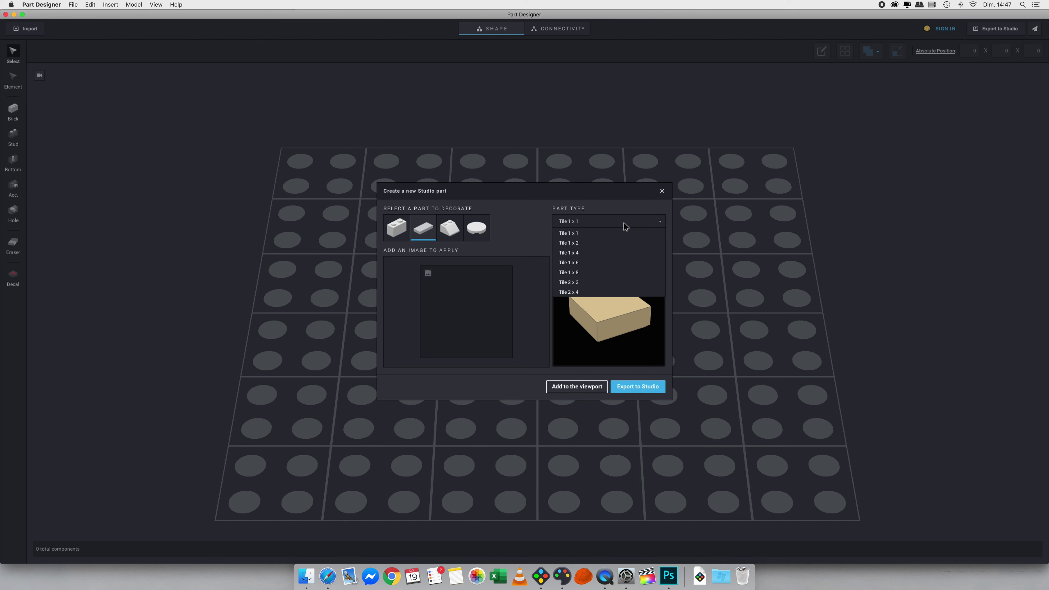
{"action": "left_click", "coordinate": [575, 282]}
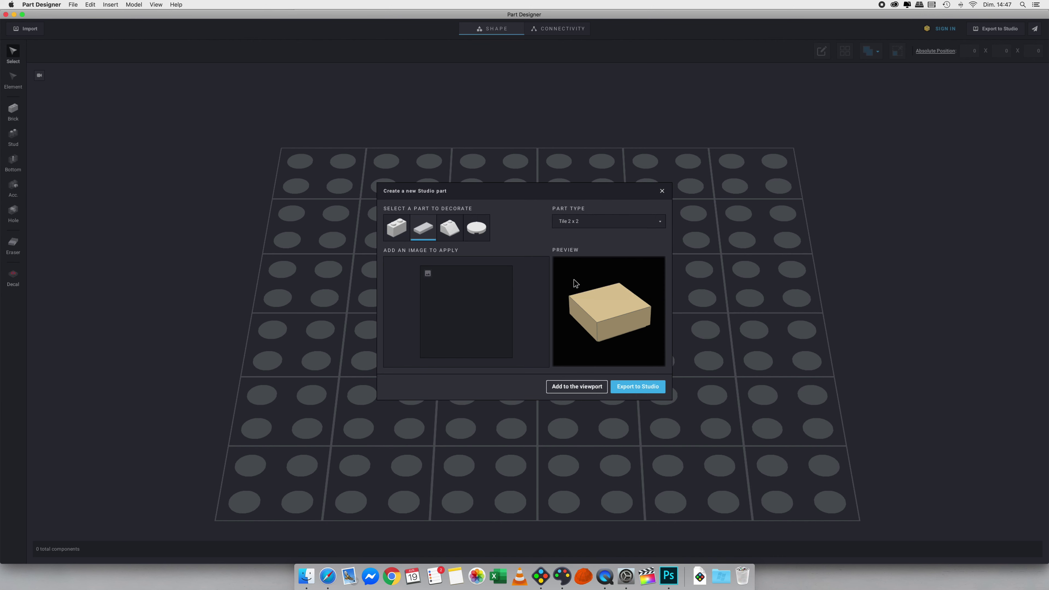
Apply FB.png from the desktop to the tile, scale the image down and centre it within the tile's face.
{"action": "left_click", "coordinate": [434, 278]}
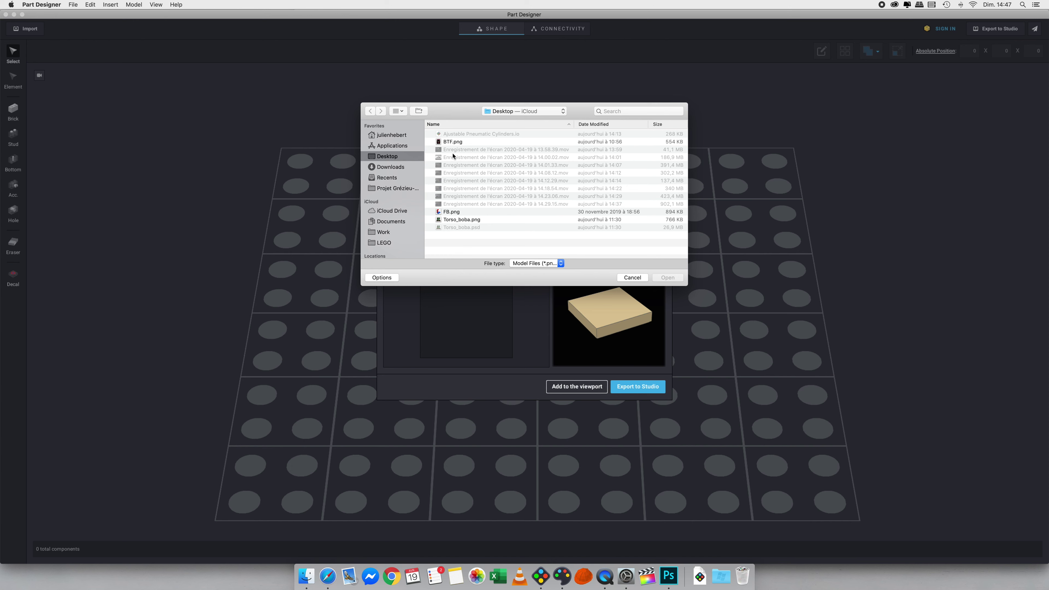
{"action": "double_click", "coordinate": [446, 212]}
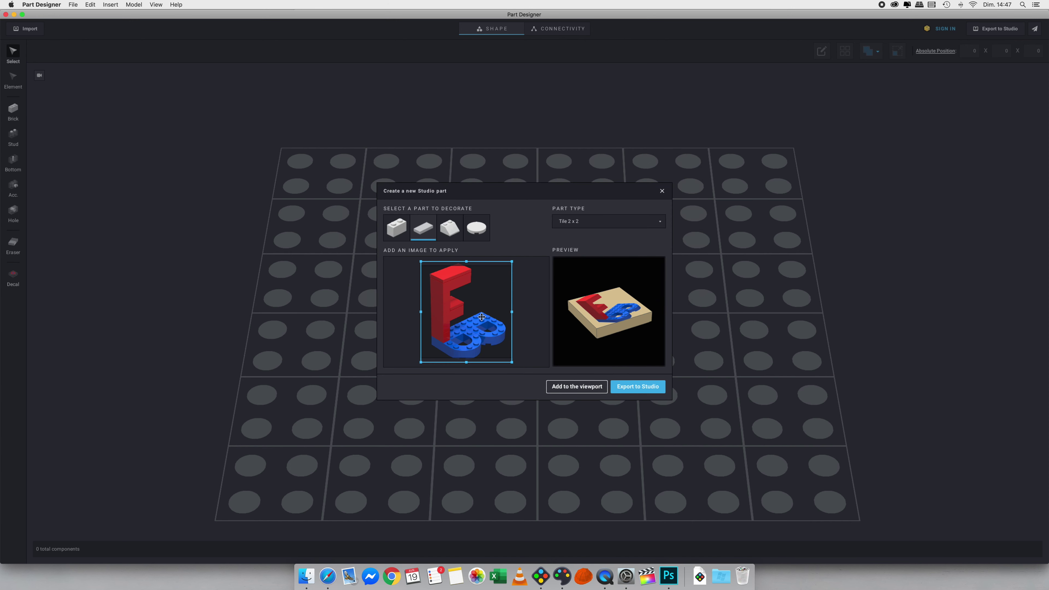
{"action": "left_click_drag", "start_coordinate": [511, 261], "coordinate": [497, 276]}
{"action": "left_click_drag", "start_coordinate": [441, 309], "coordinate": [448, 303]}
{"action": "left_click", "coordinate": [467, 317]}
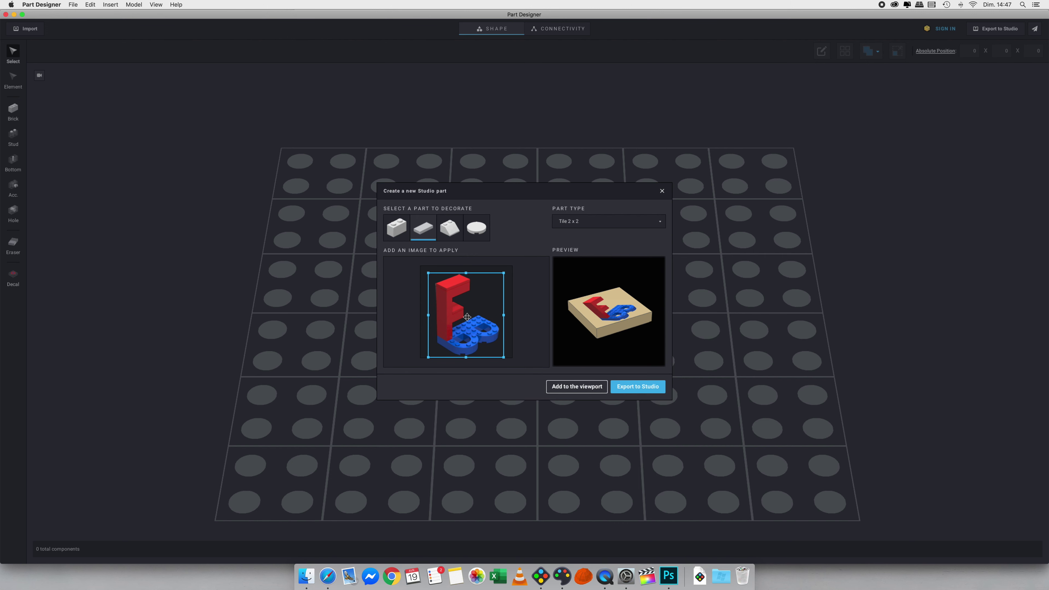
{"action": "left_click_drag", "start_coordinate": [468, 315], "coordinate": [467, 313]}
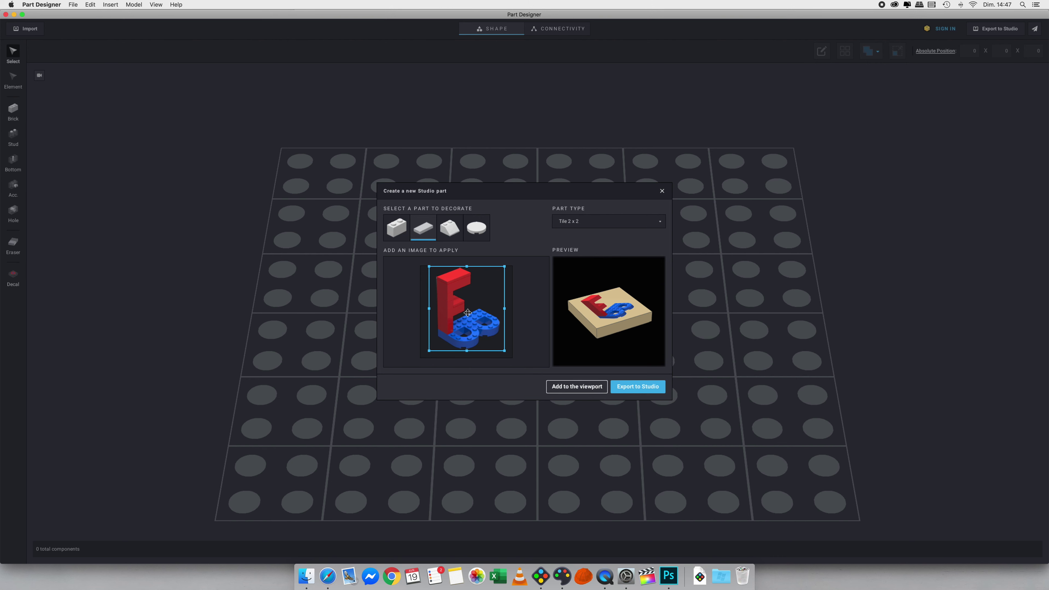
{"action": "left_click_drag", "start_coordinate": [467, 314], "coordinate": [468, 315]}
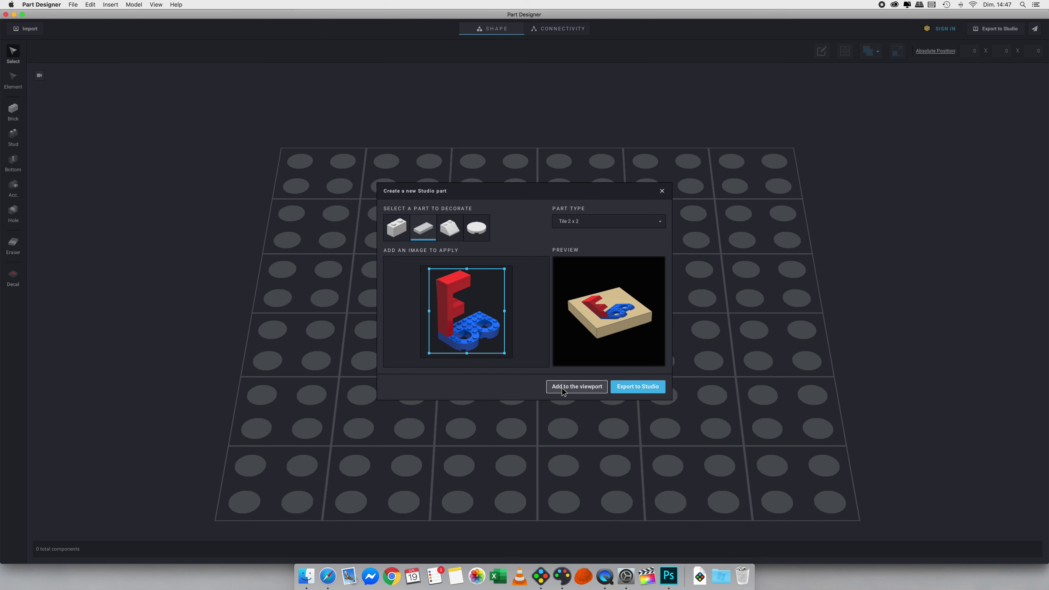
Export the decorated 2 x 2 tile to Studio and switch to Studio.
{"action": "left_click", "coordinate": [627, 389]}
{"action": "left_click", "coordinate": [574, 360]}
{"action": "left_click", "coordinate": [583, 322]}
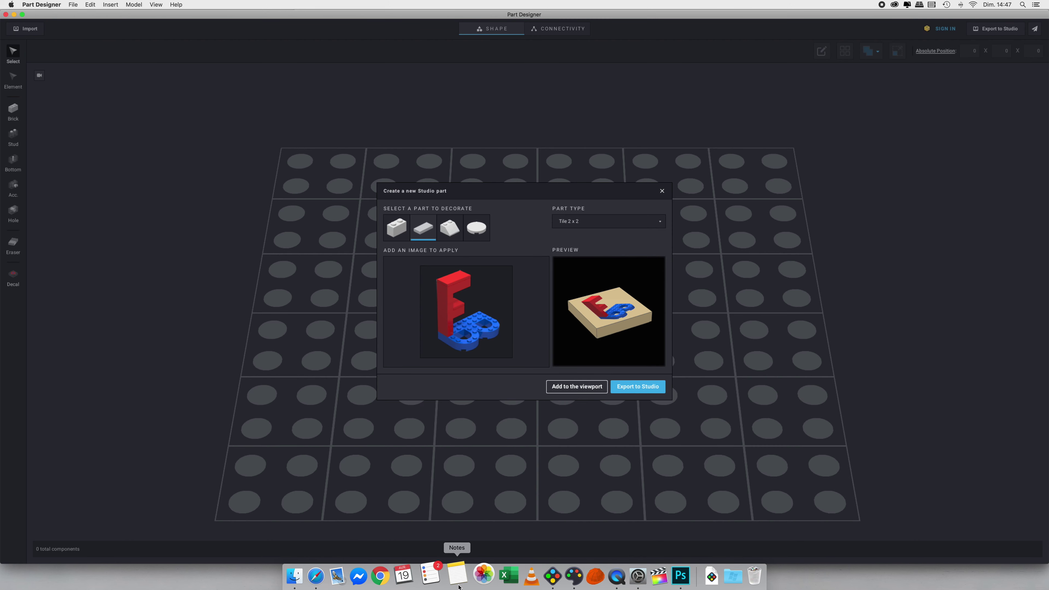
{"action": "left_click", "coordinate": [540, 575]}
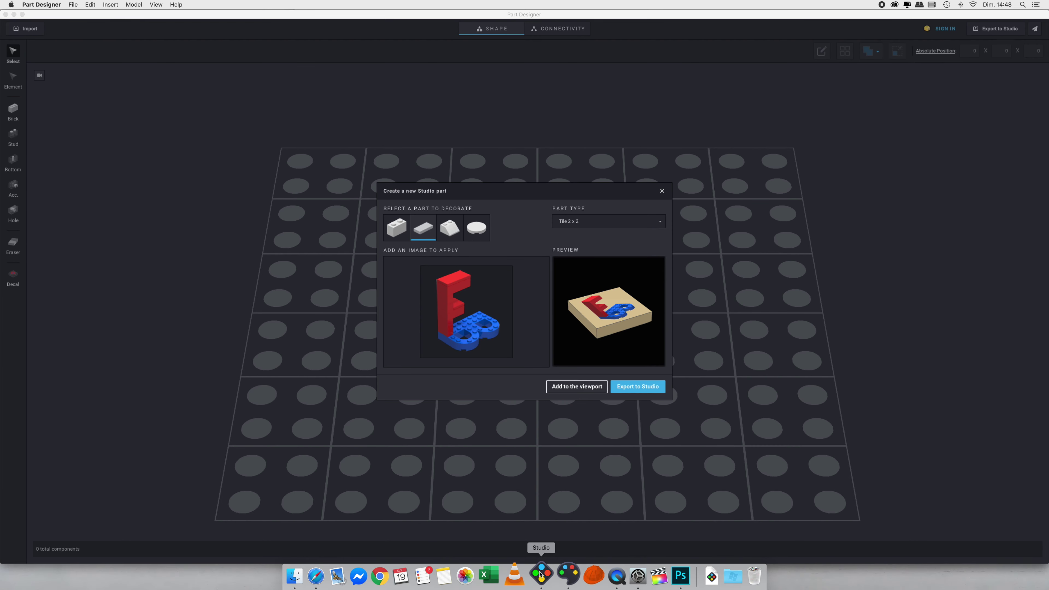
Place copies of the decorated Tile 2 x 2 custom part in the open DeLorean model.
{"action": "scroll", "coordinate": [66, 496], "scroll_direction": "down", "scroll_amount": 2}
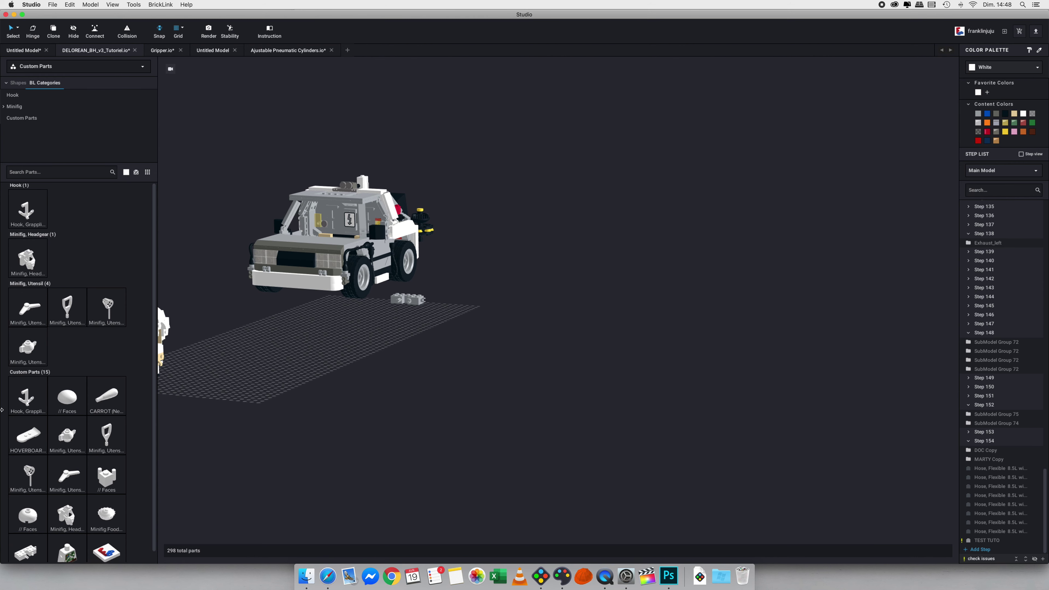
{"action": "left_click_drag", "start_coordinate": [101, 550], "coordinate": [454, 356]}
{"action": "scroll", "coordinate": [453, 356], "scroll_direction": "down", "scroll_amount": 3}
{"action": "key", "text": "super+v"}
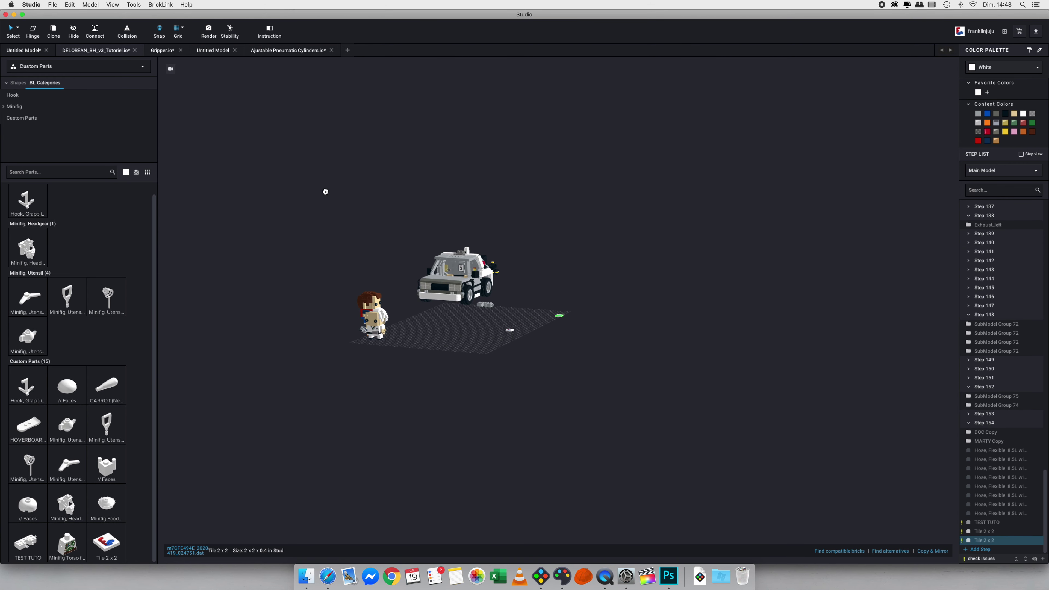
{"action": "left_click", "coordinate": [528, 330]}
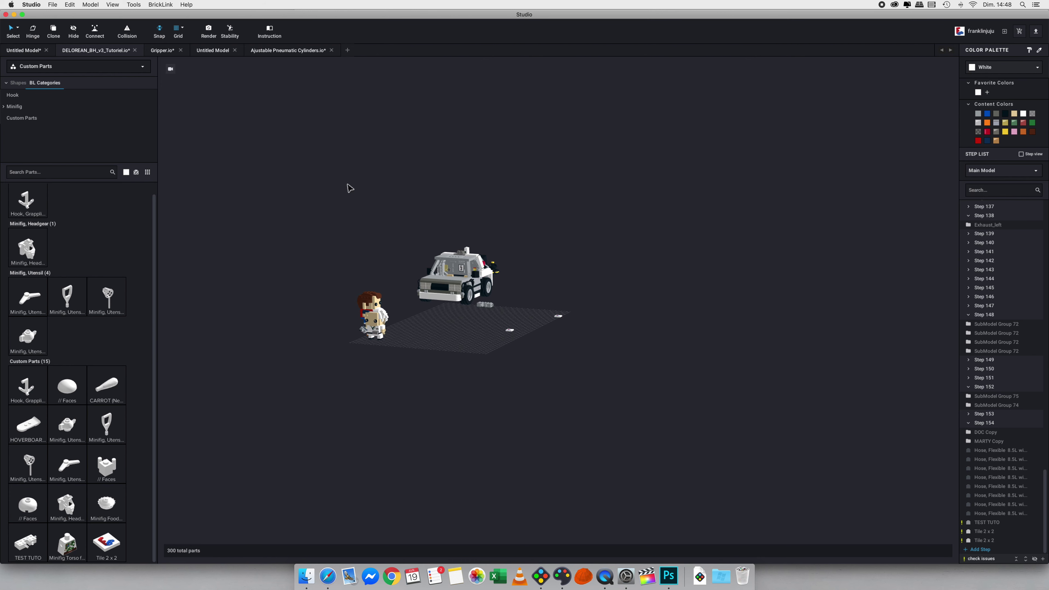
{"action": "key", "text": "super+v"}
{"action": "left_click", "coordinate": [307, 192]}
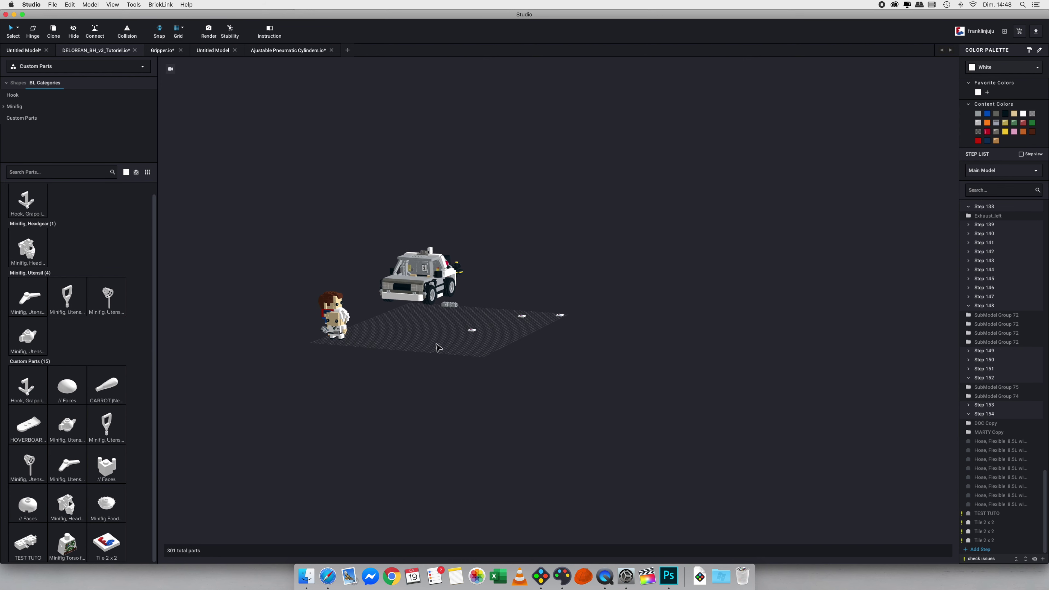
Delete the car, the figures and all other parts except one decorated 2 x 2 tile, and centre the view on it.
{"action": "left_click_drag", "start_coordinate": [310, 233], "coordinate": [528, 382]}
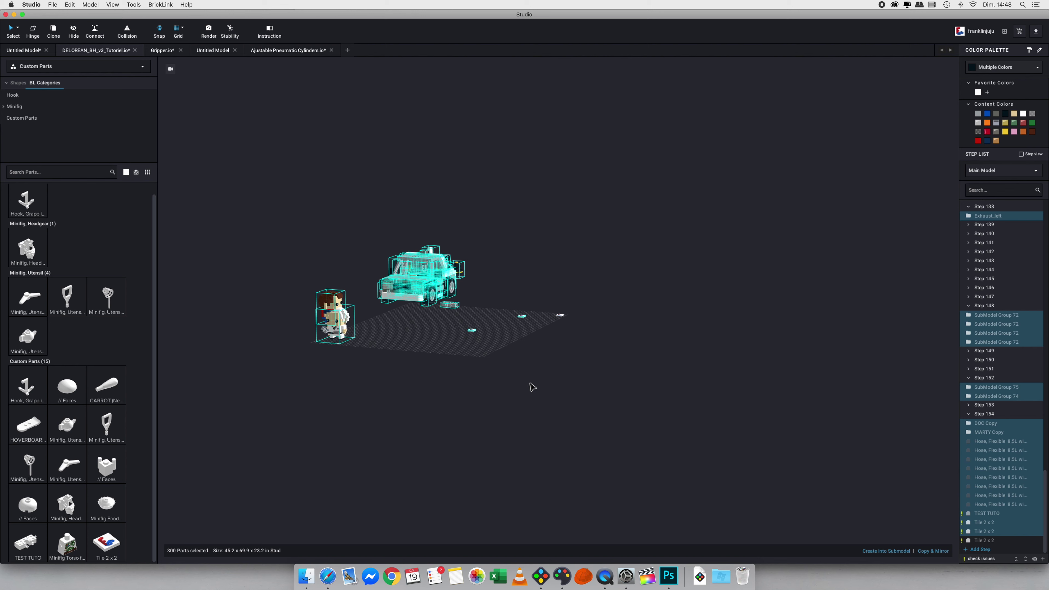
{"action": "key", "text": "Delete"}
{"action": "left_click_drag", "start_coordinate": [562, 315], "coordinate": [397, 309]}
{"action": "right_click", "coordinate": [397, 309]}
{"action": "left_click", "coordinate": [420, 396]}
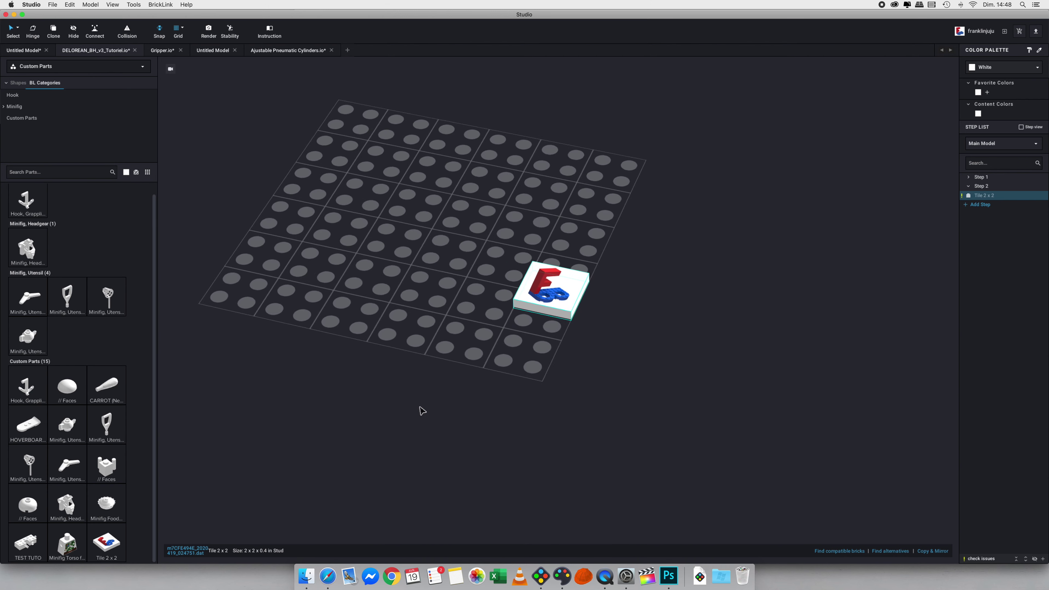
Start an image render and frame the whole decorated tile at an angle in the preview.
{"action": "left_click", "coordinate": [209, 33]}
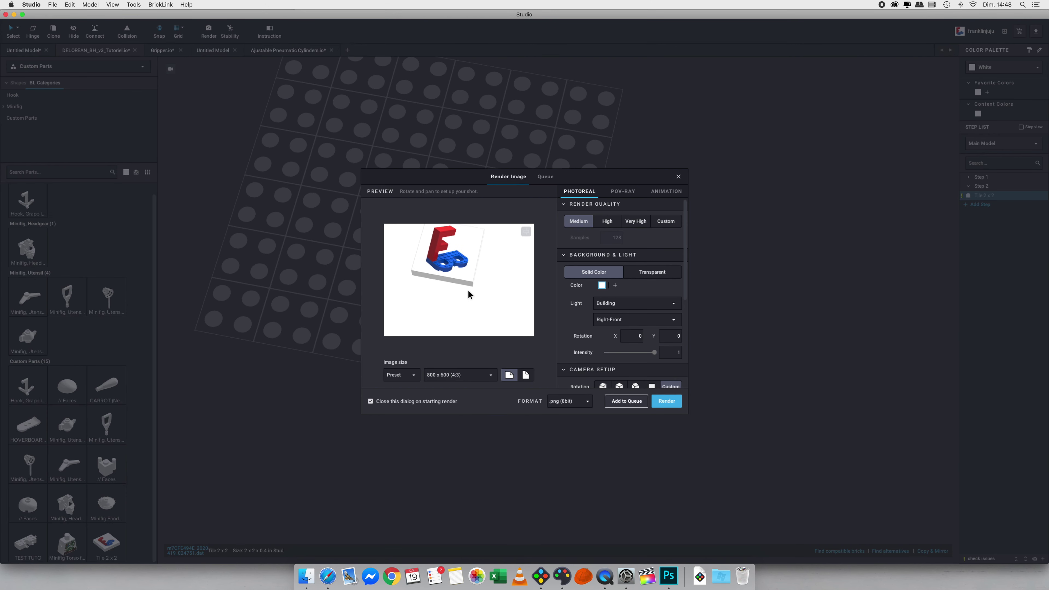
{"action": "left_click_drag", "start_coordinate": [426, 288], "coordinate": [432, 314]}
{"action": "middle_click_drag", "start_coordinate": [433, 314], "coordinate": [434, 315]}
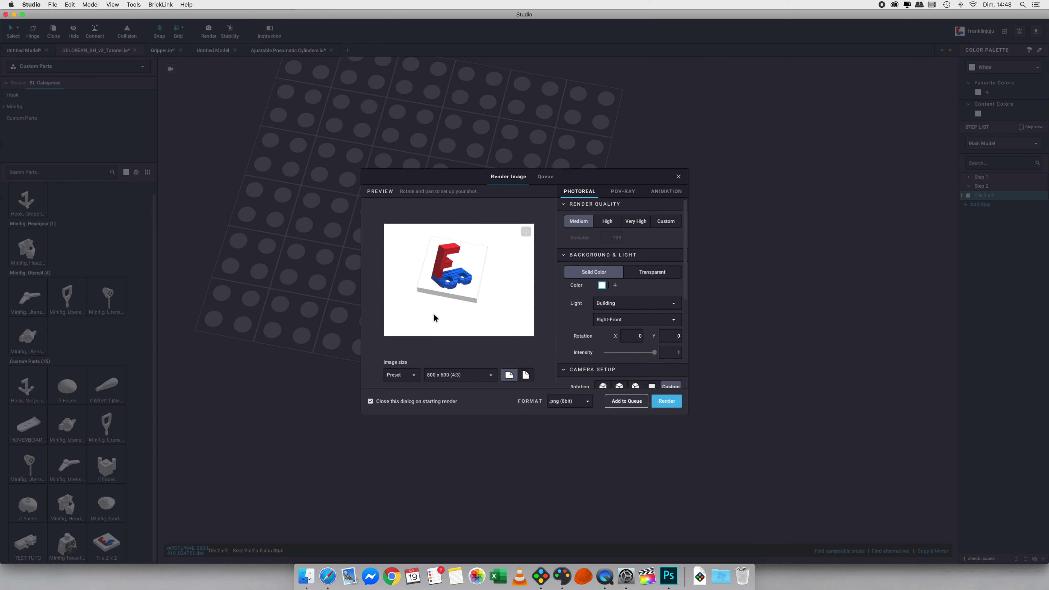
{"action": "left_click_drag", "start_coordinate": [433, 313], "coordinate": [426, 302]}
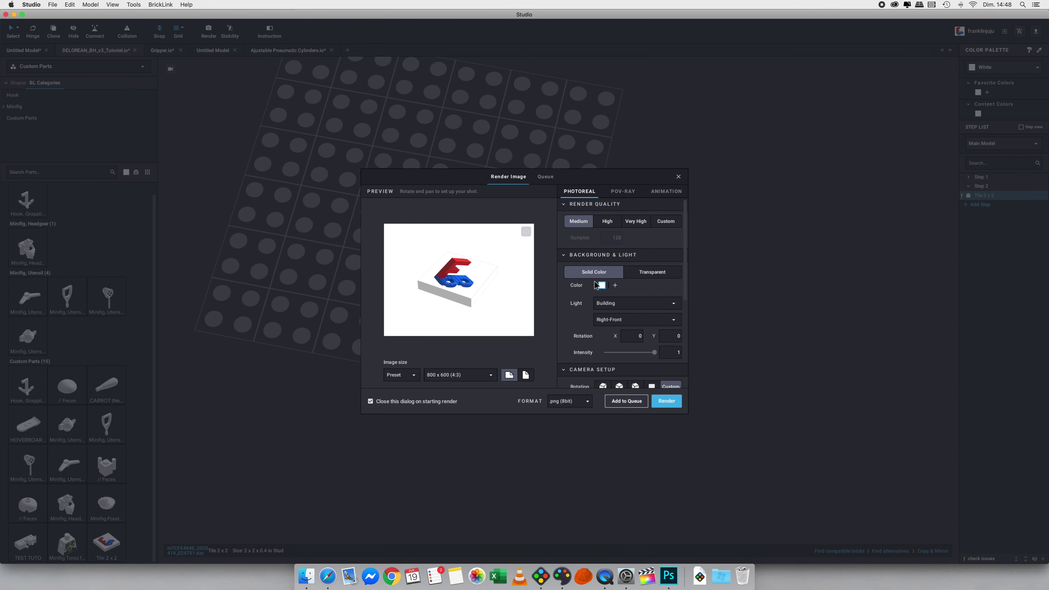
Set the render's solid background colour to red (E30000).
{"action": "left_click", "coordinate": [601, 285]}
{"action": "mouse_move", "coordinate": [517, 285]}
{"action": "left_mouse_down"}
{"action": "mouse_move", "coordinate": [519, 264]}
{"action": "mouse_move", "coordinate": [515, 289]}
{"action": "left_mouse_up"}
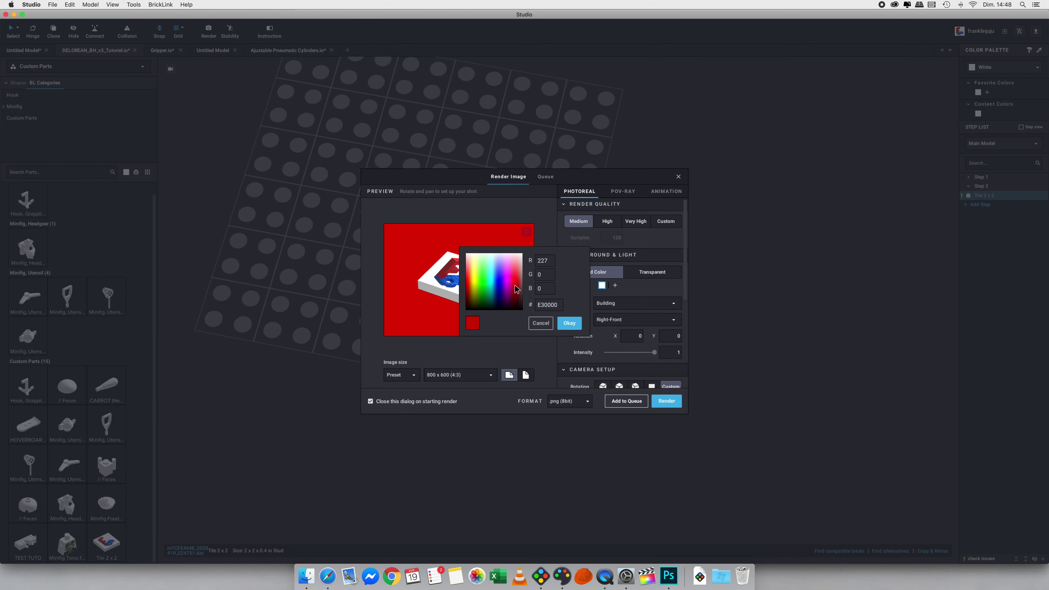
{"action": "left_click", "coordinate": [573, 324]}
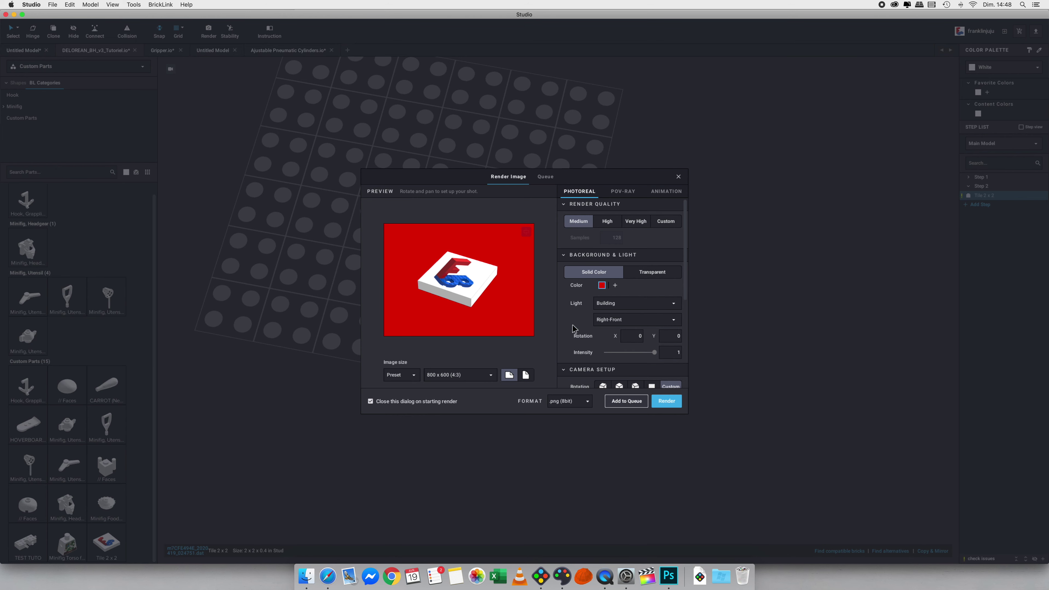
Render the tile to the desktop as the PNG DELOREAN_BH_v3_Tutoriel, examine the finished image and close it.
{"action": "left_click", "coordinate": [667, 401]}
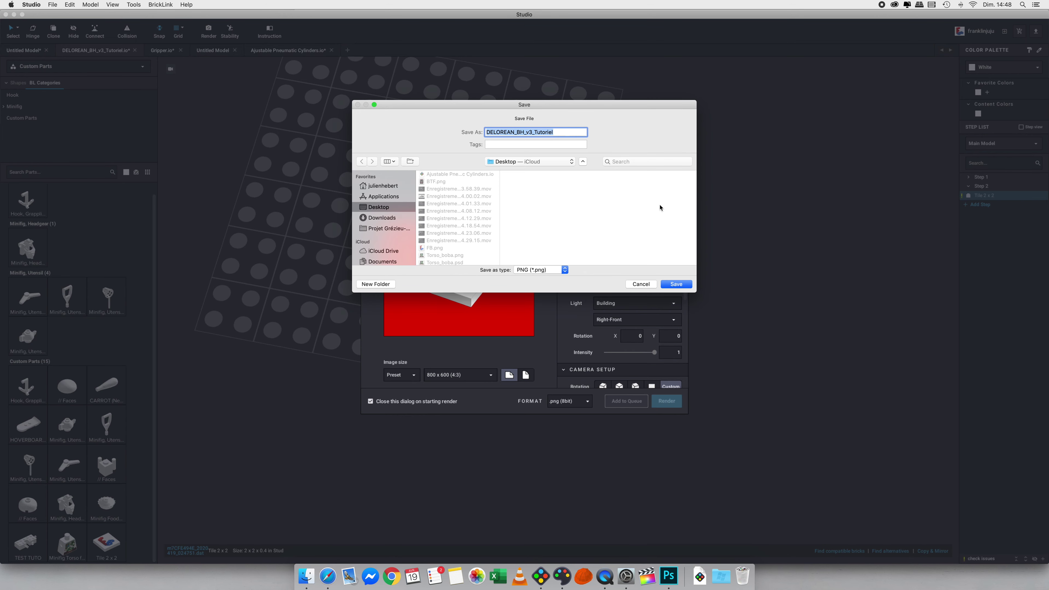
{"action": "left_click", "coordinate": [676, 284]}
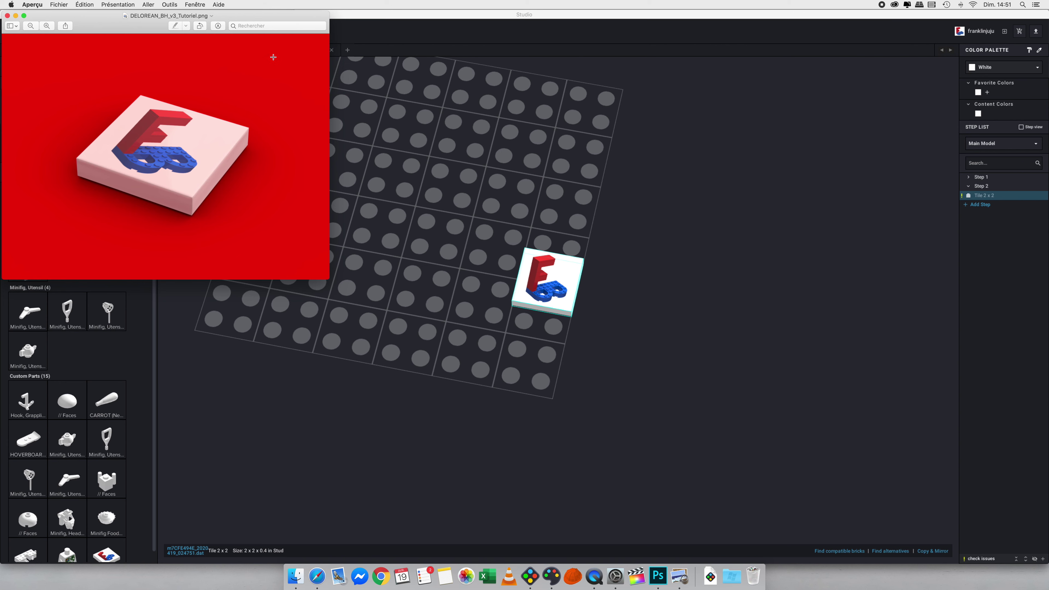
{"action": "left_click_drag", "start_coordinate": [247, 20], "coordinate": [543, 148]}
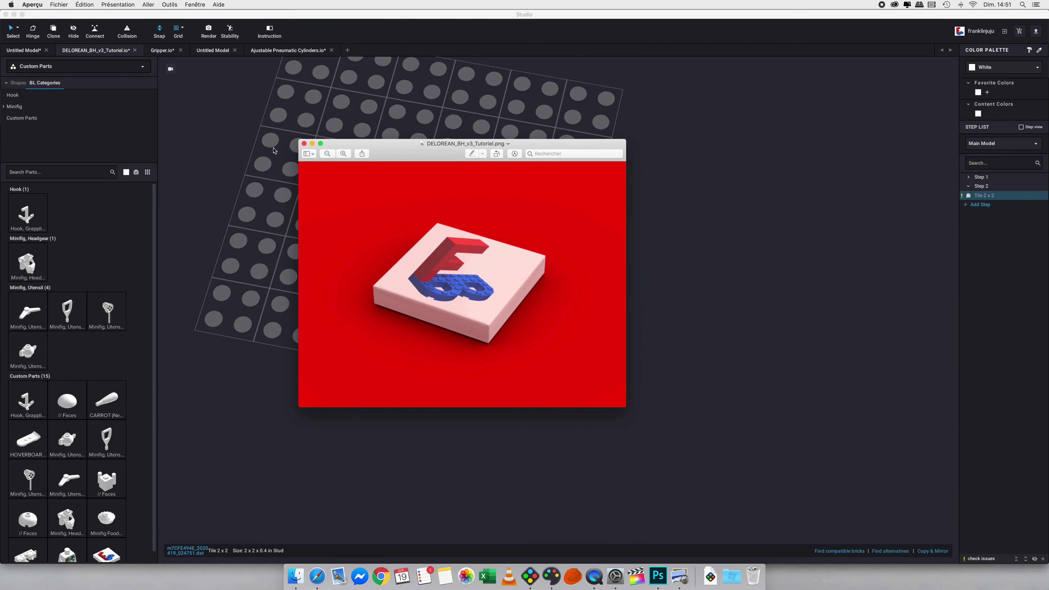
{"action": "left_click", "coordinate": [304, 143]}
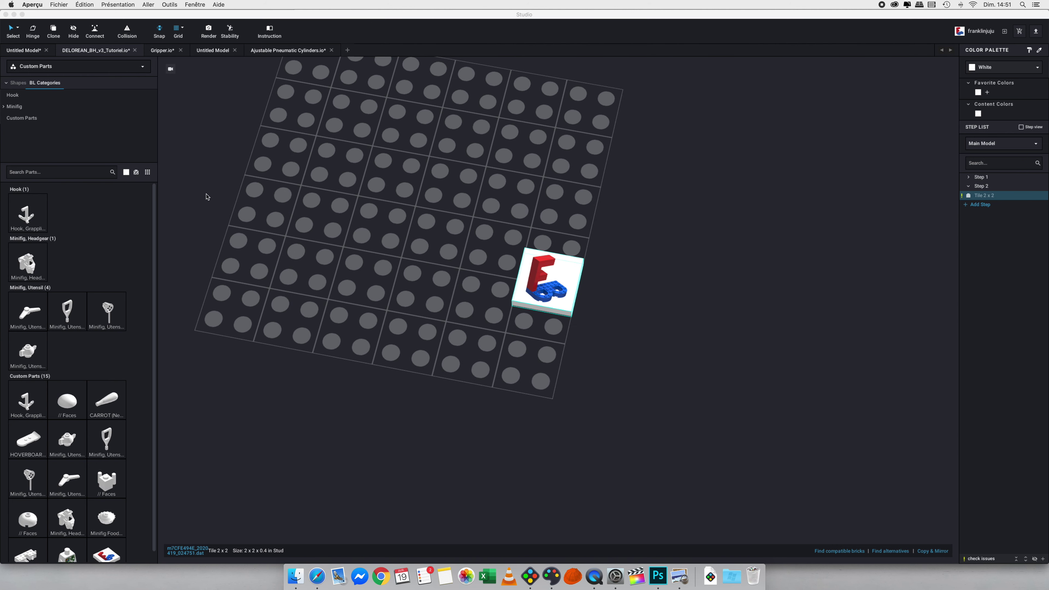
Bring back the full DeLorean model and select the small decorated submodel inside the car's cabin.
{"action": "left_click", "coordinate": [99, 51]}
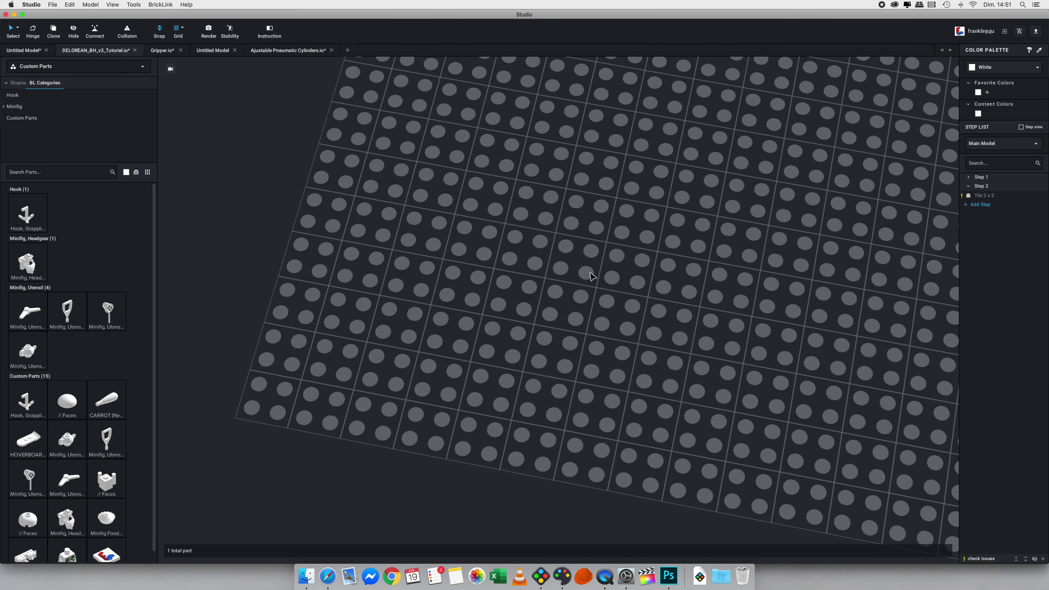
{"action": "scroll", "coordinate": [628, 322], "scroll_direction": "up", "scroll_amount": 5}
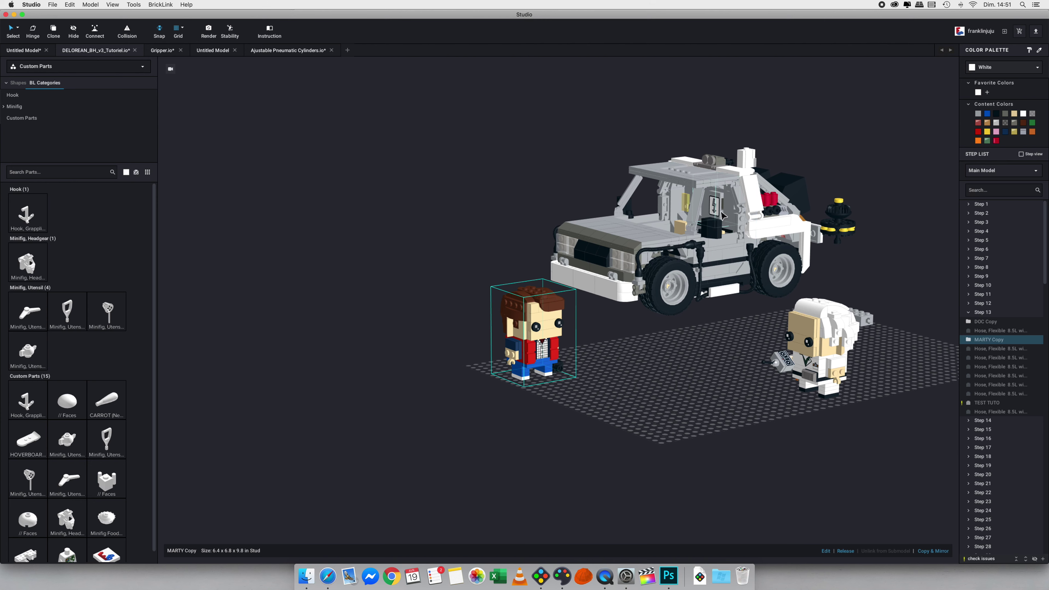
{"action": "left_click", "coordinate": [719, 213]}
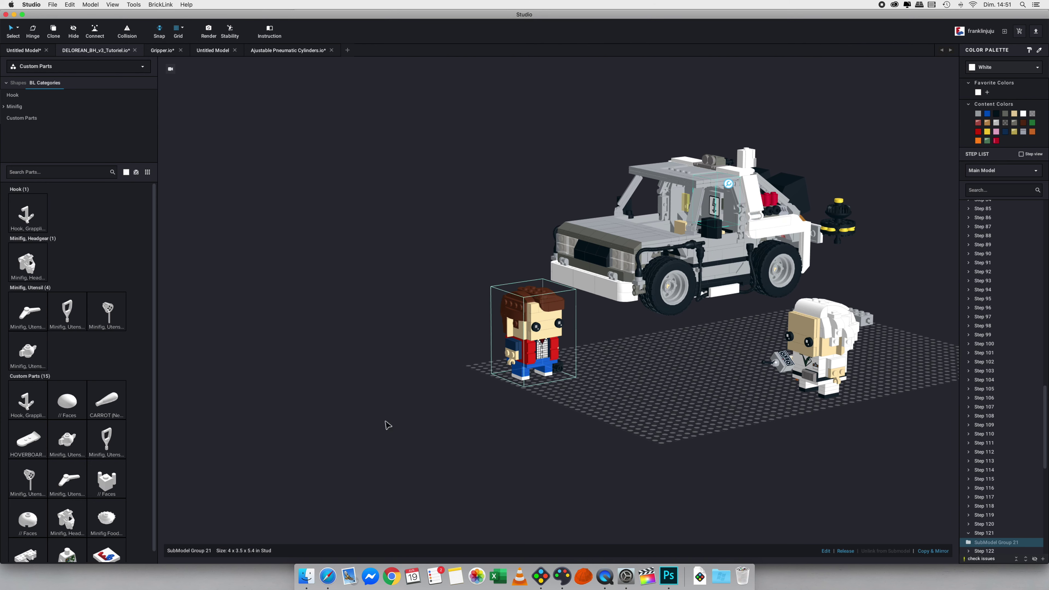
Switch to BrickLink in Safari and search all items for "de lorean", retrying with "delorean".
{"action": "left_click", "coordinate": [326, 573]}
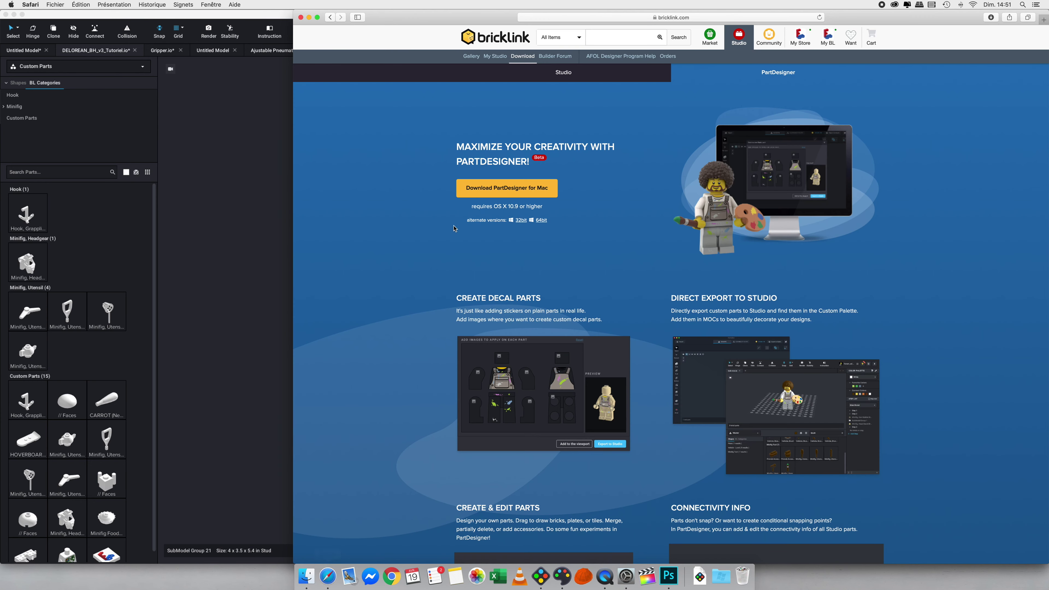
{"action": "left_click", "coordinate": [606, 37]}
{"action": "type", "text": "de lorean"}
{"action": "key", "text": "Return"}
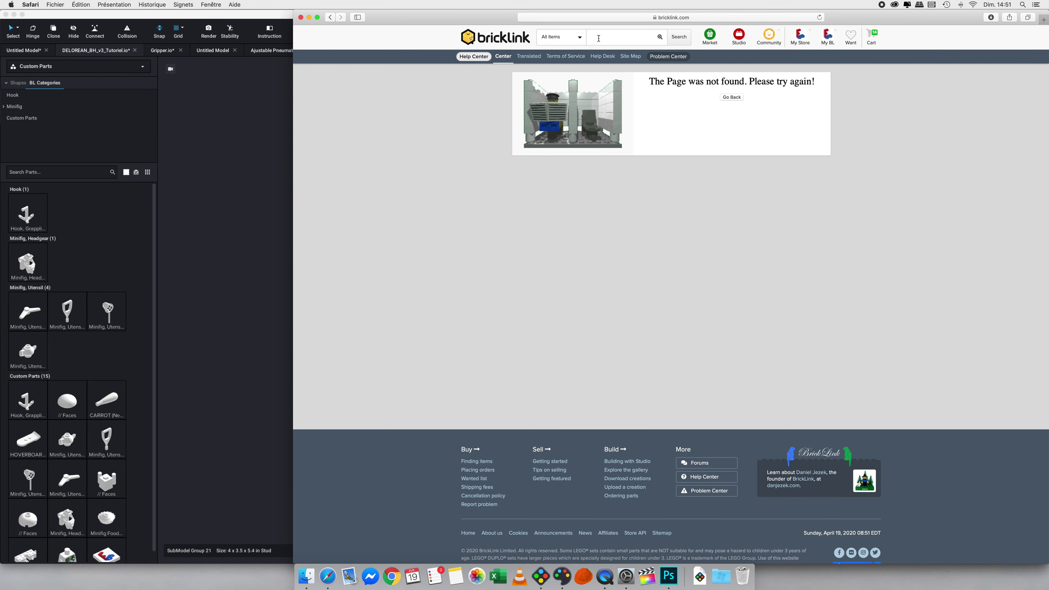
{"action": "left_click", "coordinate": [598, 38]}
{"action": "type", "text": "delorean"}
{"action": "key", "text": "Return"}
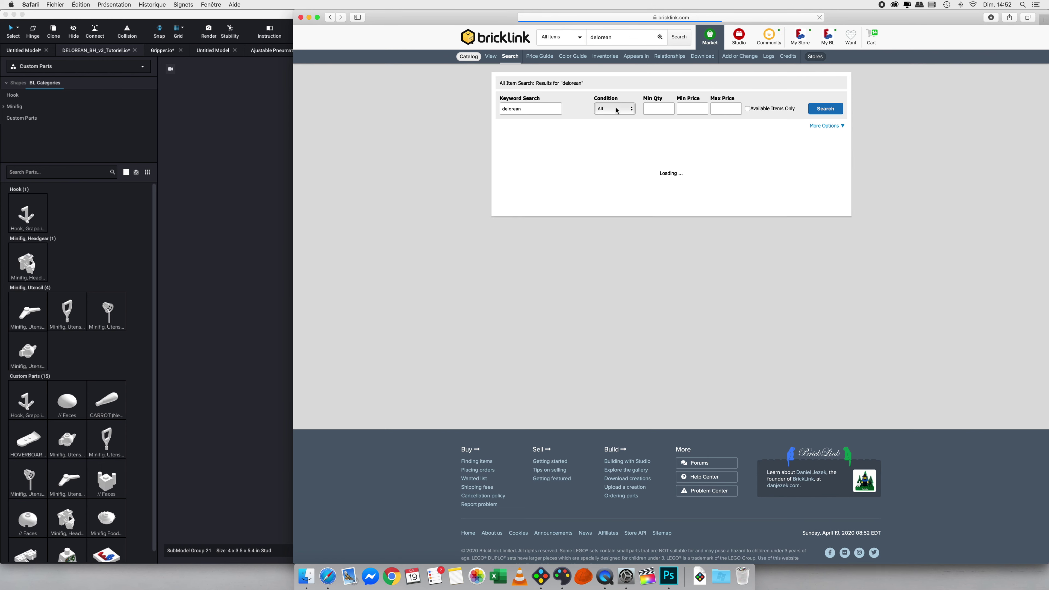
Open The DeLorean Time Machine set (21103-1) and display its parts inventory.
{"action": "left_click", "coordinate": [571, 190]}
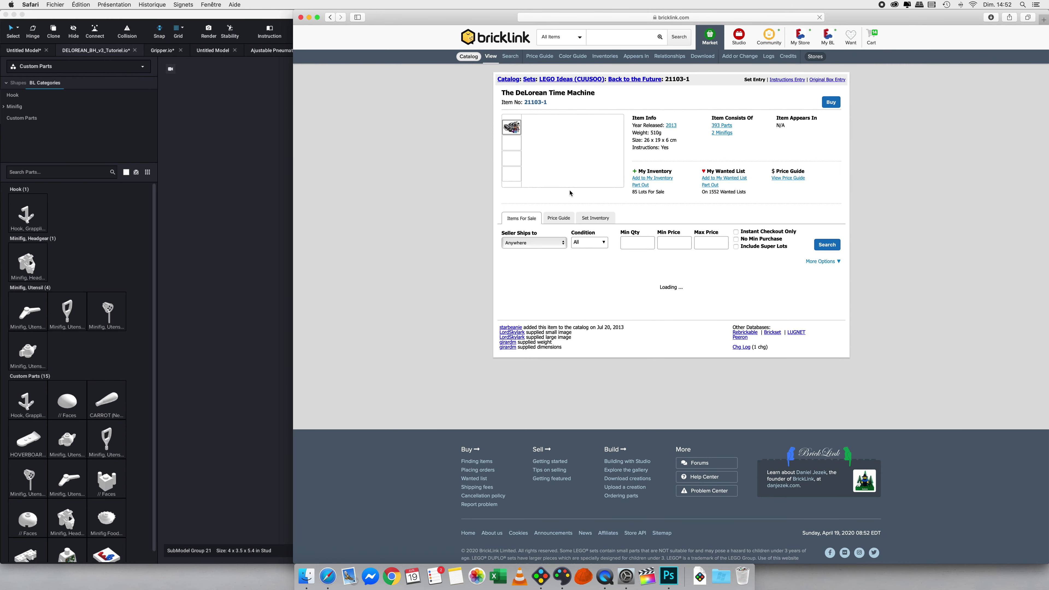
{"action": "left_click", "coordinate": [722, 125]}
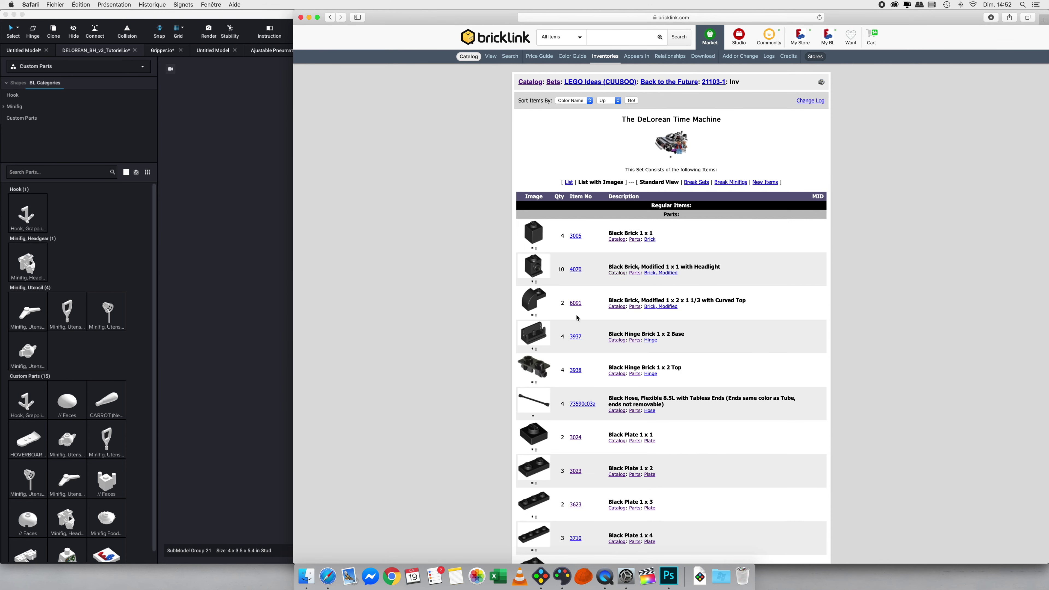
Find the light bluish gray decorated panel 87552pb016a in the set's inventory and open its catalog page.
{"action": "scroll", "coordinate": [576, 317], "scroll_direction": "down", "scroll_amount": 20}
{"action": "scroll", "coordinate": [576, 317], "scroll_direction": "down", "scroll_amount": 15}
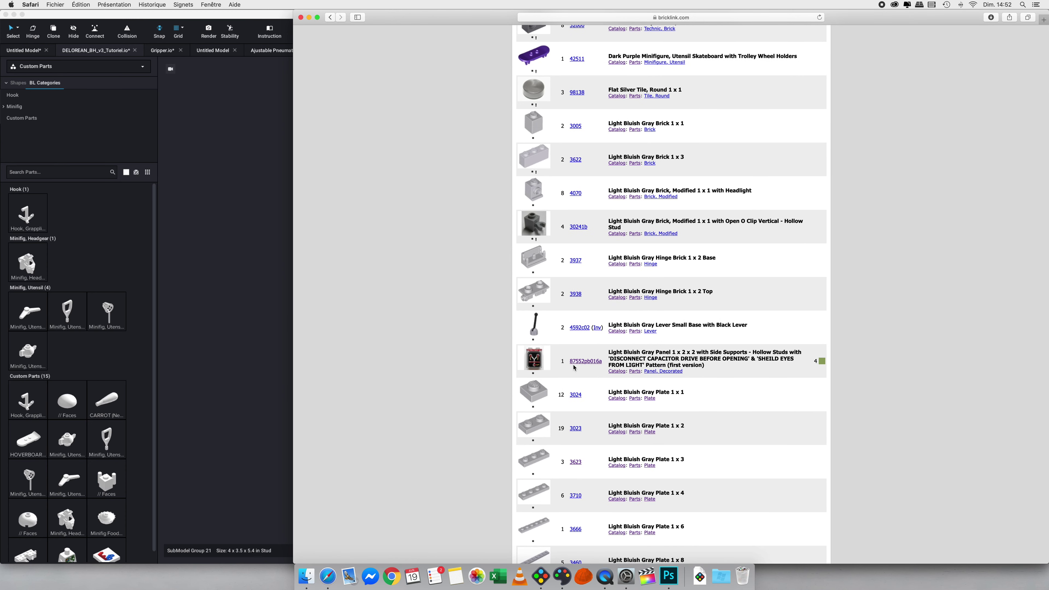
{"action": "left_click_drag", "start_coordinate": [604, 362], "coordinate": [578, 362]}
{"action": "left_click", "coordinate": [583, 360]}
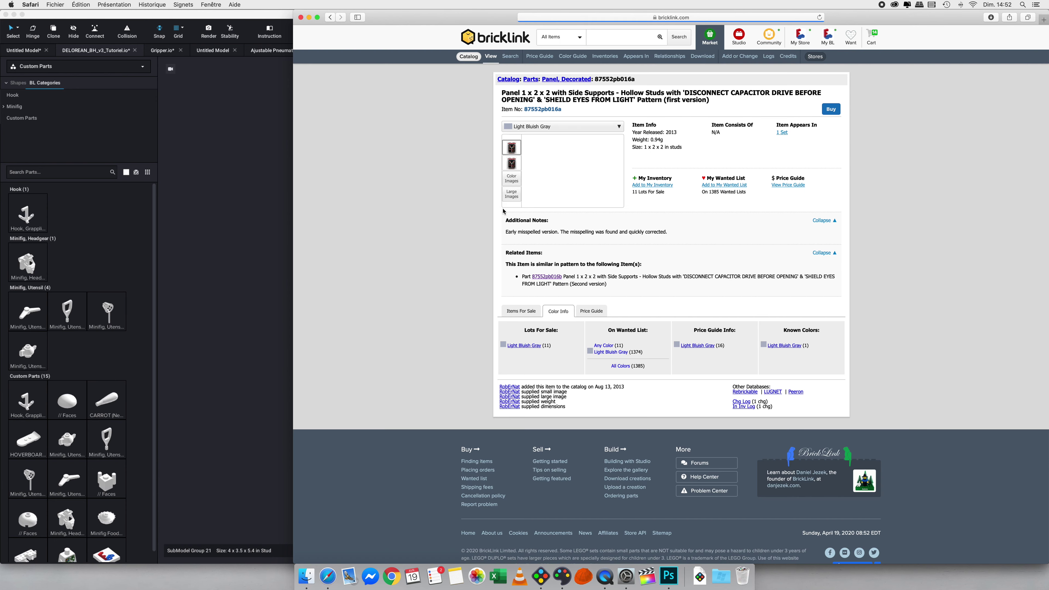
Switch to Studio and search the Master parts library for 87552, also trying 87552pb.
{"action": "left_click", "coordinate": [51, 180]}
{"action": "left_click", "coordinate": [27, 67]}
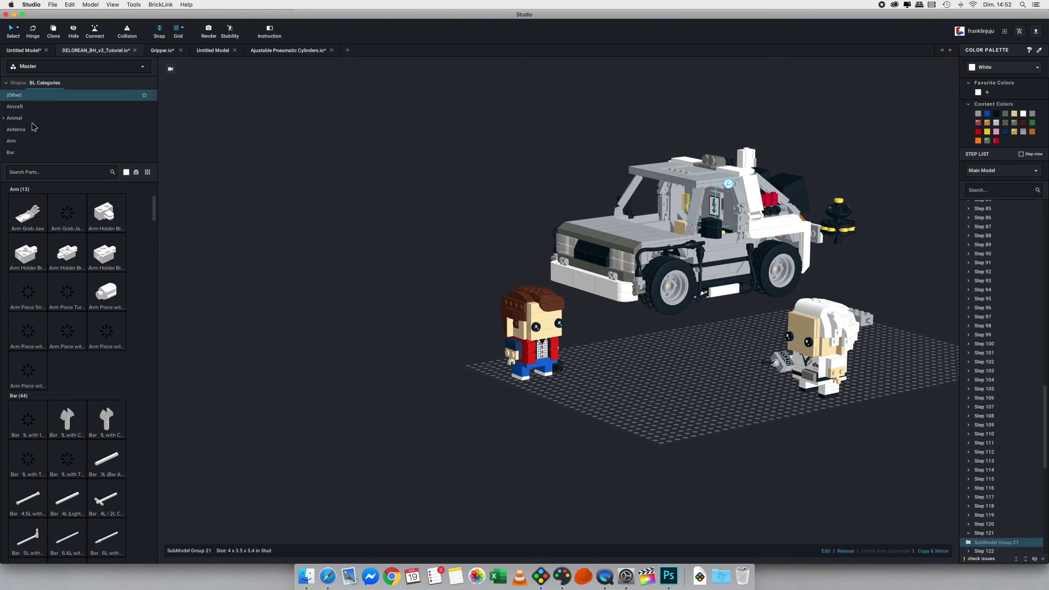
{"action": "left_click", "coordinate": [29, 172]}
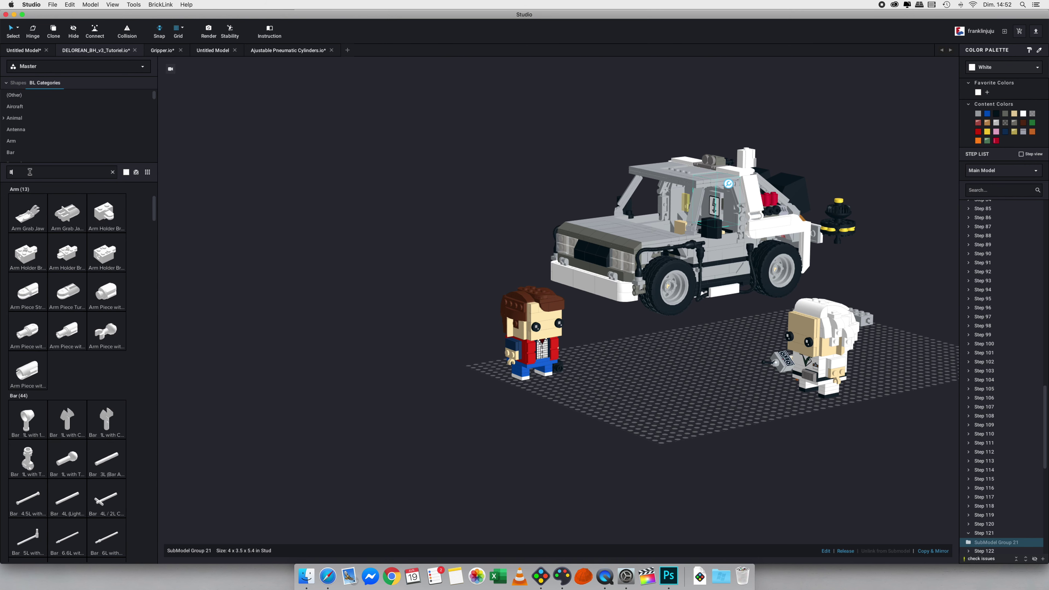
{"action": "type", "text": "87552"}
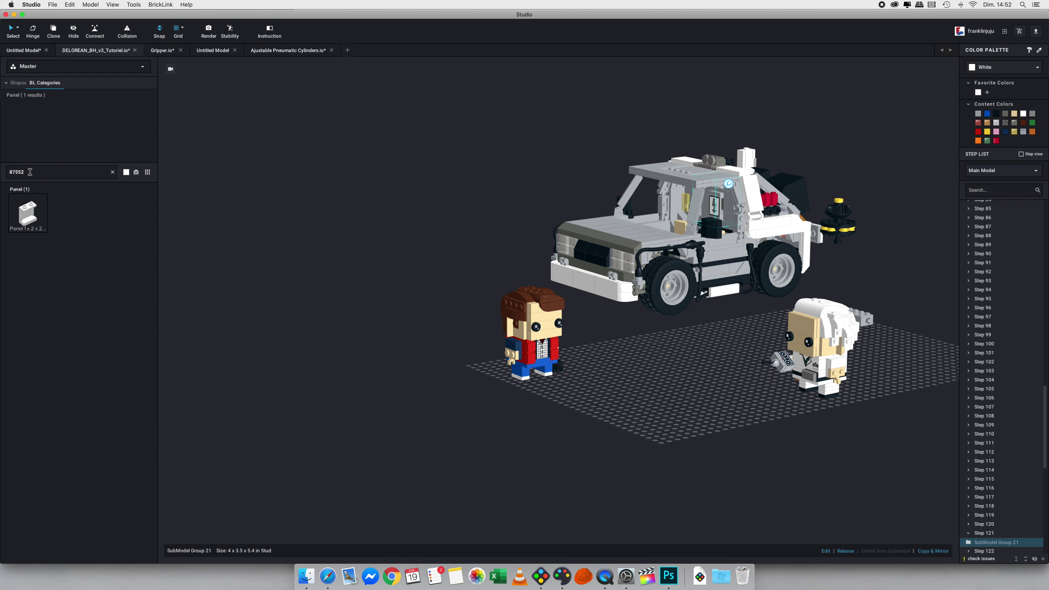
{"action": "type", "text": "pb"}
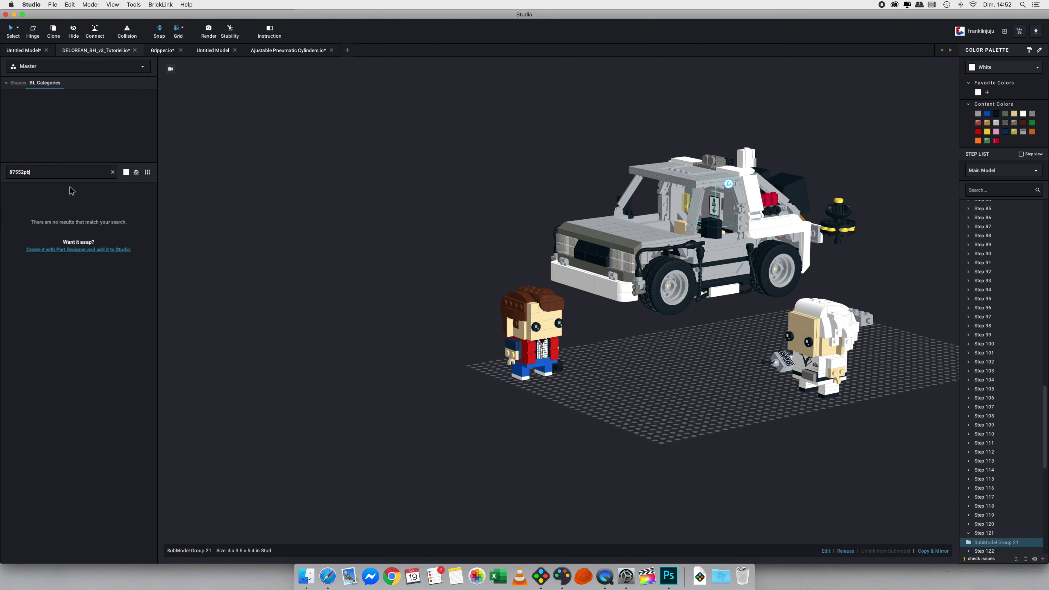
{"action": "key", "text": "BackSpace"}
{"action": "key", "text": "BackSpace"}
Place the 87552 panel on the baseplate in front of the red-jacketed figure and rotate it.
{"action": "mouse_move", "coordinate": [26, 224]}
{"action": "left_mouse_down"}
{"action": "mouse_move", "coordinate": [573, 440]}
{"action": "mouse_move", "coordinate": [561, 415]}
{"action": "mouse_move", "coordinate": [579, 421]}
{"action": "left_mouse_up"}
{"action": "left_click", "coordinate": [616, 426]}
{"action": "key", "text": "Right"}
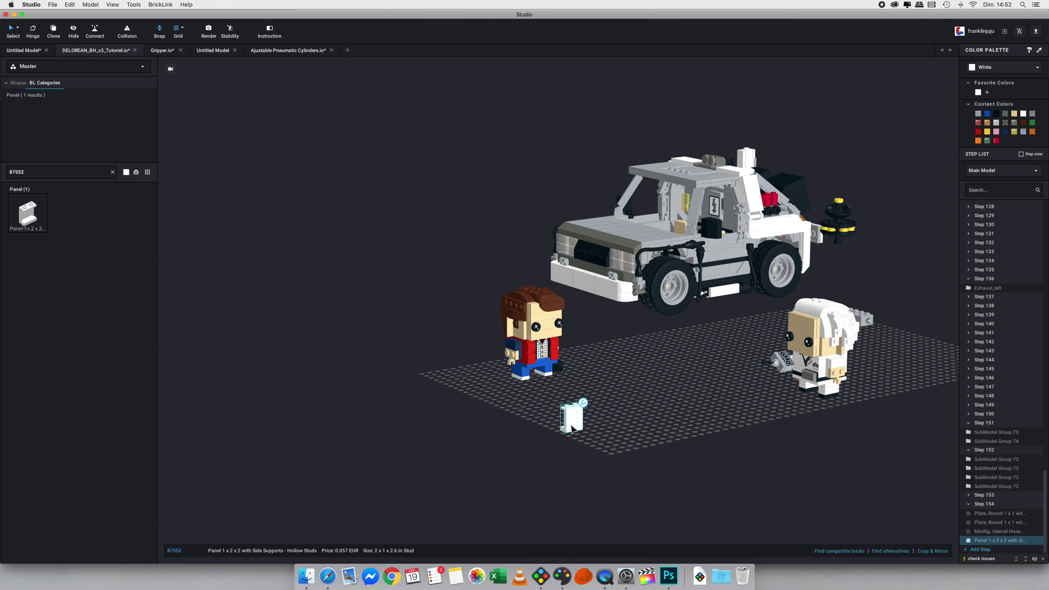
Find alternatives for the panel and place the Panel 1 x 2 x 2 with Utility Arrow Pattern beside it.
{"action": "left_click", "coordinate": [881, 551]}
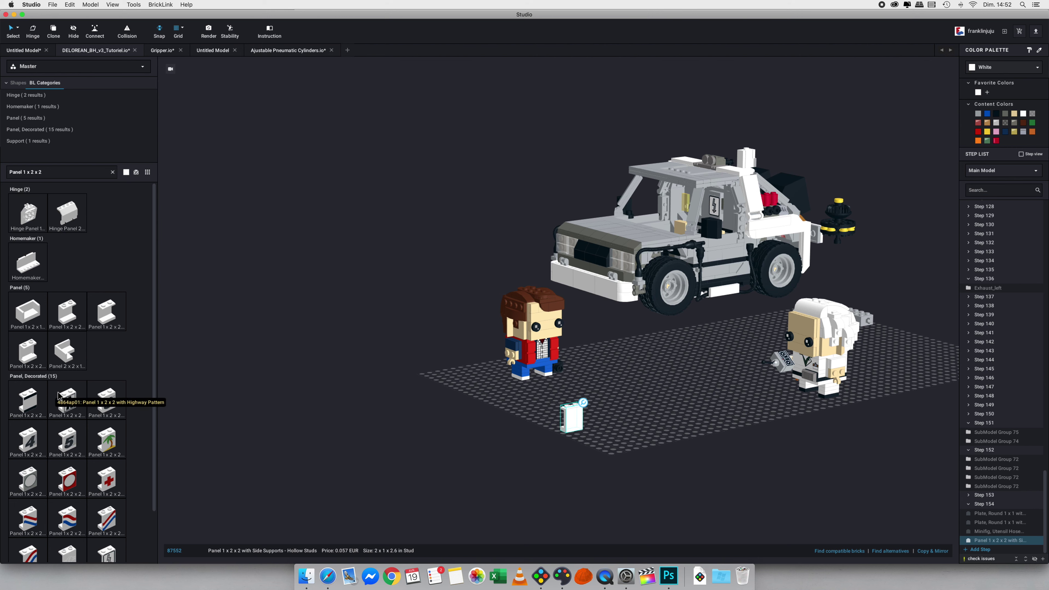
{"action": "scroll", "coordinate": [59, 397], "scroll_direction": "down", "scroll_amount": 3}
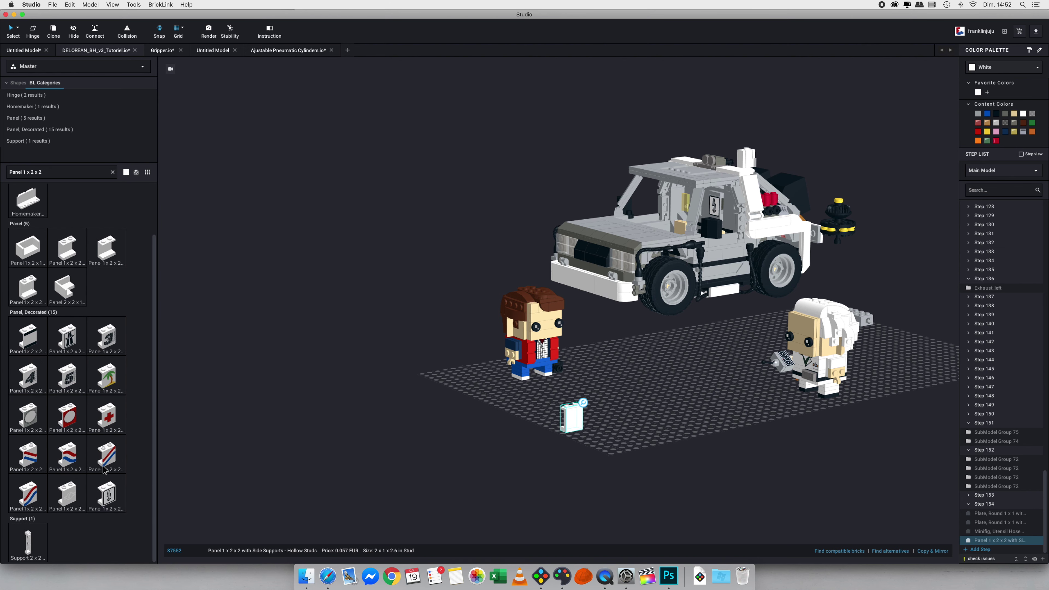
{"action": "left_click_drag", "start_coordinate": [111, 494], "coordinate": [596, 400]}
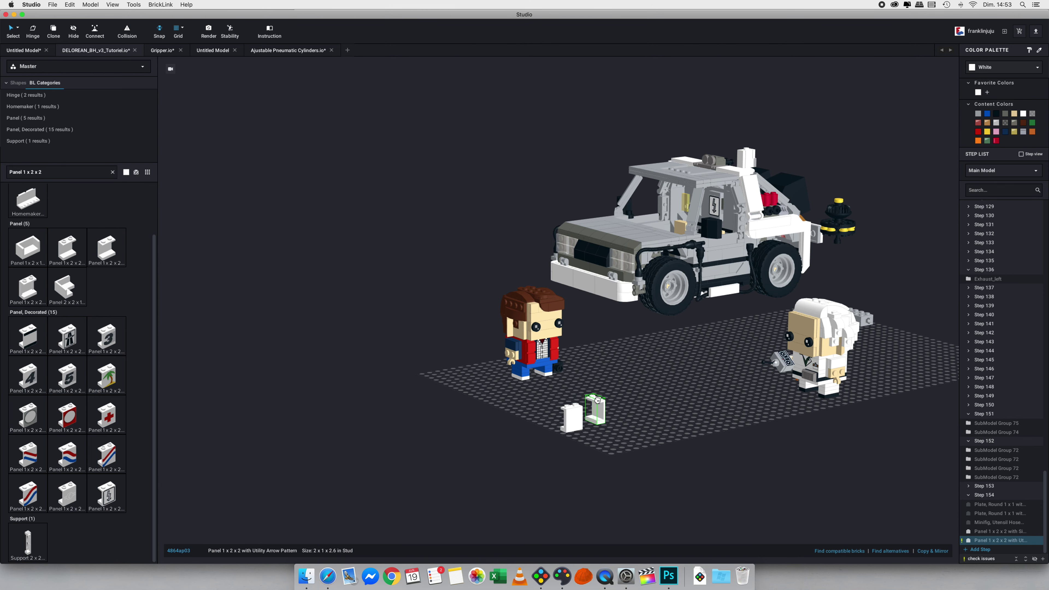
Check the decorated panel's BrickLink page in Safari, return to Studio and delete both panels from the baseplate.
{"action": "left_click", "coordinate": [328, 576]}
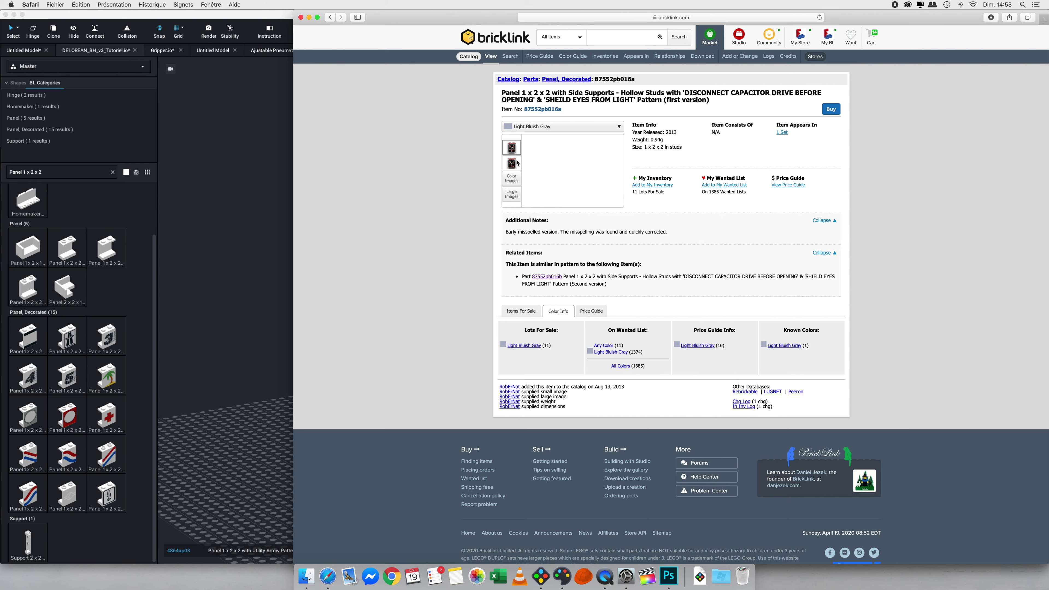
{"action": "key", "text": "super+Tab"}
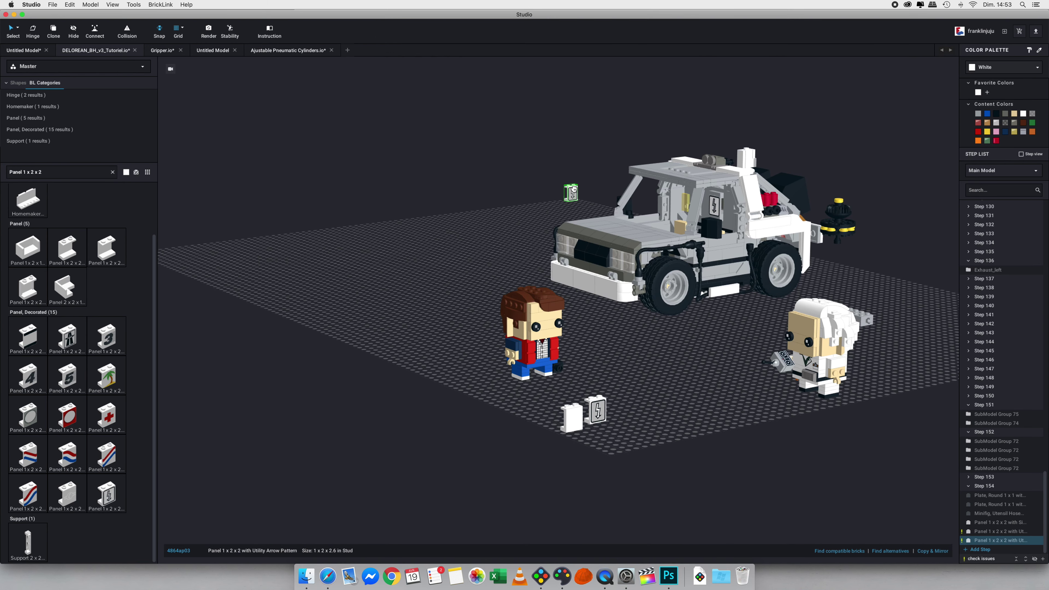
{"action": "key", "text": "Escape"}
{"action": "left_click_drag", "start_coordinate": [544, 401], "coordinate": [602, 438]}
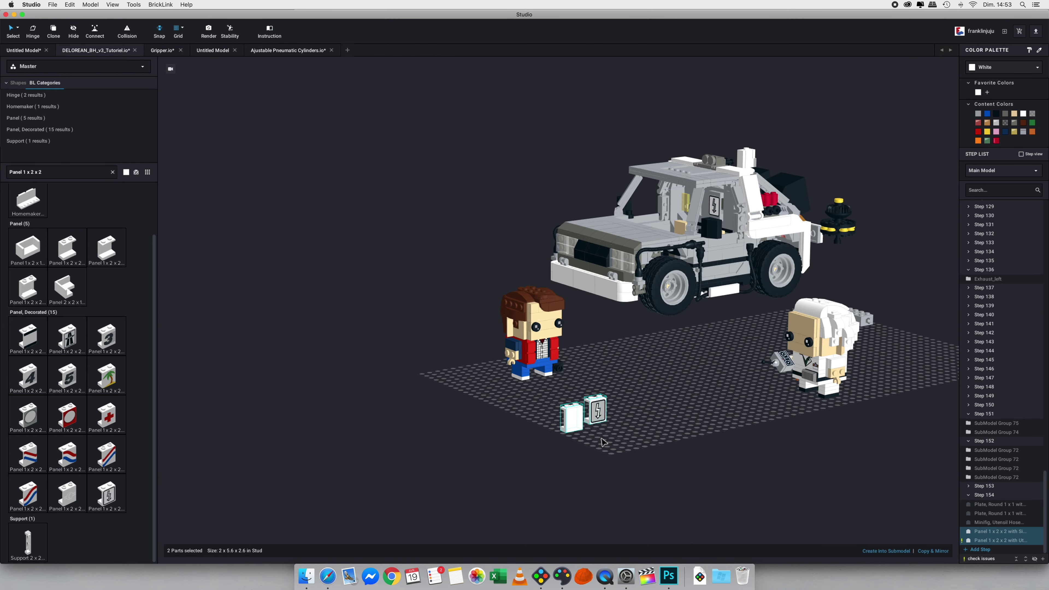
{"action": "key", "text": "Delete"}
Switch to Part Designer, dismiss the decorated tile setup and create a new part from scratch.
{"action": "left_click", "coordinate": [560, 569]}
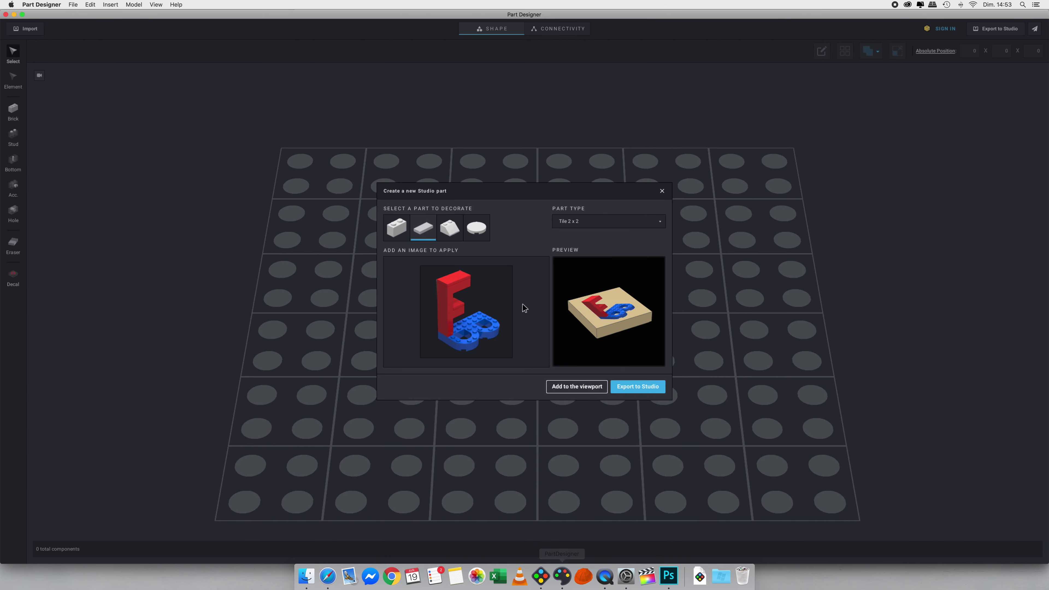
{"action": "left_click", "coordinate": [662, 191]}
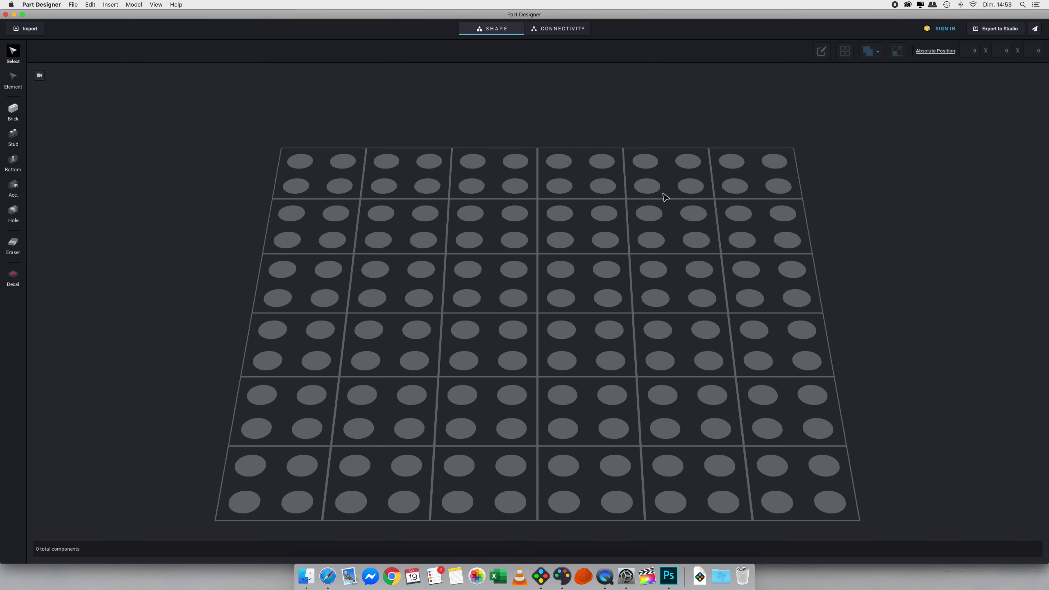
{"action": "left_click", "coordinate": [73, 5]}
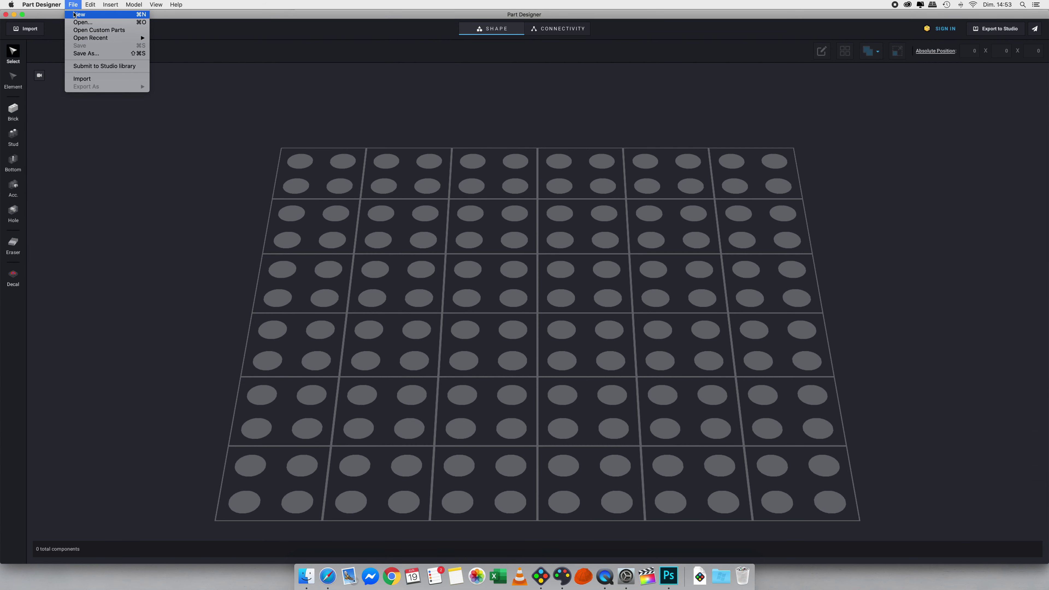
{"action": "left_click", "coordinate": [78, 14]}
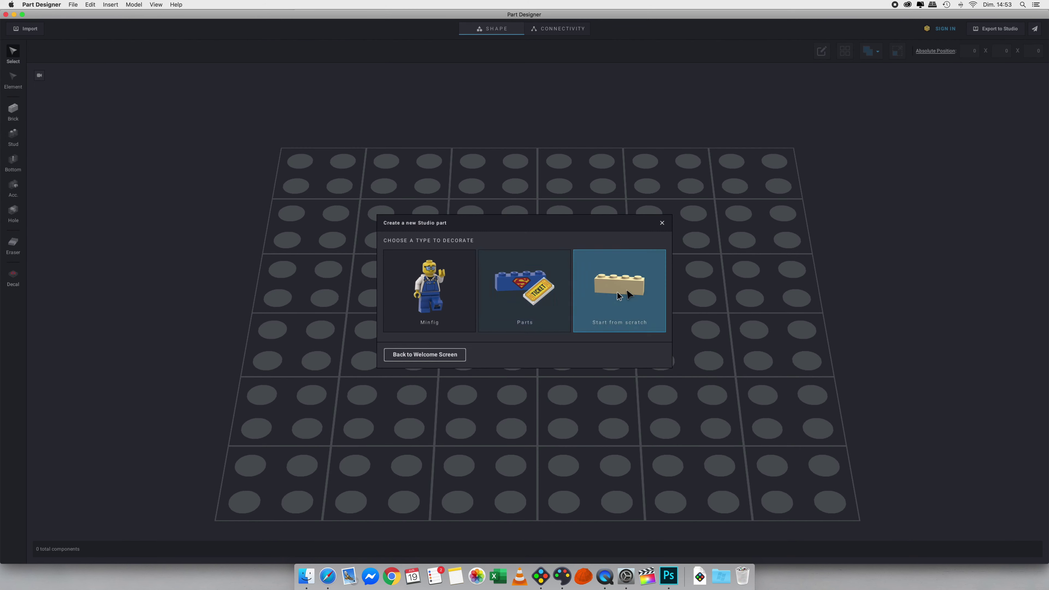
{"action": "left_click", "coordinate": [618, 296]}
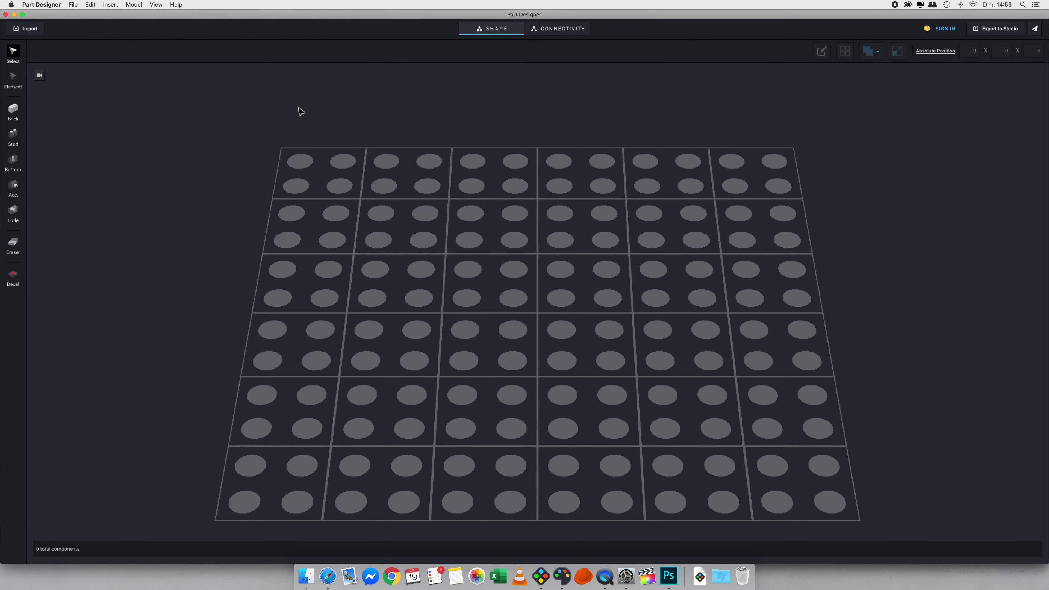
Import the Studio part 87552 and turn it with its flat face forward, positioned at about -1, -0.5, 0.
{"action": "left_click", "coordinate": [27, 29]}
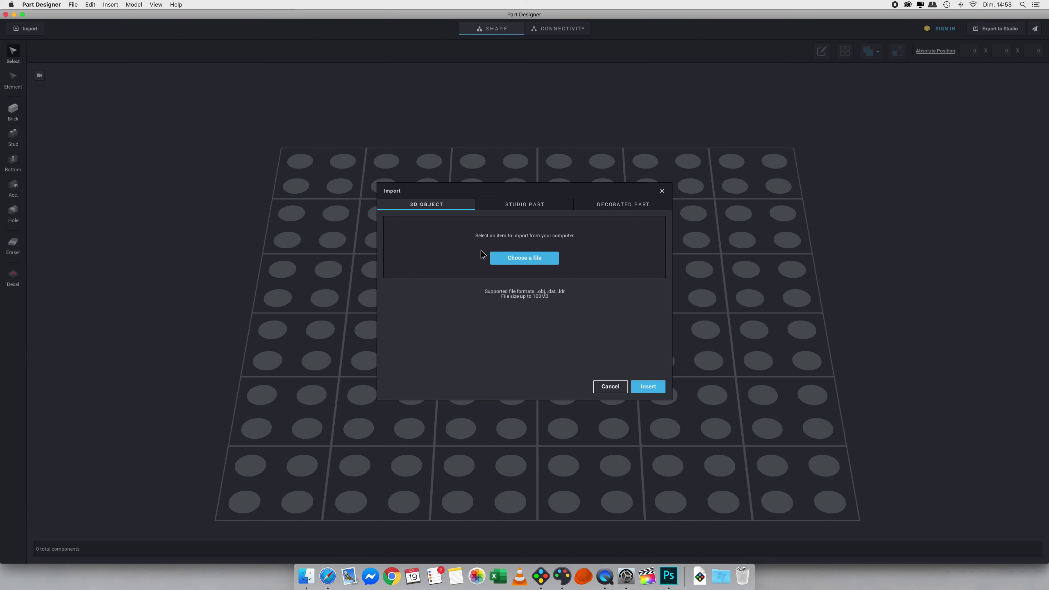
{"action": "left_click", "coordinate": [535, 205]}
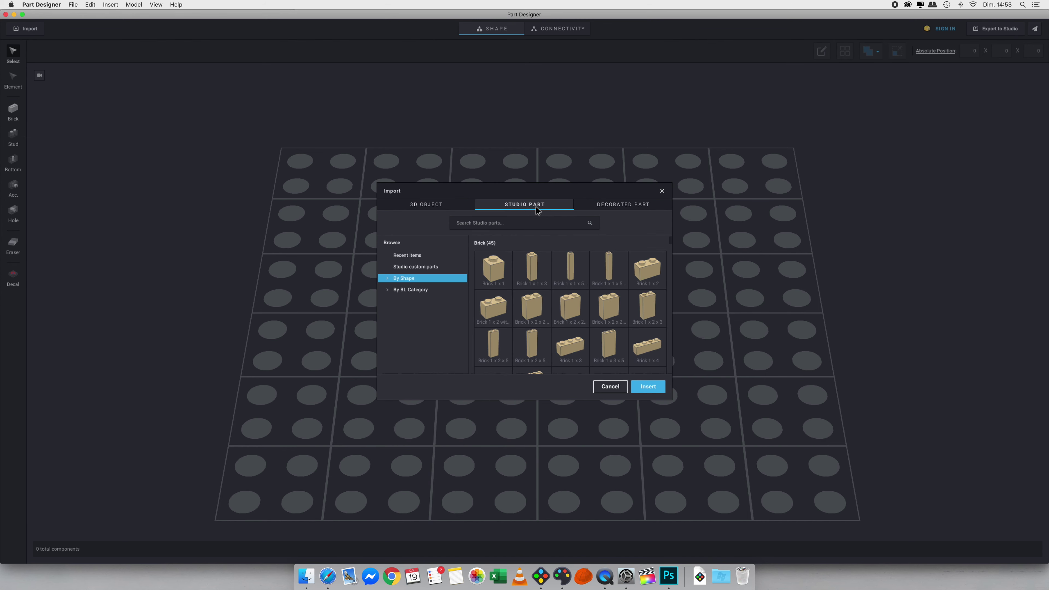
{"action": "left_click", "coordinate": [629, 206]}
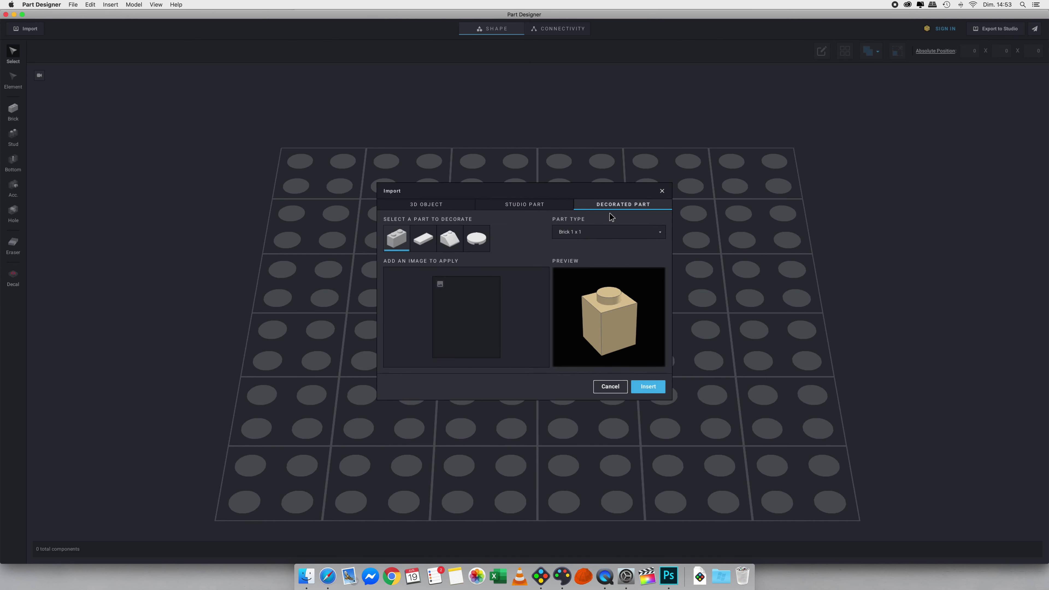
{"action": "left_click", "coordinate": [522, 204]}
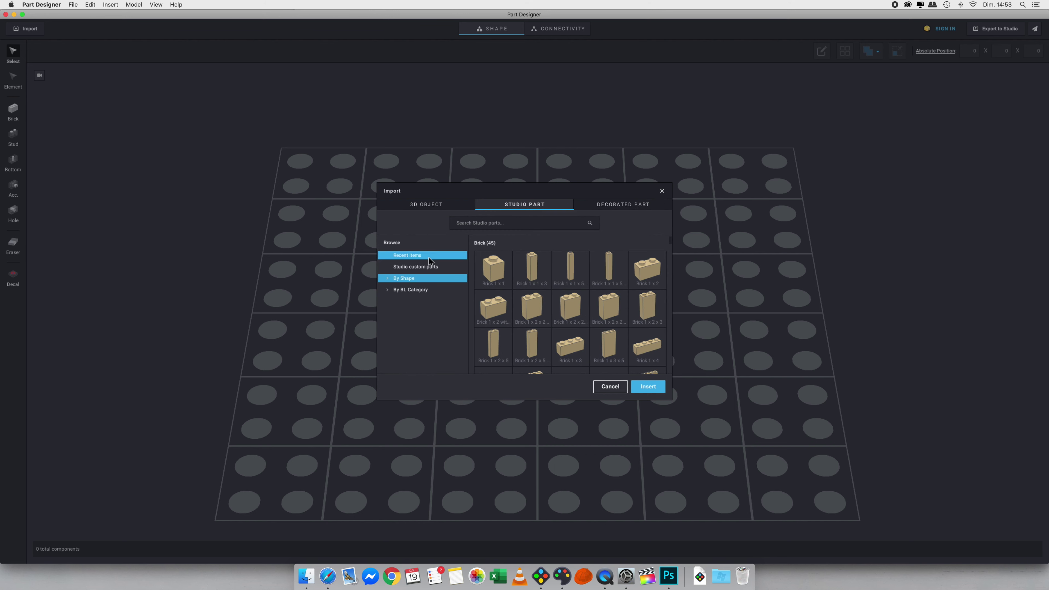
{"action": "left_click", "coordinate": [489, 223]}
{"action": "type", "text": "87552"}
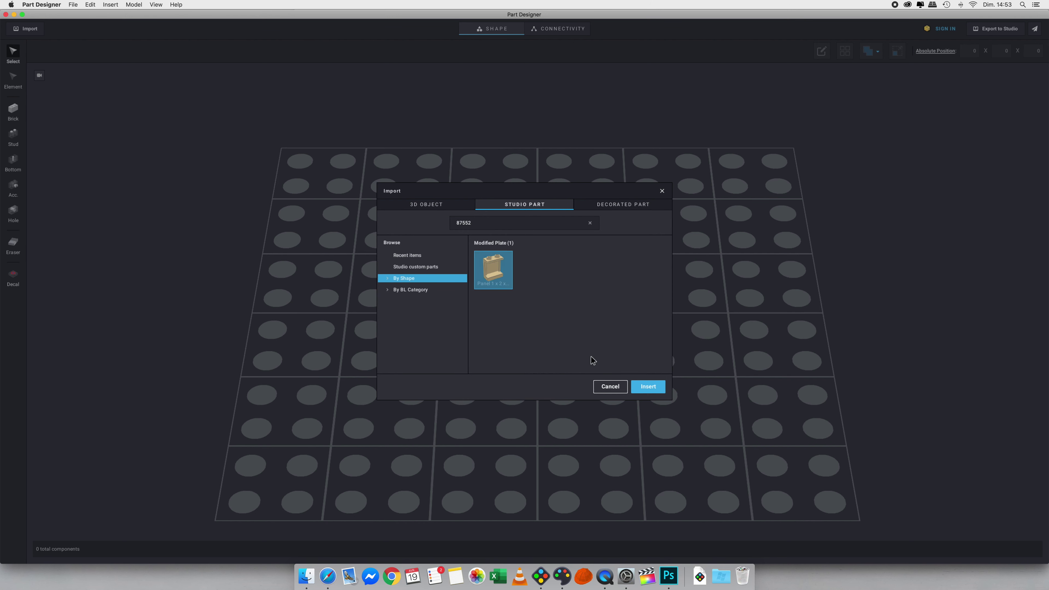
{"action": "left_click", "coordinate": [663, 386]}
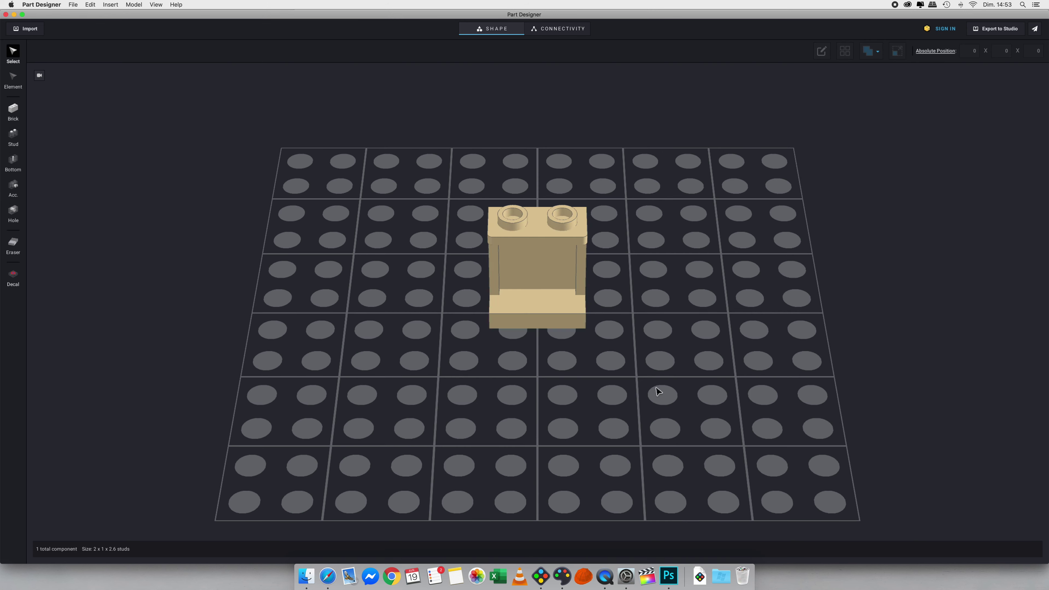
{"action": "left_click_drag", "start_coordinate": [531, 275], "coordinate": [465, 291]}
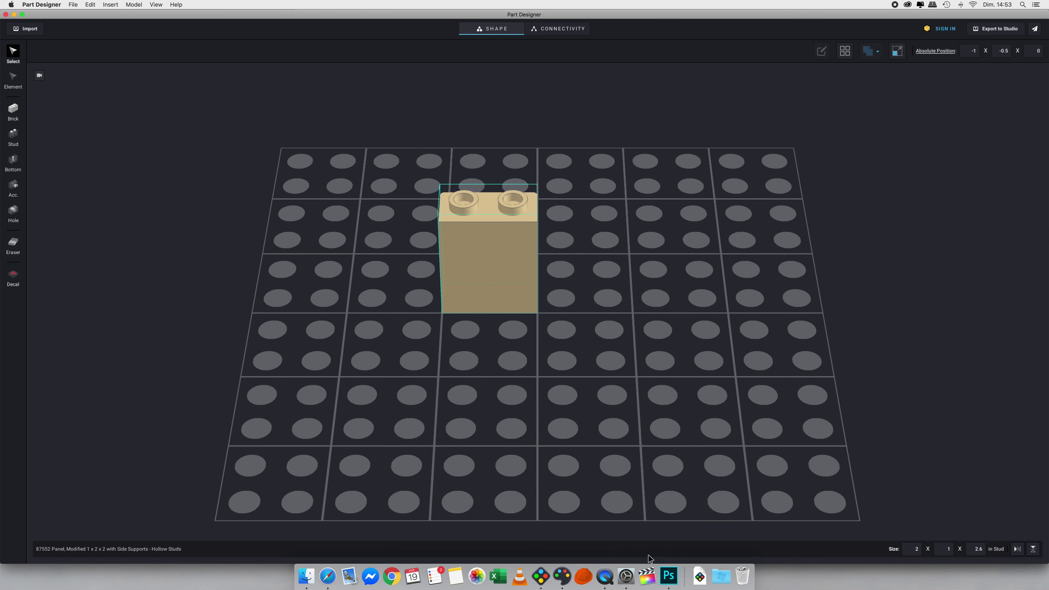
Switch to Photoshop and examine the source photo s-l1600 copie.jpg and the cut-out decal image BTF.png.
{"action": "left_click", "coordinate": [669, 576]}
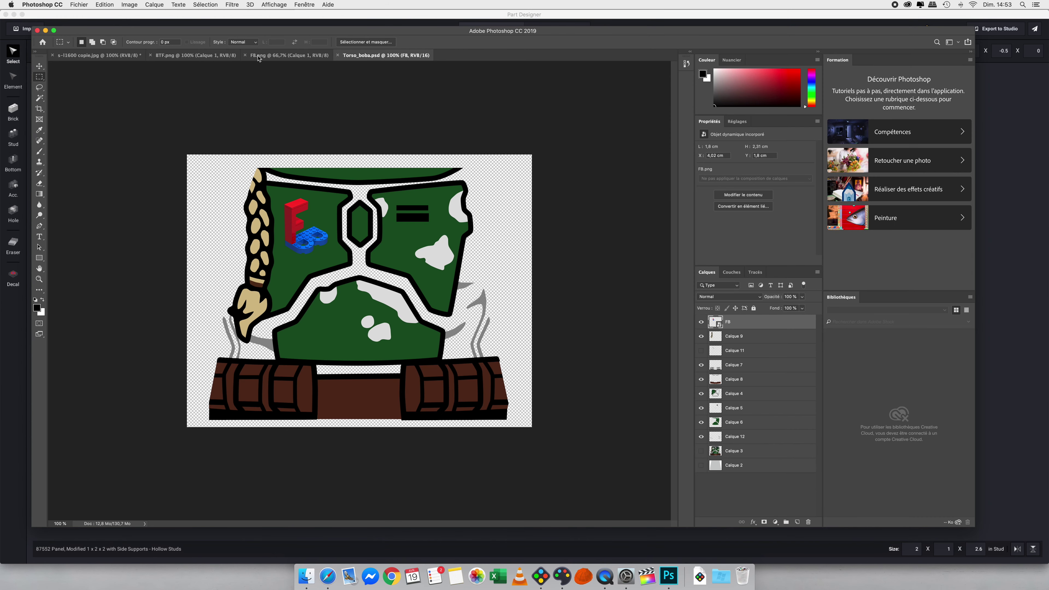
{"action": "left_click", "coordinate": [119, 60]}
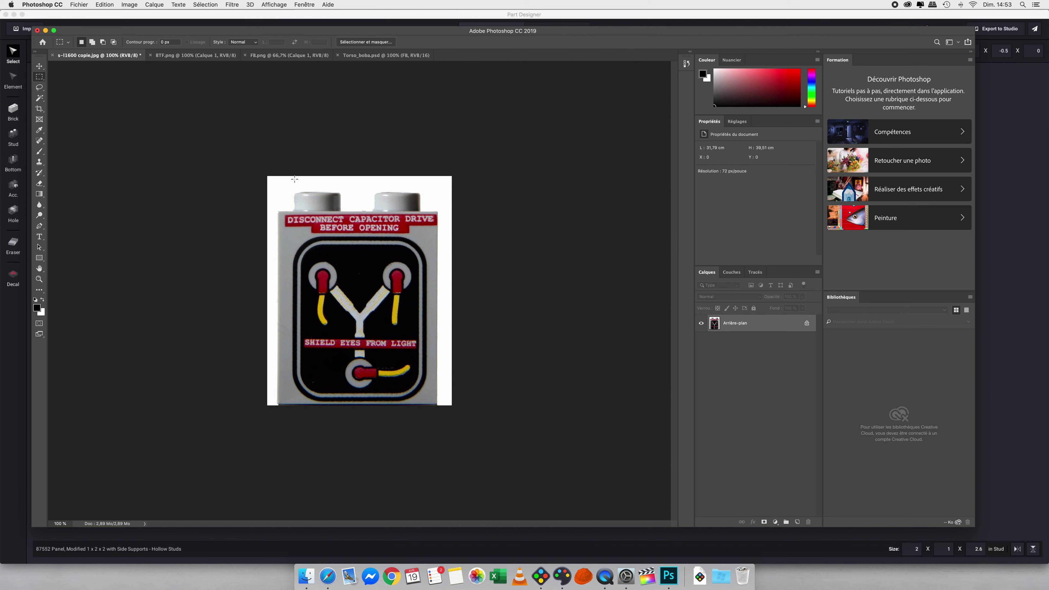
{"action": "left_click", "coordinate": [184, 55]}
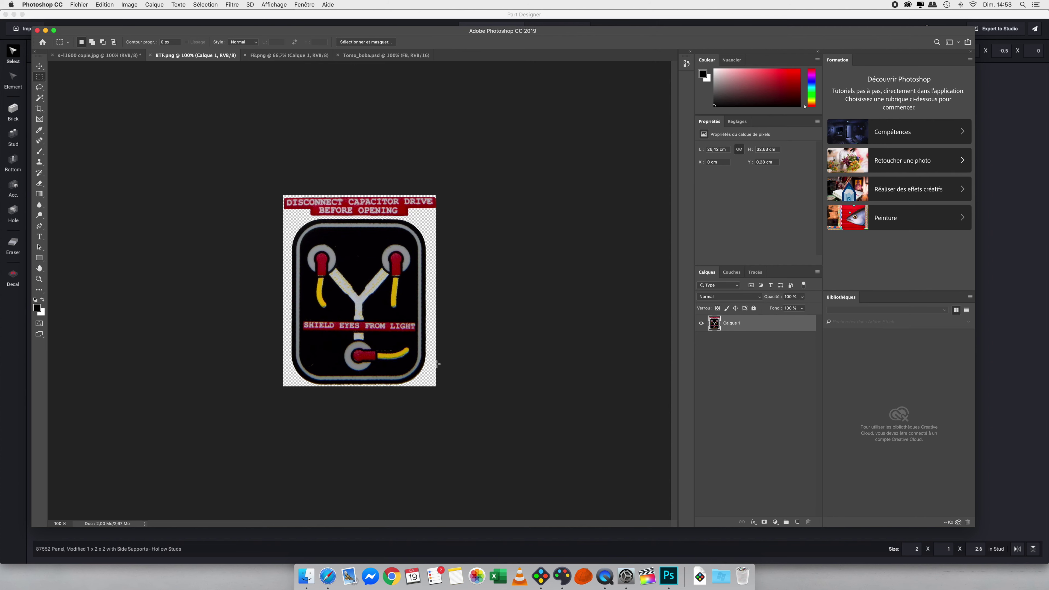
Return to Part Designer and apply the desktop image BTF.png as a decal on the panel's flat face.
{"action": "left_click", "coordinate": [562, 575]}
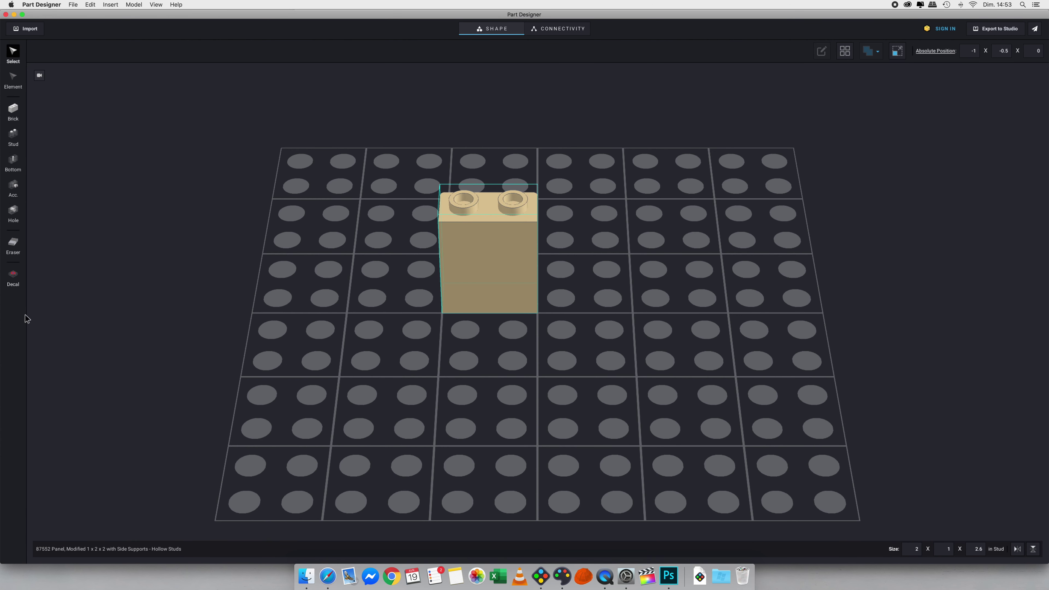
{"action": "left_click", "coordinate": [13, 276]}
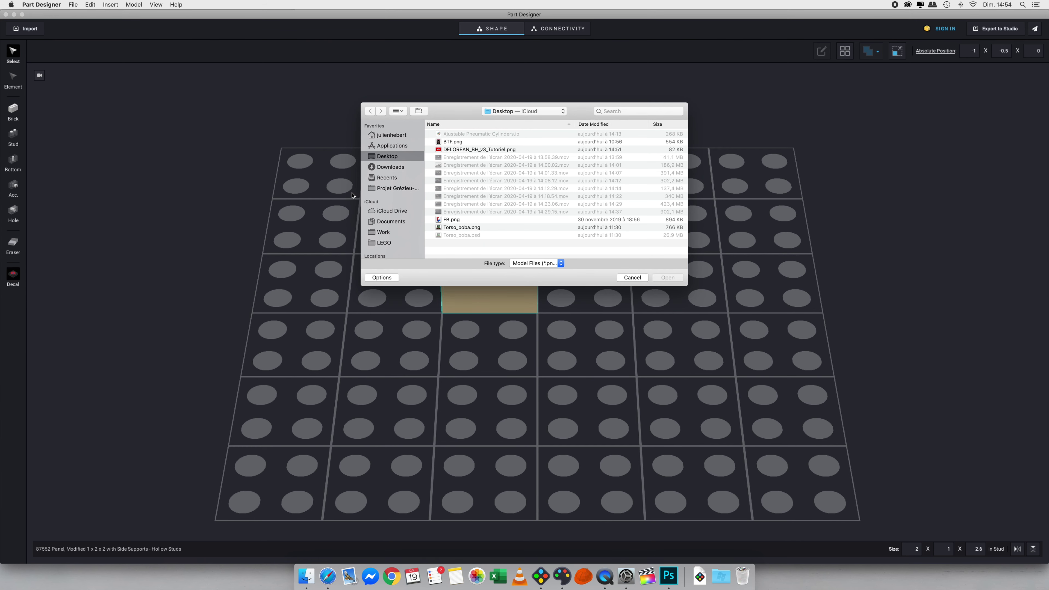
{"action": "left_click", "coordinate": [453, 144]}
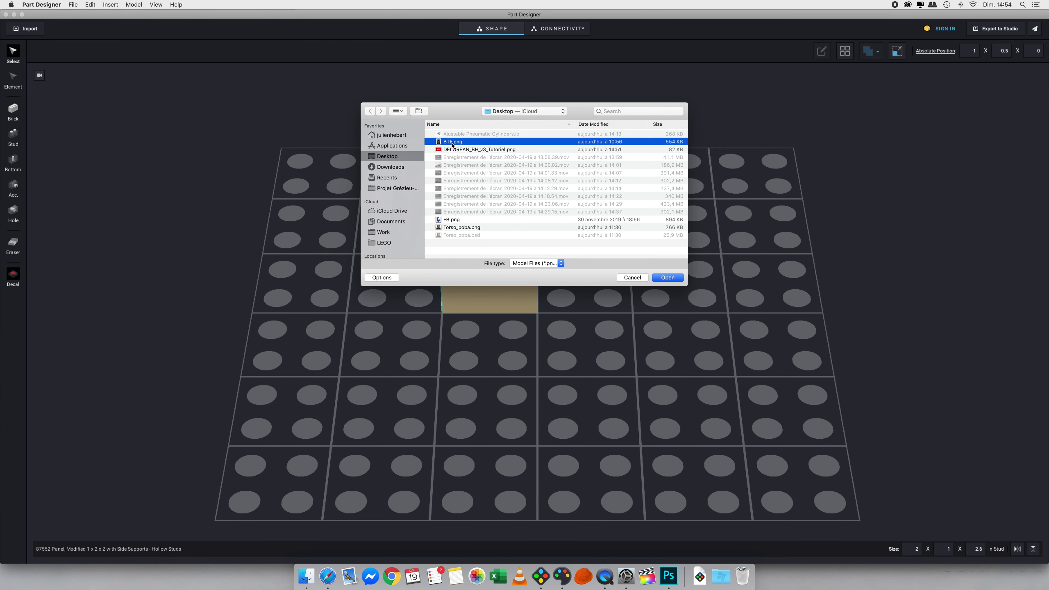
{"action": "double_click", "coordinate": [452, 144]}
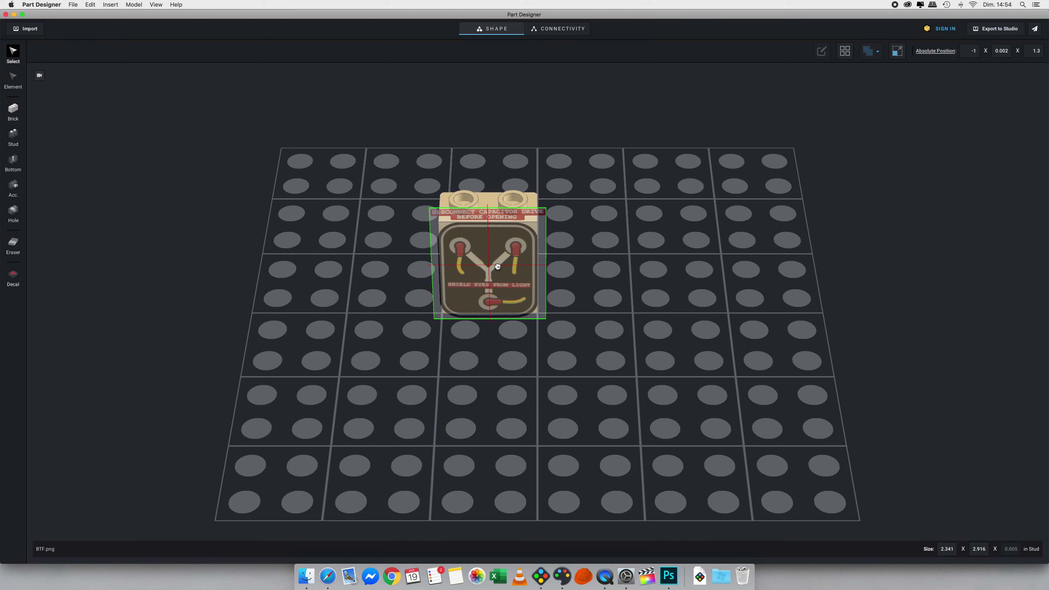
{"action": "left_click", "coordinate": [497, 267]}
Scale the BTF.png decal down to about 1.79 studs wide, centre it on the panel's flat face and apply it.
{"action": "left_click_drag", "start_coordinate": [546, 209], "coordinate": [523, 240]}
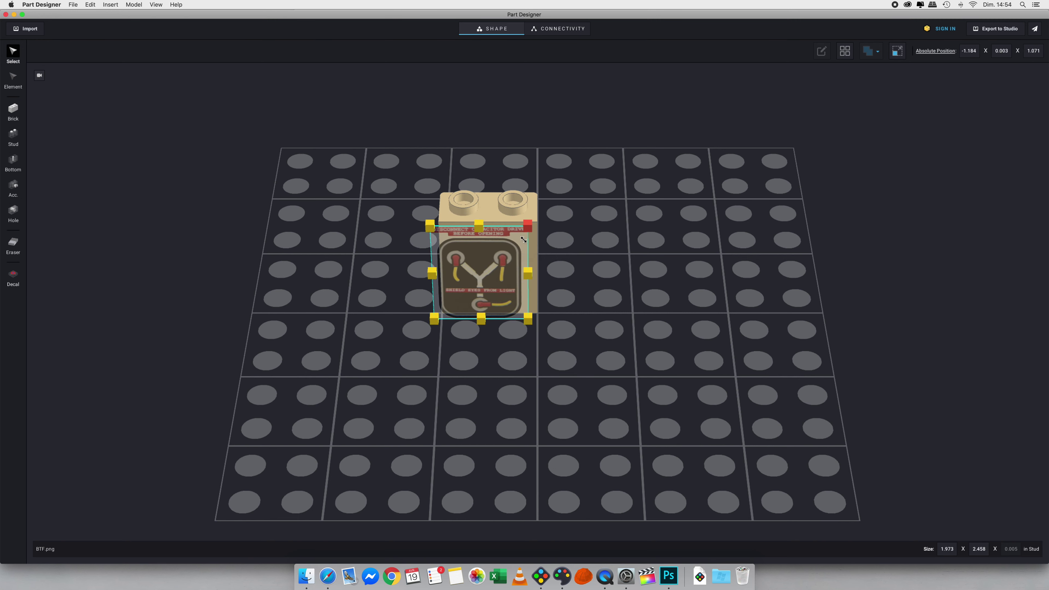
{"action": "left_click_drag", "start_coordinate": [485, 276], "coordinate": [491, 271]}
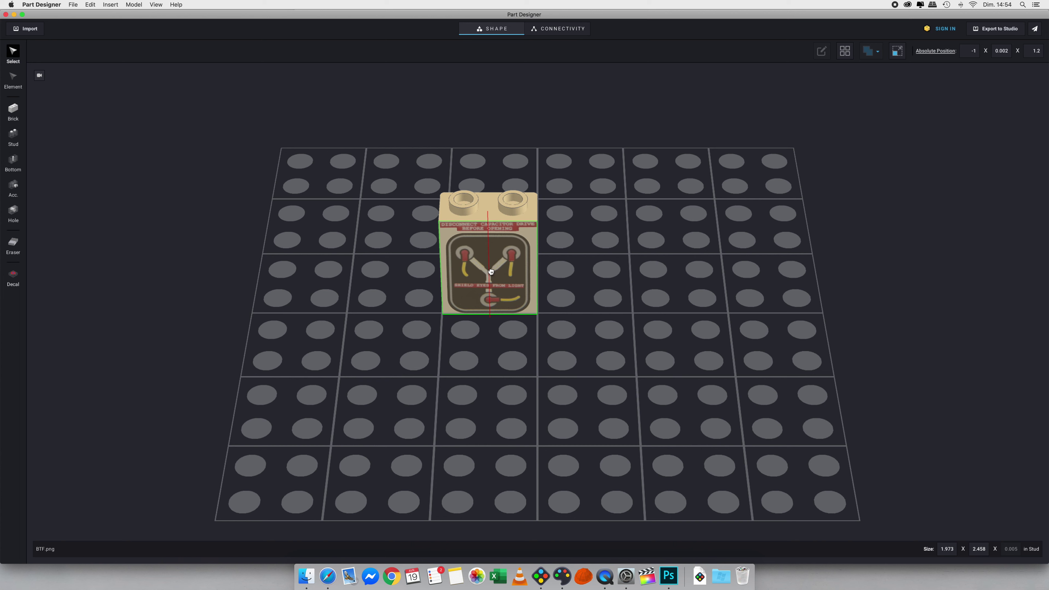
{"action": "mouse_move", "coordinate": [491, 271]}
{"action": "left_mouse_down"}
{"action": "mouse_move", "coordinate": [546, 215]}
{"action": "mouse_move", "coordinate": [496, 269]}
{"action": "left_mouse_up"}
{"action": "left_click_drag", "start_coordinate": [537, 214], "coordinate": [516, 237]}
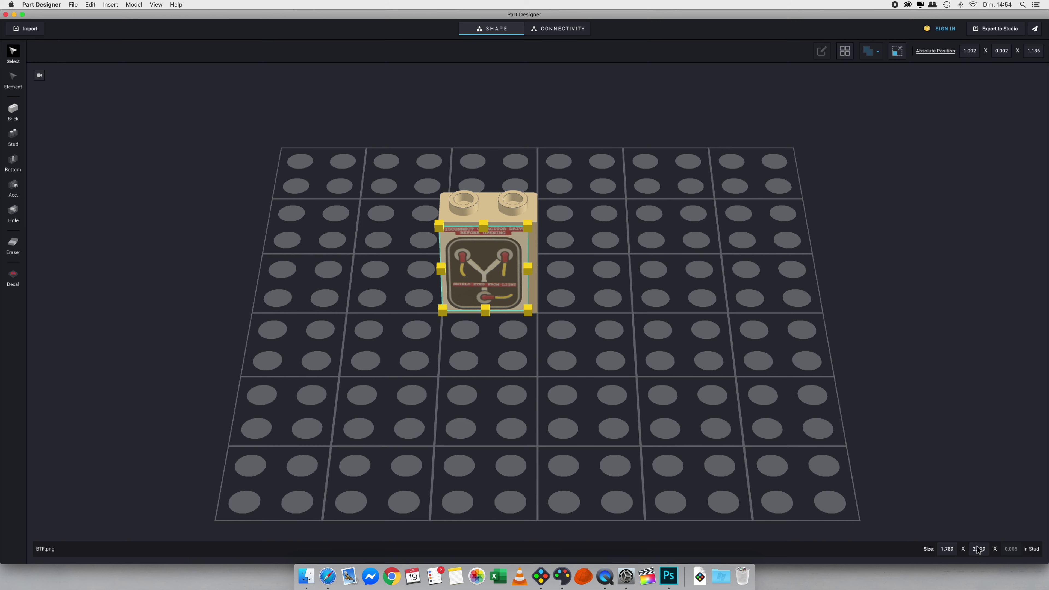
{"action": "left_click_drag", "start_coordinate": [495, 275], "coordinate": [494, 273]}
{"action": "left_click", "coordinate": [527, 250]}
{"action": "left_click", "coordinate": [609, 269]}
{"action": "left_click", "coordinate": [456, 250]}
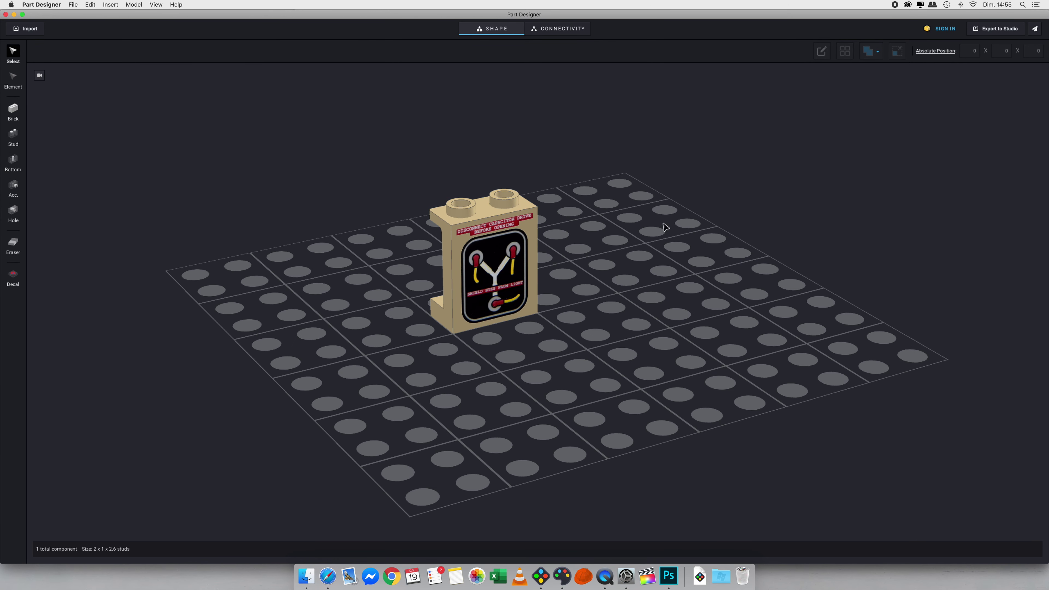
Export the decorated 87552 panel to Studio and dismiss the export notice.
{"action": "left_click", "coordinate": [518, 242]}
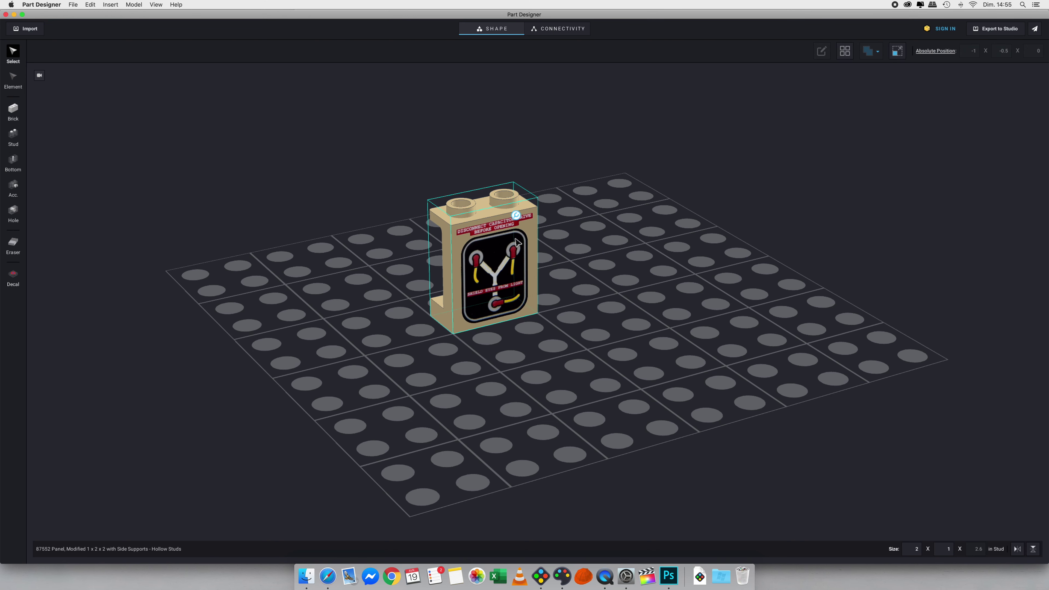
{"action": "left_click", "coordinate": [992, 33]}
{"action": "left_click", "coordinate": [566, 360]}
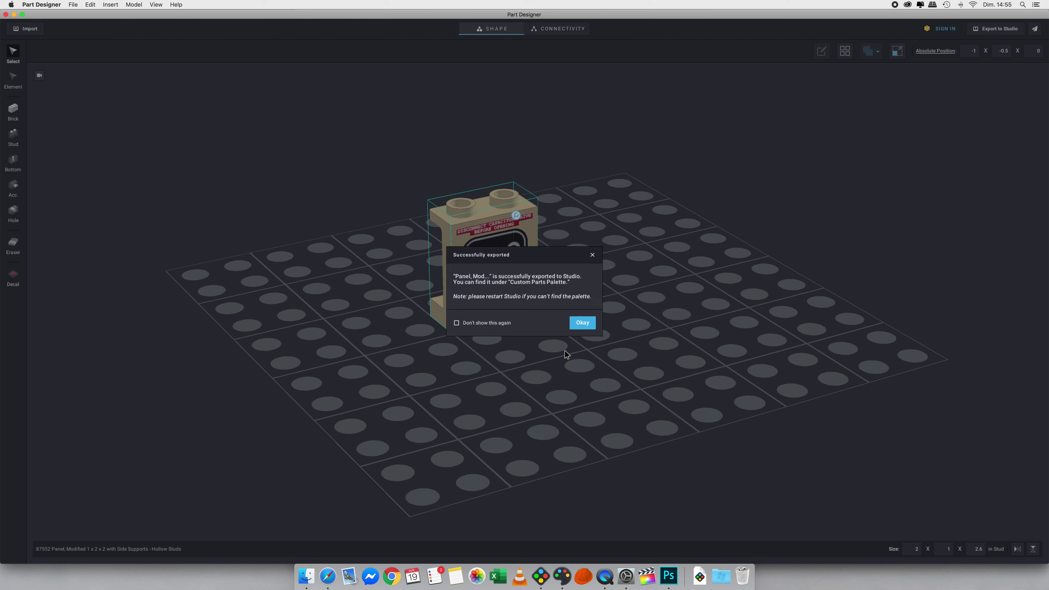
{"action": "left_click", "coordinate": [582, 323]}
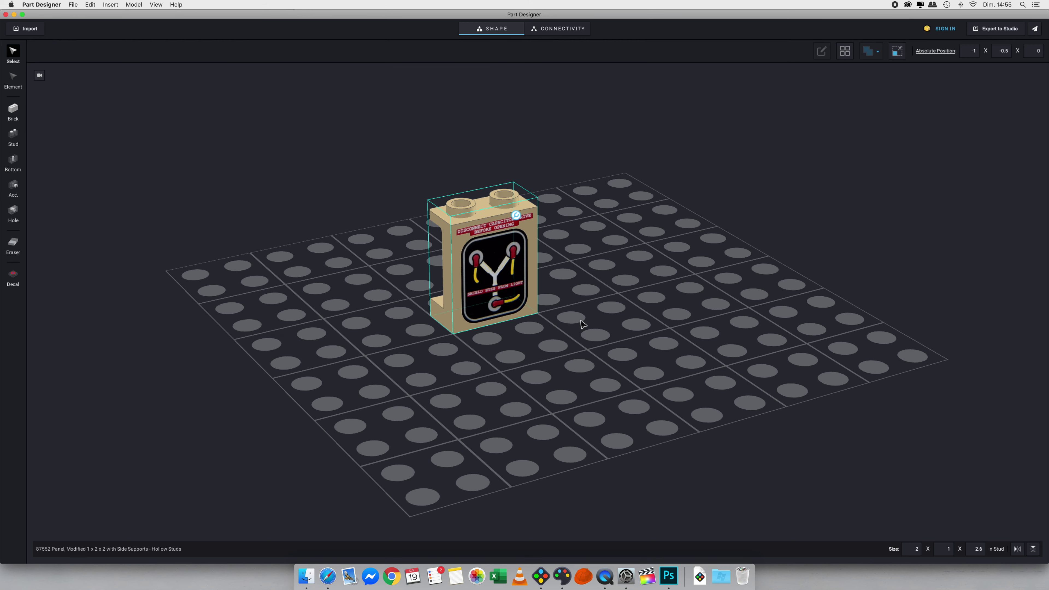
Switch to Studio, open the car's interior submodel for editing and move the utility arrow panel out onto the baseplate.
{"action": "left_click", "coordinate": [541, 576]}
{"action": "left_click", "coordinate": [656, 198]}
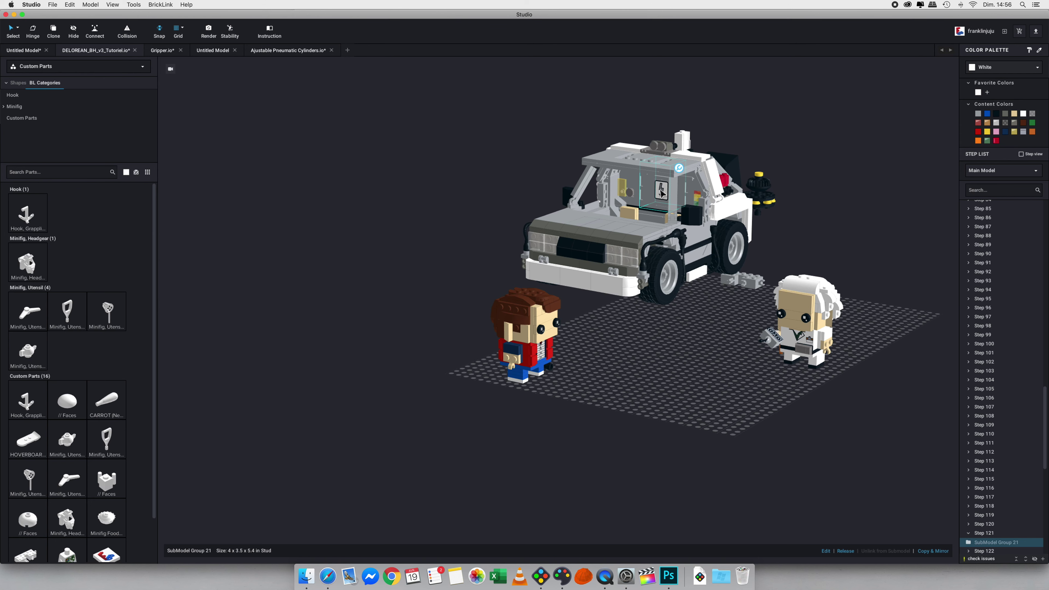
{"action": "double_click", "coordinate": [661, 192]}
{"action": "left_click_drag", "start_coordinate": [662, 192], "coordinate": [625, 372]}
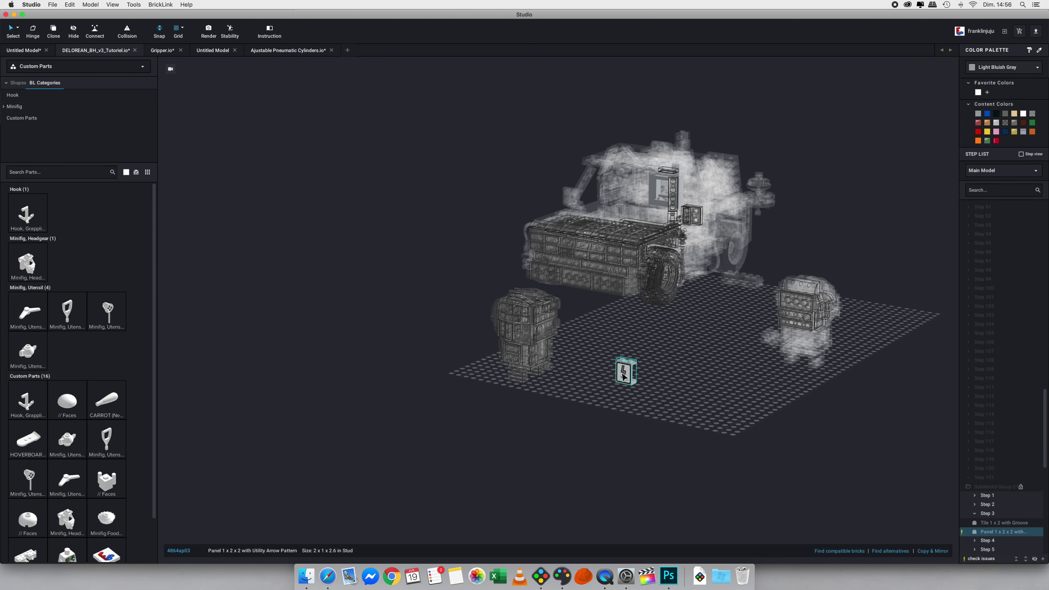
{"action": "scroll", "coordinate": [1034, 492], "scroll_direction": "down", "scroll_amount": 2}
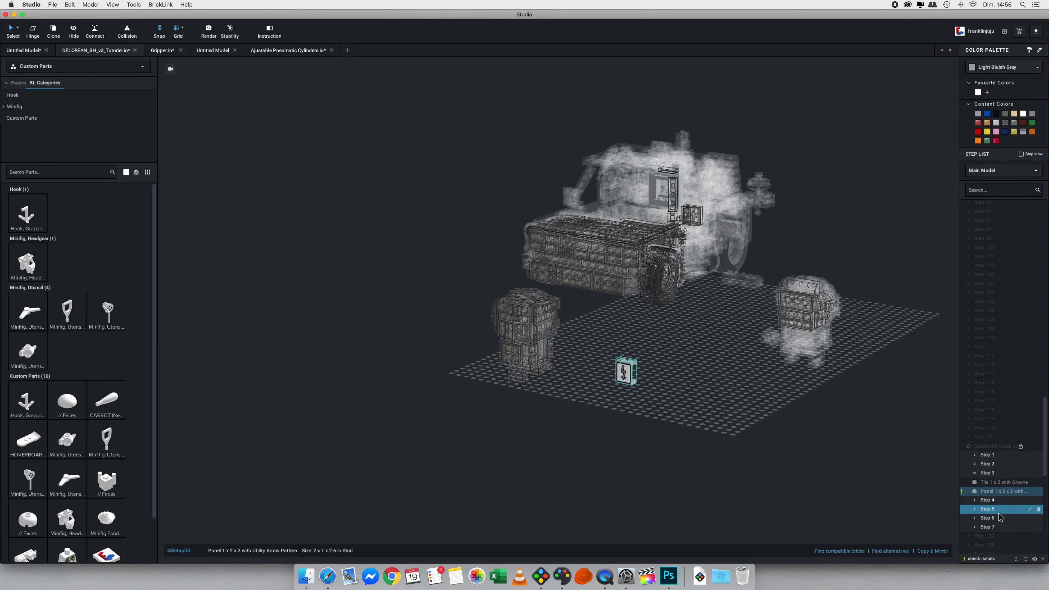
Place the modified panel from the Custom Parts palette beside the utility arrow panel, turned so its decal faces forward.
{"action": "left_click", "coordinate": [81, 69]}
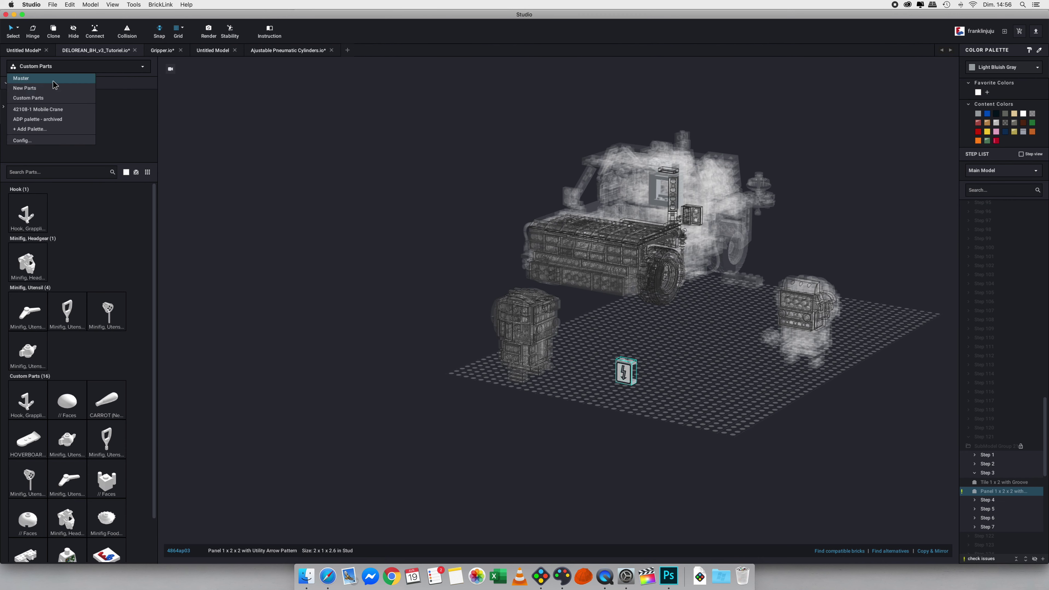
{"action": "left_click", "coordinate": [44, 101]}
{"action": "scroll", "coordinate": [72, 353], "scroll_direction": "down", "scroll_amount": 2}
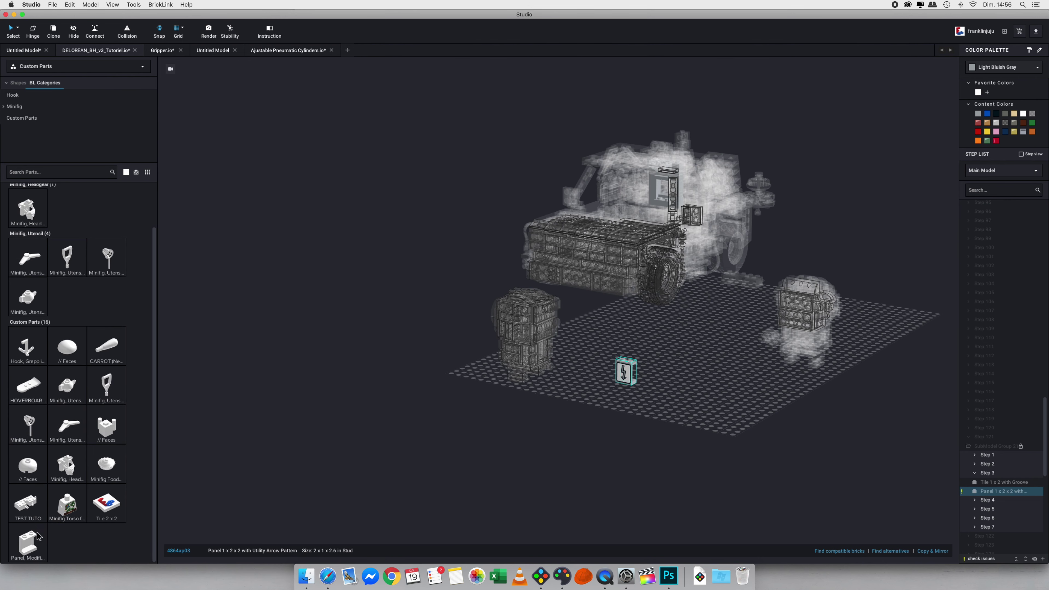
{"action": "left_click", "coordinate": [27, 543]}
{"action": "key", "text": "Right"}
{"action": "key", "text": "Right"}
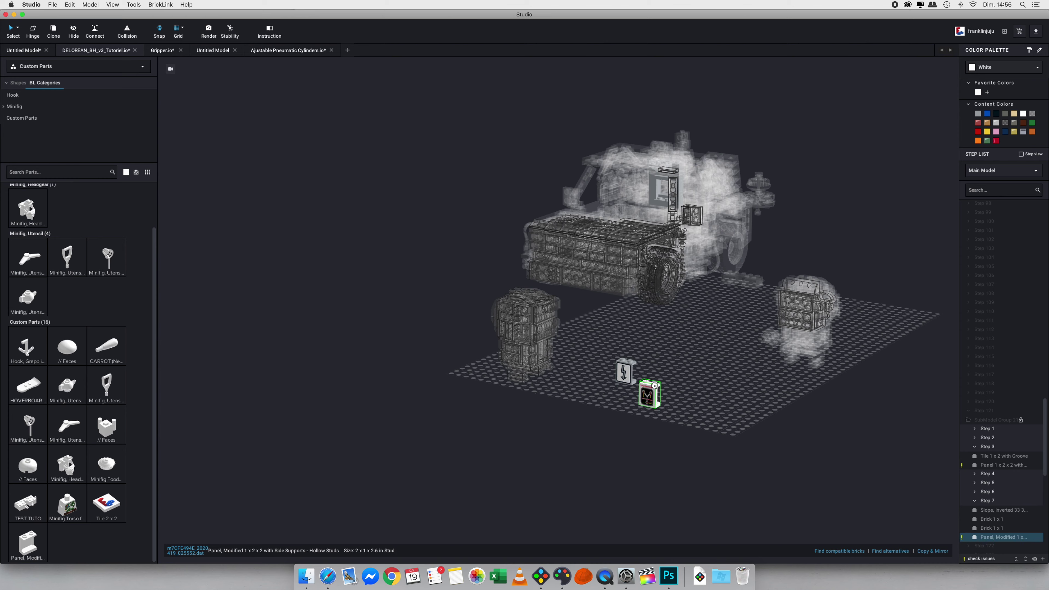
{"action": "left_click", "coordinate": [652, 371]}
Check the original panel's colour on BrickLink, return to Studio and recolour the custom panel Light Bluish Gray.
{"action": "scroll", "coordinate": [665, 374], "scroll_direction": "up", "scroll_amount": 6}
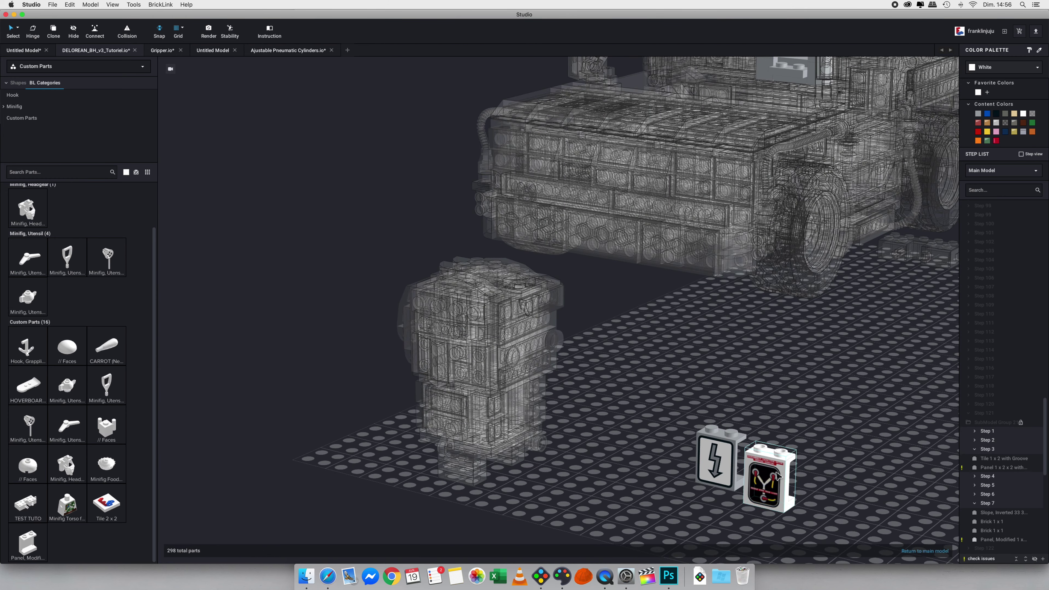
{"action": "left_click", "coordinate": [451, 524]}
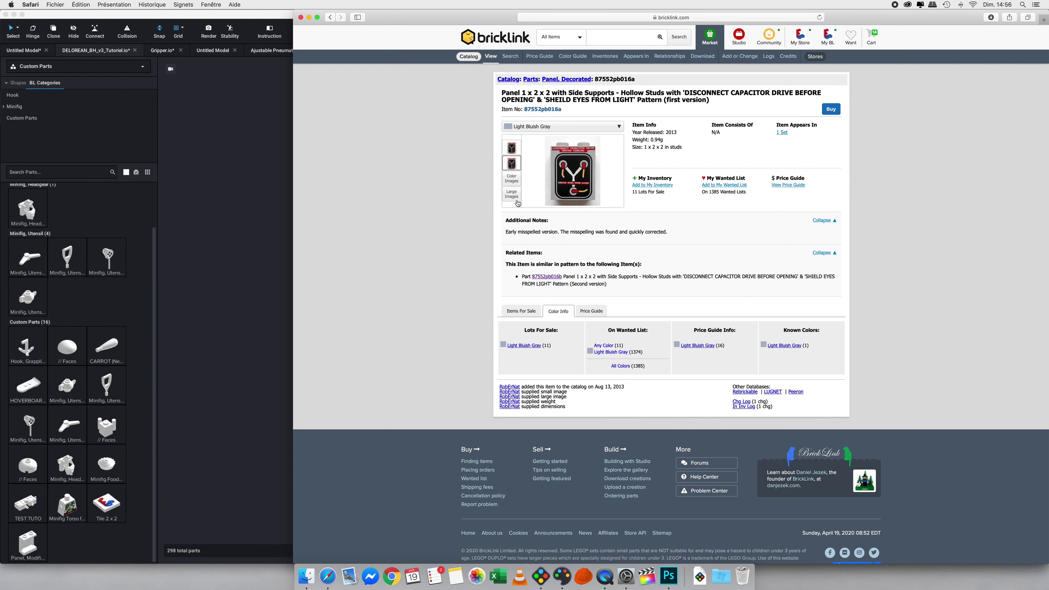
{"action": "left_click", "coordinate": [224, 311]}
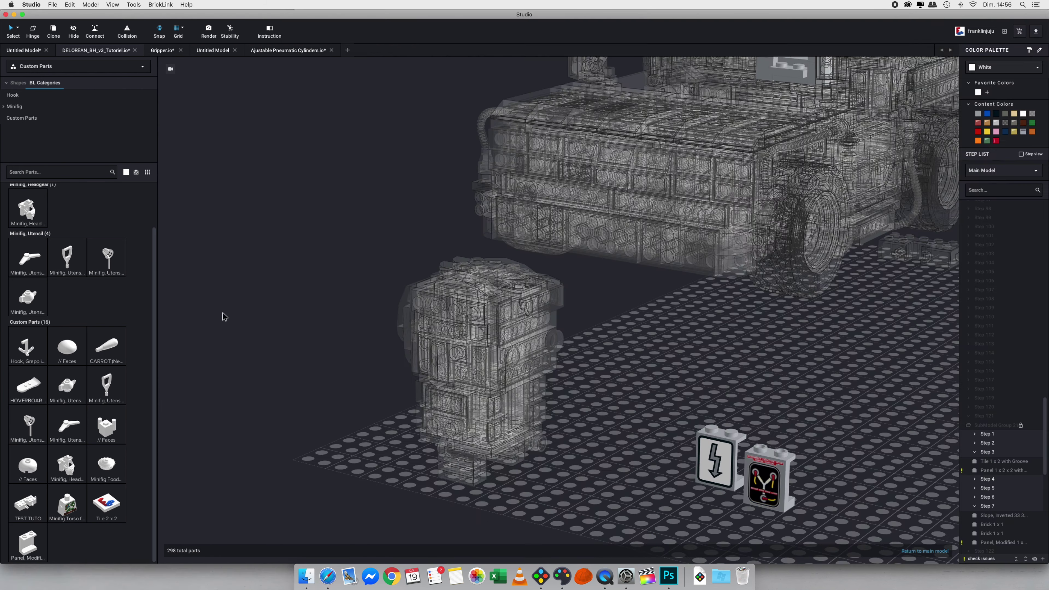
Fit the custom panel into the empty spot inside the car and delete the utility arrow panel from the baseplate.
{"action": "left_click_drag", "start_coordinate": [772, 498], "coordinate": [774, 423]}
{"action": "scroll", "coordinate": [774, 424], "scroll_direction": "down", "scroll_amount": 5}
{"action": "left_click_drag", "start_coordinate": [684, 368], "coordinate": [698, 158]}
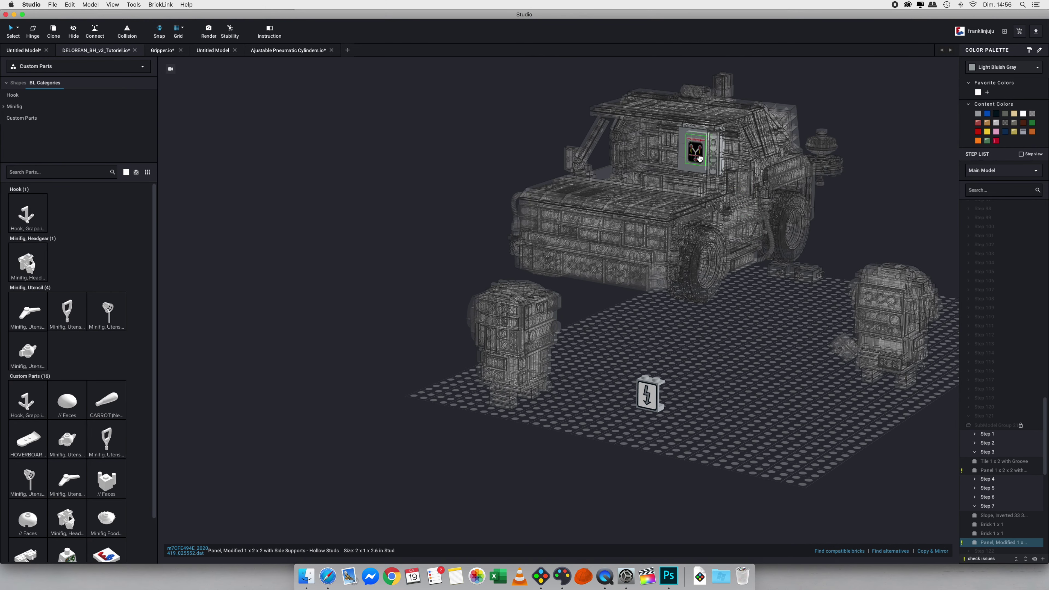
{"action": "left_click", "coordinate": [708, 398]}
{"action": "left_click", "coordinate": [656, 399]}
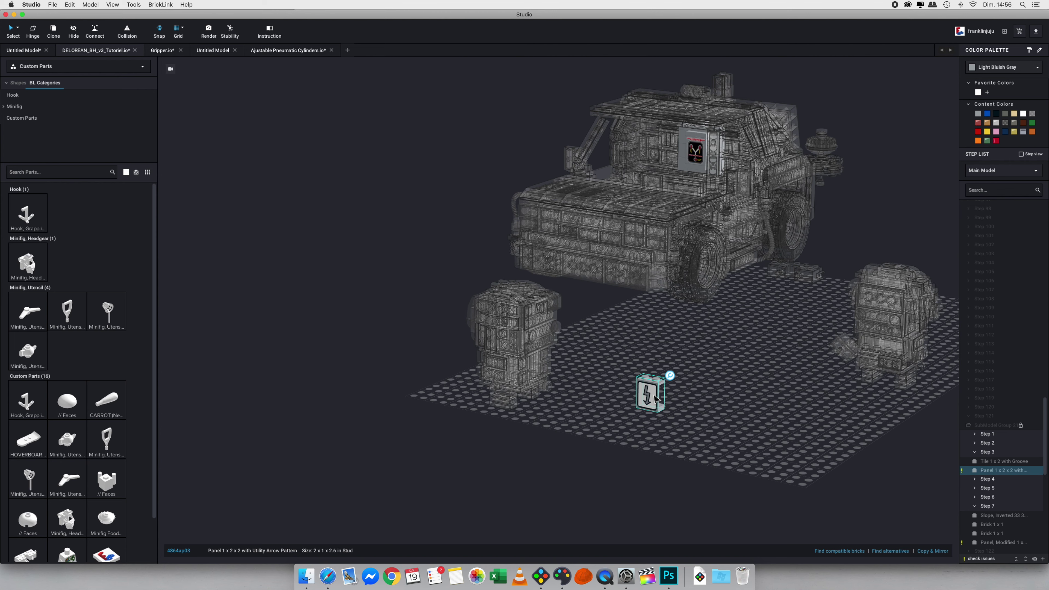
{"action": "key", "text": "Delete"}
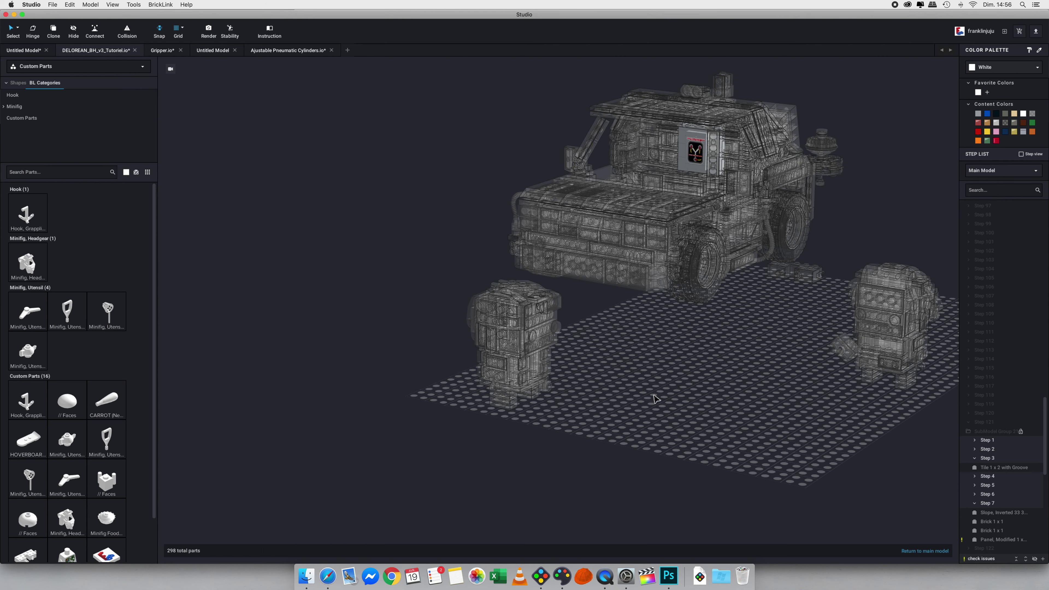
Move the custom panel to Step 3 in the submodel's step list and return to the main model.
{"action": "left_click", "coordinate": [701, 162]}
{"action": "left_click_drag", "start_coordinate": [983, 543], "coordinate": [994, 468]}
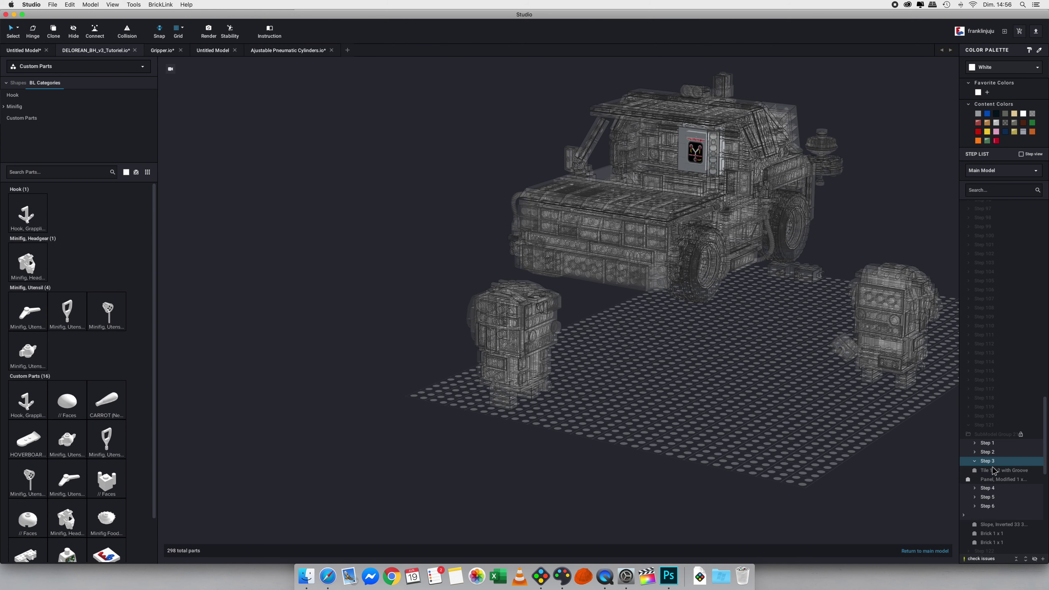
{"action": "left_click", "coordinate": [683, 374]}
{"action": "double_click", "coordinate": [682, 374]}
Set the submodel containing the decorated panel as the view origin.
{"action": "mouse_move", "coordinate": [749, 375]}
{"action": "right_mouse_down"}
{"action": "mouse_move", "coordinate": [731, 372]}
{"action": "mouse_move", "coordinate": [750, 371]}
{"action": "right_mouse_up"}
{"action": "scroll", "coordinate": [698, 136], "scroll_direction": "up", "scroll_amount": 5}
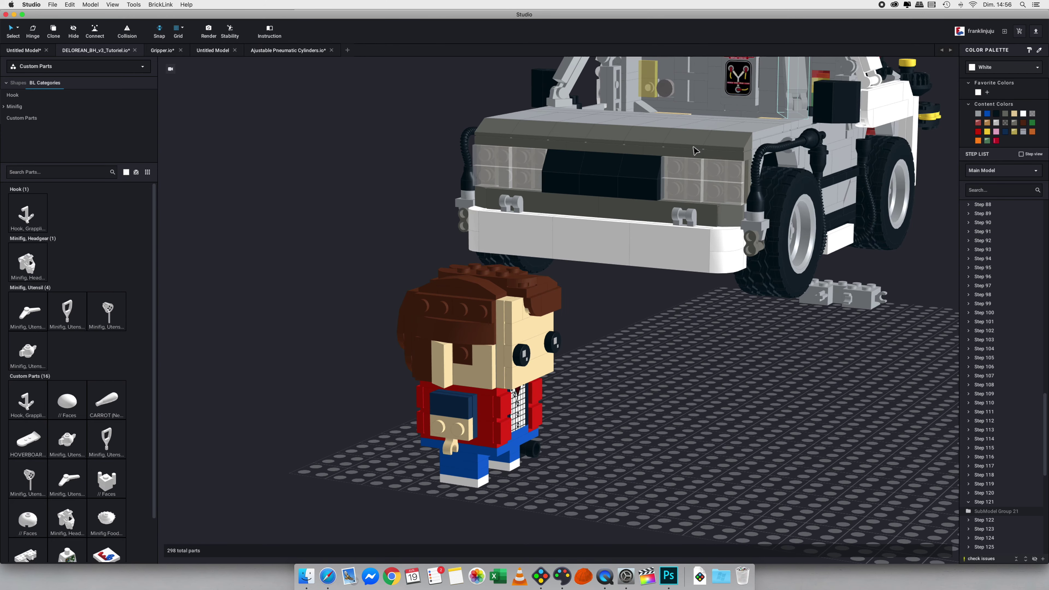
{"action": "right_click", "coordinate": [727, 100]}
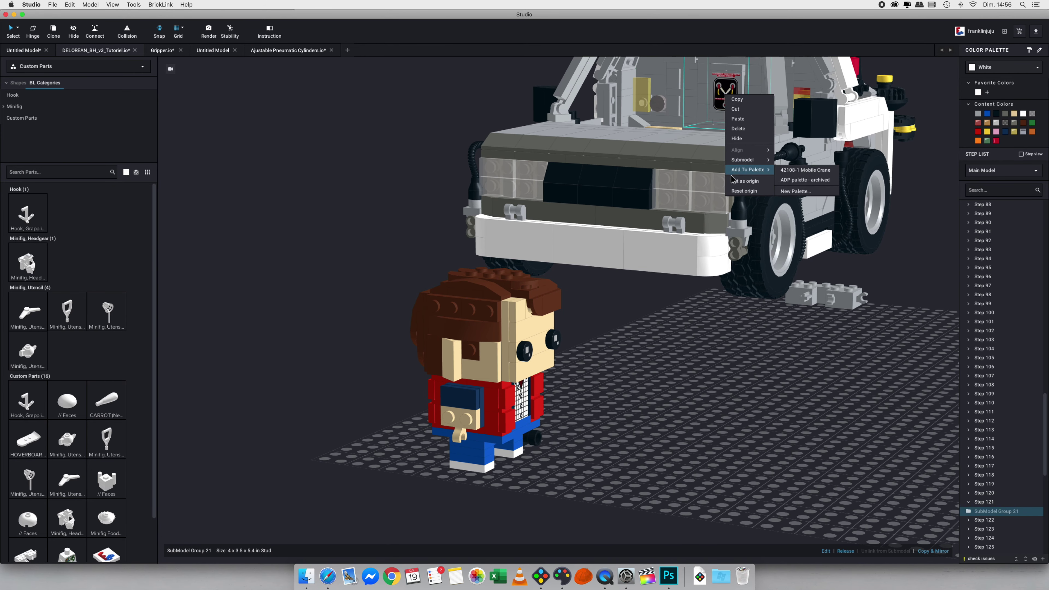
{"action": "left_click", "coordinate": [733, 182]}
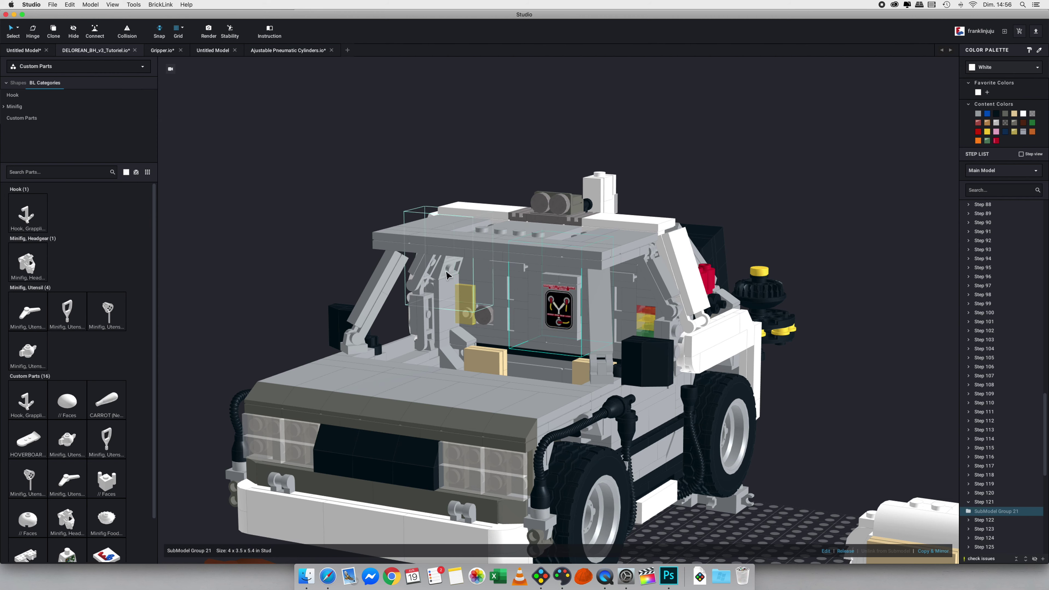
Set up a photoreal render with a near-white solid background colour.
{"action": "left_click", "coordinate": [208, 31]}
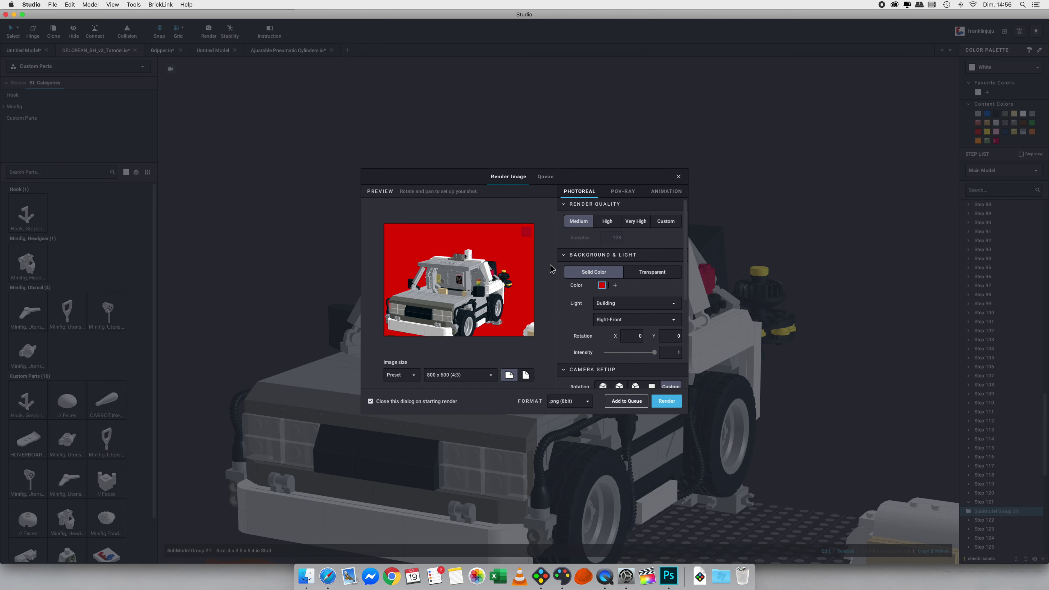
{"action": "left_click", "coordinate": [602, 285]}
{"action": "left_click_drag", "start_coordinate": [499, 282], "coordinate": [570, 196]}
{"action": "left_click", "coordinate": [568, 323]}
Frame the shot closely on the decorated panel inside the car and render it to the desktop as DELOREAN_BH_v3_Tutoriel_2.png.
{"action": "left_click_drag", "start_coordinate": [463, 291], "coordinate": [478, 274]}
{"action": "scroll", "coordinate": [478, 274], "scroll_direction": "up", "scroll_amount": 5}
{"action": "middle_click_drag", "start_coordinate": [478, 270], "coordinate": [474, 285]}
{"action": "right_click_drag", "start_coordinate": [474, 285], "coordinate": [482, 287]}
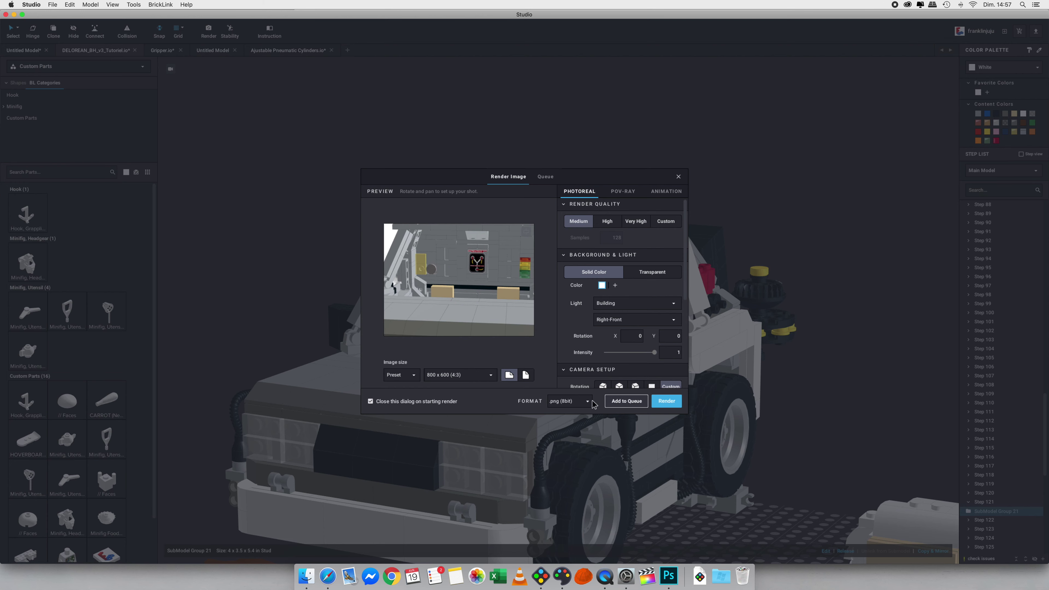
{"action": "left_click", "coordinate": [665, 400]}
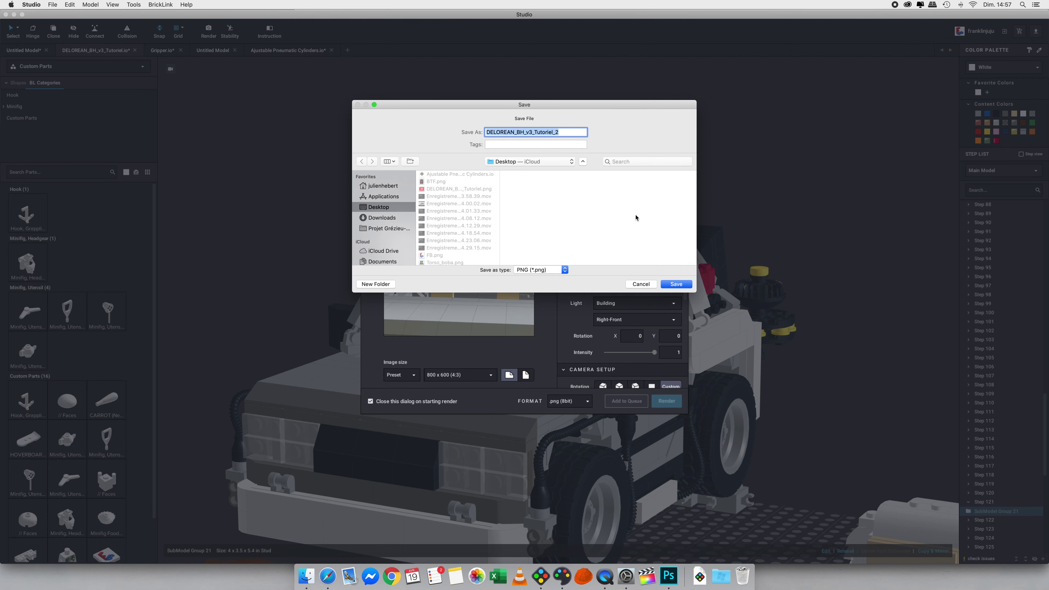
{"action": "left_click", "coordinate": [676, 284]}
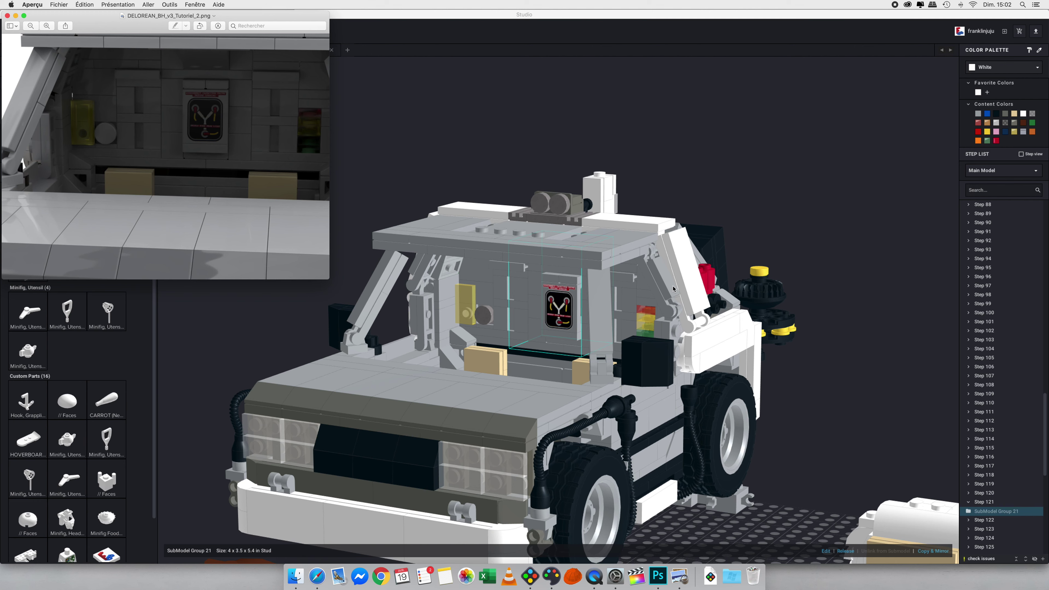
Examine the decorated panel up close in the rendered image DELOREAN_BH_v3_Tutoriel_2.png.
{"action": "left_click_drag", "start_coordinate": [280, 18], "coordinate": [452, 56]}
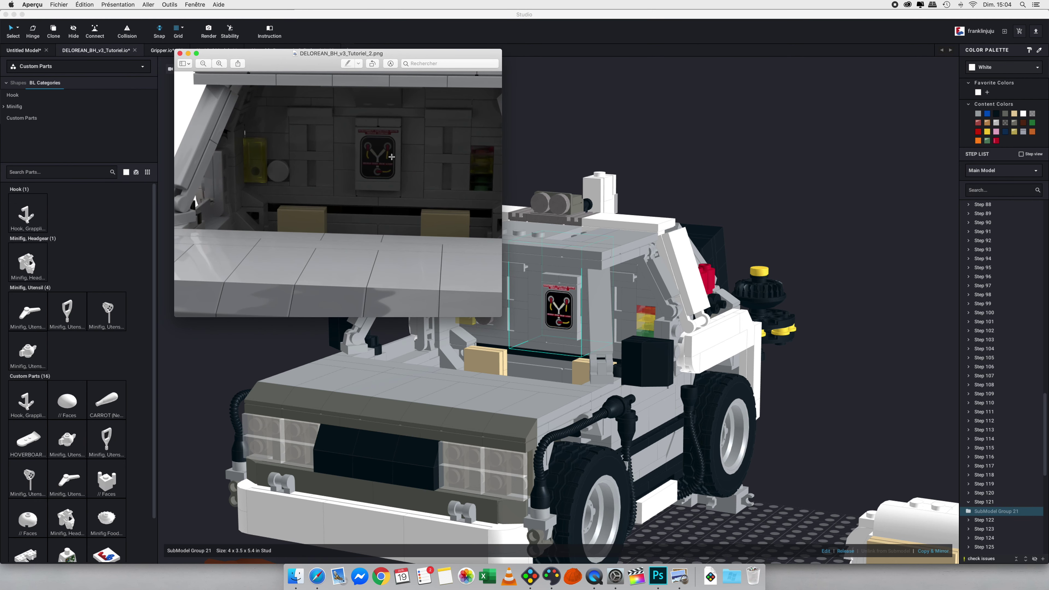
{"action": "scroll", "coordinate": [392, 157], "scroll_direction": "up", "scroll_amount": 5}
{"action": "scroll", "coordinate": [371, 189], "scroll_direction": "down", "scroll_amount": 5}
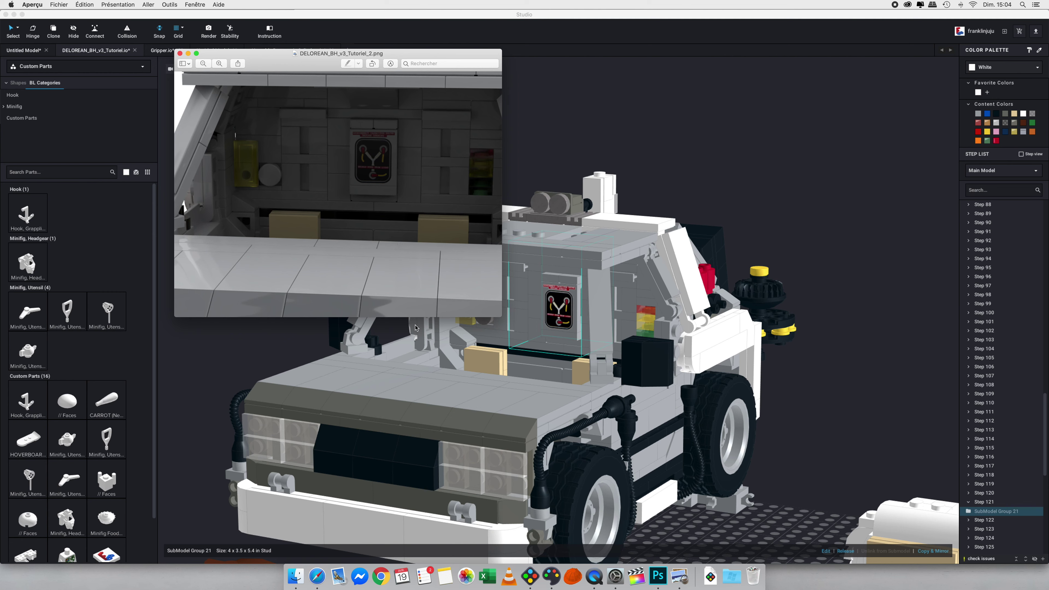
{"action": "scroll", "coordinate": [370, 167], "scroll_direction": "up", "scroll_amount": 5}
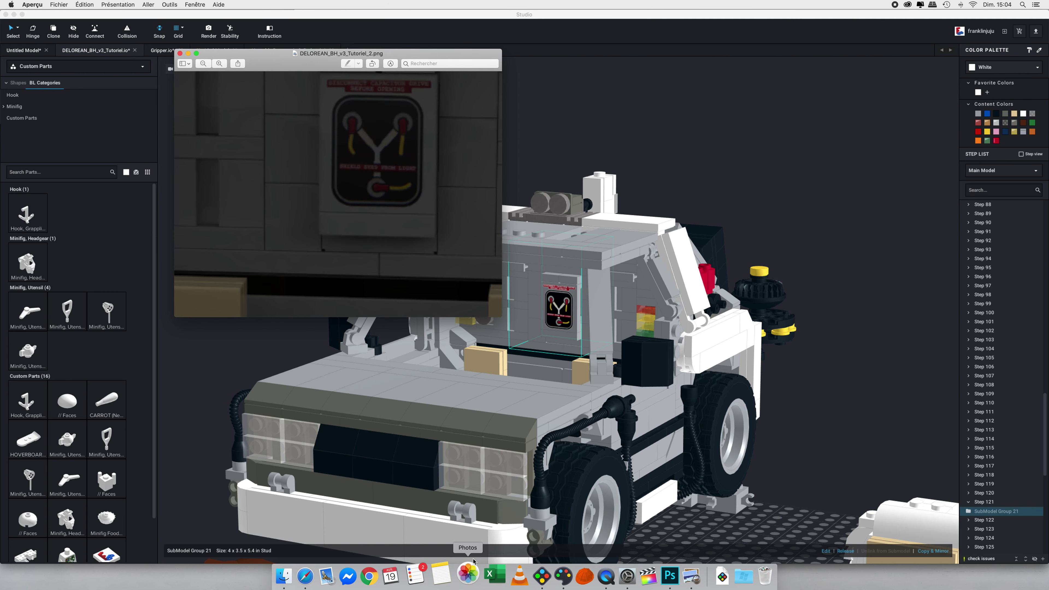
Compare BTF.png with the source photo s-l1600 copie.jpg in Photoshop, then return to Studio and view the whole model.
{"action": "left_click", "coordinate": [658, 575]}
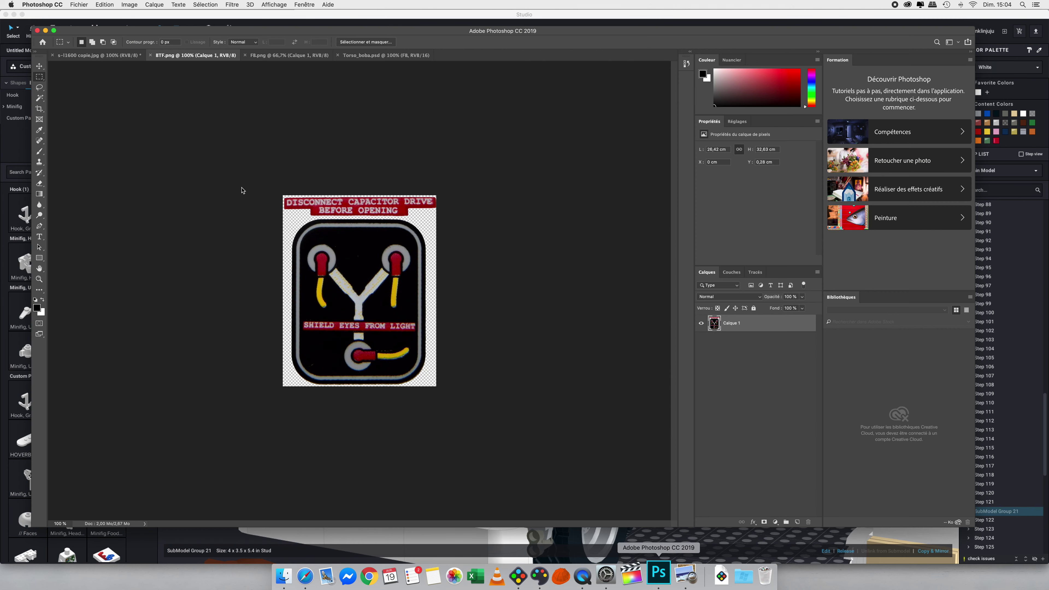
{"action": "left_click", "coordinate": [86, 56]}
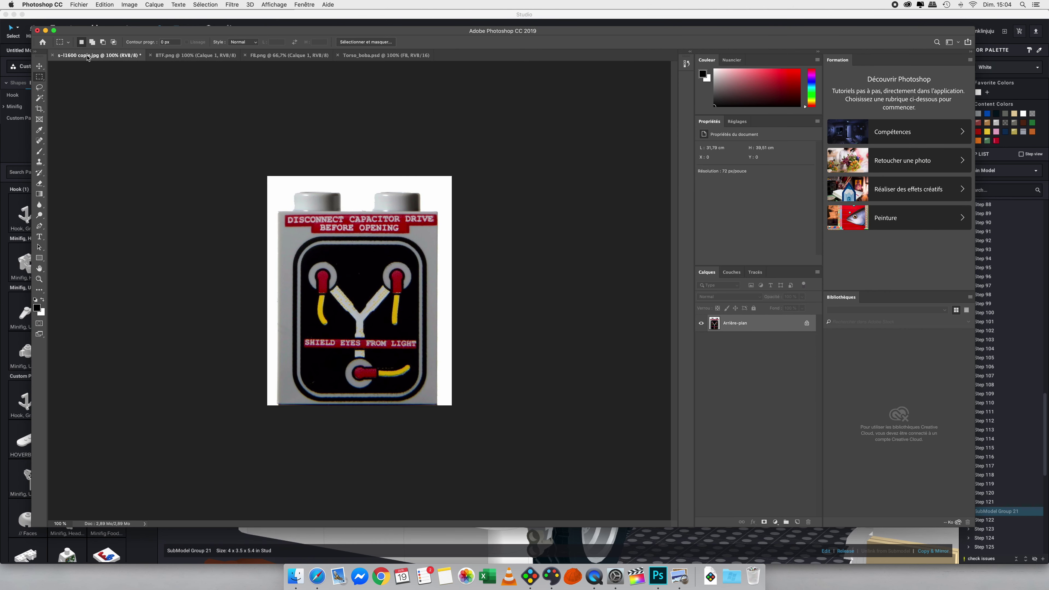
{"action": "left_click", "coordinate": [658, 534]}
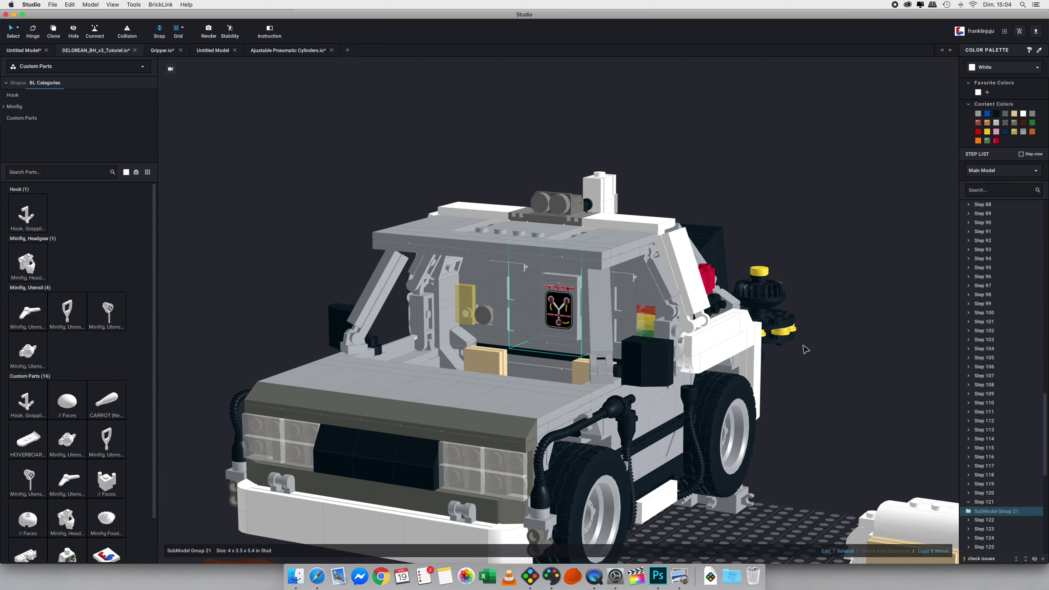
{"action": "scroll", "coordinate": [806, 350], "scroll_direction": "down", "scroll_amount": 10}
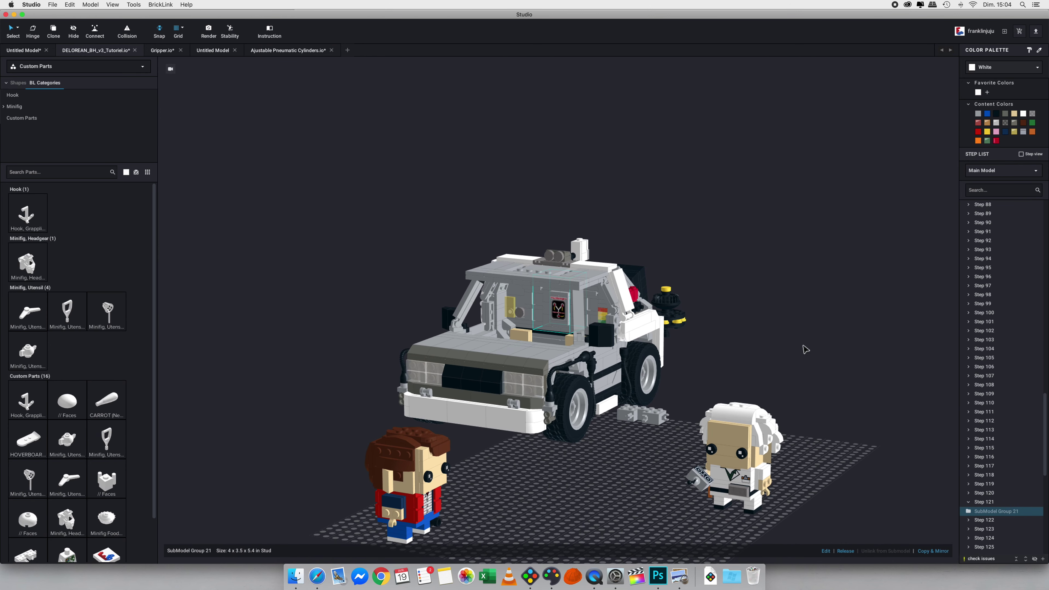
{"action": "scroll", "coordinate": [806, 349], "scroll_direction": "up", "scroll_amount": 2}
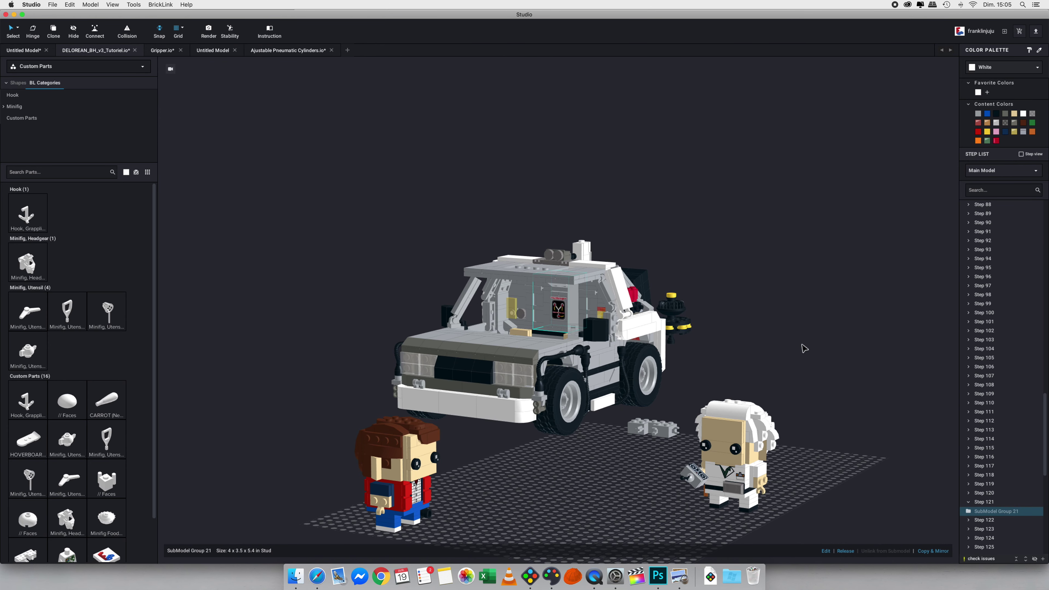